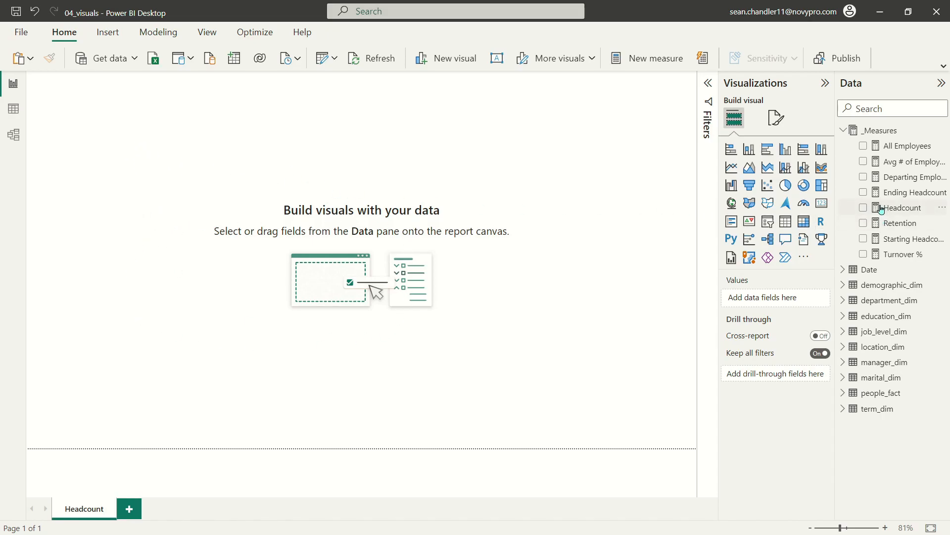
Add a new report page after Headcount and name it Retention
{"action": "left_click", "coordinate": [130, 508]}
{"action": "double_click", "coordinate": [136, 508]}
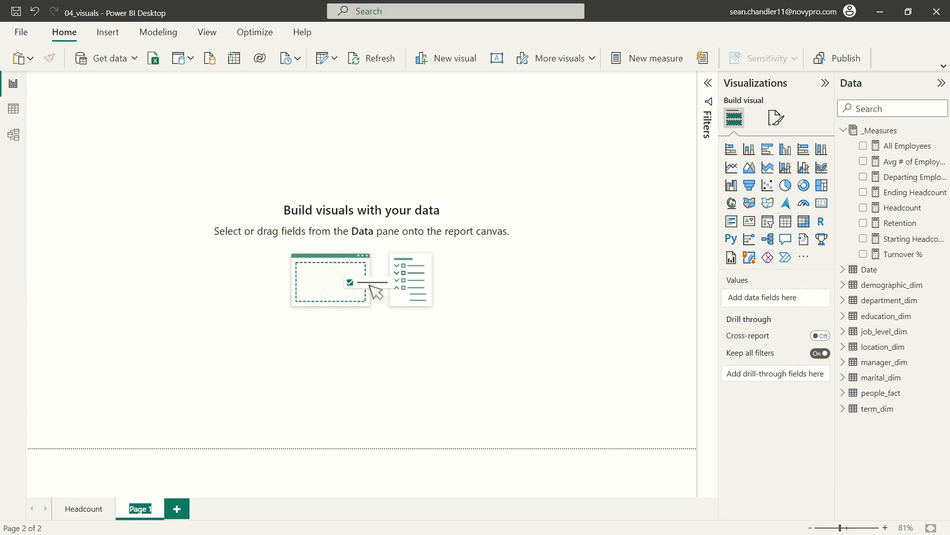
{"action": "type", "text": "Retention"}
{"action": "key", "text": "Return"}
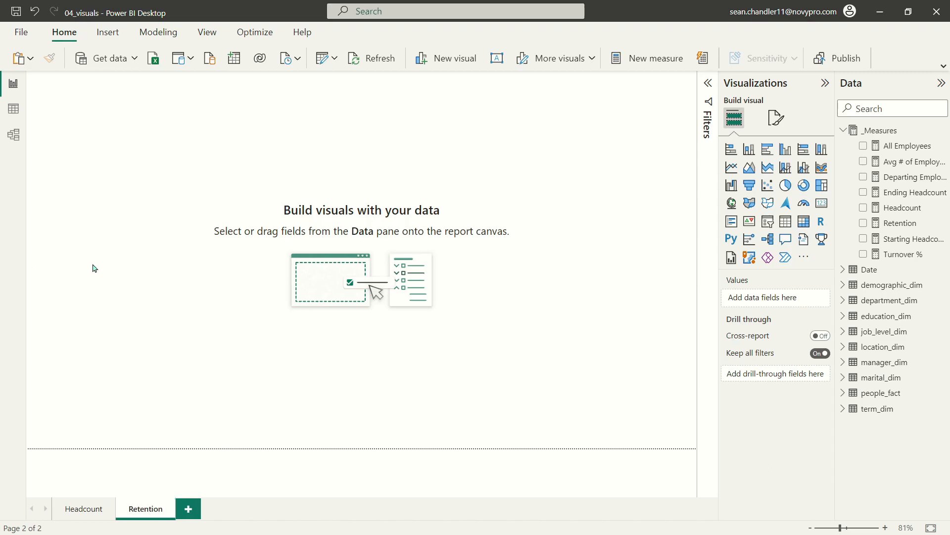
Add another report page after Retention and name it Turnover
{"action": "left_click", "coordinate": [191, 515]}
{"action": "double_click", "coordinate": [191, 515]}
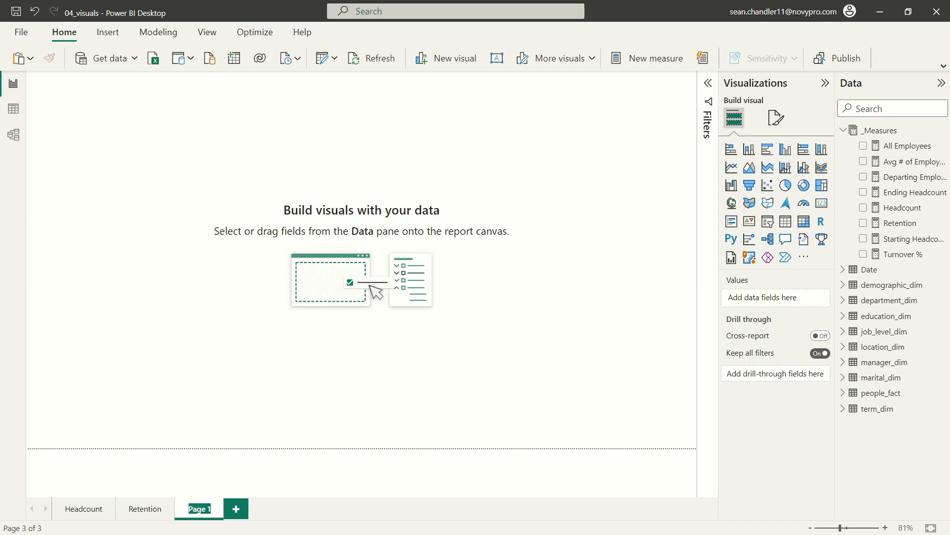
{"action": "type", "text": "Turnover"}
{"action": "key", "text": "Return"}
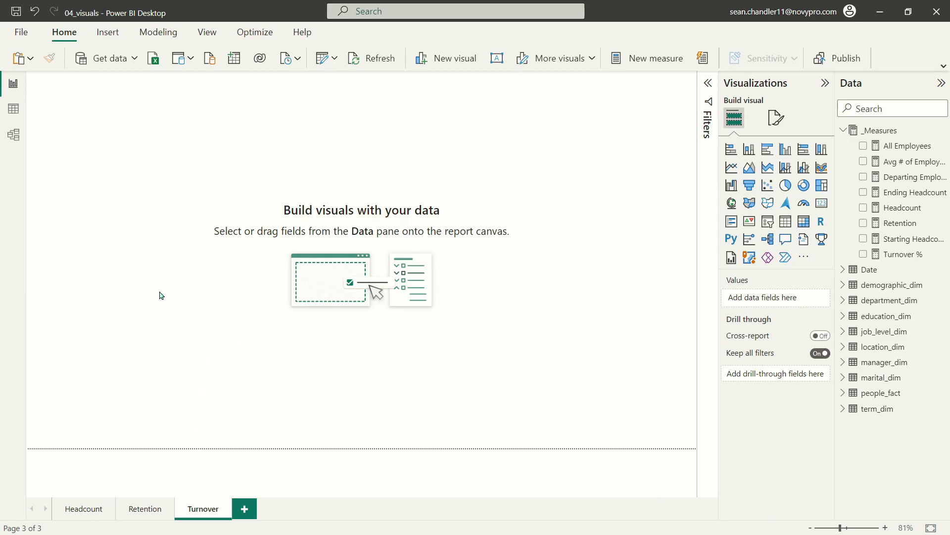
Add a fourth report page, move it ahead of Headcount, and name it Cover Page
{"action": "left_click", "coordinate": [250, 512]}
{"action": "left_click_drag", "start_coordinate": [250, 513], "coordinate": [68, 516]}
{"action": "double_click", "coordinate": [69, 514]}
{"action": "type", "text": "qover Page"}
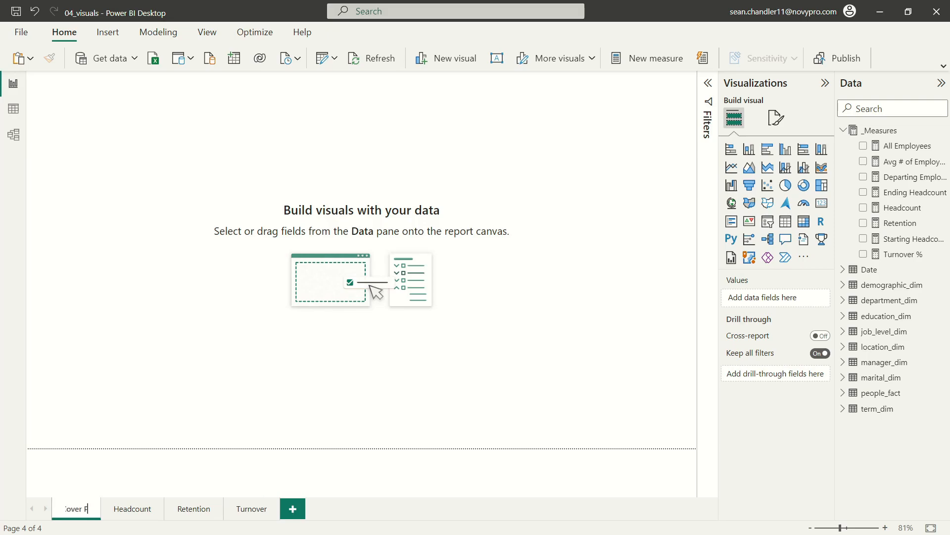
{"action": "key", "text": "Return"}
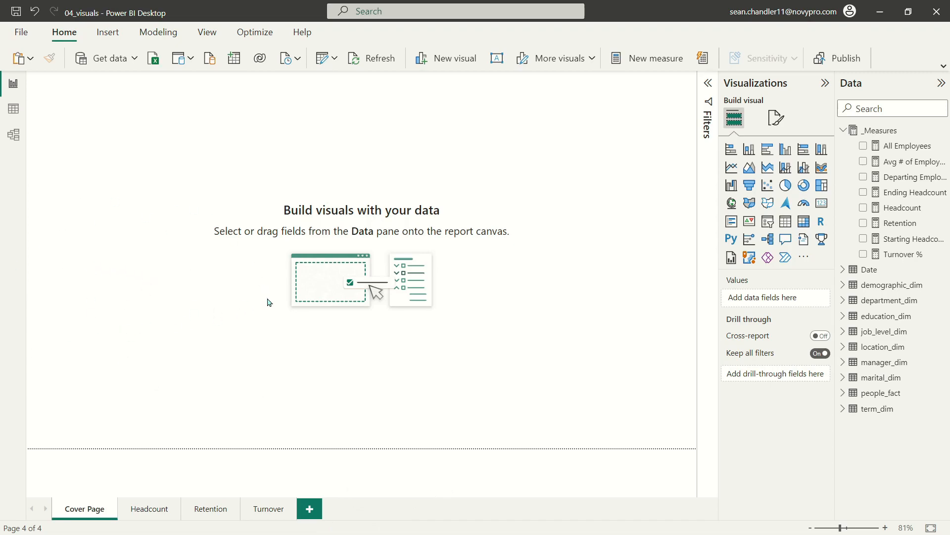
Add a card showing the Headcount measure to the Headcount page, sized compactly and placed near the canvas's upper-left area
{"action": "left_click", "coordinate": [131, 516]}
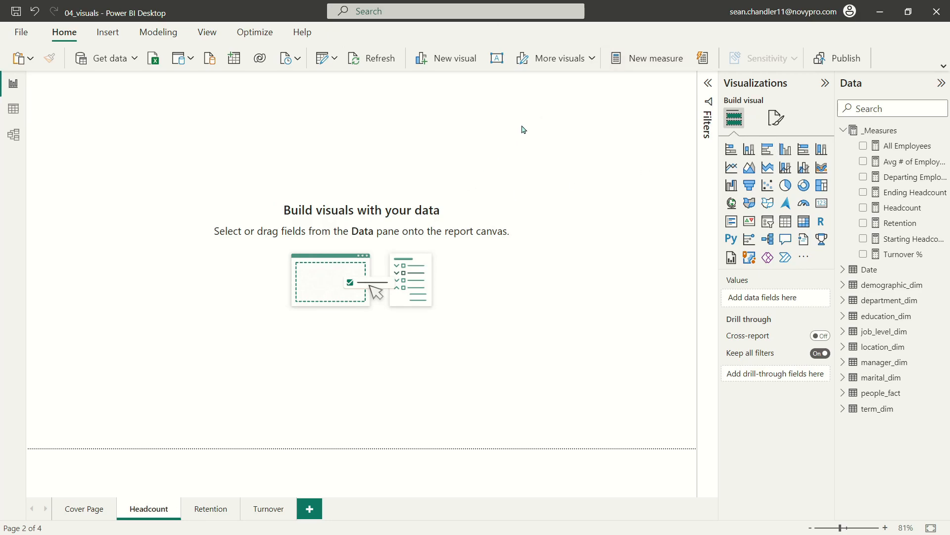
{"action": "left_click", "coordinate": [864, 208]}
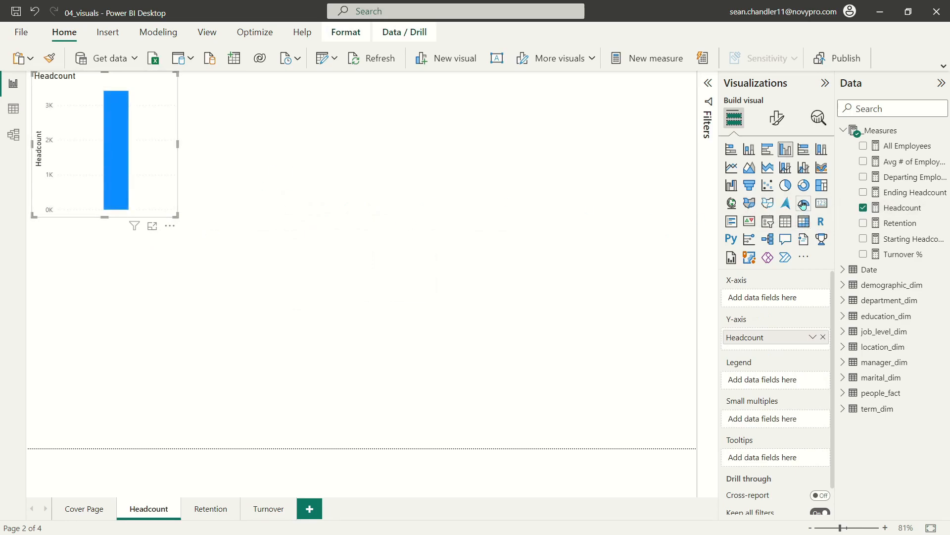
{"action": "left_click", "coordinate": [821, 202]}
{"action": "left_click_drag", "start_coordinate": [174, 214], "coordinate": [259, 180]}
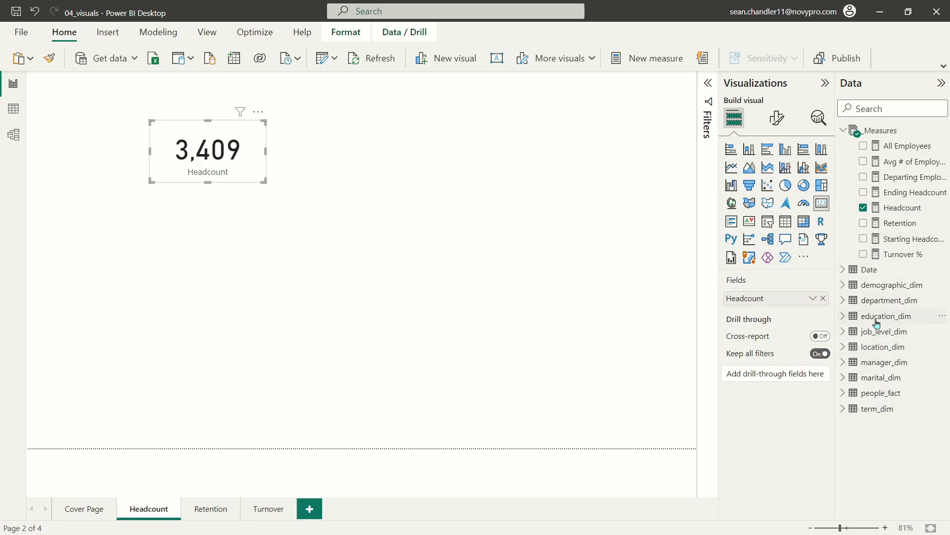
{"action": "left_click", "coordinate": [843, 286]}
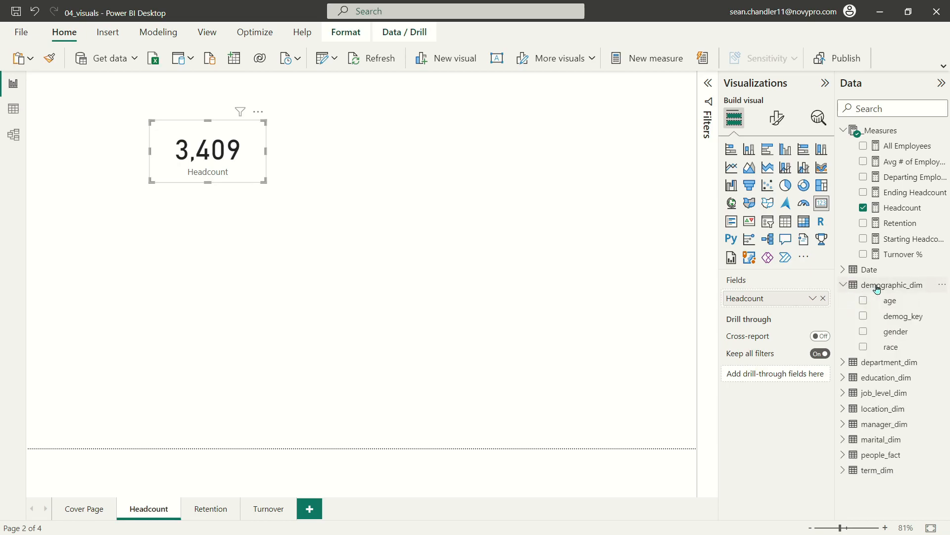
{"action": "left_click", "coordinate": [851, 288]}
{"action": "left_click", "coordinate": [843, 287]}
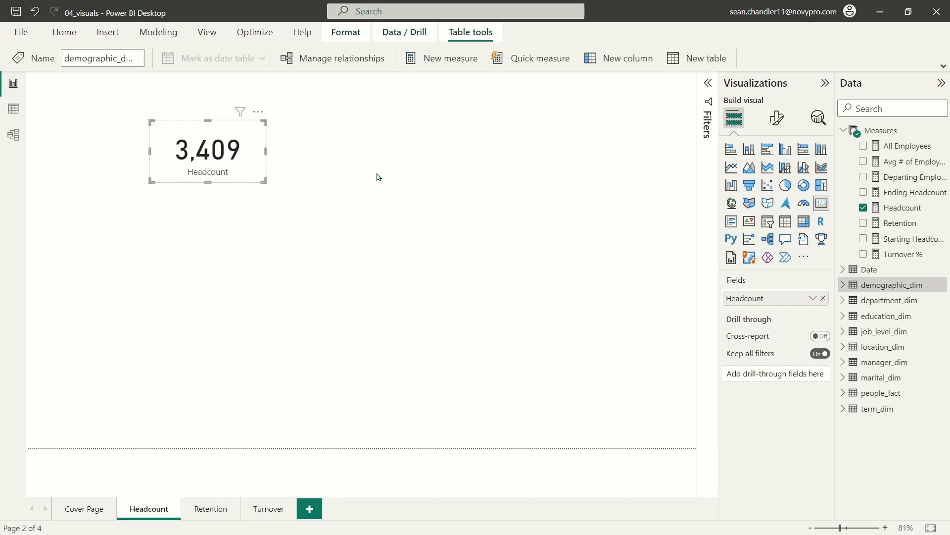
Set the Headcount card's callout value font size to 35 and make the card slightly narrower
{"action": "left_click", "coordinate": [776, 125]}
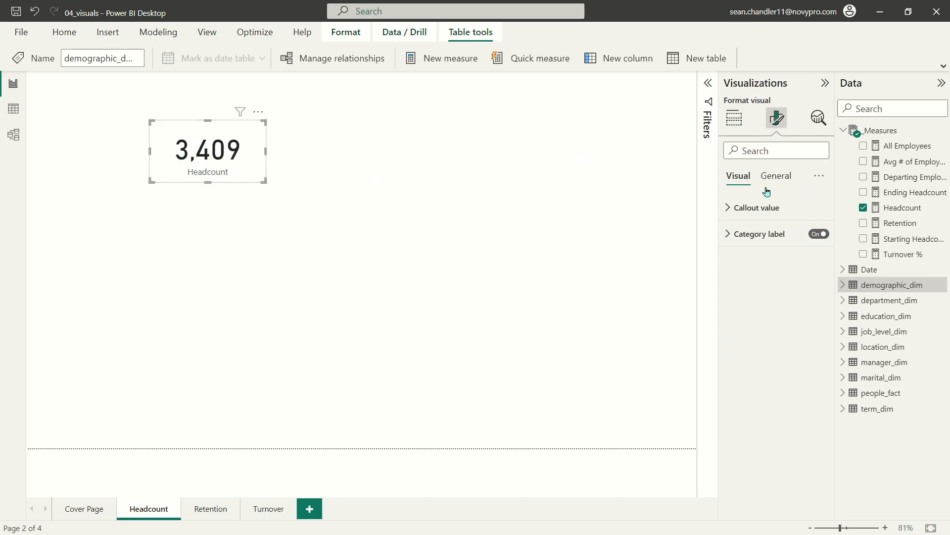
{"action": "left_click", "coordinate": [753, 208]}
{"action": "double_click", "coordinate": [802, 251]}
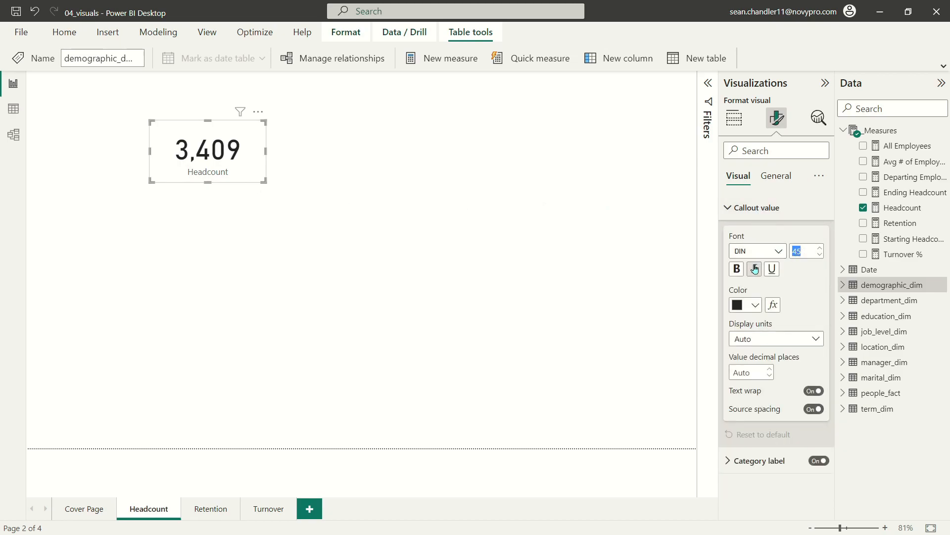
{"action": "type", "text": "35"}
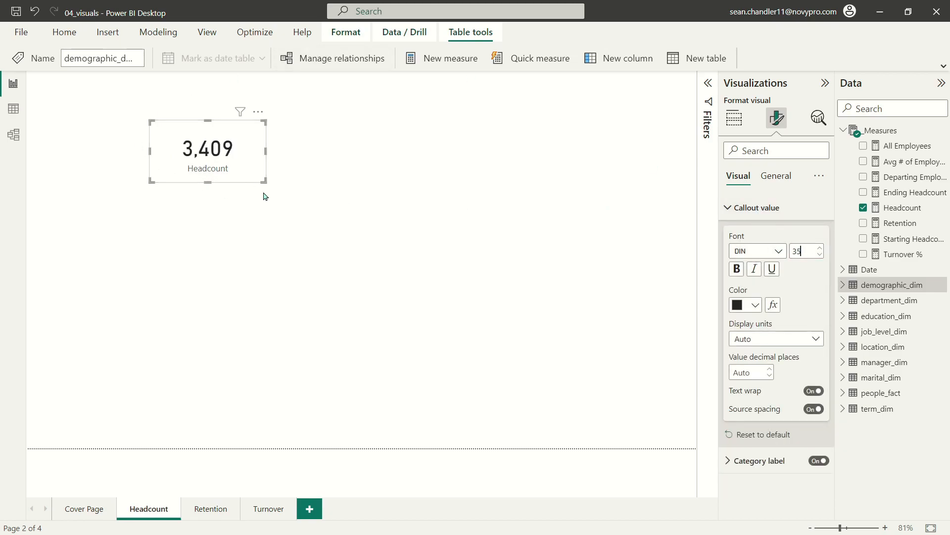
{"action": "left_click", "coordinate": [221, 167]}
{"action": "left_click_drag", "start_coordinate": [264, 182], "coordinate": [244, 178]}
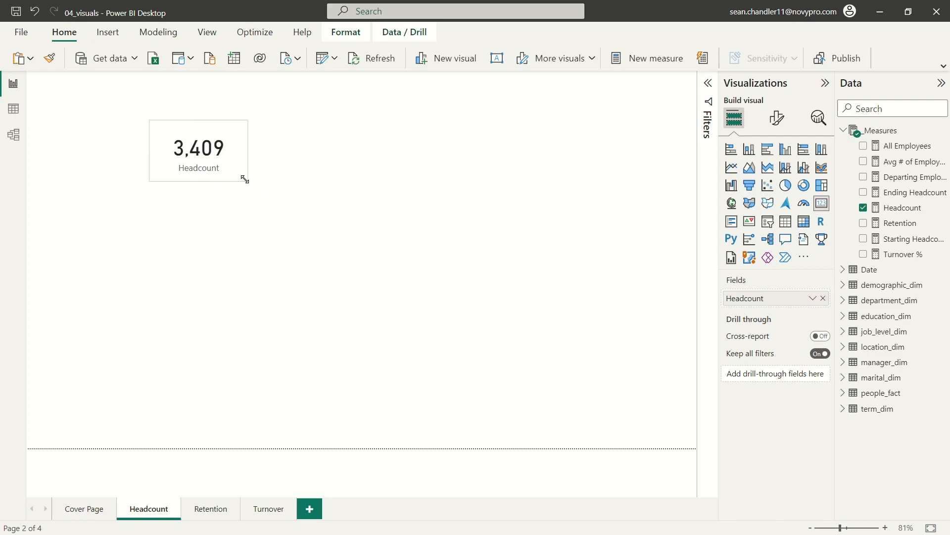
{"action": "left_click", "coordinate": [299, 208]}
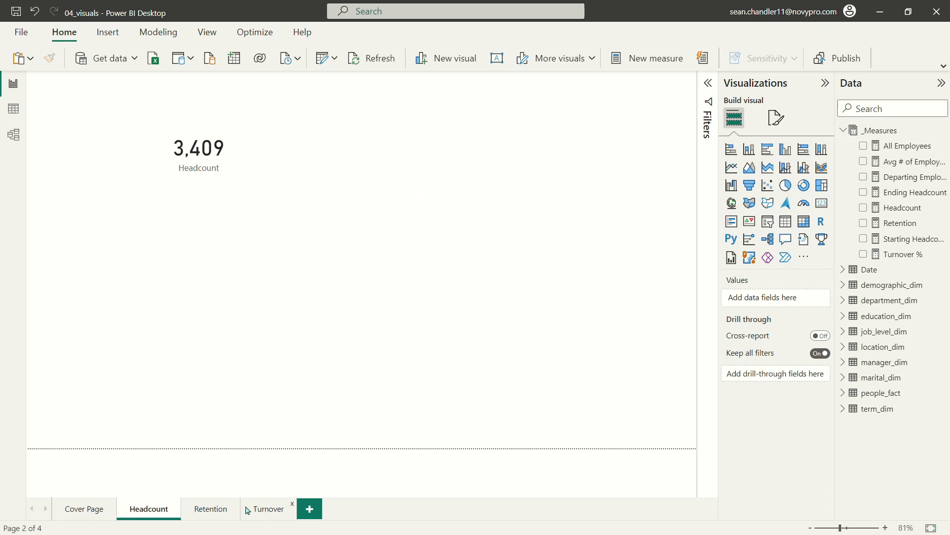
Add a slicer for Year from the Date table, shrink it, and place it just left of the Headcount card
{"action": "left_click", "coordinate": [844, 269]}
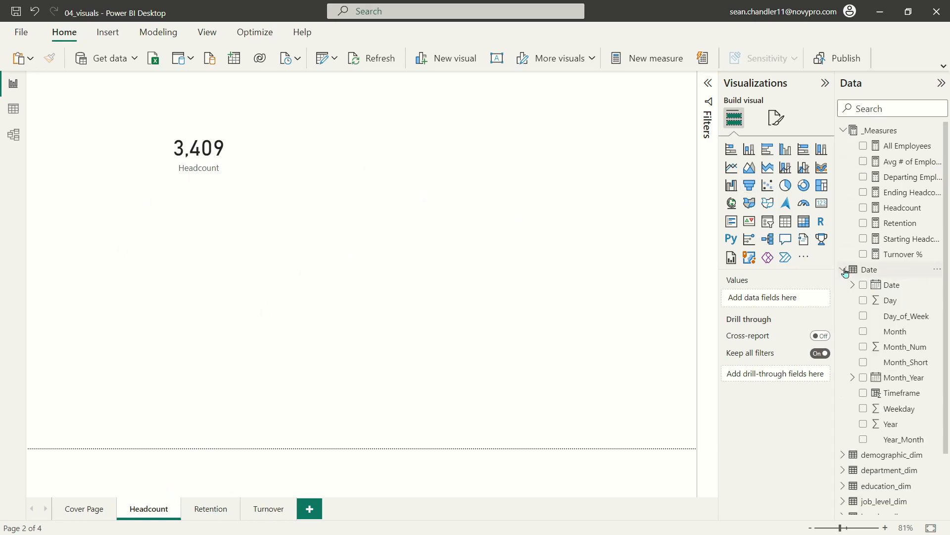
{"action": "left_click", "coordinate": [863, 424]}
{"action": "left_click", "coordinate": [768, 221]}
{"action": "left_click_drag", "start_coordinate": [257, 413], "coordinate": [244, 309]}
{"action": "left_click_drag", "start_coordinate": [210, 269], "coordinate": [159, 152]}
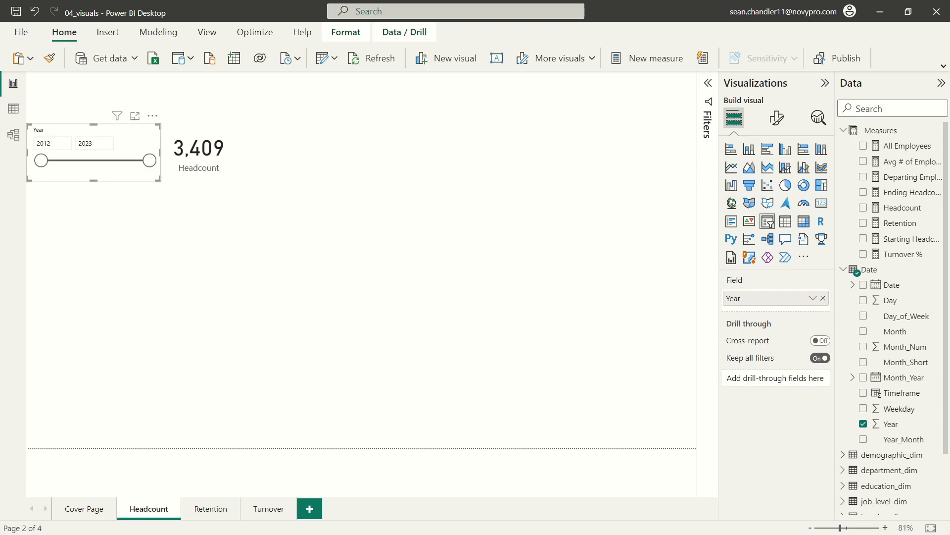
{"action": "left_click_drag", "start_coordinate": [85, 128], "coordinate": [90, 132]}
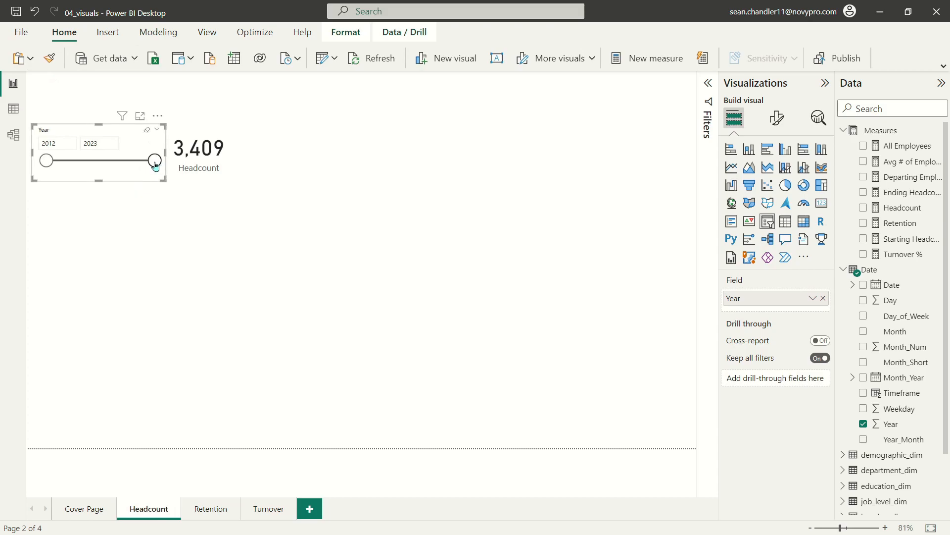
Limit the Year slicer to the range 2012 to 2019 and slightly reduce the slicer's height
{"action": "left_click_drag", "start_coordinate": [155, 166], "coordinate": [117, 163]}
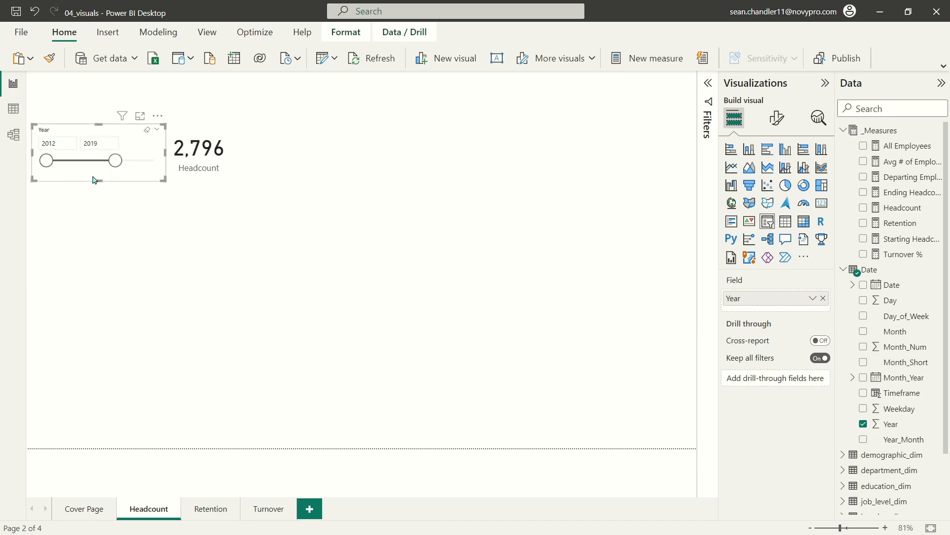
{"action": "left_click_drag", "start_coordinate": [95, 183], "coordinate": [105, 176]}
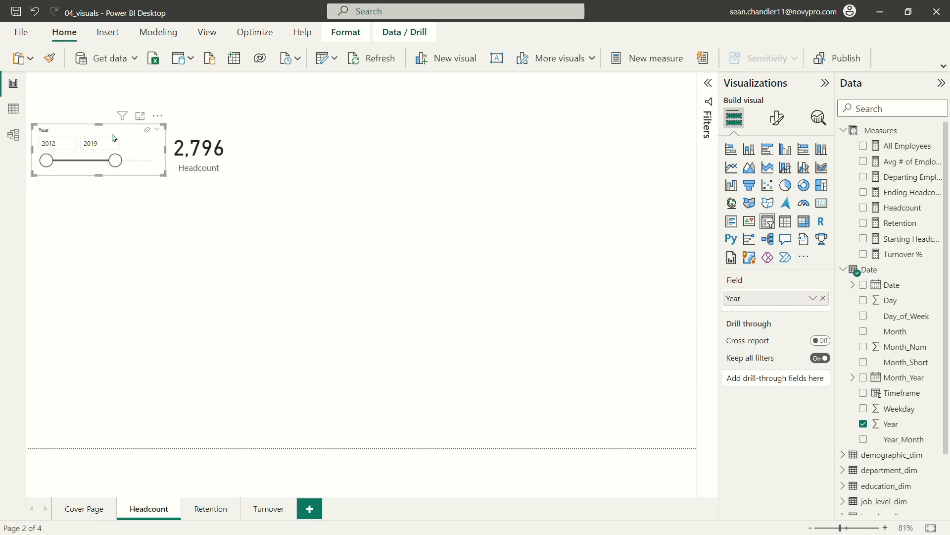
{"action": "left_click", "coordinate": [367, 195]}
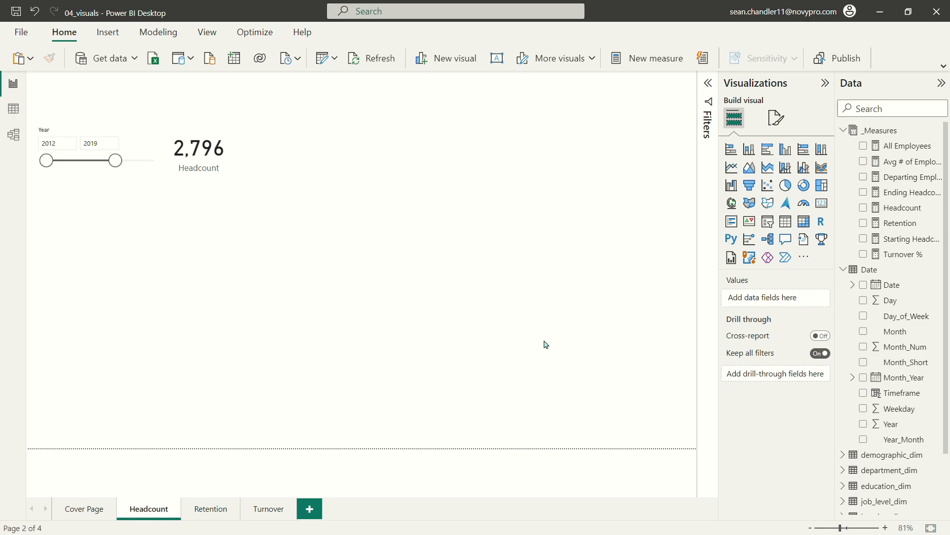
Review which fields the demographic_dim, department_dim and education_dim tables offer for breaking down headcount
{"action": "left_click", "coordinate": [843, 270]}
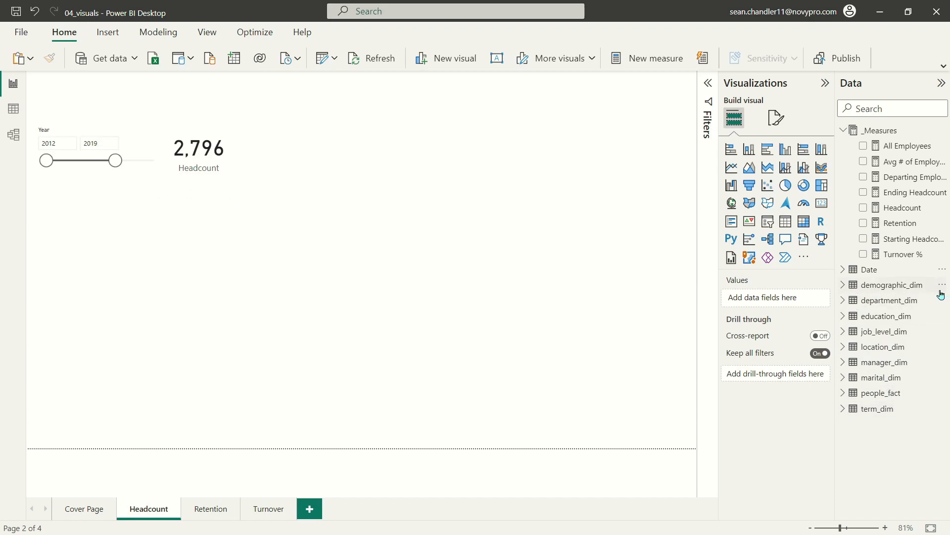
{"action": "left_click", "coordinate": [870, 286]}
{"action": "left_click", "coordinate": [845, 289]}
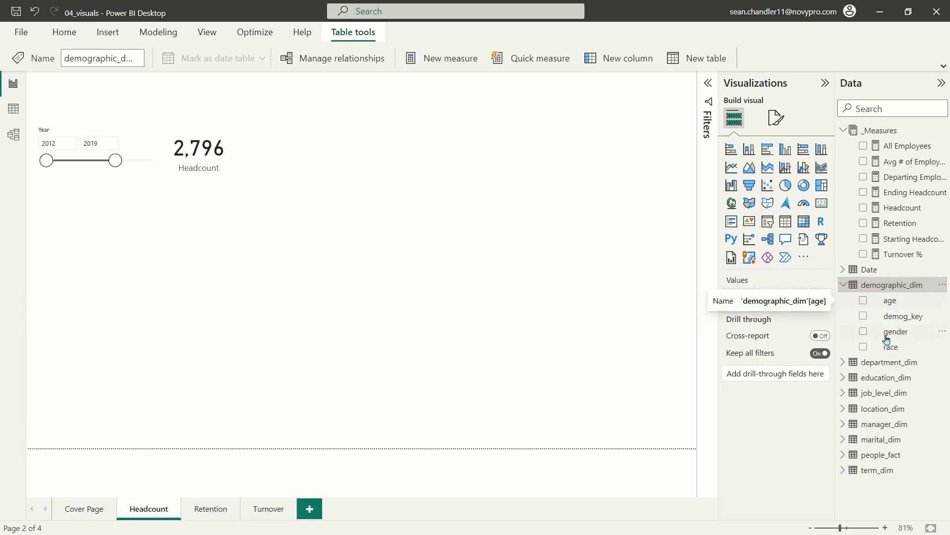
{"action": "left_click", "coordinate": [844, 285]}
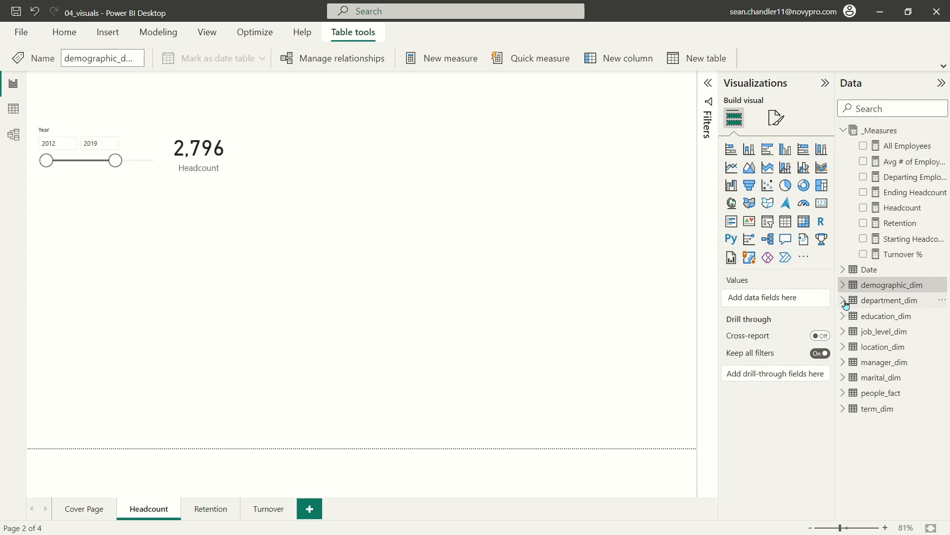
{"action": "left_click", "coordinate": [845, 302]}
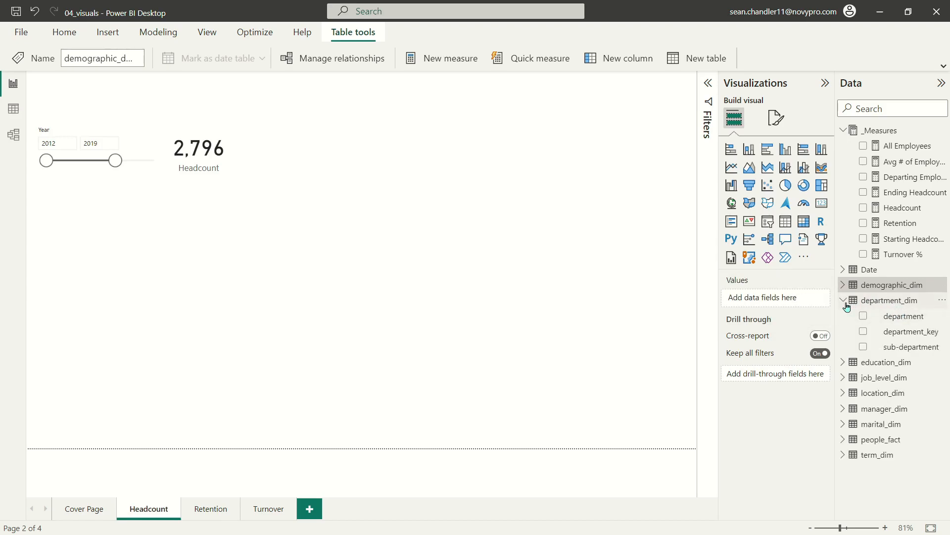
{"action": "left_click", "coordinate": [846, 304]}
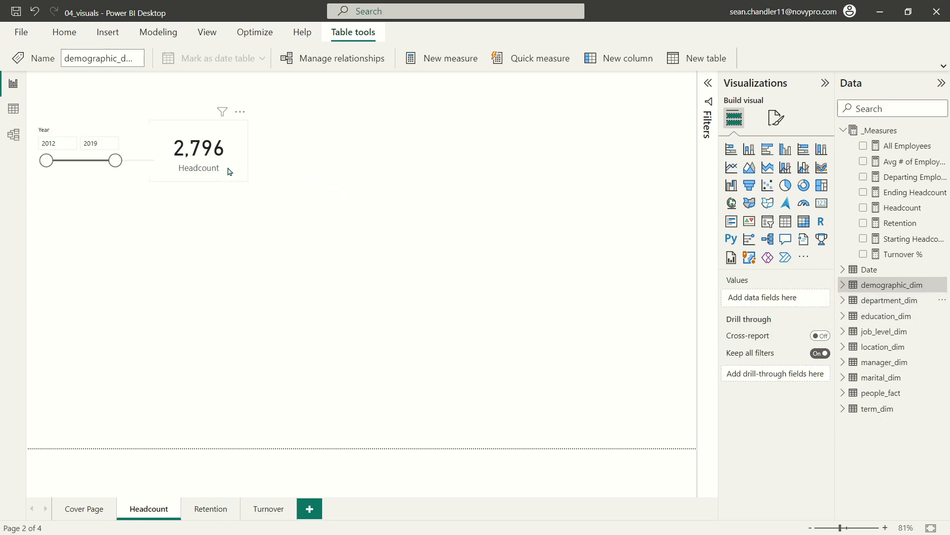
{"action": "left_click", "coordinate": [841, 320]}
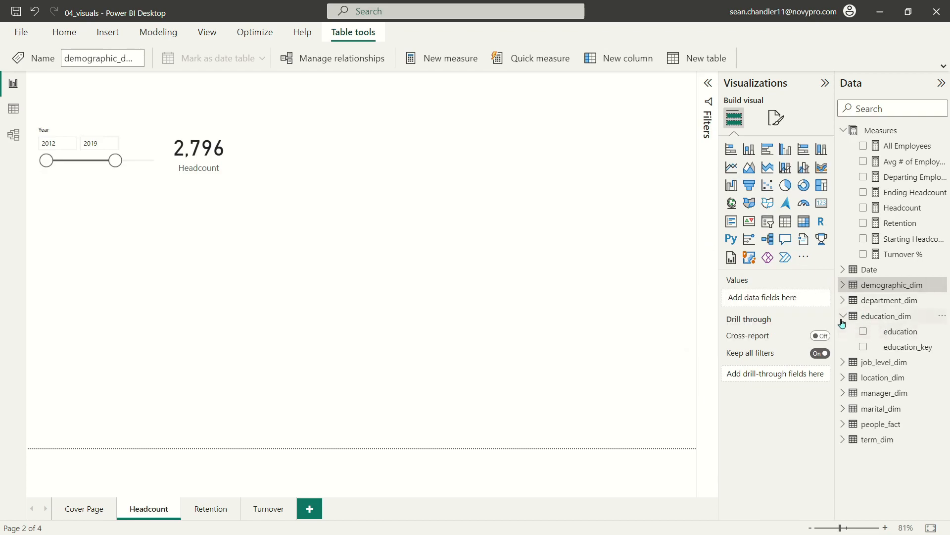
{"action": "left_click", "coordinate": [843, 317]}
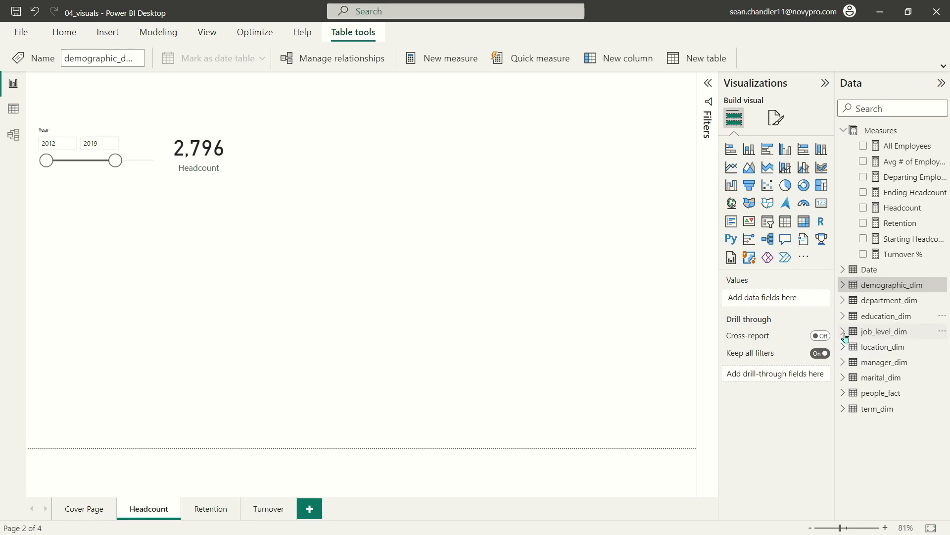
Preview the job_level values from job_level_dim in a temporary table visual, and delete that table
{"action": "left_click", "coordinate": [847, 336]}
{"action": "left_click_drag", "start_coordinate": [893, 347], "coordinate": [524, 308]}
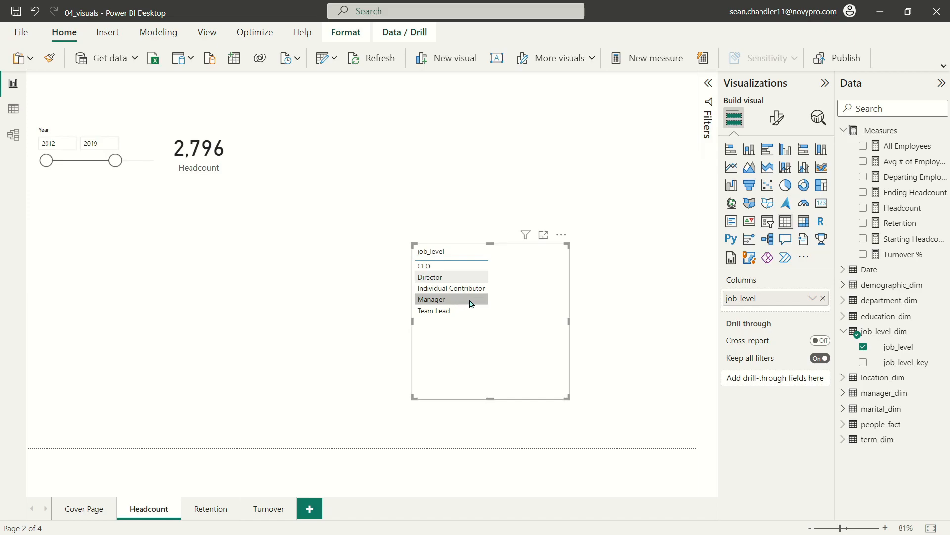
{"action": "key", "text": "Delete"}
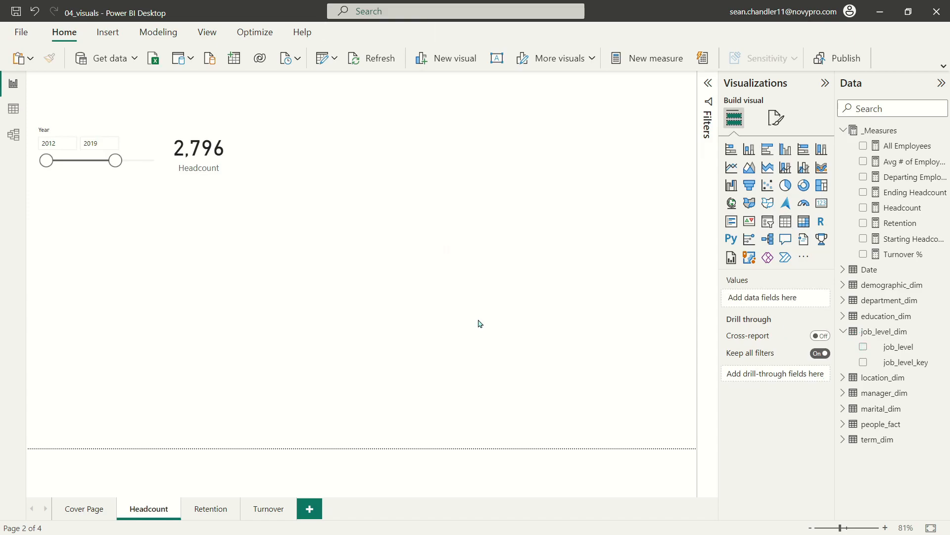
{"action": "left_click", "coordinate": [844, 332]}
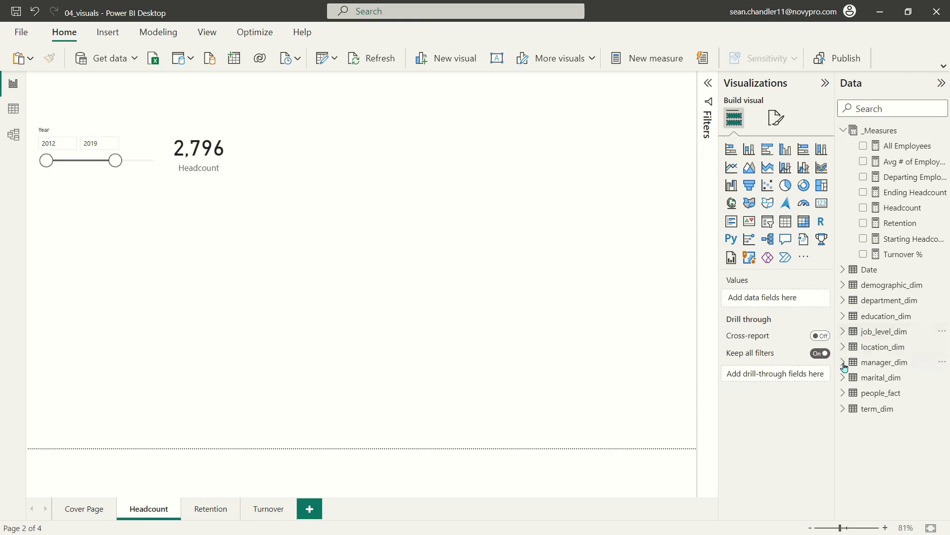
Show the marital_status values from marital_dim in a table visual in the empty lower part of the Headcount page
{"action": "left_click", "coordinate": [843, 364]}
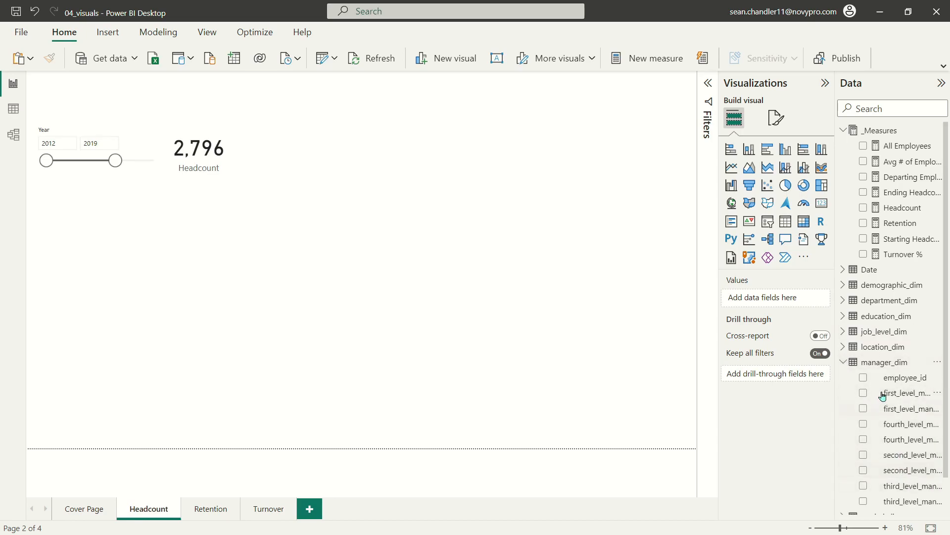
{"action": "left_click", "coordinate": [844, 363]}
{"action": "left_click", "coordinate": [844, 380]}
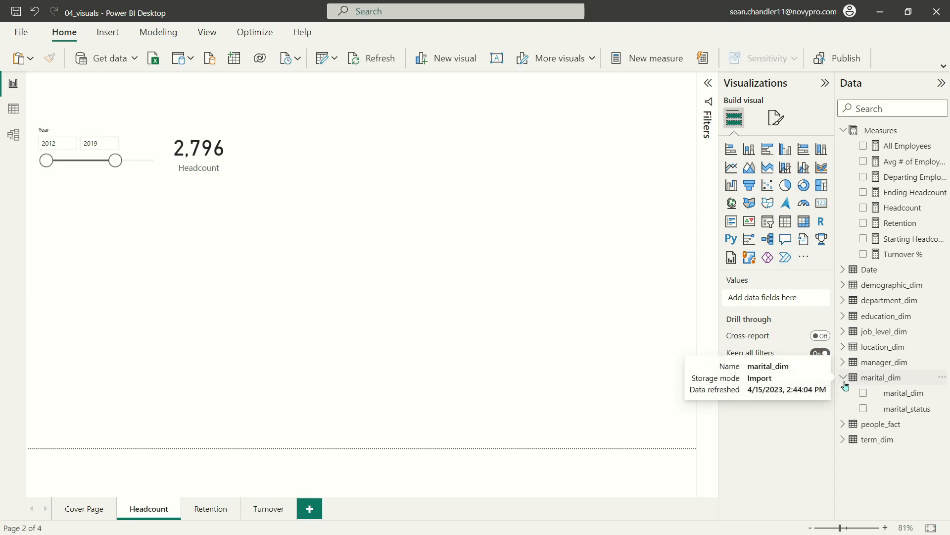
{"action": "left_click_drag", "start_coordinate": [906, 411], "coordinate": [423, 361]}
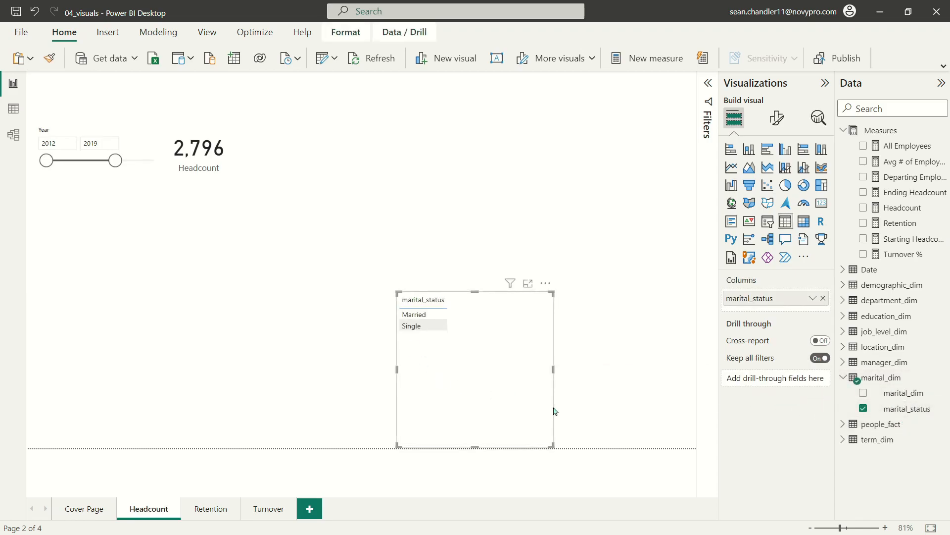
Delete the marital_status table visual and check which fields the term_dim table offers
{"action": "key", "text": "Delete"}
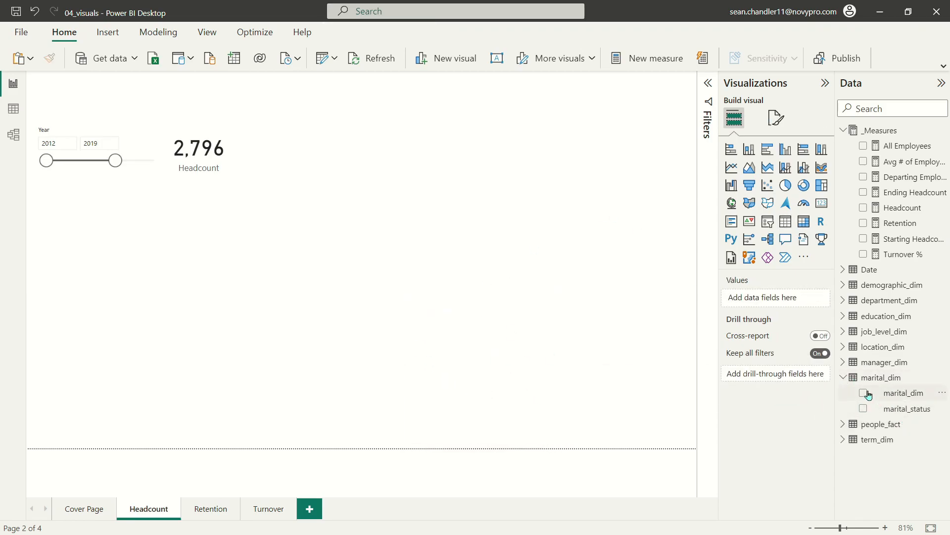
{"action": "left_click", "coordinate": [843, 377]}
{"action": "left_click", "coordinate": [844, 411]}
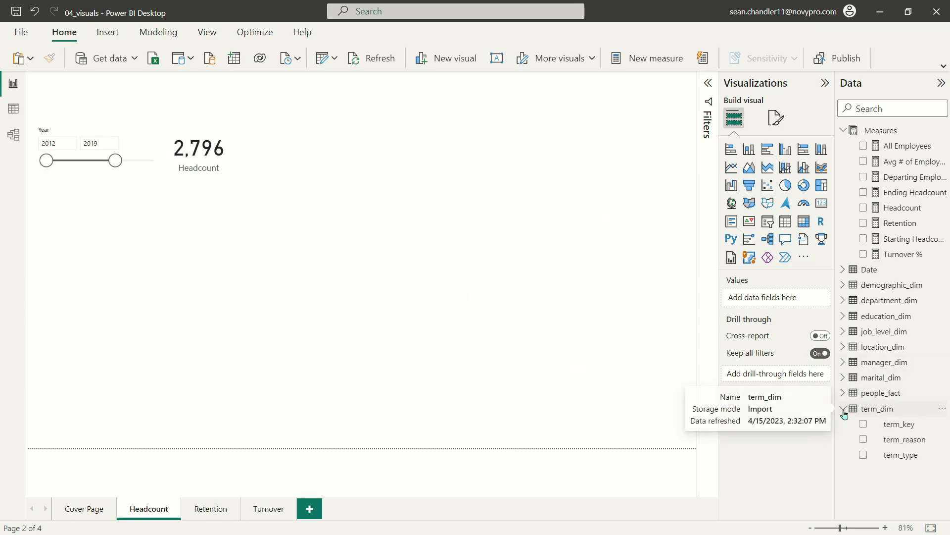
{"action": "left_click", "coordinate": [843, 408]}
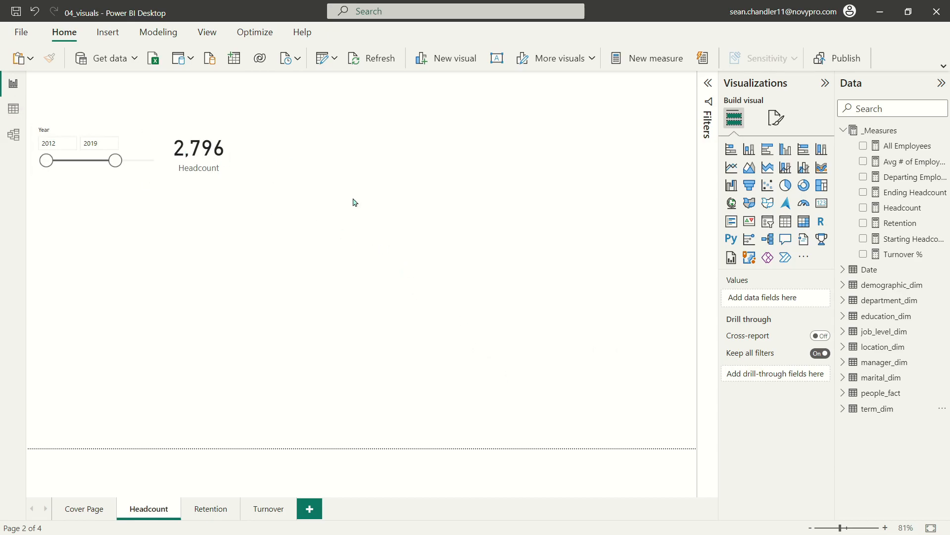
Move the Headcount card slightly to the right, farther from the Year slicer
{"action": "left_click_drag", "start_coordinate": [359, 80], "coordinate": [688, 445]}
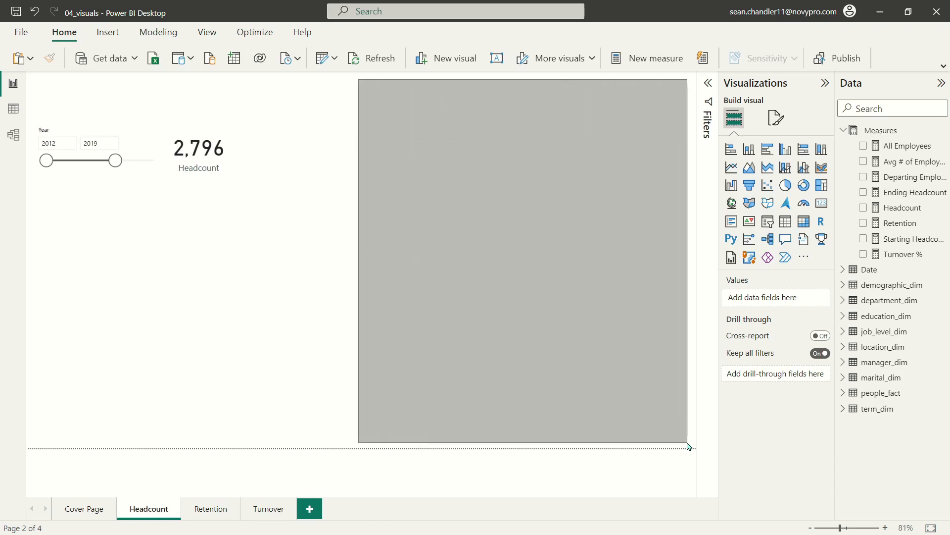
{"action": "left_click_drag", "start_coordinate": [687, 443], "coordinate": [687, 442]}
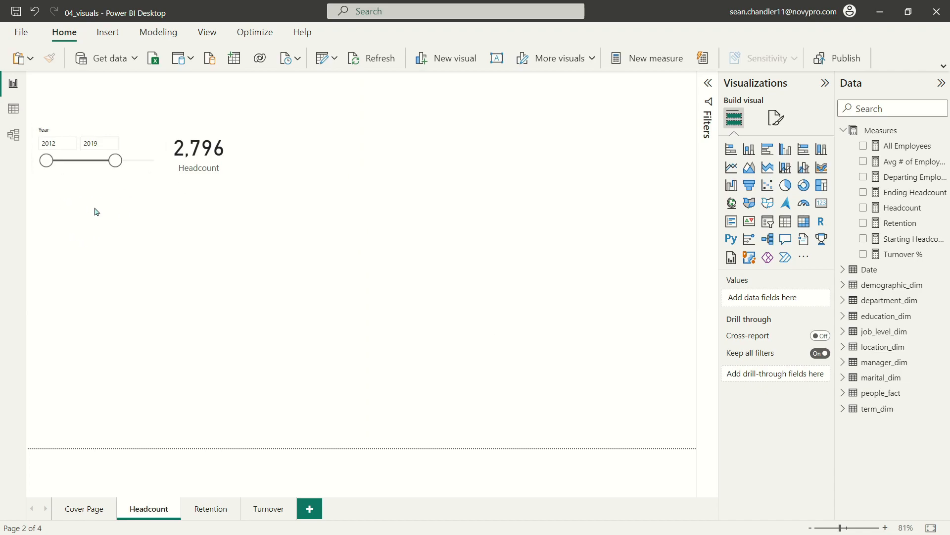
{"action": "mouse_move", "coordinate": [204, 170]}
{"action": "left_click_drag", "start_coordinate": [178, 169], "coordinate": [195, 168]}
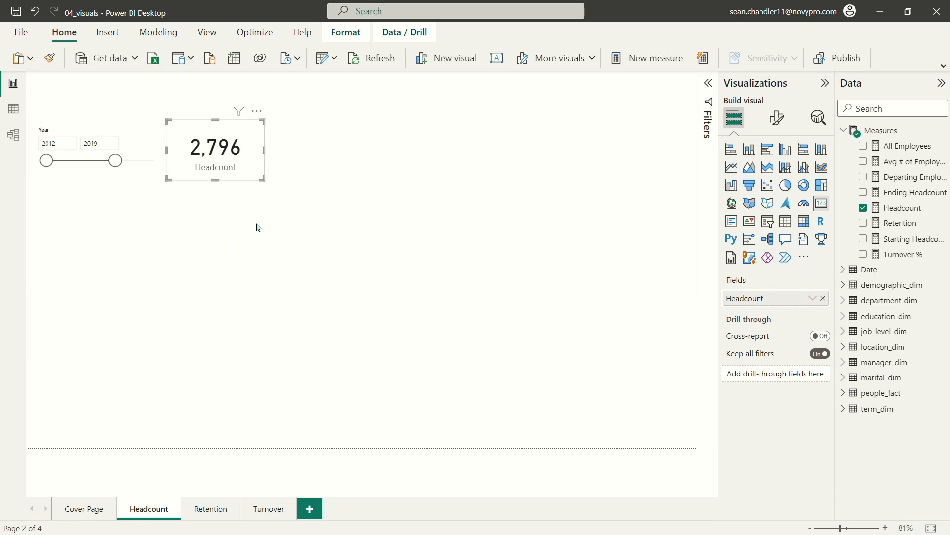
{"action": "left_click_drag", "start_coordinate": [336, 74], "coordinate": [683, 450]}
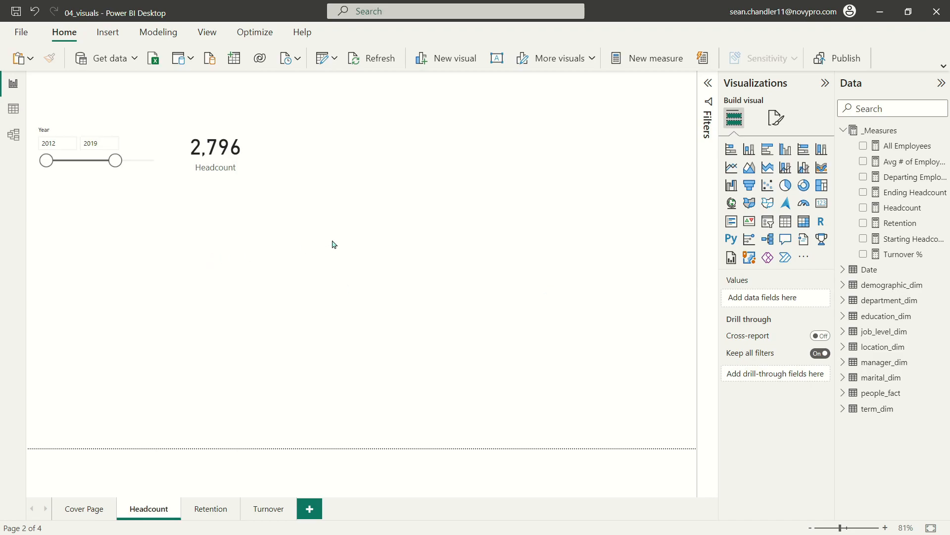
Insert a clustered bar chart below the Year slicer, enlarge it, and put the Headcount measure on its X-axis
{"action": "left_click", "coordinate": [767, 149]}
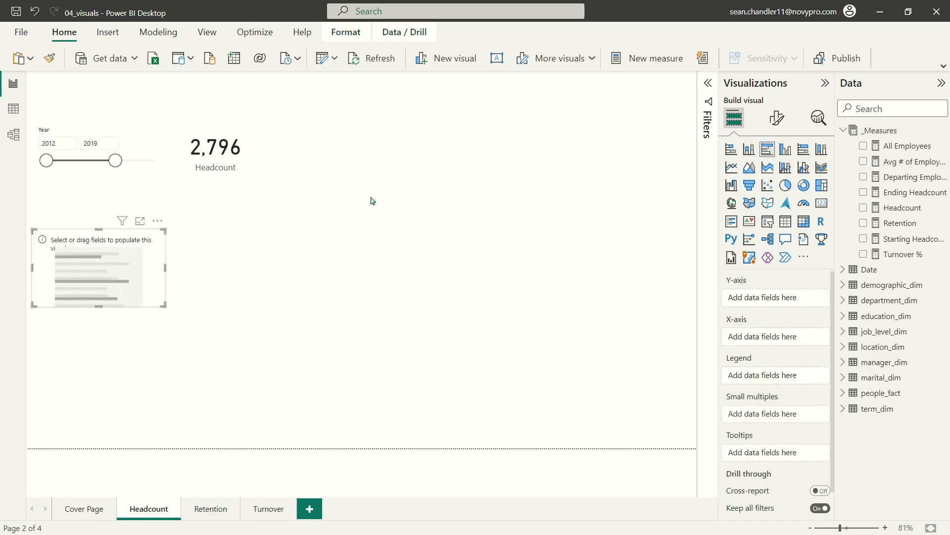
{"action": "left_click_drag", "start_coordinate": [166, 232], "coordinate": [167, 183]}
{"action": "left_click_drag", "start_coordinate": [163, 257], "coordinate": [206, 300]}
{"action": "left_click_drag", "start_coordinate": [902, 210], "coordinate": [769, 354]}
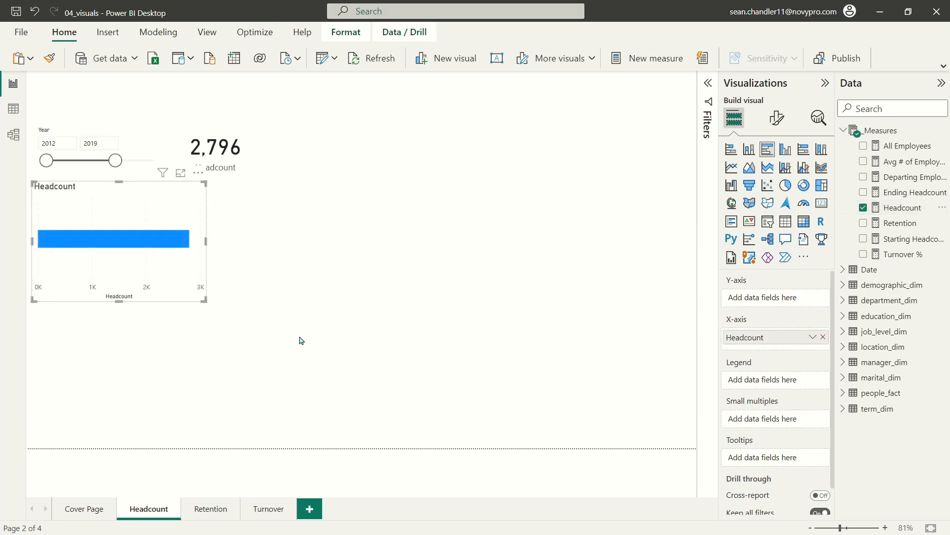
{"action": "mouse_move", "coordinate": [160, 246]}
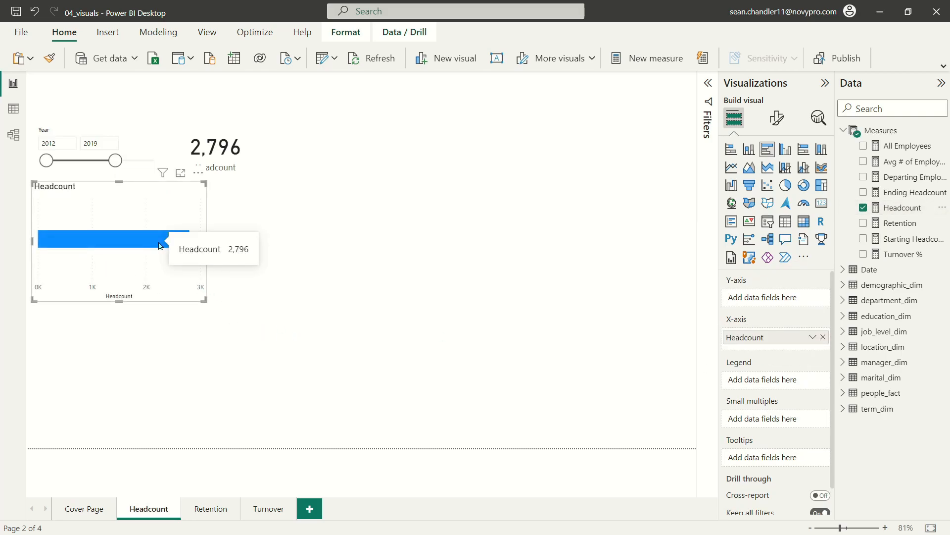
Break the Headcount bar chart down by department on the Y-axis and enlarge the chart slightly
{"action": "left_click", "coordinate": [843, 301]}
{"action": "left_click_drag", "start_coordinate": [903, 316], "coordinate": [773, 298]}
{"action": "left_click_drag", "start_coordinate": [204, 297], "coordinate": [214, 303]}
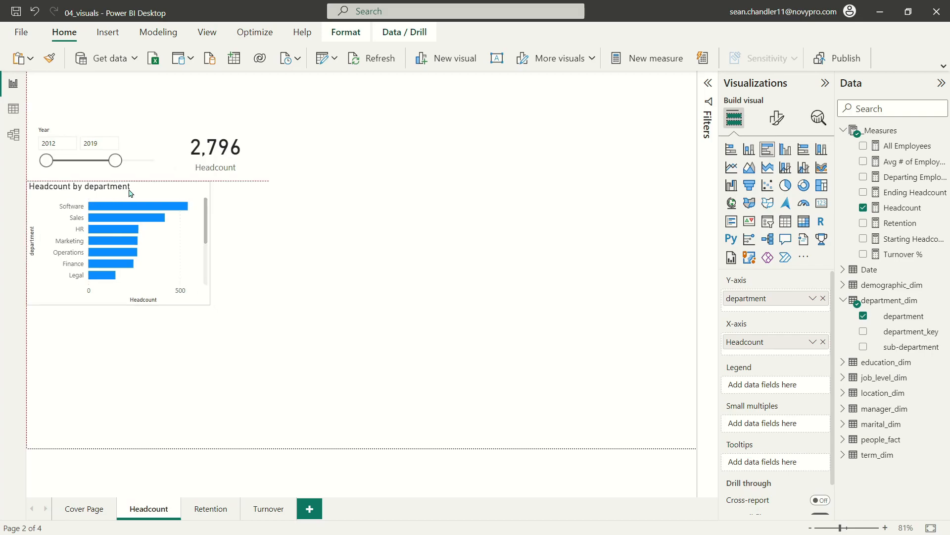
{"action": "mouse_move", "coordinate": [127, 210]}
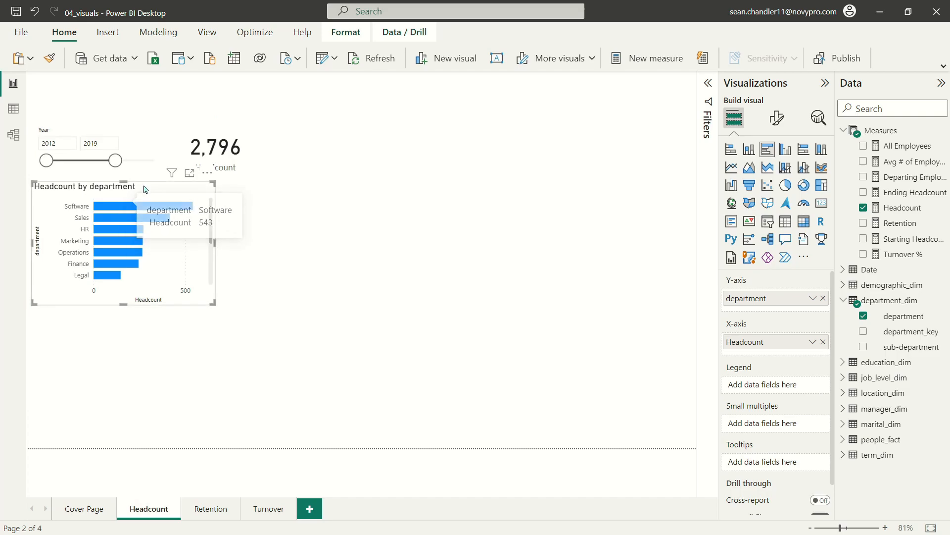
Add sub-department below department on the Y-axis, enable drill-down, and test it by drilling into Sales and back up
{"action": "left_click_drag", "start_coordinate": [913, 350], "coordinate": [772, 311]}
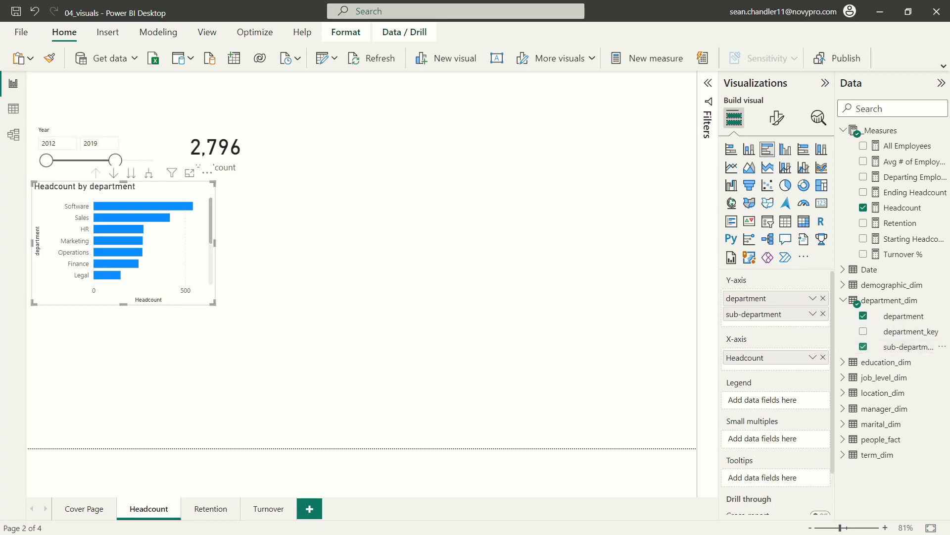
{"action": "left_click", "coordinate": [113, 173]}
{"action": "left_click", "coordinate": [110, 219]}
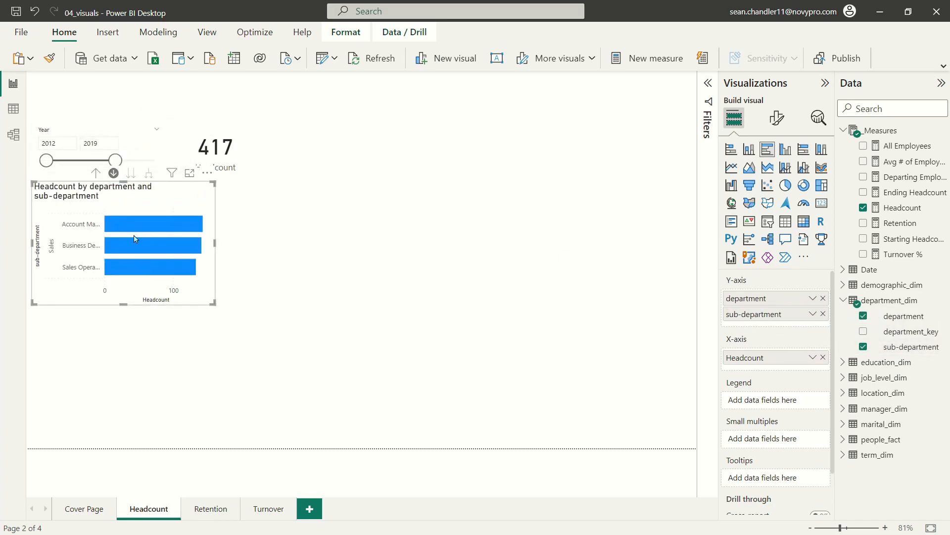
{"action": "mouse_move", "coordinate": [128, 227]}
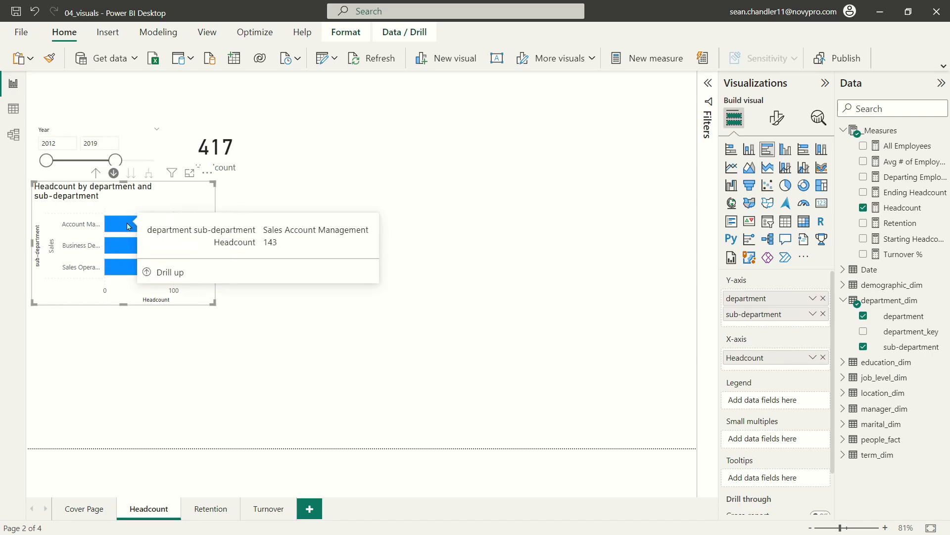
{"action": "mouse_move", "coordinate": [127, 249]}
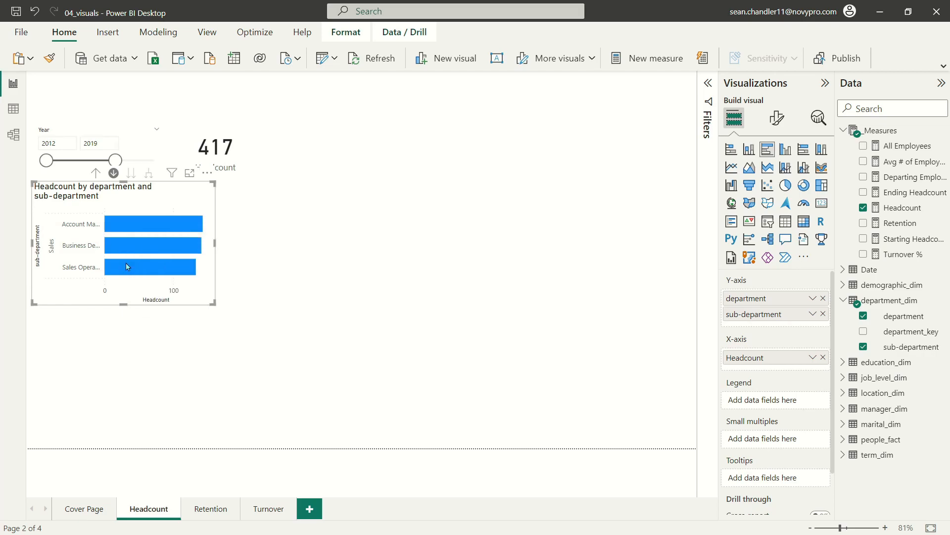
{"action": "mouse_move", "coordinate": [128, 267]}
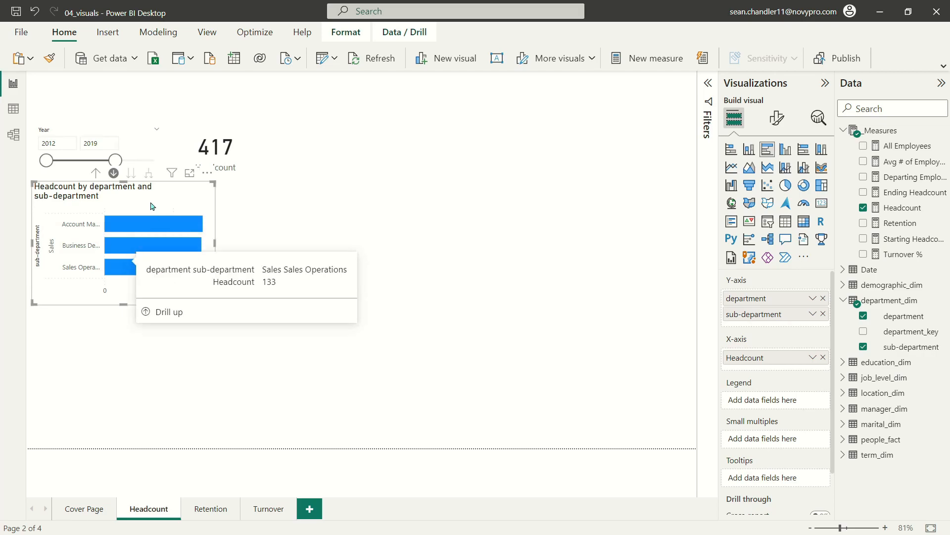
{"action": "left_click", "coordinate": [96, 173]}
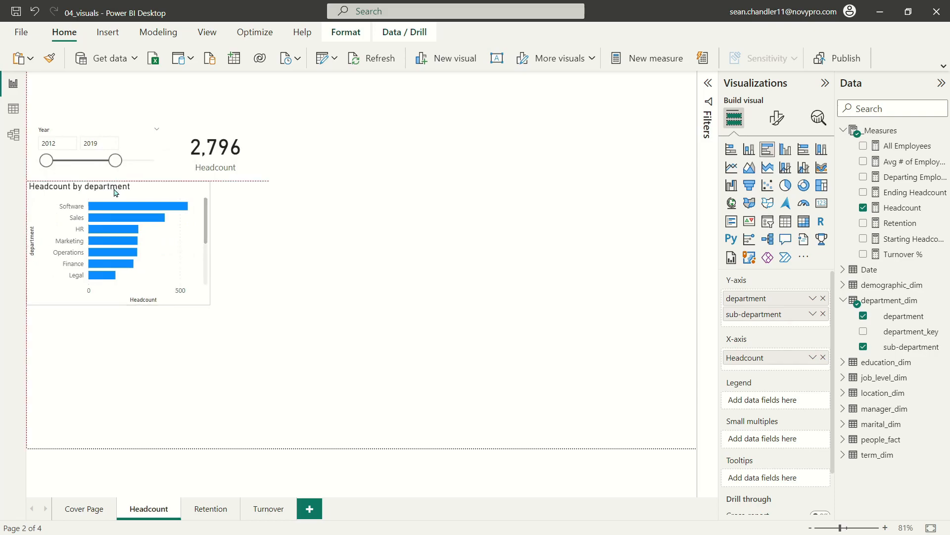
{"action": "left_click", "coordinate": [116, 189]}
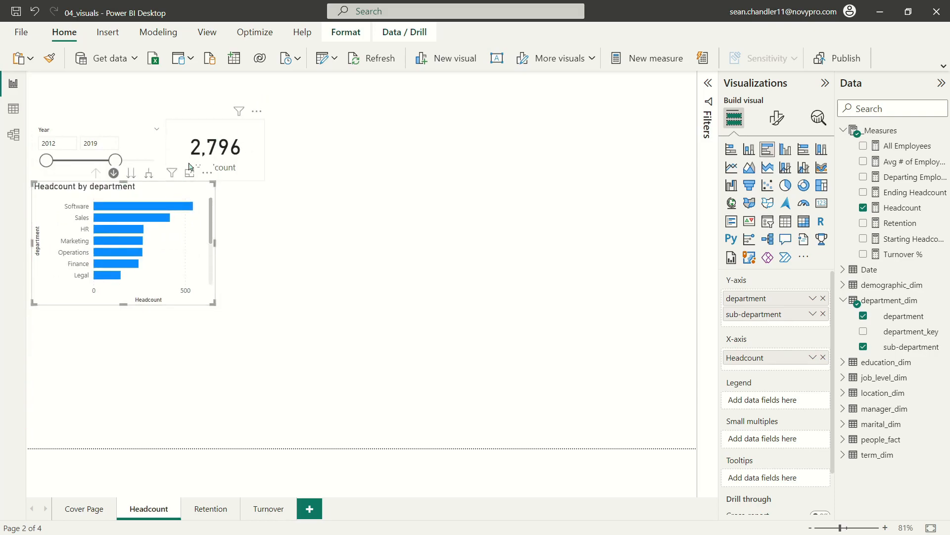
Place a duplicate of the department bar chart beside the original and remove department and sub-department from its Y-axis
{"action": "left_click_drag", "start_coordinate": [129, 193], "coordinate": [317, 192]}
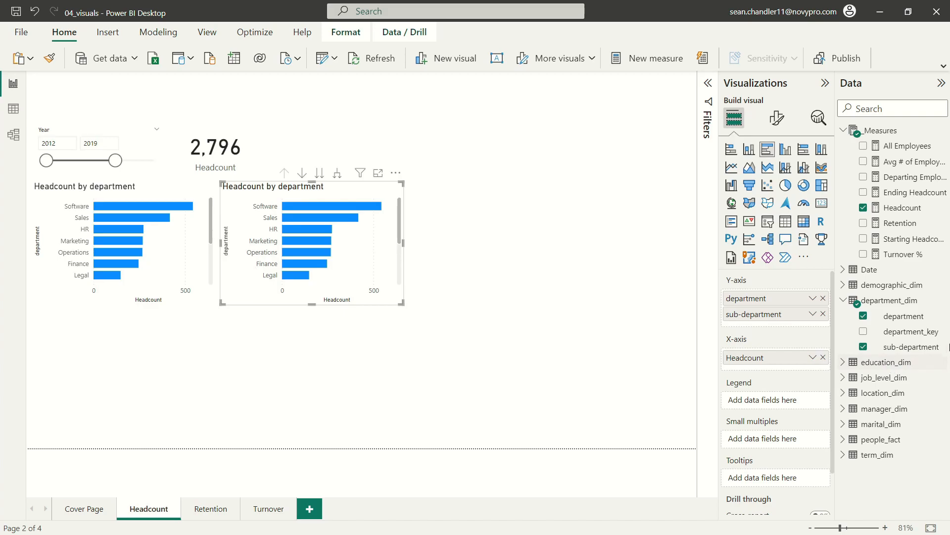
{"action": "left_click", "coordinate": [843, 377]}
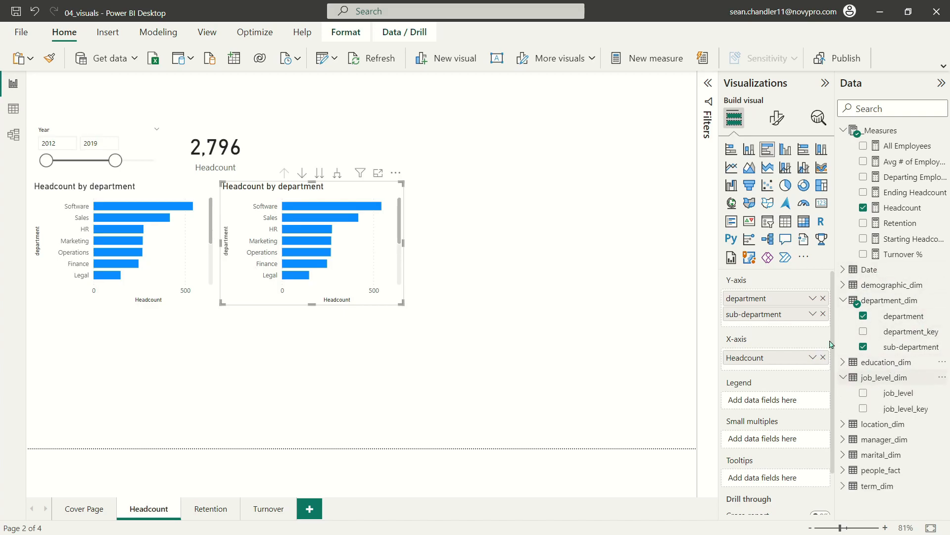
{"action": "left_click", "coordinate": [824, 314]}
{"action": "left_click", "coordinate": [824, 298]}
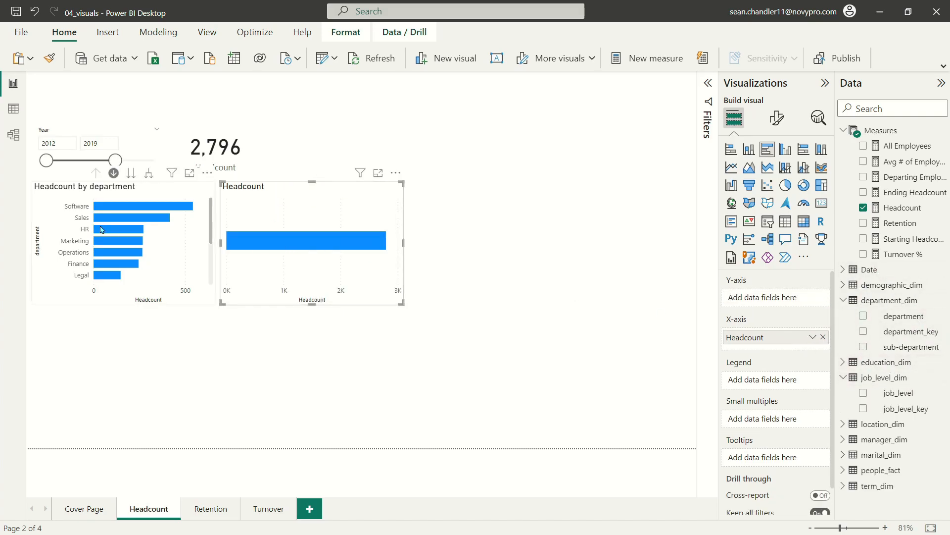
Put job_level on the duplicated bar chart's Y-axis and make the chart narrower
{"action": "left_click_drag", "start_coordinate": [899, 393], "coordinate": [757, 298]}
{"action": "left_click_drag", "start_coordinate": [404, 244], "coordinate": [360, 246]}
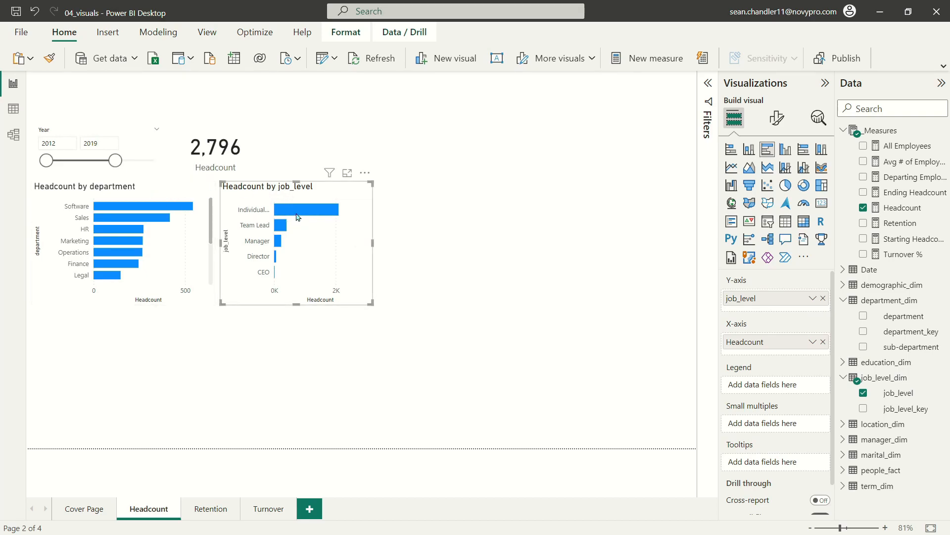
{"action": "mouse_move", "coordinate": [304, 211]}
{"action": "left_click", "coordinate": [269, 439]}
Duplicate the department bar chart, place the copy directly below the original, and make the copy narrower
{"action": "left_click", "coordinate": [155, 192]}
{"action": "key", "text": "ctrl+c"}
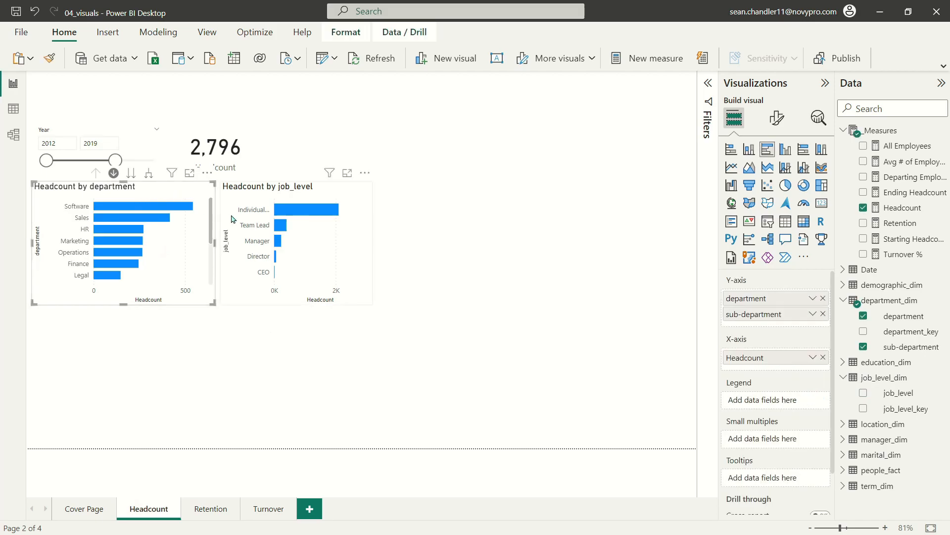
{"action": "key", "text": "ctrl+v"}
{"action": "left_click_drag", "start_coordinate": [154, 198], "coordinate": [148, 336]}
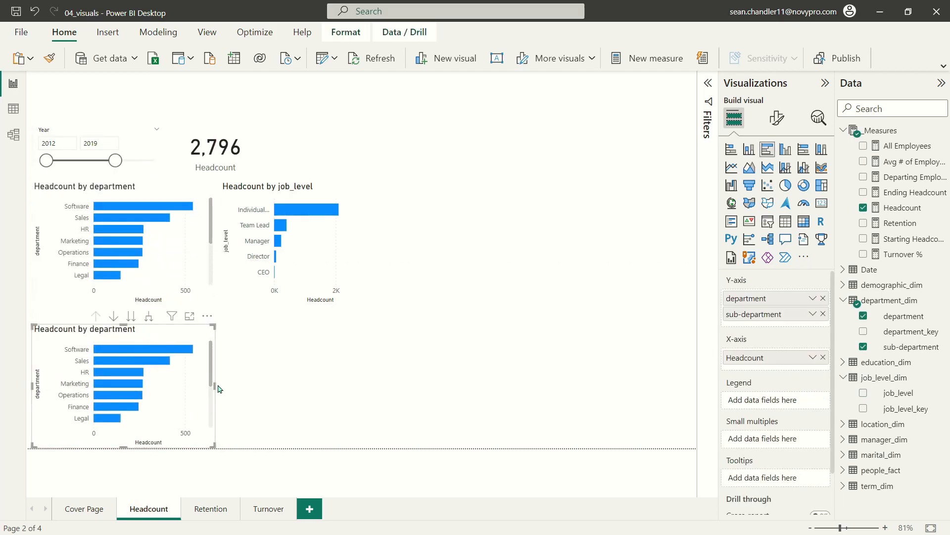
{"action": "left_click_drag", "start_coordinate": [216, 386], "coordinate": [128, 397]}
{"action": "left_click_drag", "start_coordinate": [187, 392], "coordinate": [207, 383]}
{"action": "mouse_move", "coordinate": [102, 323]}
{"action": "left_mouse_down"}
{"action": "mouse_move", "coordinate": [117, 329]}
{"action": "mouse_move", "coordinate": [114, 319]}
{"action": "left_mouse_up"}
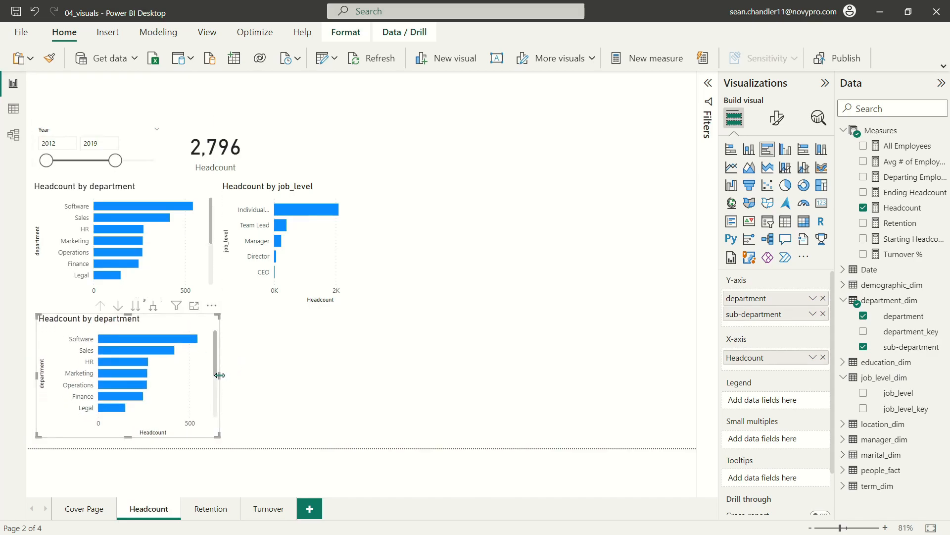
{"action": "left_click_drag", "start_coordinate": [219, 377], "coordinate": [161, 376]}
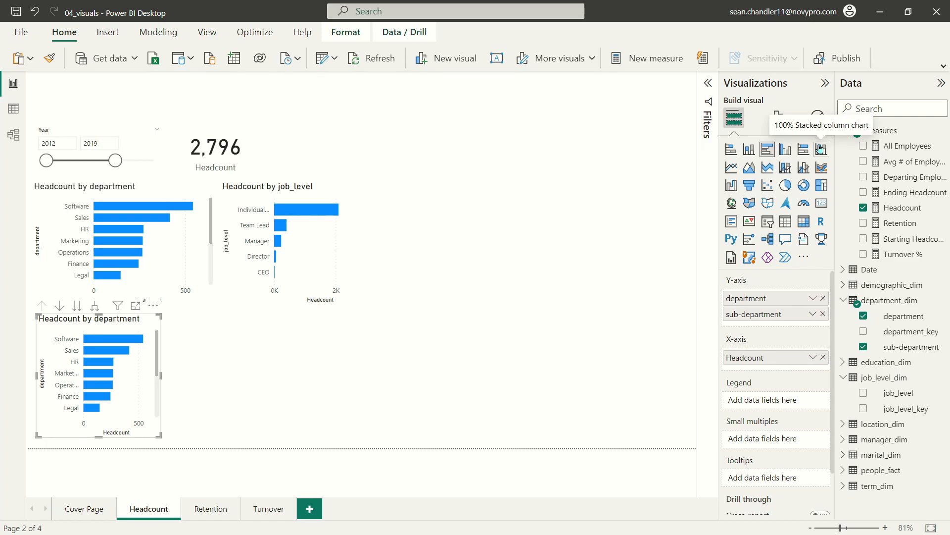
Convert the lower copy to a 100% stacked column chart and remove department and sub-department from its X-axis
{"action": "left_click", "coordinate": [820, 148]}
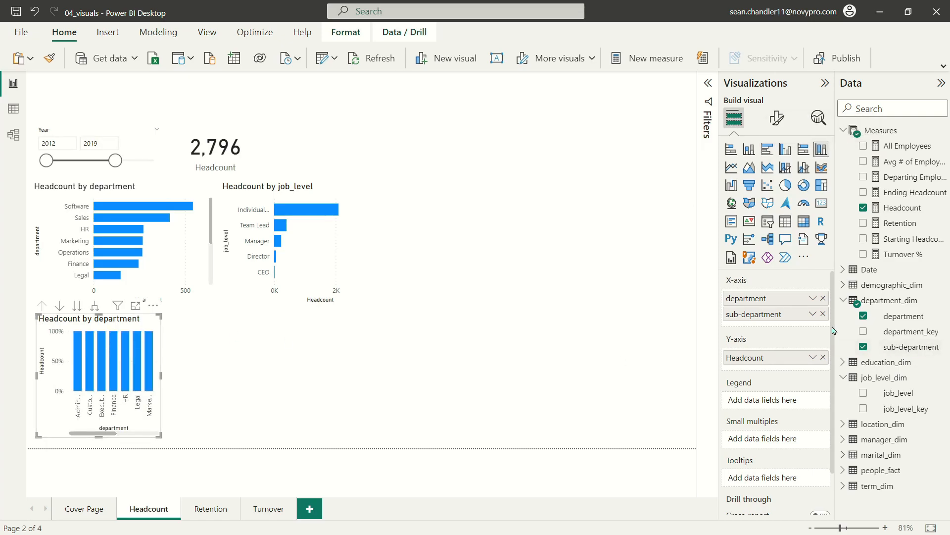
{"action": "left_click", "coordinate": [823, 315]}
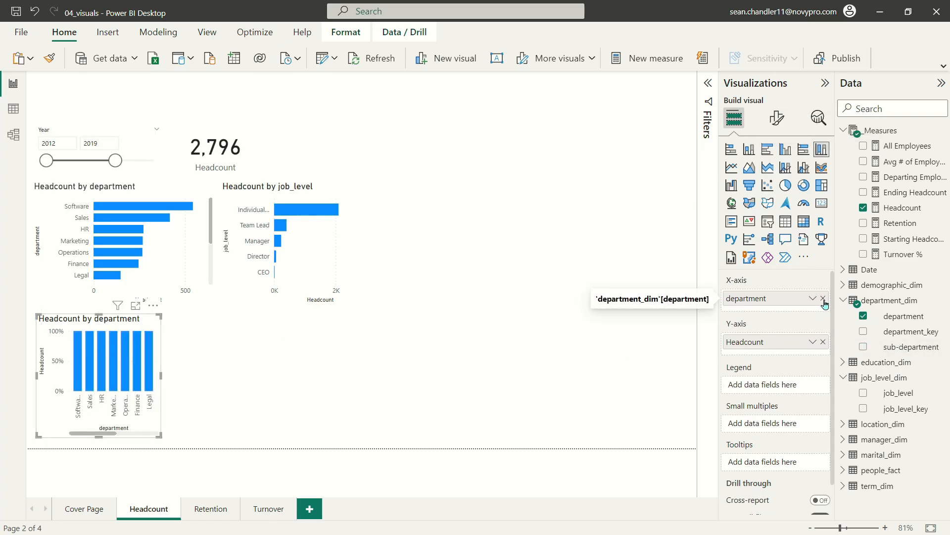
{"action": "left_click", "coordinate": [823, 298]}
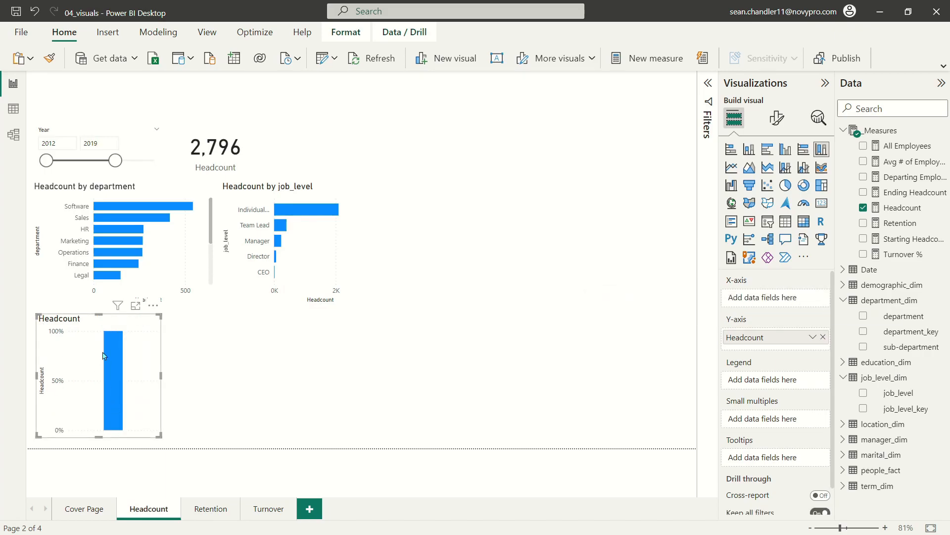
{"action": "mouse_move", "coordinate": [111, 344]}
Split the stacked column by location from location_dim as its legend and narrow the chart slightly
{"action": "left_click", "coordinate": [842, 425]}
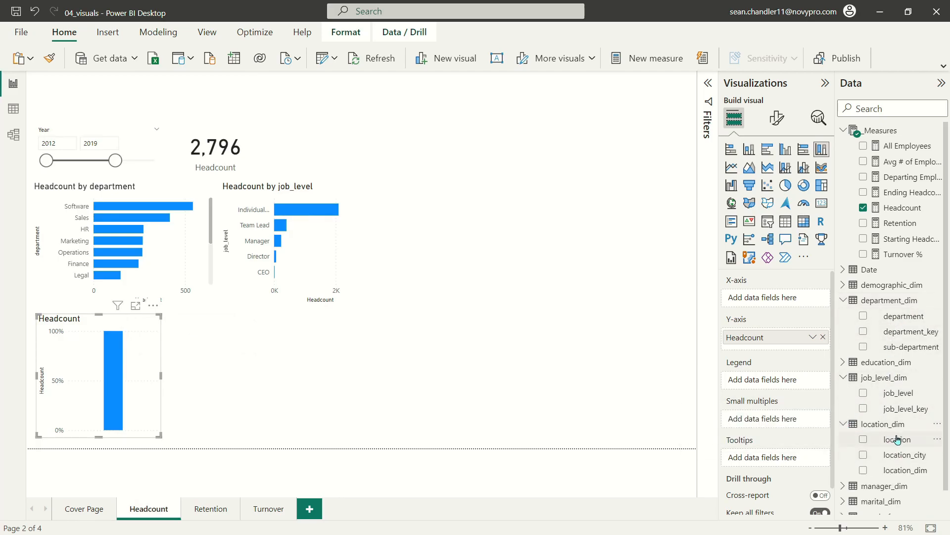
{"action": "left_click_drag", "start_coordinate": [902, 442], "coordinate": [787, 381]}
{"action": "mouse_move", "coordinate": [161, 386]}
{"action": "left_mouse_down"}
{"action": "mouse_move", "coordinate": [144, 384]}
{"action": "mouse_move", "coordinate": [155, 379]}
{"action": "left_mouse_up"}
{"action": "mouse_move", "coordinate": [116, 378]}
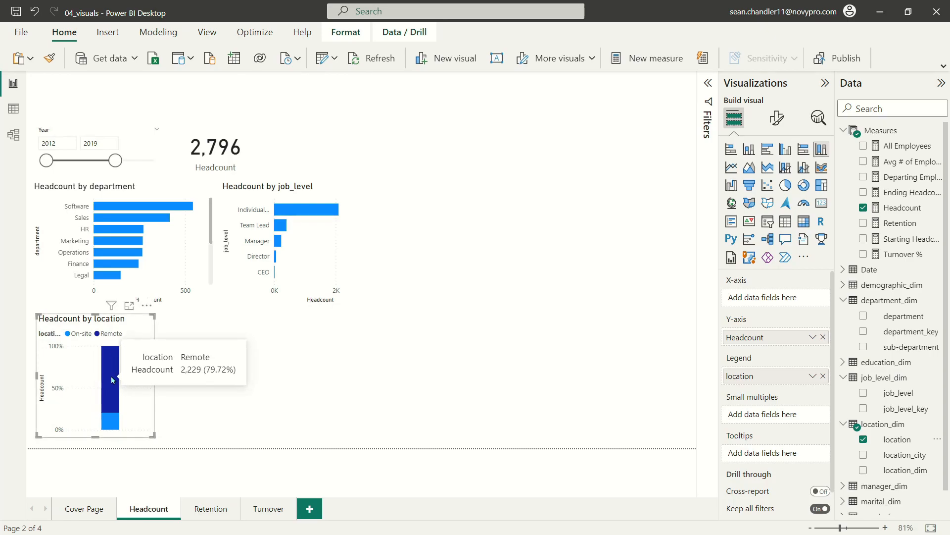
{"action": "mouse_move", "coordinate": [109, 425]}
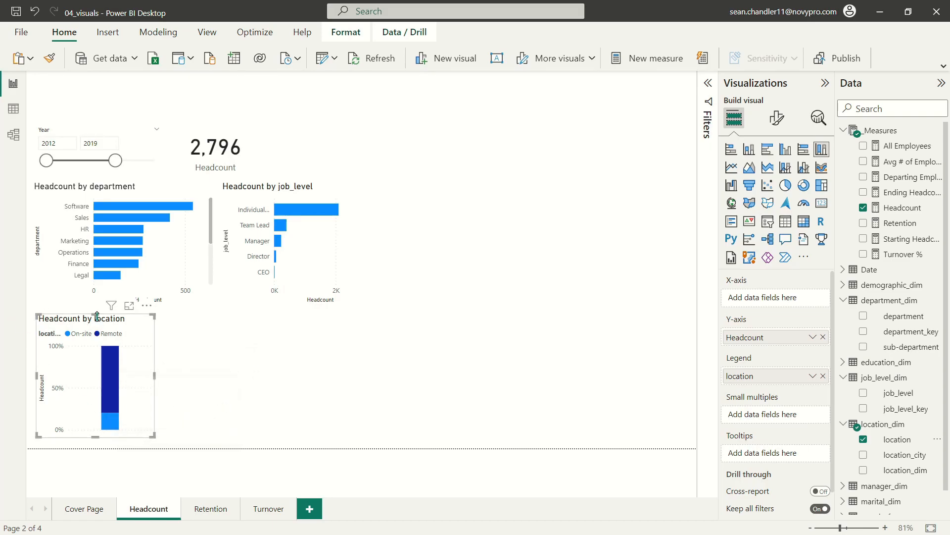
{"action": "left_click", "coordinate": [202, 351]}
{"action": "left_click", "coordinate": [118, 326]}
Add a map of location_city, extend it over to the location column chart, and make its lower edge slightly taller
{"action": "left_click", "coordinate": [240, 343]}
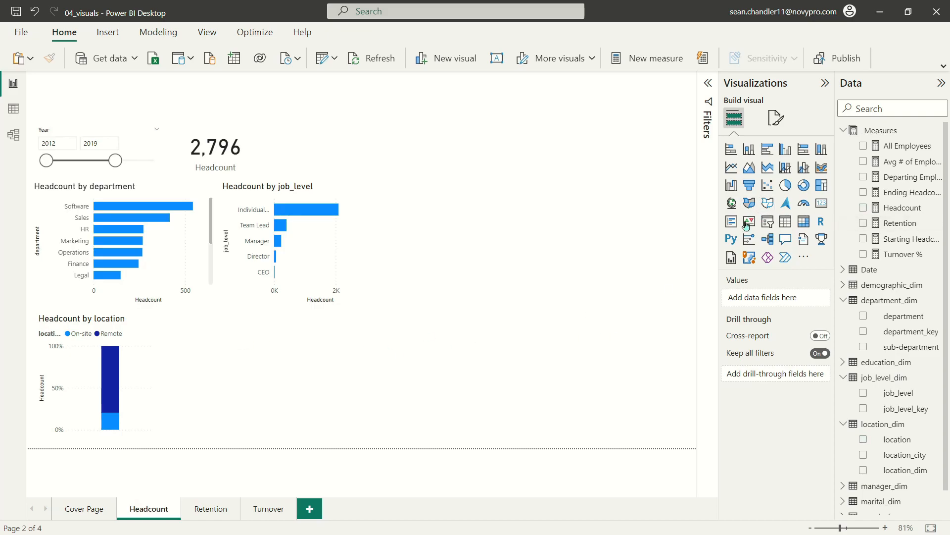
{"action": "left_click", "coordinate": [733, 203]}
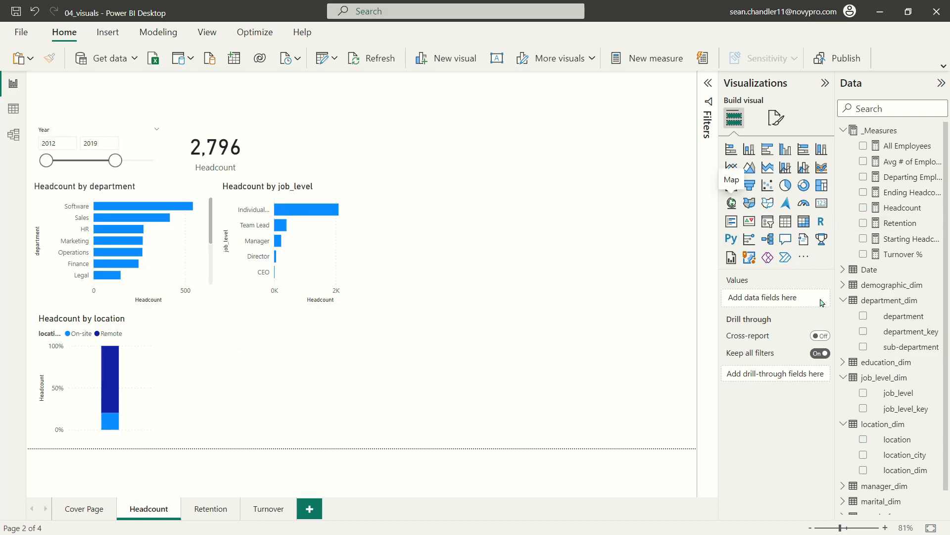
{"action": "left_click", "coordinate": [863, 454]}
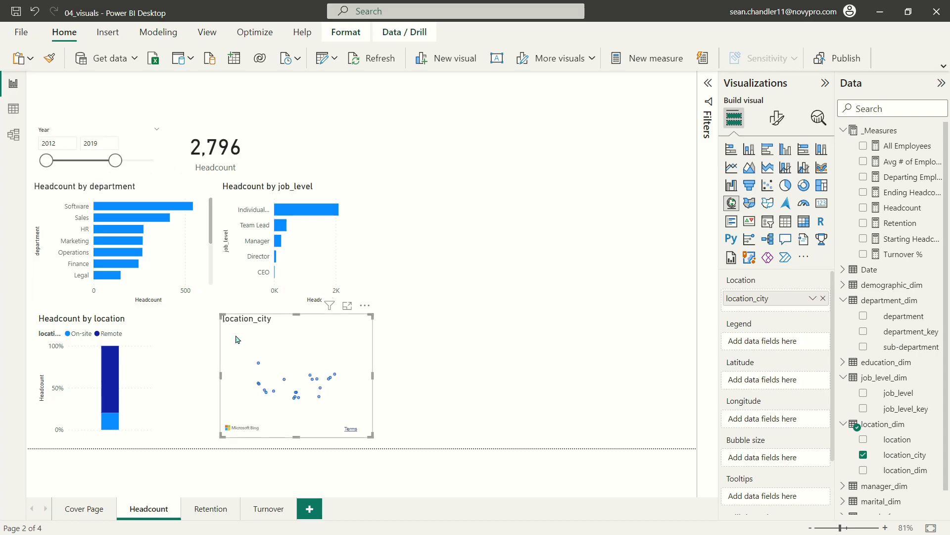
{"action": "left_click_drag", "start_coordinate": [221, 315], "coordinate": [157, 315]}
{"action": "left_click_drag", "start_coordinate": [369, 435], "coordinate": [351, 440]}
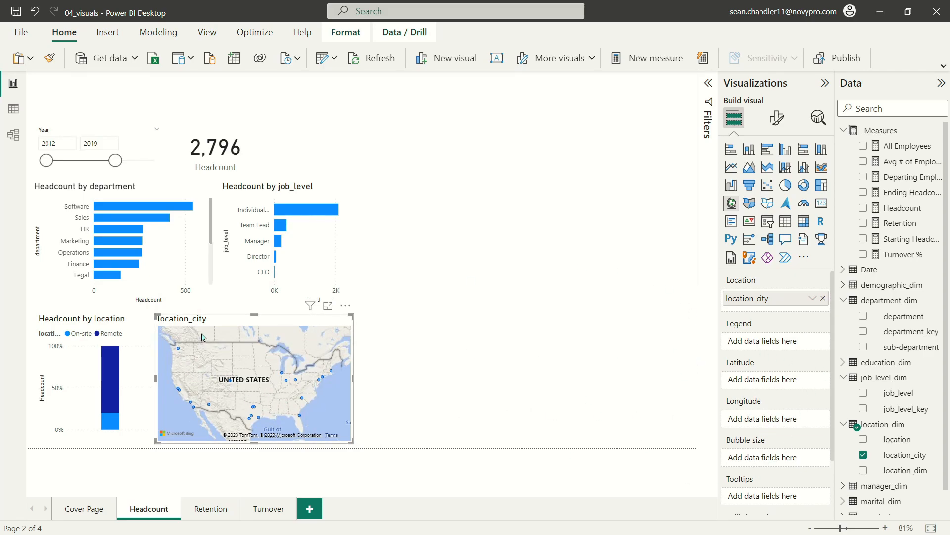
Size the map's bubbles by the Headcount measure and inspect the California cities before restoring the view of the whole United States
{"action": "left_click_drag", "start_coordinate": [900, 208], "coordinate": [786, 458]}
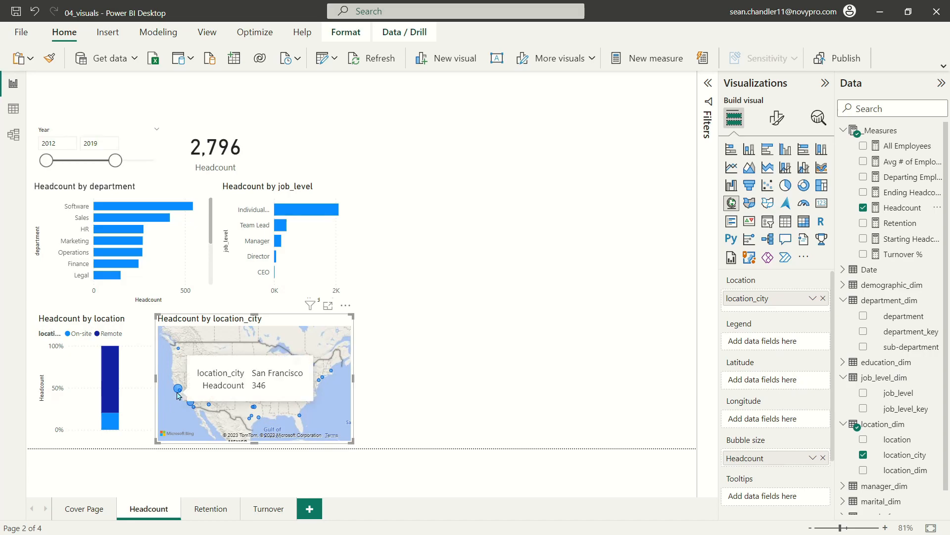
{"action": "scroll", "coordinate": [181, 396], "scroll_direction": "up", "scroll_amount": 5}
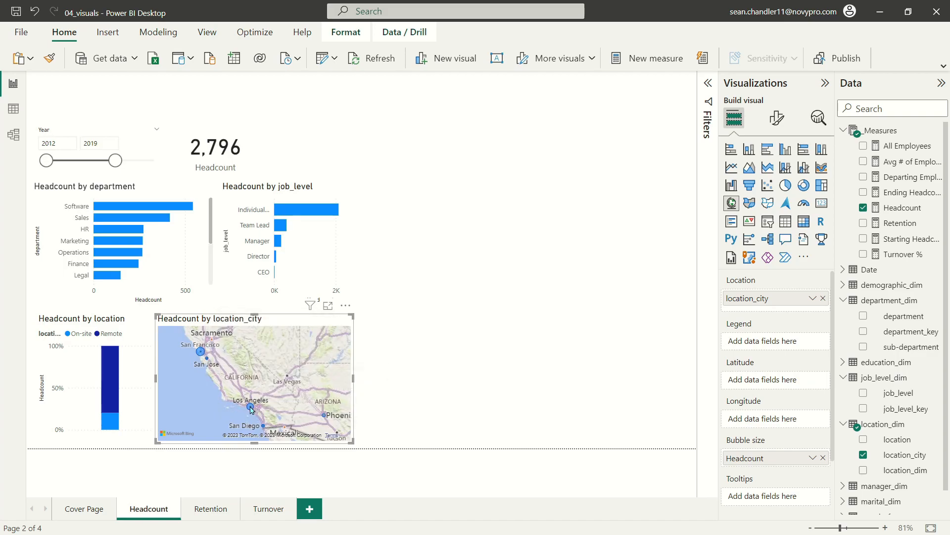
{"action": "scroll", "coordinate": [281, 360], "scroll_direction": "down", "scroll_amount": 2}
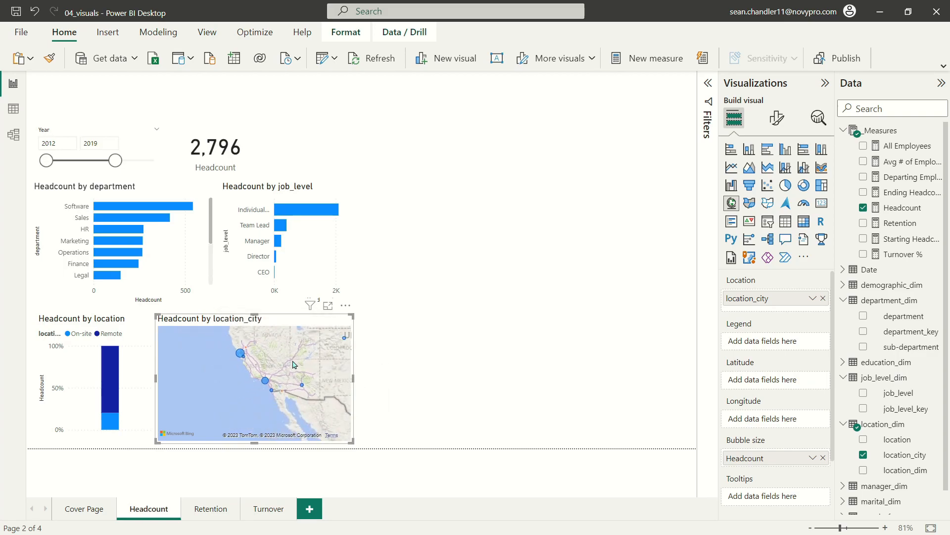
{"action": "scroll", "coordinate": [305, 380], "scroll_direction": "down", "scroll_amount": 2}
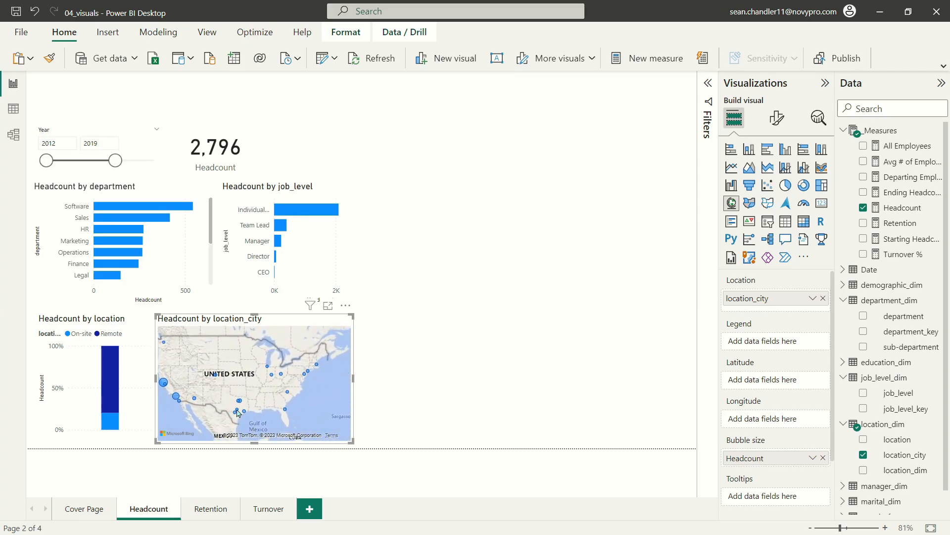
{"action": "left_click_drag", "start_coordinate": [253, 381], "coordinate": [267, 386]}
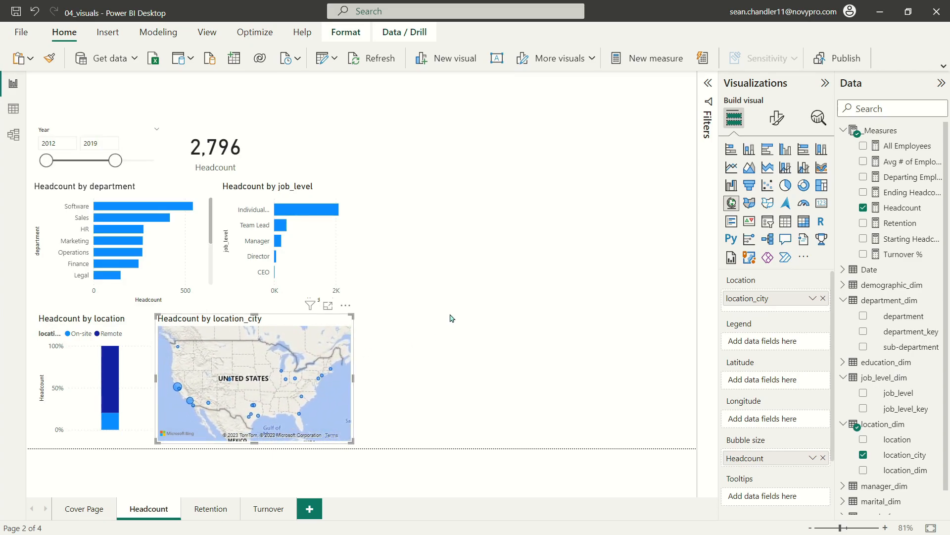
{"action": "left_click", "coordinate": [471, 326]}
Create a table of Headcount by gender from demographic_dim in the empty area beside the job_level chart and make it narrower
{"action": "left_click_drag", "start_coordinate": [366, 101], "coordinate": [626, 422]}
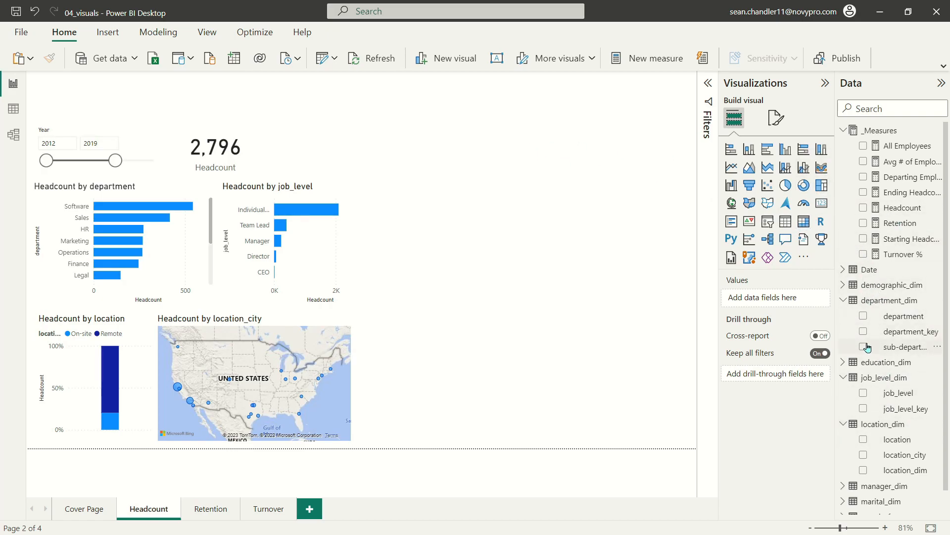
{"action": "left_click", "coordinate": [842, 285]}
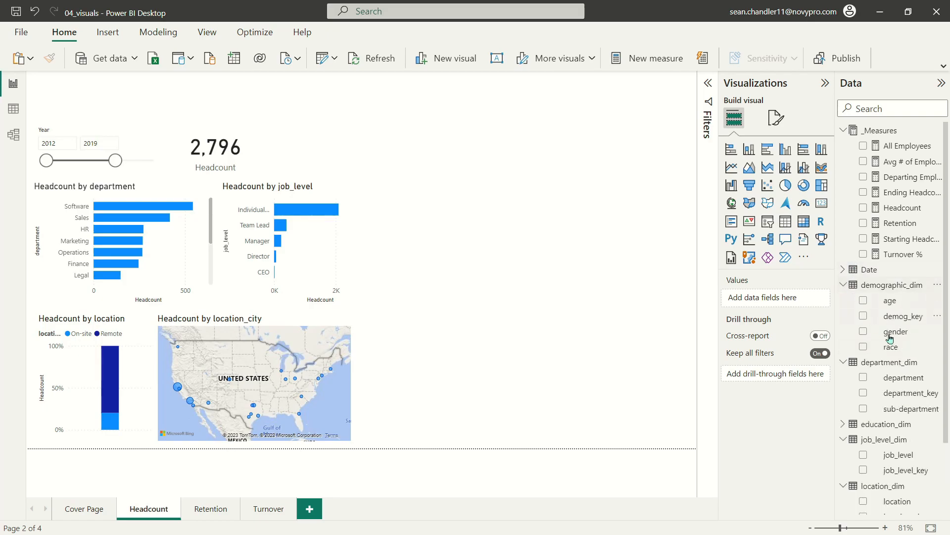
{"action": "left_click", "coordinate": [863, 331]}
{"action": "left_click_drag", "start_coordinate": [471, 360], "coordinate": [484, 178]}
{"action": "left_click", "coordinate": [573, 263]}
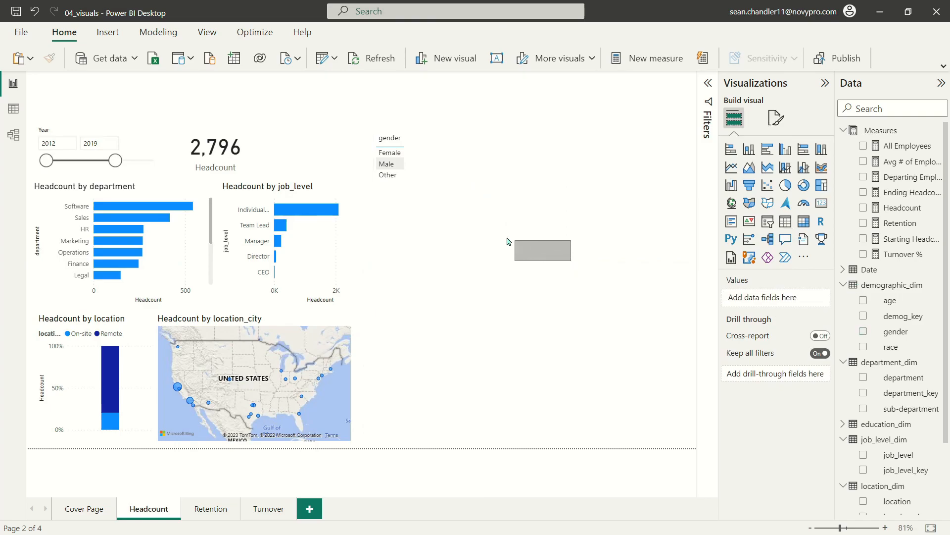
{"action": "left_click", "coordinate": [448, 174]}
{"action": "left_click_drag", "start_coordinate": [898, 213], "coordinate": [505, 212]}
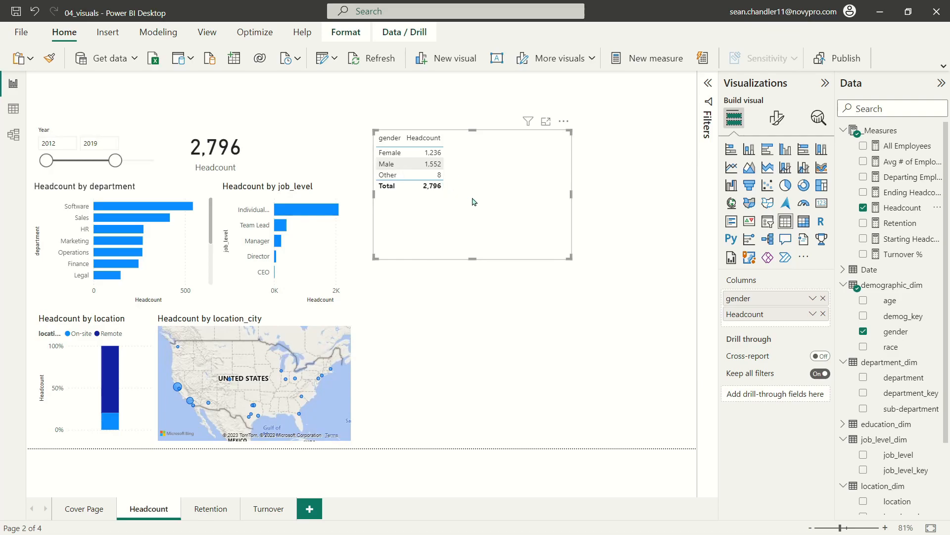
{"action": "left_click_drag", "start_coordinate": [570, 258], "coordinate": [498, 252]}
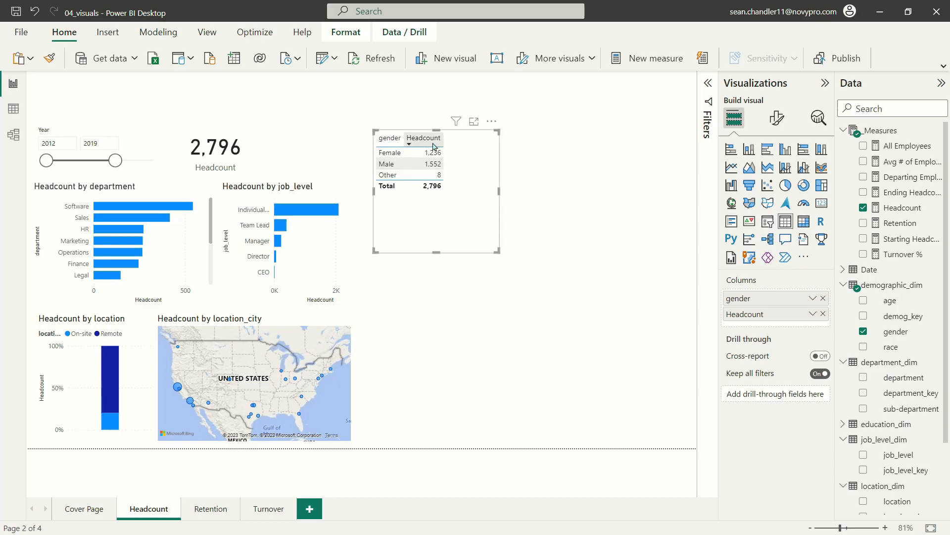
Convert the gender table to a donut chart, enlarge it slightly and move it a little lower
{"action": "left_click", "coordinate": [804, 185]}
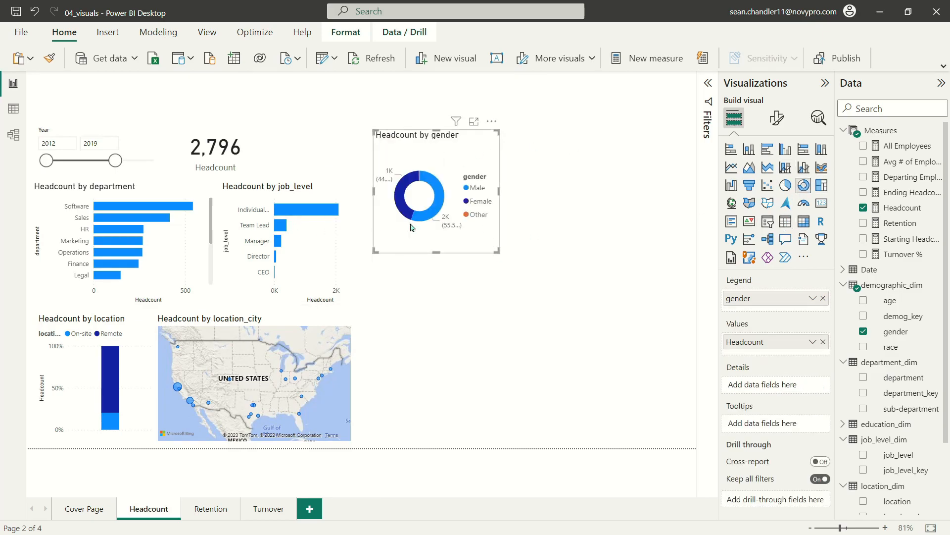
{"action": "left_click_drag", "start_coordinate": [498, 252], "coordinate": [520, 259]}
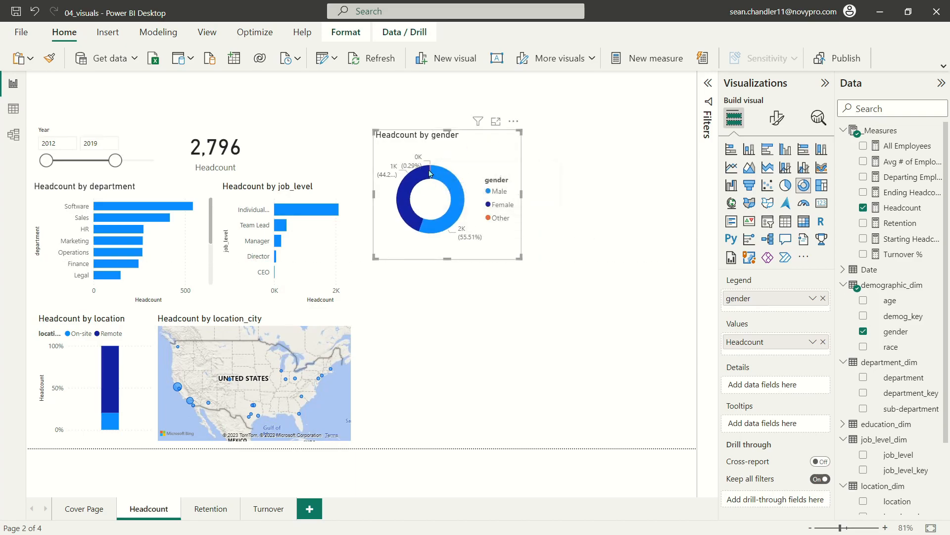
{"action": "mouse_move", "coordinate": [431, 174]}
{"action": "mouse_move", "coordinate": [406, 187]}
{"action": "mouse_move", "coordinate": [474, 152]}
{"action": "left_mouse_down"}
{"action": "mouse_move", "coordinate": [476, 170]}
{"action": "mouse_move", "coordinate": [472, 160]}
{"action": "left_mouse_up"}
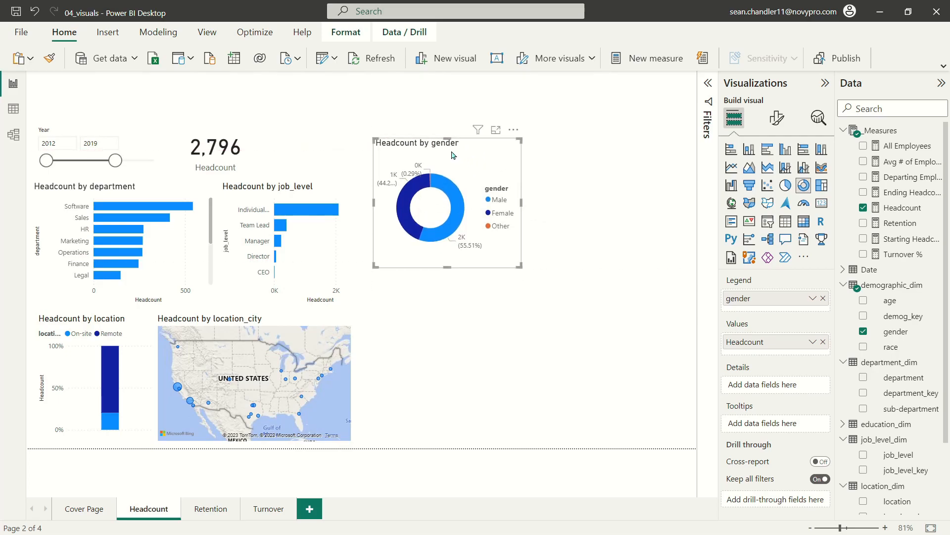
Duplicate the gender donut chart and place the copy level with the original, on its right side
{"action": "key", "text": "ctrl+c"}
{"action": "key", "text": "ctrl+v"}
{"action": "left_click_drag", "start_coordinate": [448, 151], "coordinate": [602, 151]}
{"action": "left_click_drag", "start_coordinate": [675, 202], "coordinate": [672, 203]}
{"action": "left_click_drag", "start_coordinate": [597, 144], "coordinate": [602, 144]}
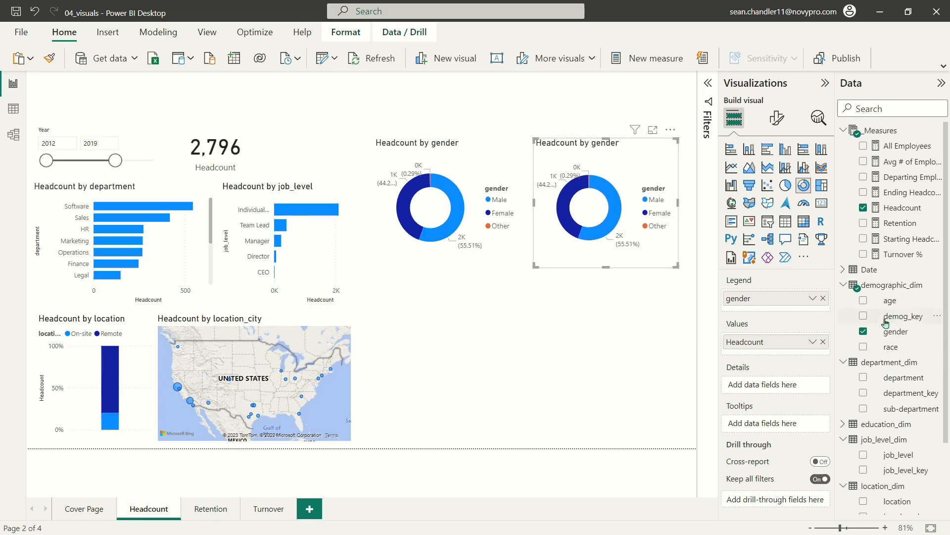
Turn the copied donut into a 100% stacked bar chart of Headcount with race as the legend instead of gender
{"action": "left_click_drag", "start_coordinate": [893, 347], "coordinate": [791, 300]}
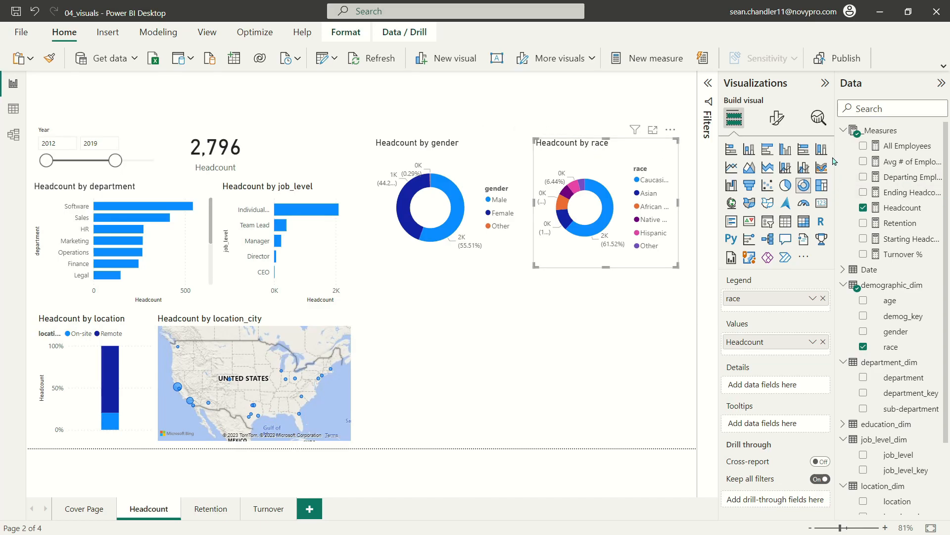
{"action": "left_click", "coordinate": [803, 150]}
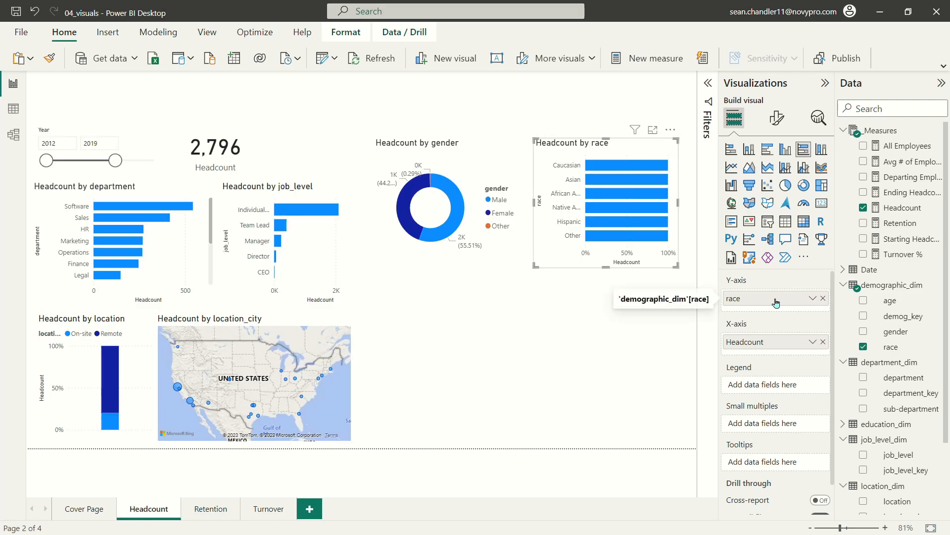
{"action": "left_click_drag", "start_coordinate": [776, 303], "coordinate": [779, 389]}
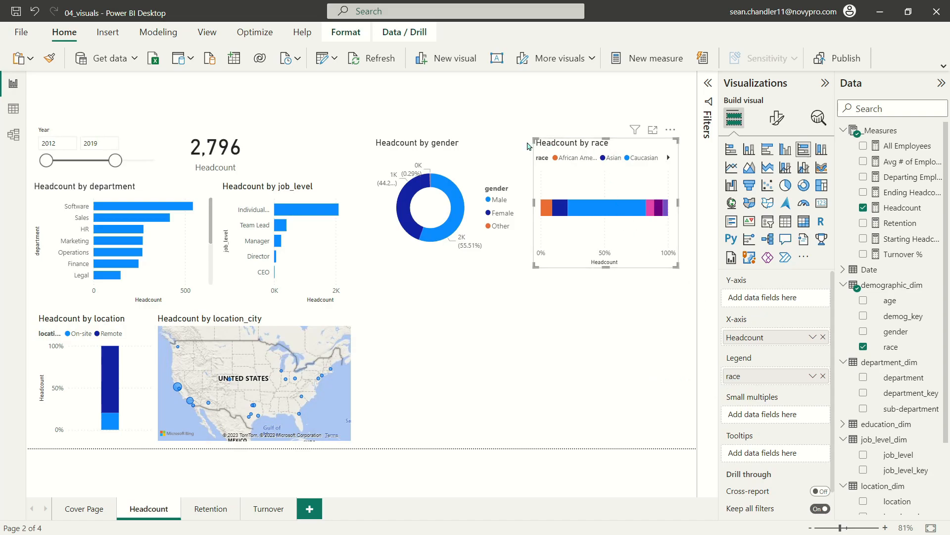
Widen and flatten the race bar chart and place it below the gender donut, spanning nearly to the page's edge
{"action": "left_click_drag", "start_coordinate": [535, 139], "coordinate": [390, 174]}
{"action": "left_click_drag", "start_coordinate": [500, 185], "coordinate": [497, 263]}
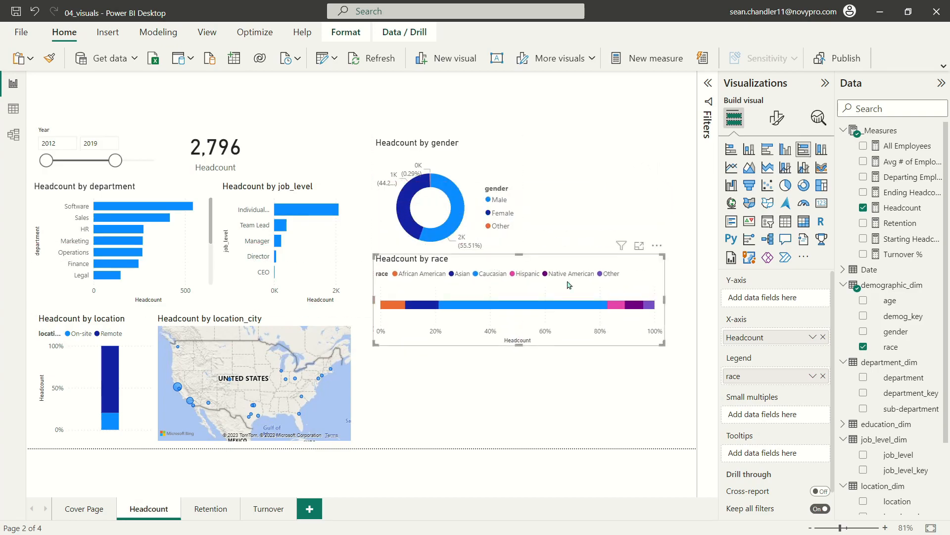
{"action": "left_click", "coordinate": [667, 343]}
{"action": "left_click", "coordinate": [662, 341]}
{"action": "left_click_drag", "start_coordinate": [661, 341], "coordinate": [688, 344]}
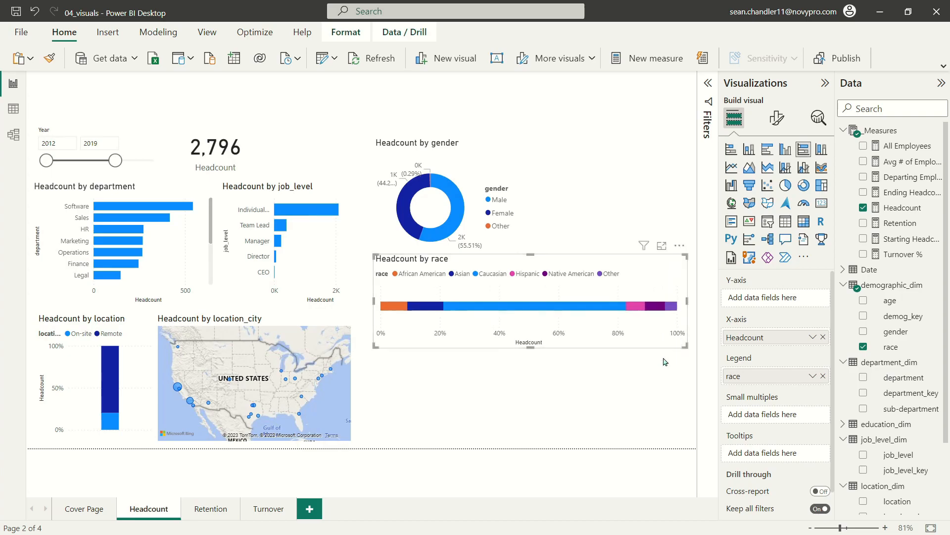
Move the gender donut chart up so that it no longer overlaps the race chart
{"action": "left_click", "coordinate": [410, 137]}
{"action": "left_click", "coordinate": [426, 154]}
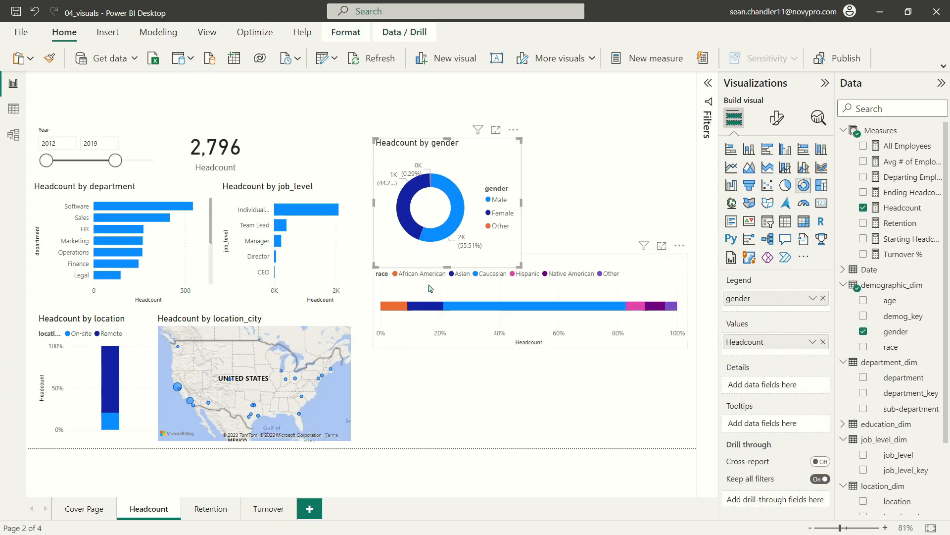
{"action": "left_click_drag", "start_coordinate": [453, 265], "coordinate": [453, 256]}
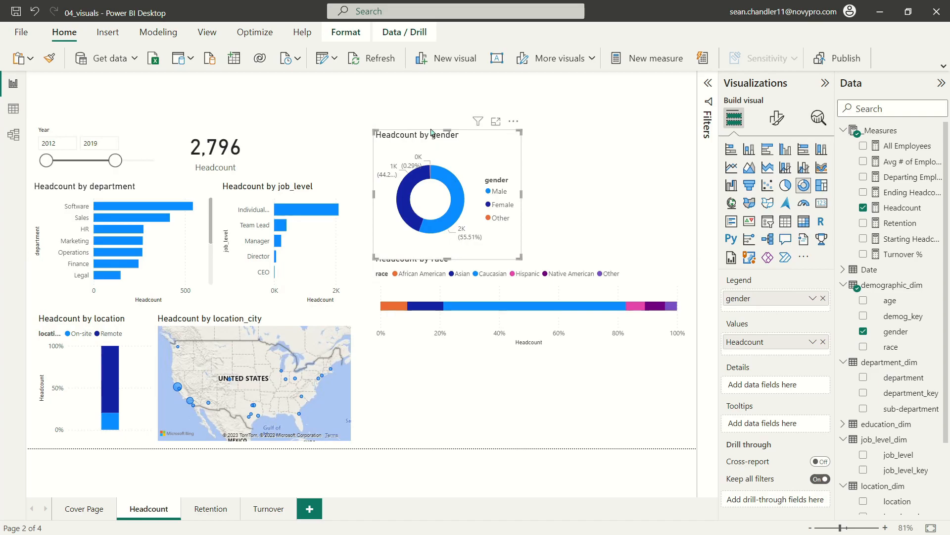
{"action": "left_click_drag", "start_coordinate": [450, 141], "coordinate": [445, 131]}
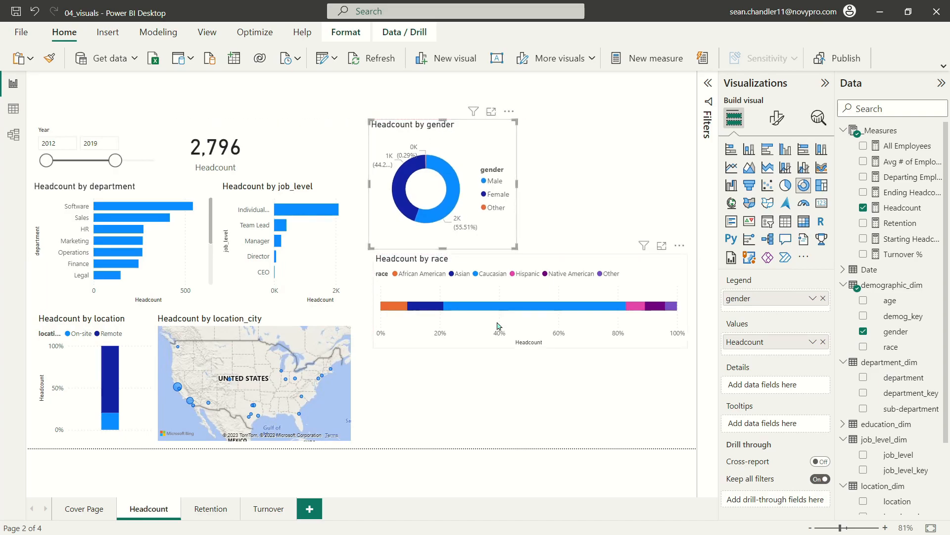
{"action": "key", "text": "Escape"}
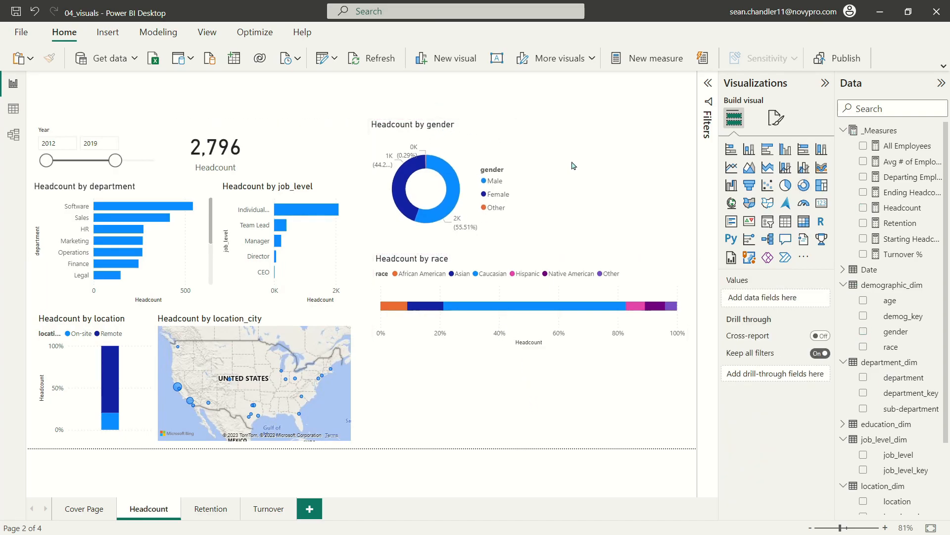
Insert an empty clustered column chart and fit it into the space beside the gender donut, above the race chart
{"action": "left_click", "coordinate": [786, 153]}
{"action": "left_click_drag", "start_coordinate": [445, 376], "coordinate": [455, 148]}
{"action": "left_click_drag", "start_coordinate": [385, 213], "coordinate": [519, 257]}
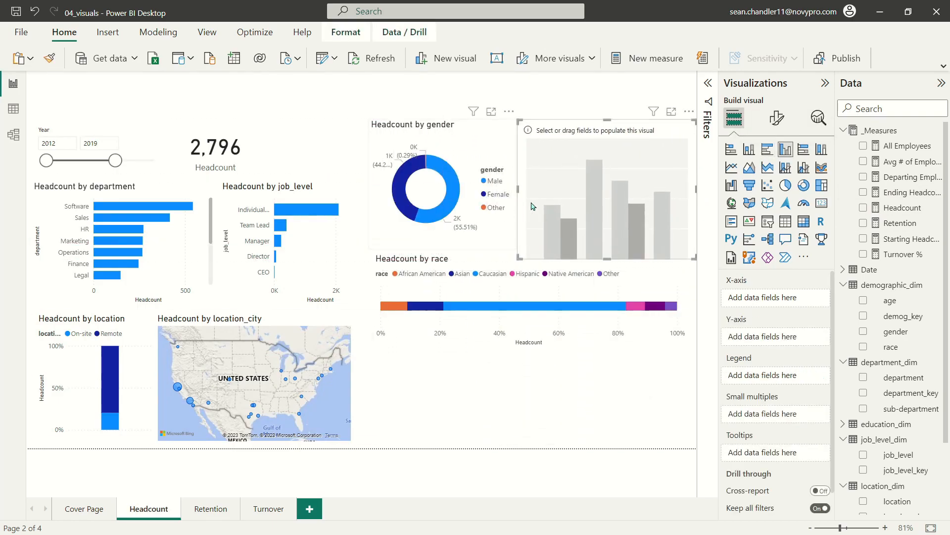
{"action": "left_click", "coordinate": [429, 127]}
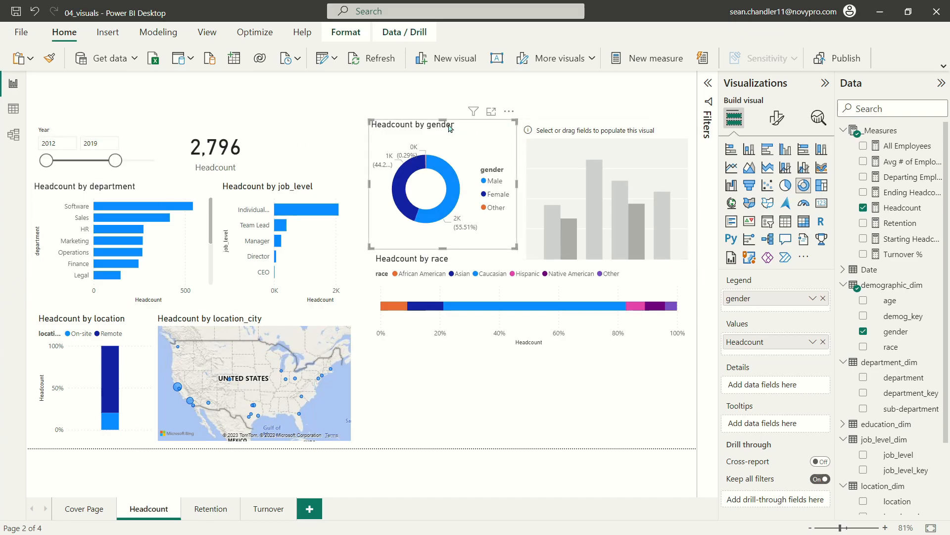
{"action": "left_click_drag", "start_coordinate": [886, 301], "coordinate": [599, 208]}
{"action": "key", "text": "ctrl+z"}
{"action": "key", "text": "ctrl+z"}
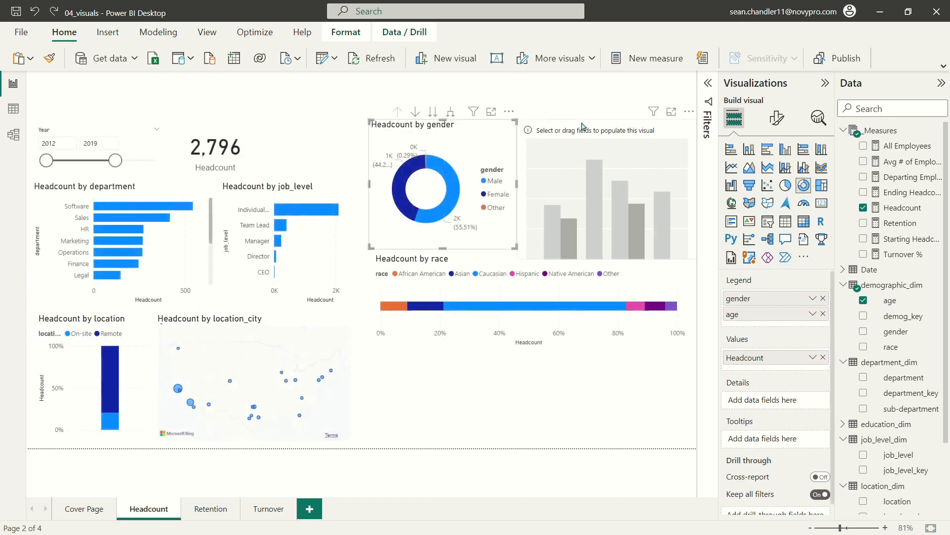
Put age on the empty column chart's X-axis and Headcount on its Y-axis, and shorten the chart slightly
{"action": "left_click", "coordinate": [608, 214]}
{"action": "left_click_drag", "start_coordinate": [891, 301], "coordinate": [772, 298]}
{"action": "left_click_drag", "start_coordinate": [902, 208], "coordinate": [777, 342]}
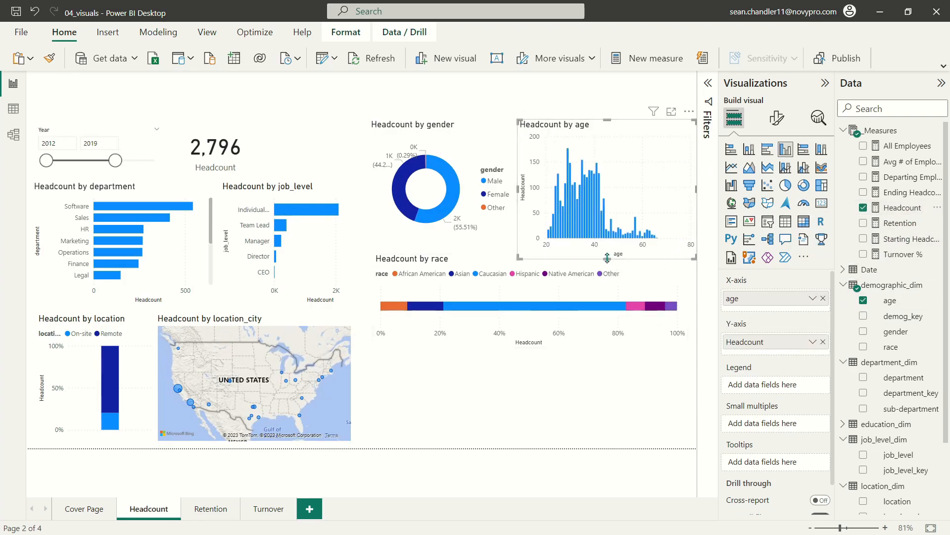
{"action": "left_click_drag", "start_coordinate": [607, 258], "coordinate": [607, 253]}
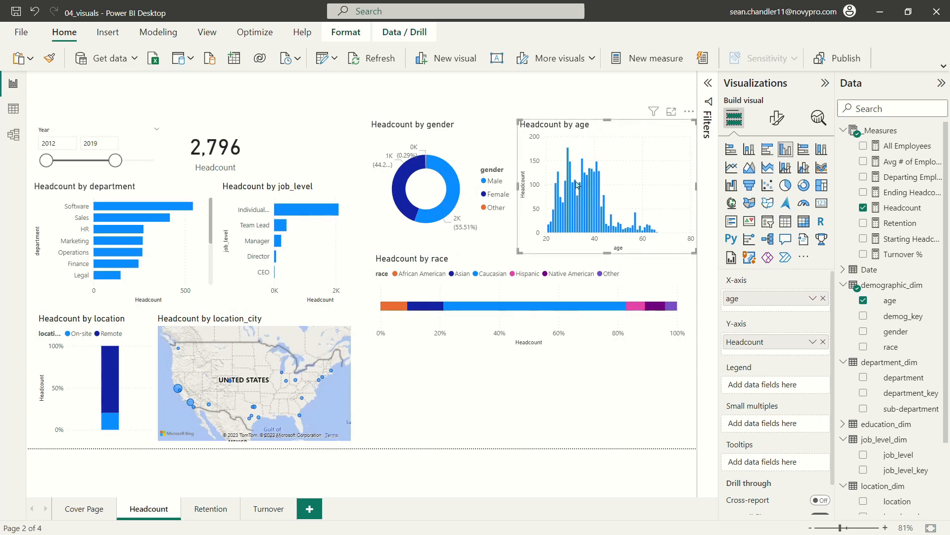
{"action": "mouse_move", "coordinate": [560, 220]}
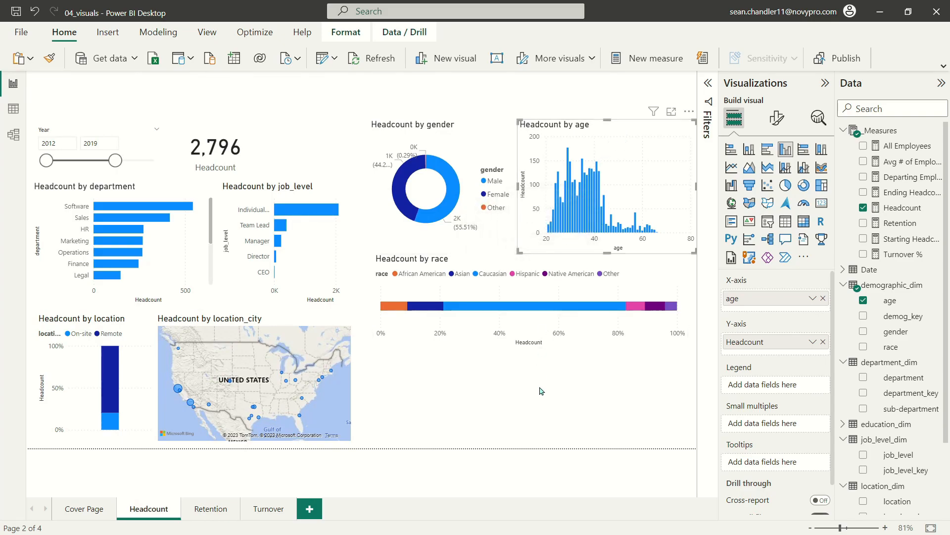
{"action": "left_click", "coordinate": [490, 252]}
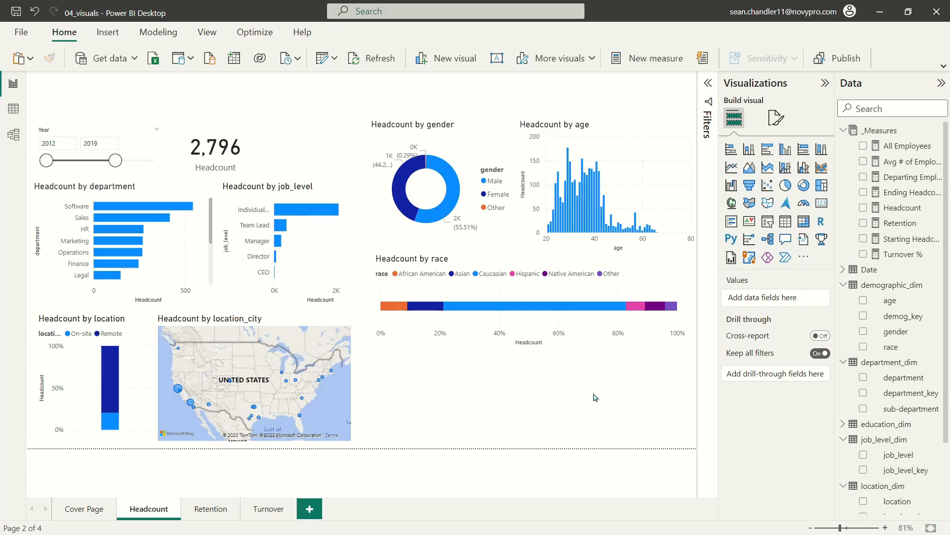
{"action": "scroll", "coordinate": [891, 401], "scroll_direction": "down", "scroll_amount": 3}
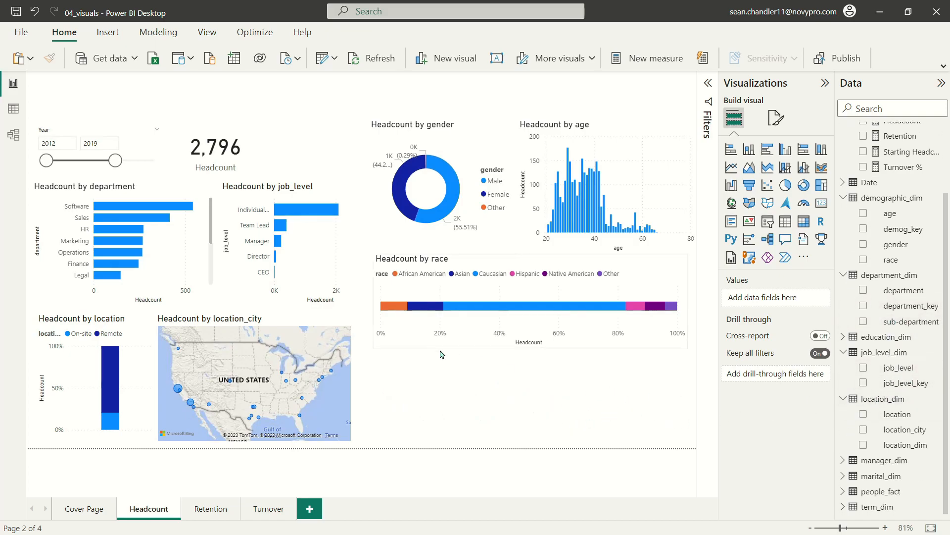
Add a clustered bar chart of Headcount by education below the race chart, about half the race chart's width
{"action": "left_click", "coordinate": [844, 339]}
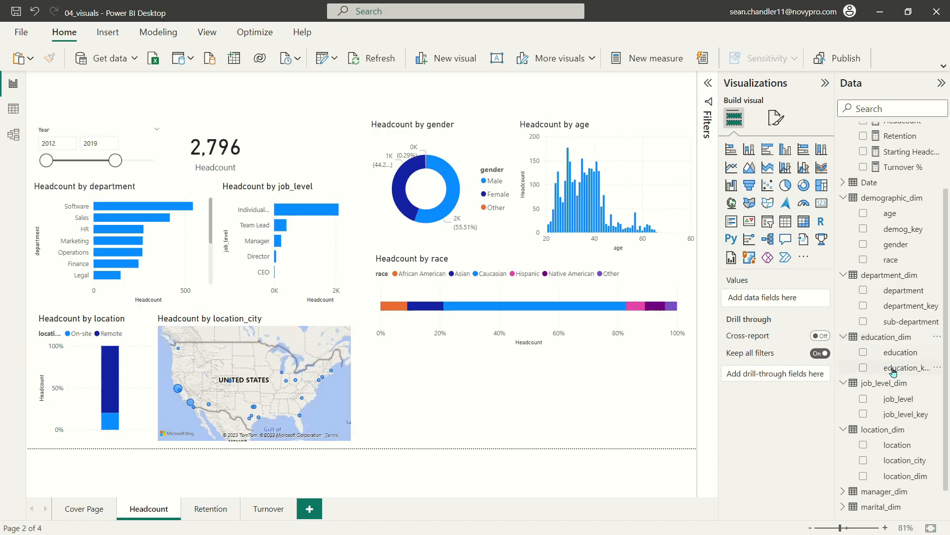
{"action": "left_click", "coordinate": [897, 352]}
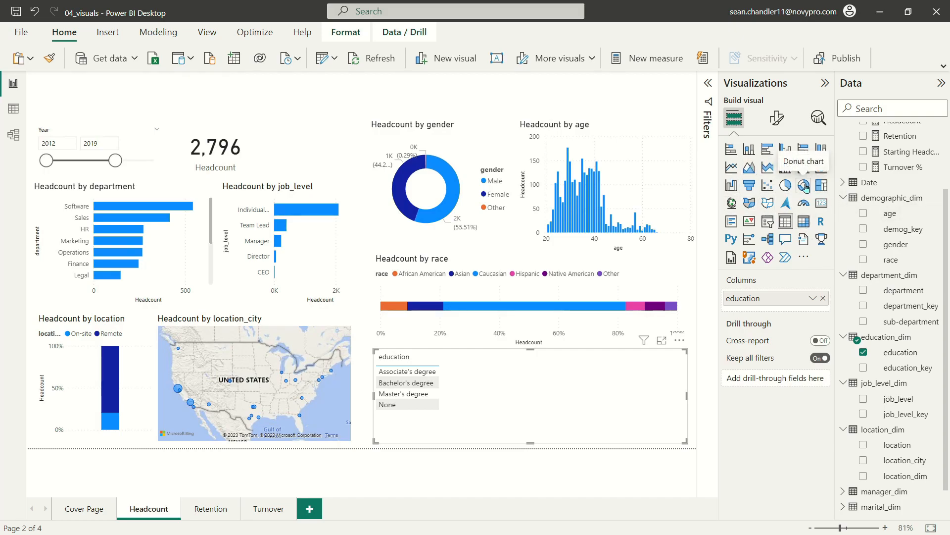
{"action": "left_click", "coordinate": [767, 149]}
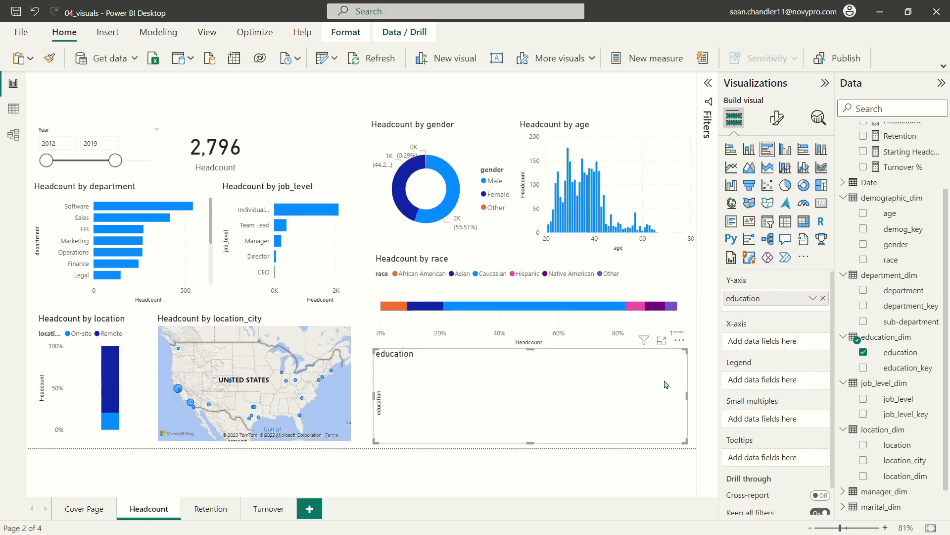
{"action": "scroll", "coordinate": [911, 218], "scroll_direction": "up", "scroll_amount": 3}
{"action": "left_click_drag", "start_coordinate": [902, 207], "coordinate": [781, 343]}
{"action": "left_click_drag", "start_coordinate": [685, 441], "coordinate": [531, 442]}
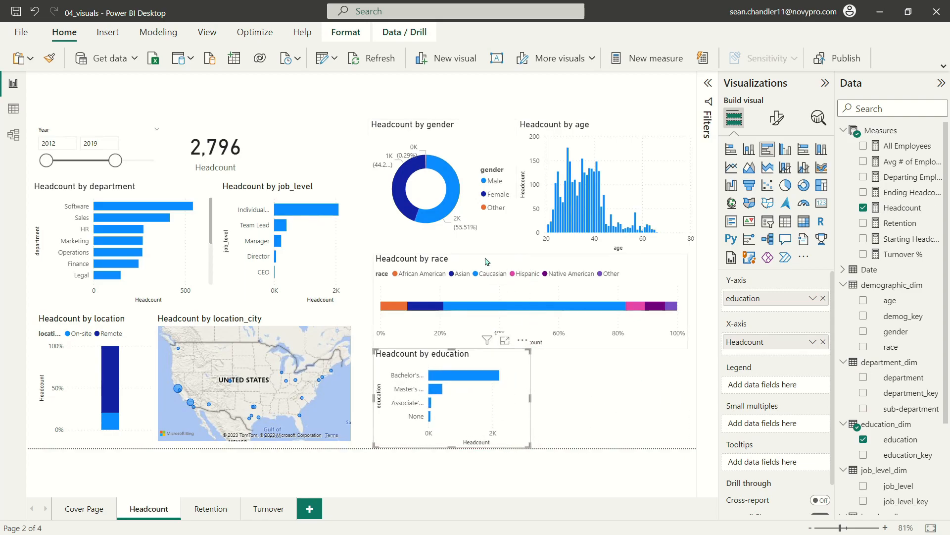
Move the race chart up slightly and extend the education chart's upper edge a little towards it
{"action": "left_click_drag", "start_coordinate": [528, 350], "coordinate": [528, 346]}
{"action": "left_click", "coordinate": [639, 389]}
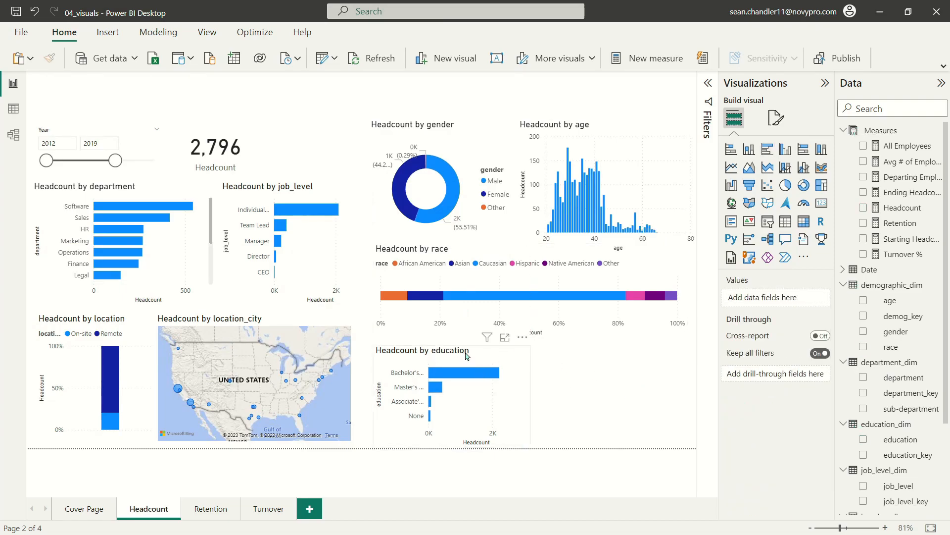
{"action": "left_click", "coordinate": [465, 355]}
{"action": "left_click", "coordinate": [634, 378]}
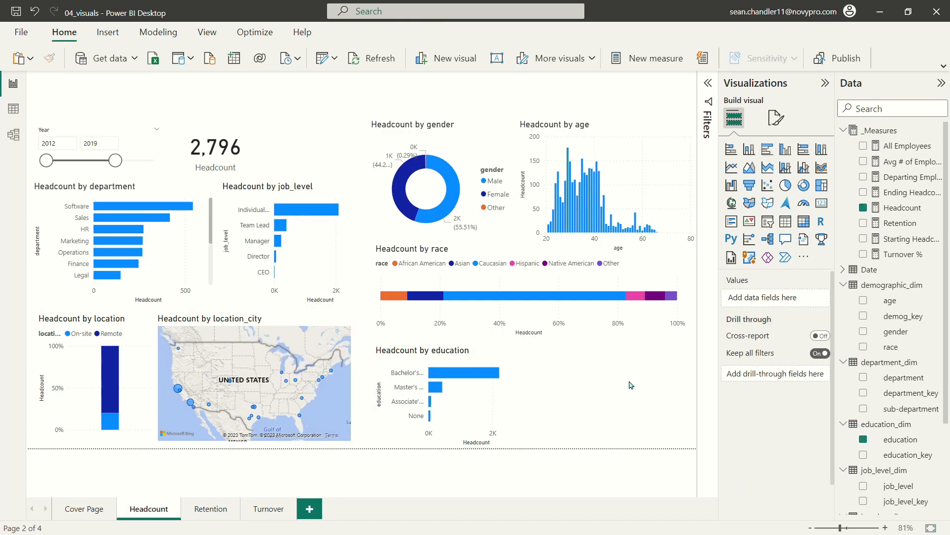
{"action": "left_click", "coordinate": [438, 358]}
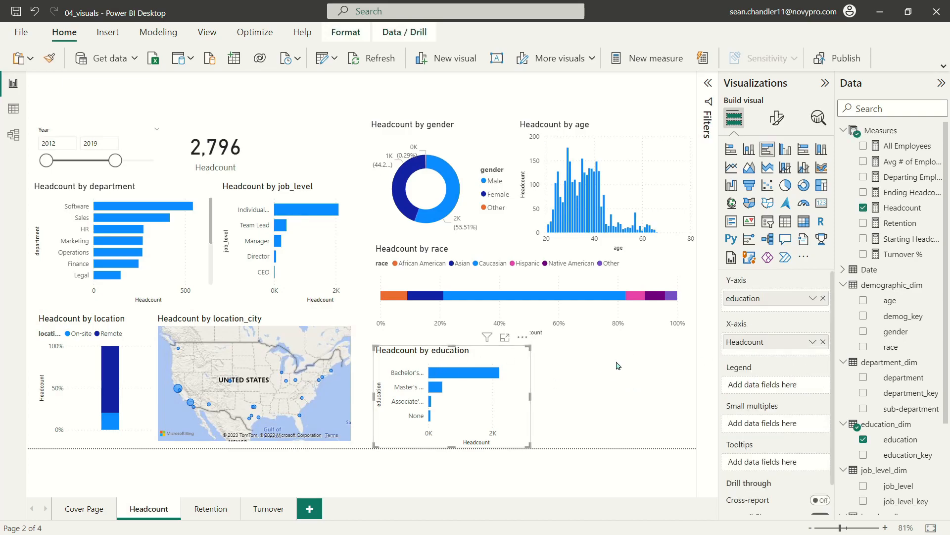
Duplicate the gender donut chart and fit the copy into the space beside the education chart
{"action": "left_click", "coordinate": [448, 136]}
{"action": "left_click_drag", "start_coordinate": [458, 143], "coordinate": [602, 389]}
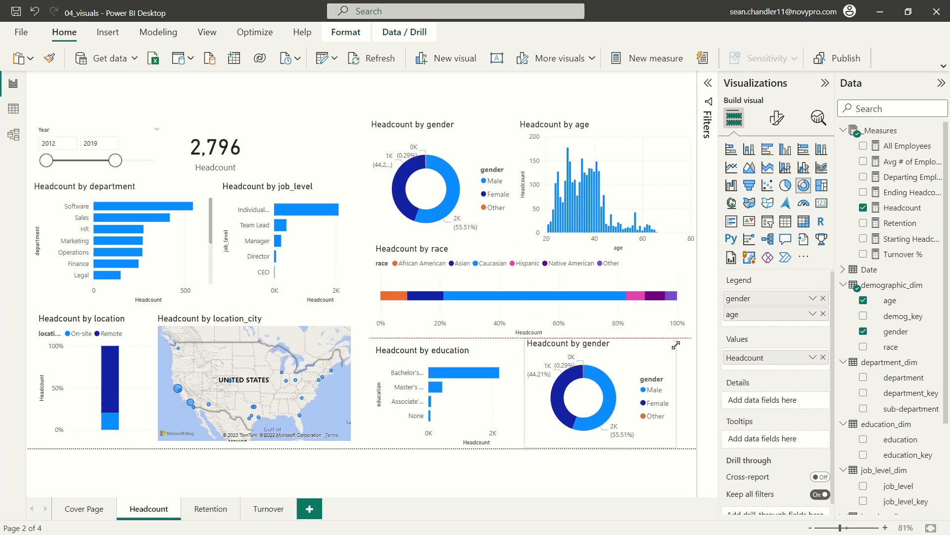
{"action": "left_click_drag", "start_coordinate": [678, 348], "coordinate": [686, 346]}
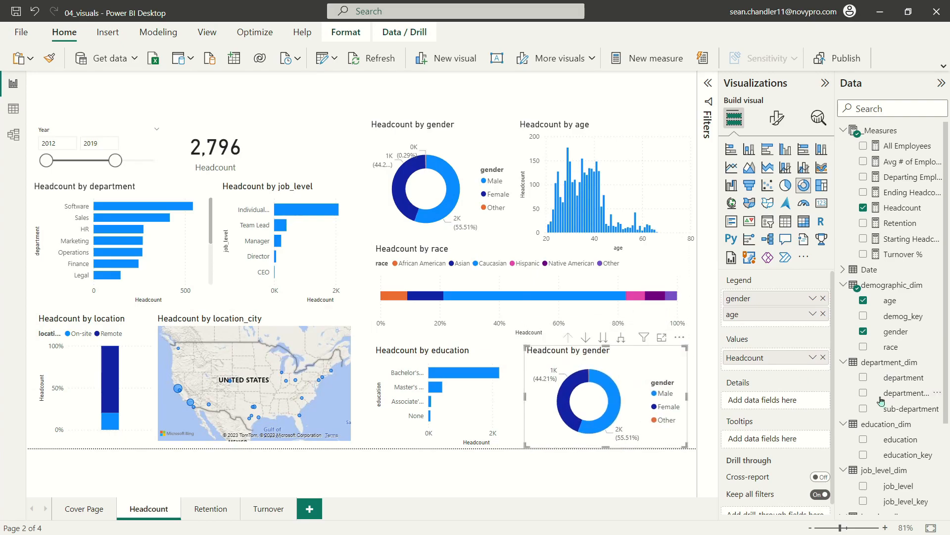
Replace gender and age with marital_status in the copied donut chart's legend
{"action": "scroll", "coordinate": [904, 426], "scroll_direction": "down", "scroll_amount": 3}
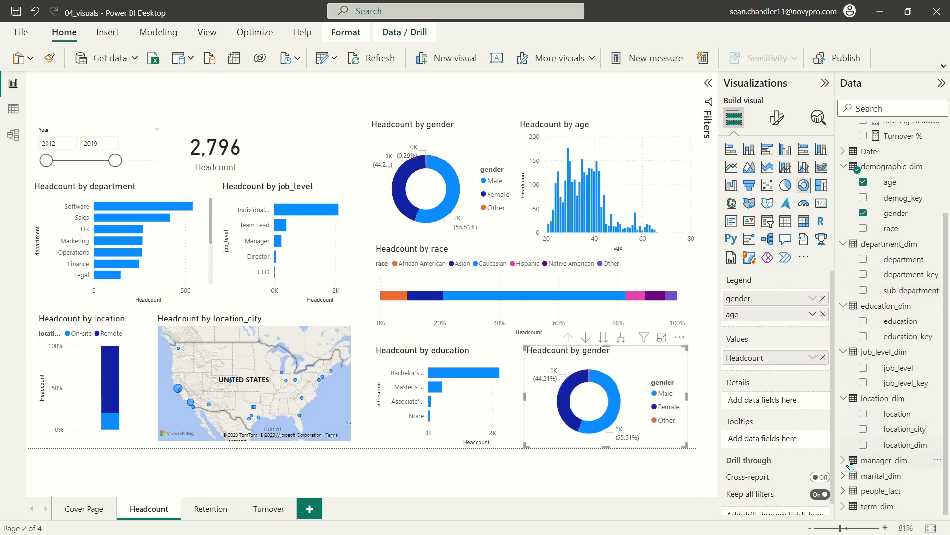
{"action": "left_click", "coordinate": [844, 476]}
{"action": "left_click_drag", "start_coordinate": [907, 506], "coordinate": [827, 317]}
{"action": "left_click", "coordinate": [824, 314]}
{"action": "left_click", "coordinate": [823, 298]}
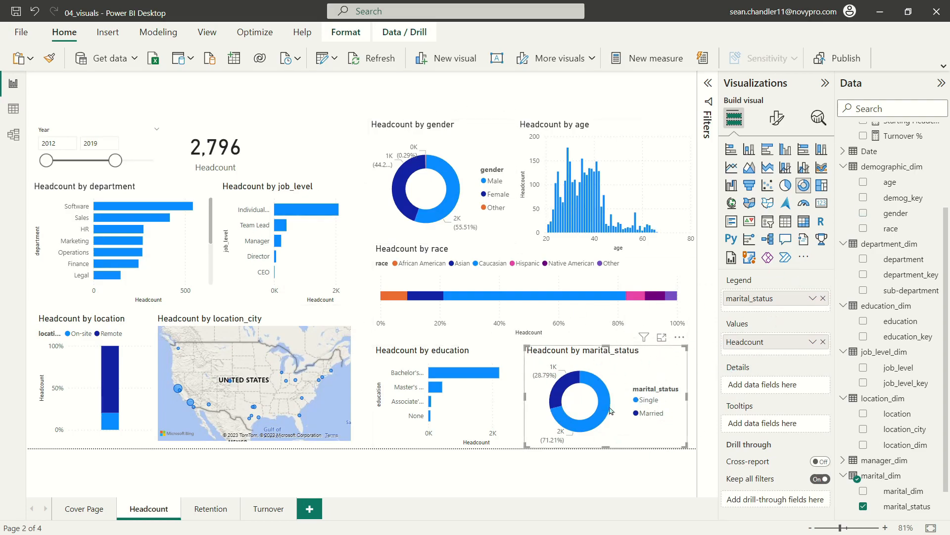
Remove age from the legend of the original gender donut chart, leaving only gender
{"action": "left_click", "coordinate": [495, 143]}
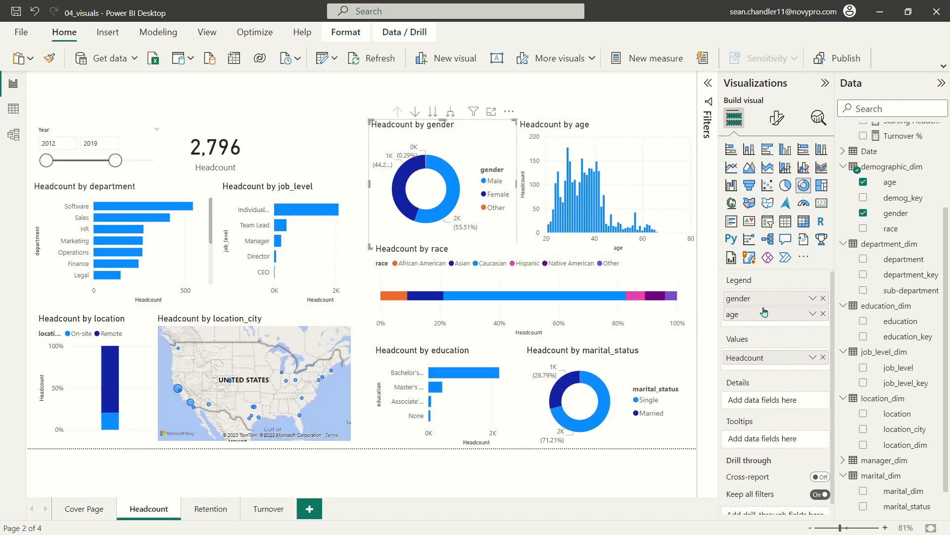
{"action": "left_click", "coordinate": [824, 315]}
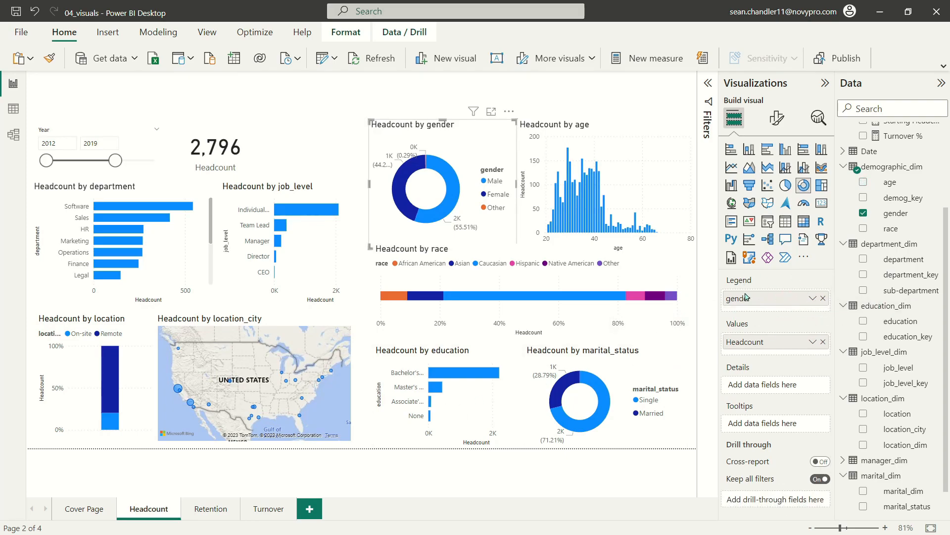
{"action": "left_click", "coordinate": [428, 82]}
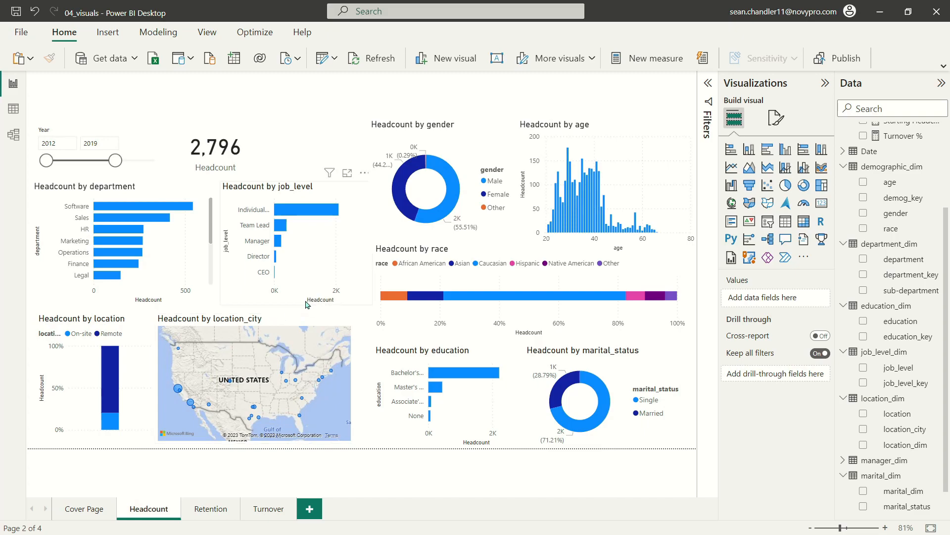
Open the Retention page and collapse the expanded dimension tables in the field list, leaving only _Measures expanded
{"action": "left_click", "coordinate": [208, 510]}
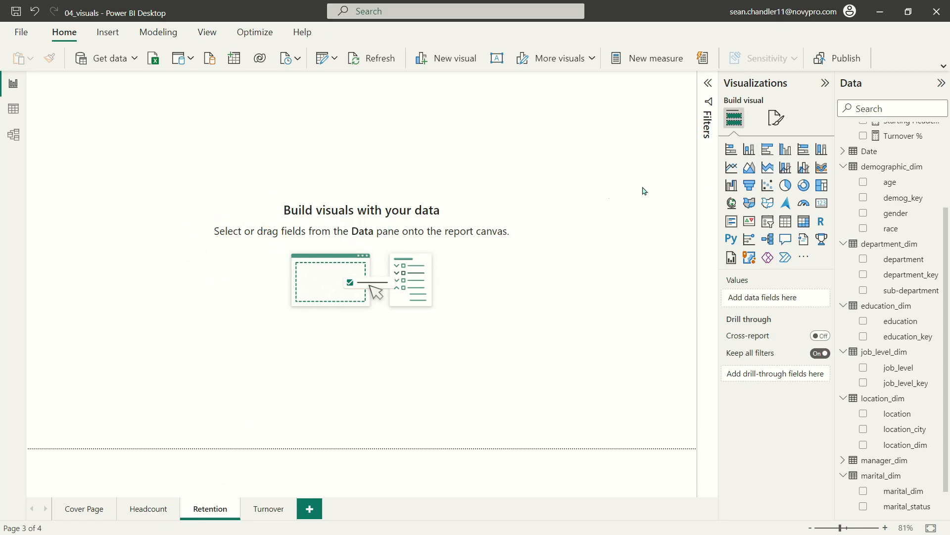
{"action": "left_click", "coordinate": [847, 170]}
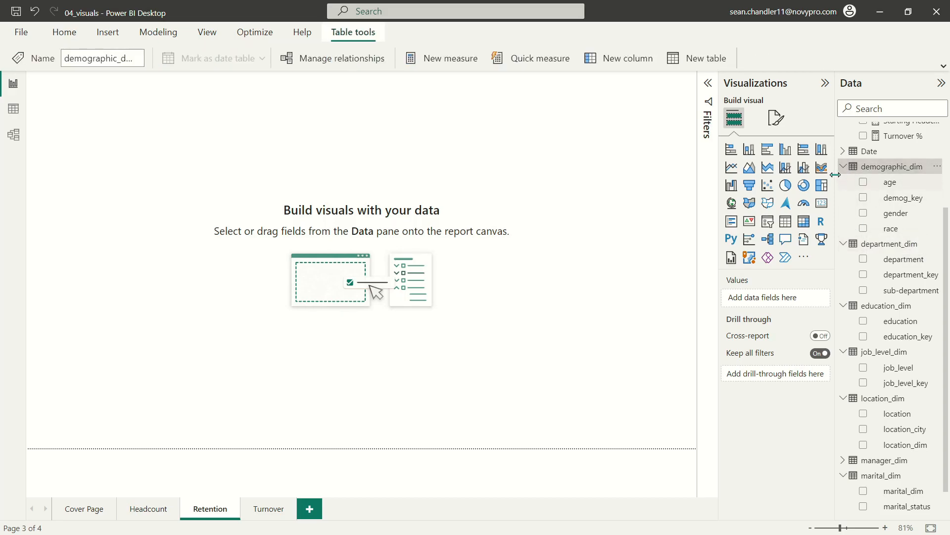
{"action": "left_click", "coordinate": [843, 167]}
{"action": "left_click", "coordinate": [843, 210]}
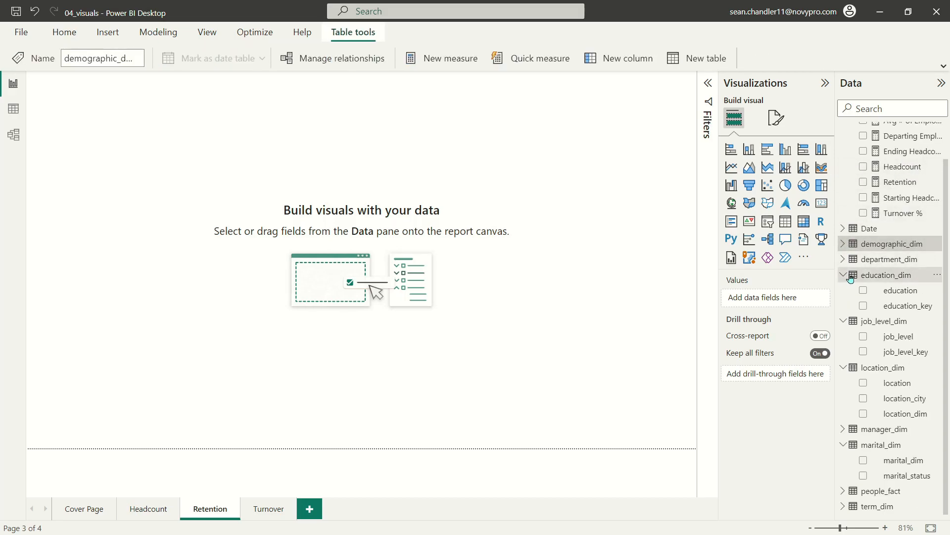
{"action": "left_click", "coordinate": [850, 278]}
{"action": "left_click", "coordinate": [844, 328]}
{"action": "left_click", "coordinate": [844, 347]}
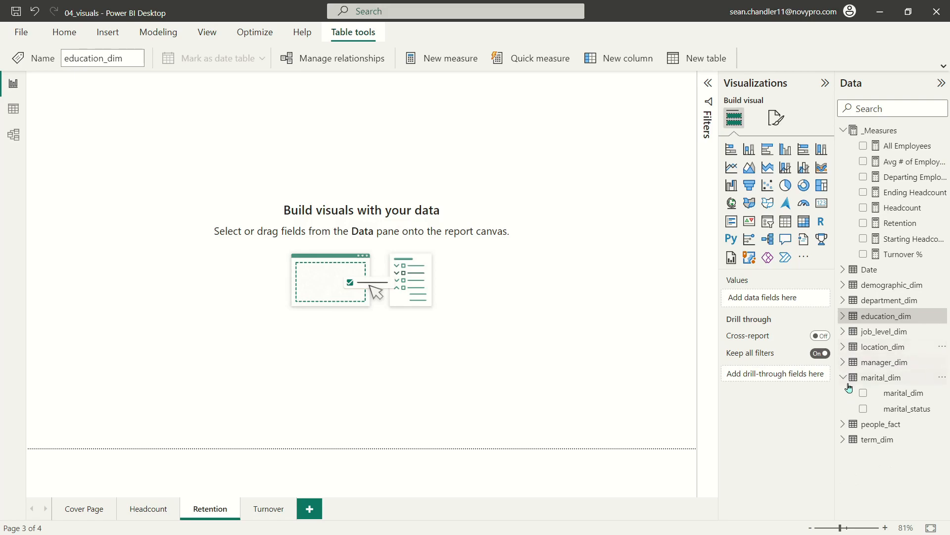
{"action": "left_click", "coordinate": [845, 379]}
Review the DAX formulas of the Retention and Starting Headcount measures
{"action": "left_click", "coordinate": [899, 224]}
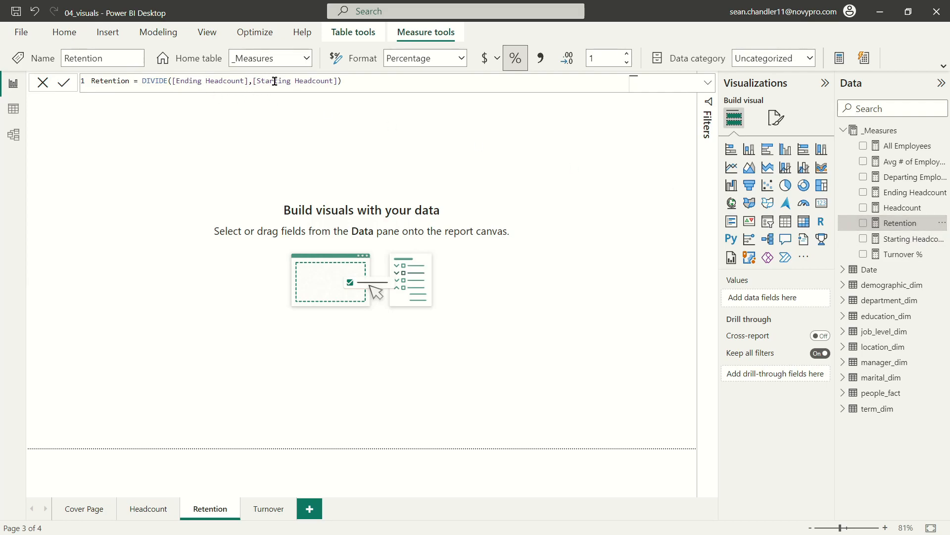
{"action": "left_click", "coordinate": [910, 239]}
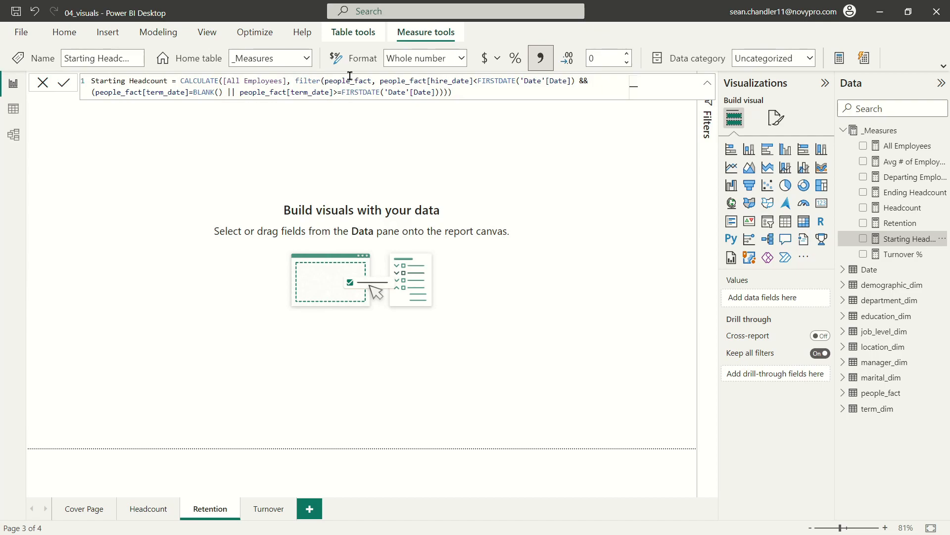
{"action": "left_click", "coordinate": [648, 139]}
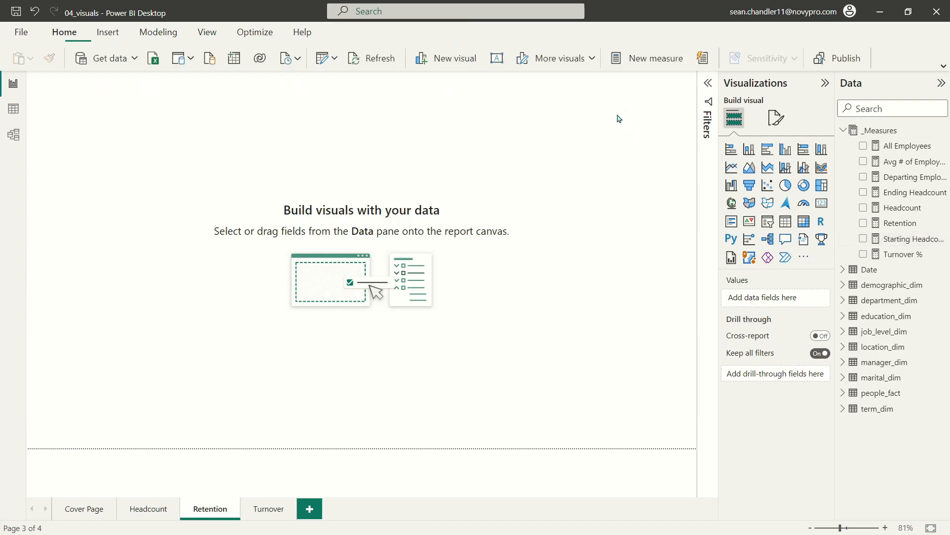
{"action": "left_click", "coordinate": [905, 241]}
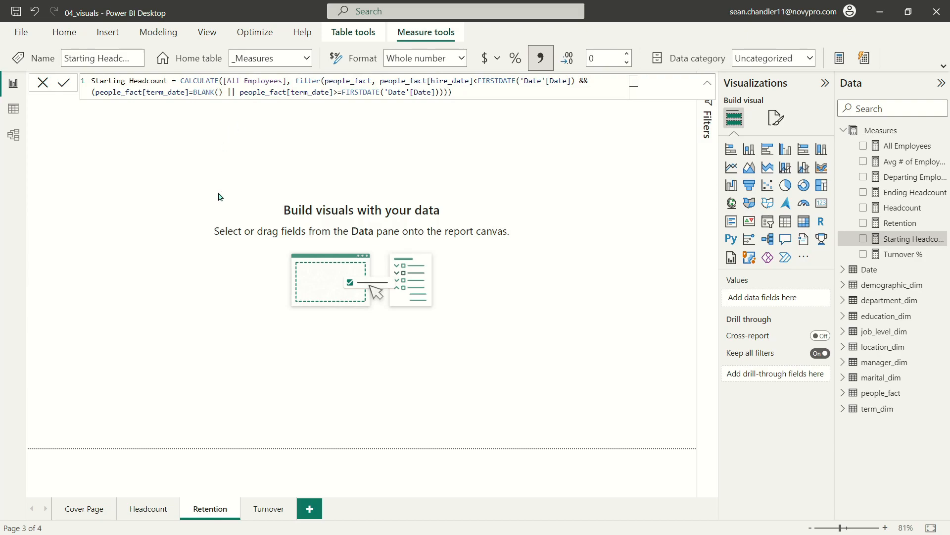
{"action": "left_click", "coordinate": [254, 154]}
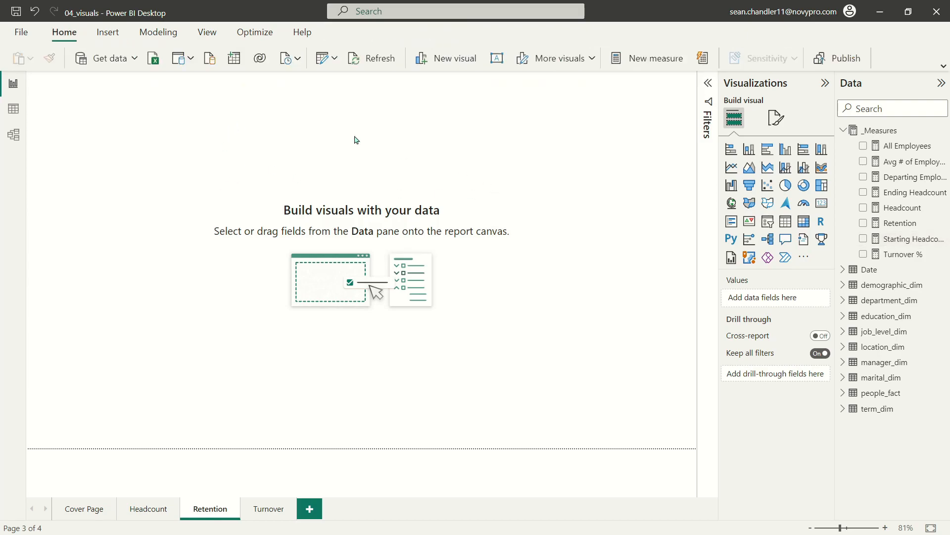
Add the Retention measure to the page as a column chart and place it near the page's middle
{"action": "left_click", "coordinate": [864, 224]}
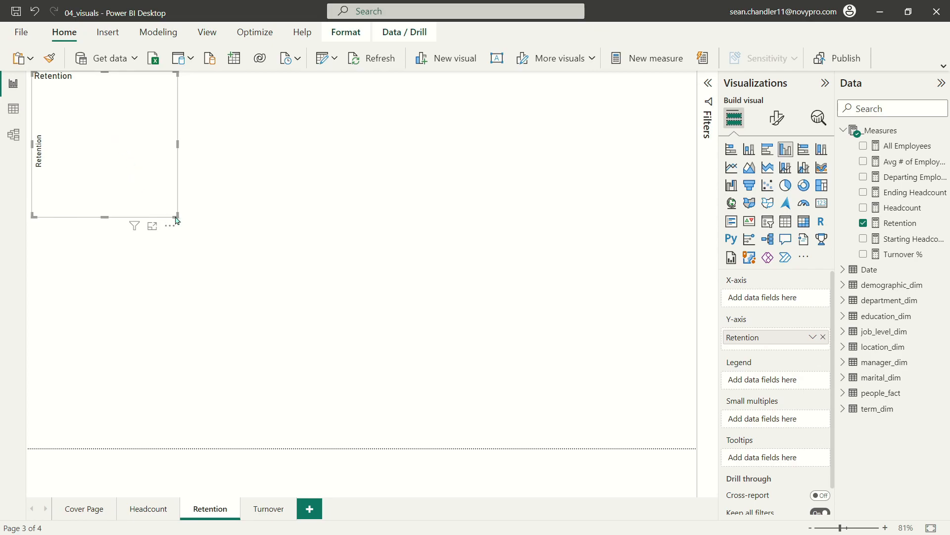
{"action": "left_click_drag", "start_coordinate": [166, 147], "coordinate": [364, 286]}
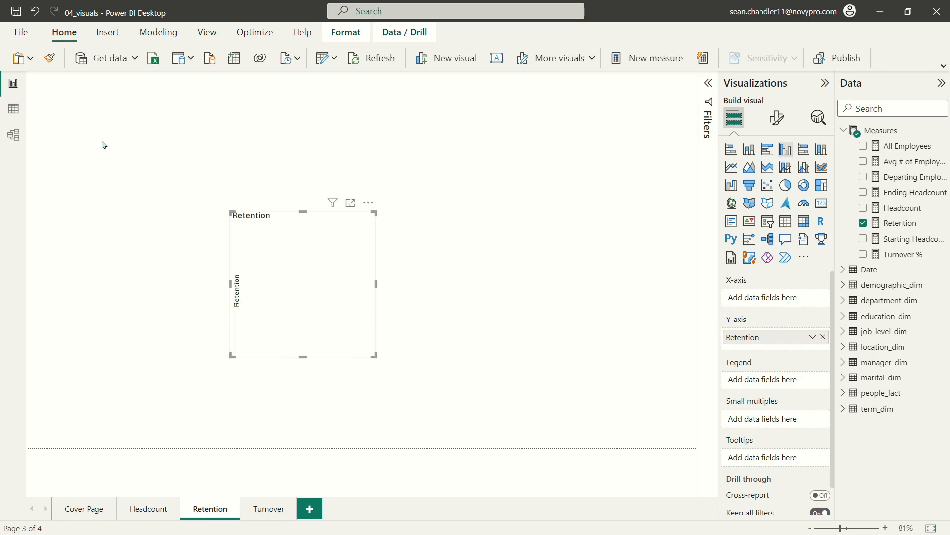
Copy the Year slicer from the Headcount page to the Retention page, keep both in sync, and set its start year to 2013
{"action": "left_click", "coordinate": [153, 513]}
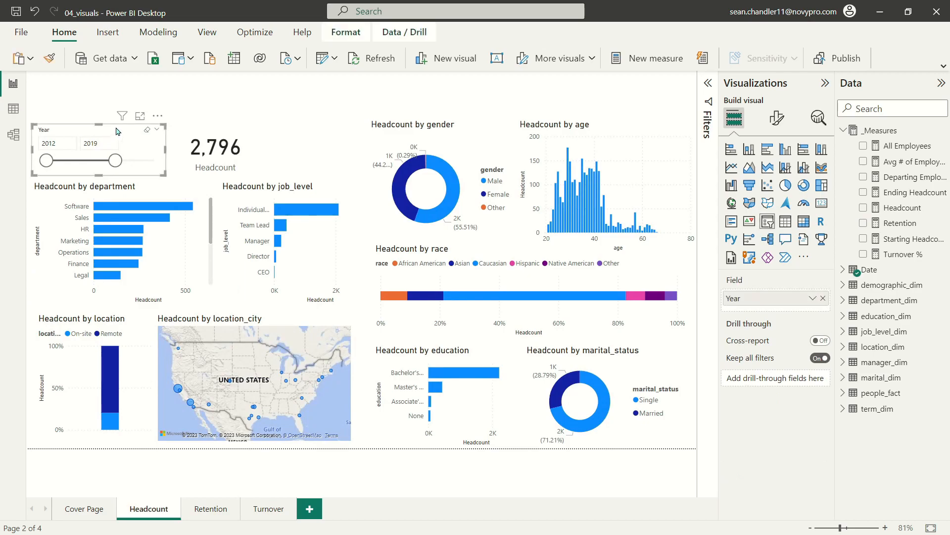
{"action": "key", "text": "ctrl+c"}
{"action": "left_click", "coordinate": [210, 510]}
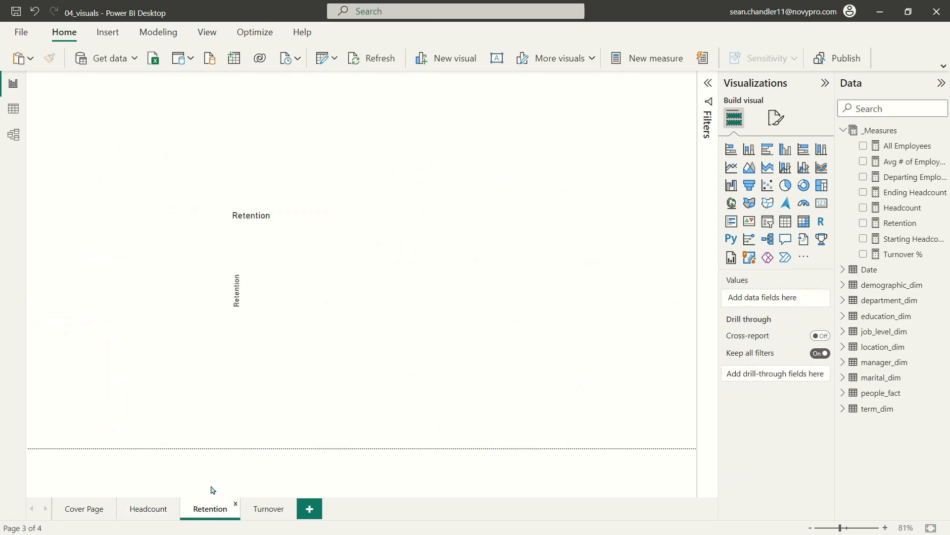
{"action": "key", "text": "ctrl+v"}
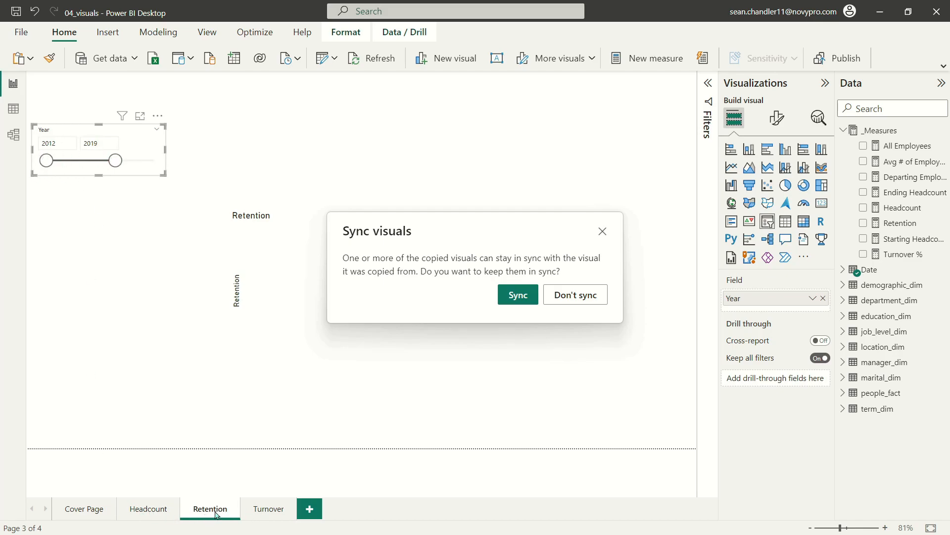
{"action": "left_click", "coordinate": [507, 299]}
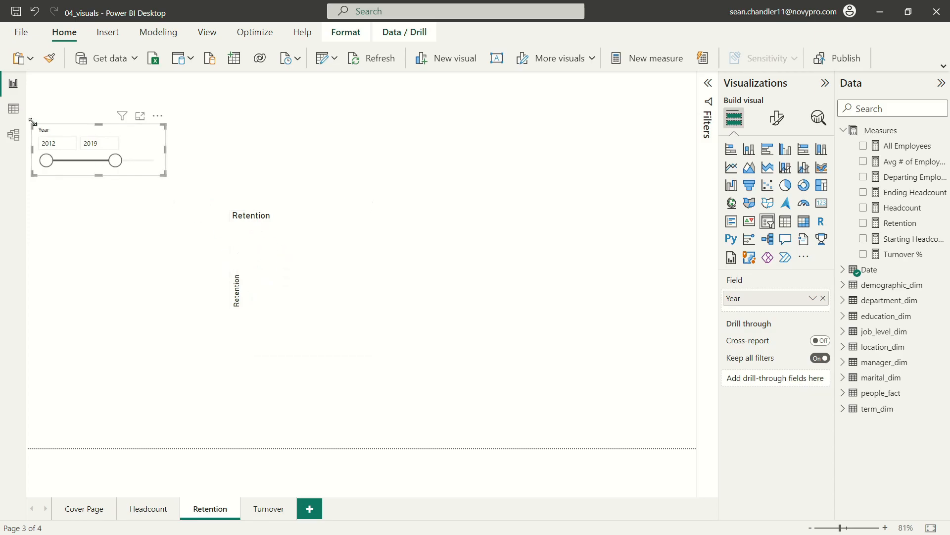
{"action": "mouse_move", "coordinate": [47, 163]}
{"action": "left_mouse_down"}
{"action": "mouse_move", "coordinate": [64, 165]}
{"action": "mouse_move", "coordinate": [32, 165]}
{"action": "mouse_move", "coordinate": [59, 165]}
{"action": "left_mouse_up"}
{"action": "mouse_move", "coordinate": [321, 292]}
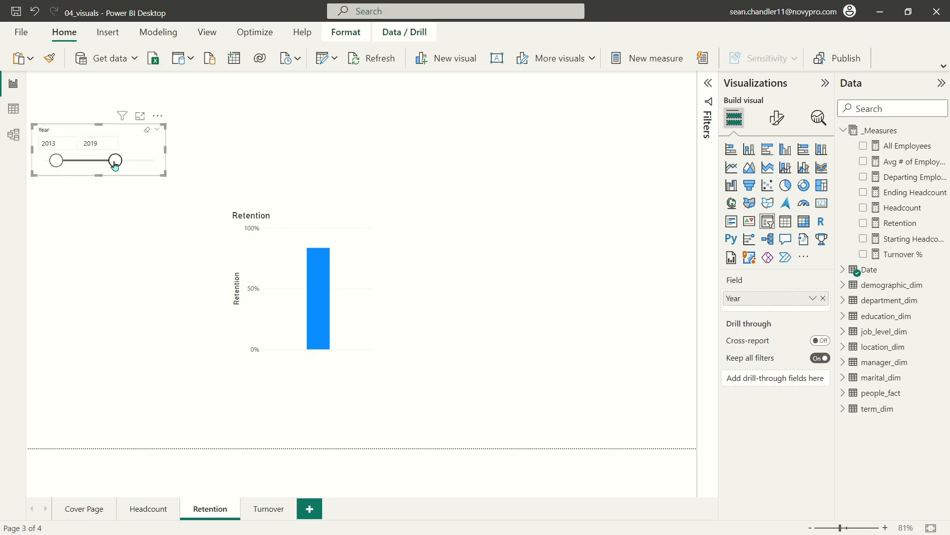
Convert the Retention column chart to a card, shrink it and place it directly beneath the Year slicer
{"action": "left_click", "coordinate": [318, 221]}
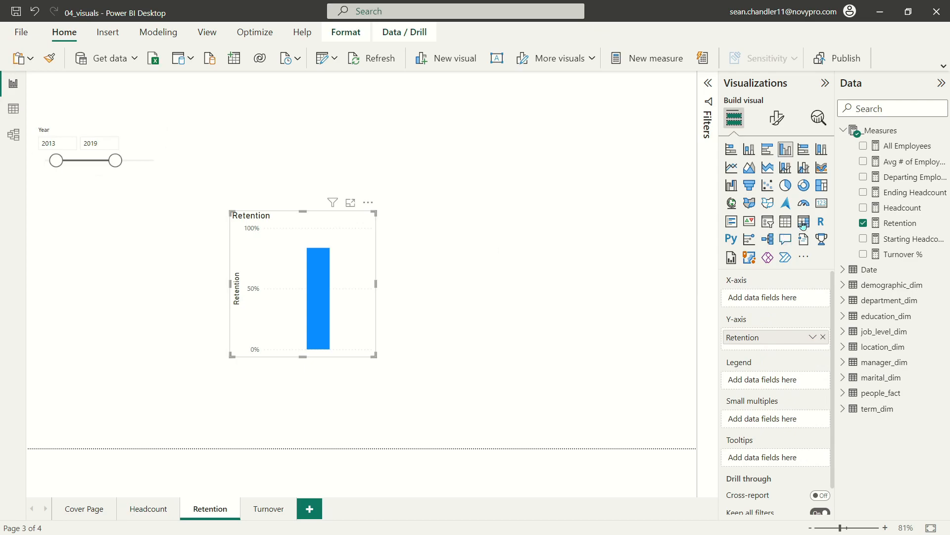
{"action": "left_click", "coordinate": [822, 203]}
{"action": "left_click_drag", "start_coordinate": [341, 203], "coordinate": [134, 171]}
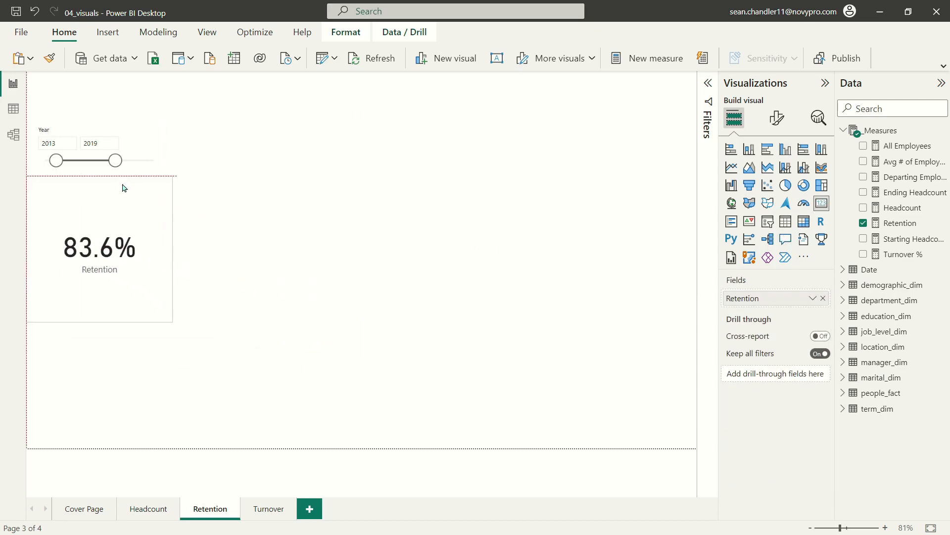
{"action": "left_click_drag", "start_coordinate": [171, 321], "coordinate": [160, 235]}
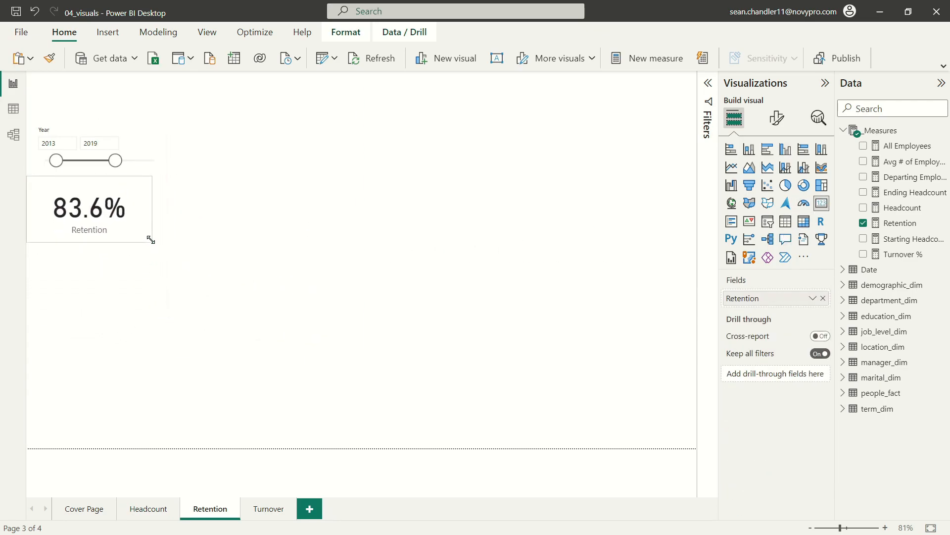
{"action": "left_click_drag", "start_coordinate": [129, 207], "coordinate": [162, 224]}
Narrow the Retention card slightly beneath the Year slicer and deselect it
{"action": "left_click", "coordinate": [52, 143]}
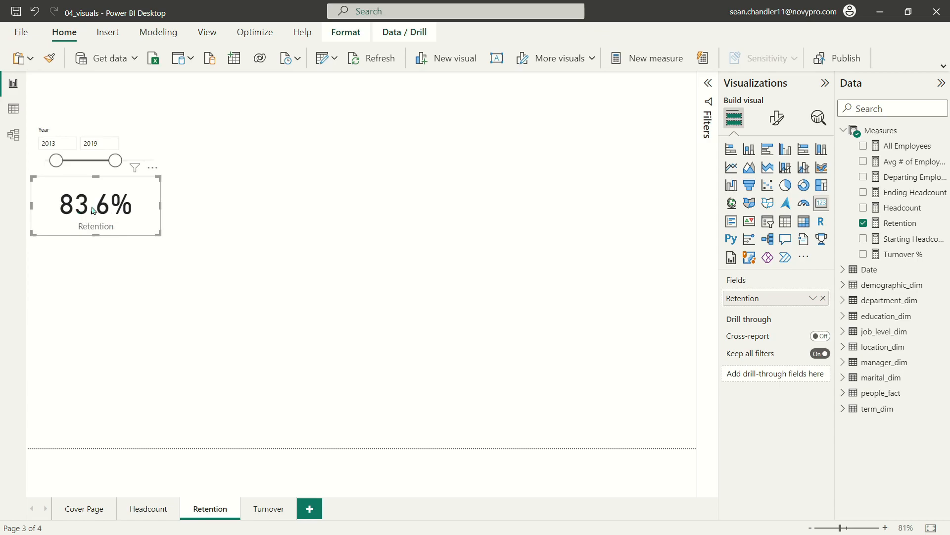
{"action": "left_click", "coordinate": [56, 144]}
{"action": "left_click_drag", "start_coordinate": [155, 234], "coordinate": [138, 211]}
{"action": "left_click", "coordinate": [176, 204]}
{"action": "left_click", "coordinate": [169, 212]}
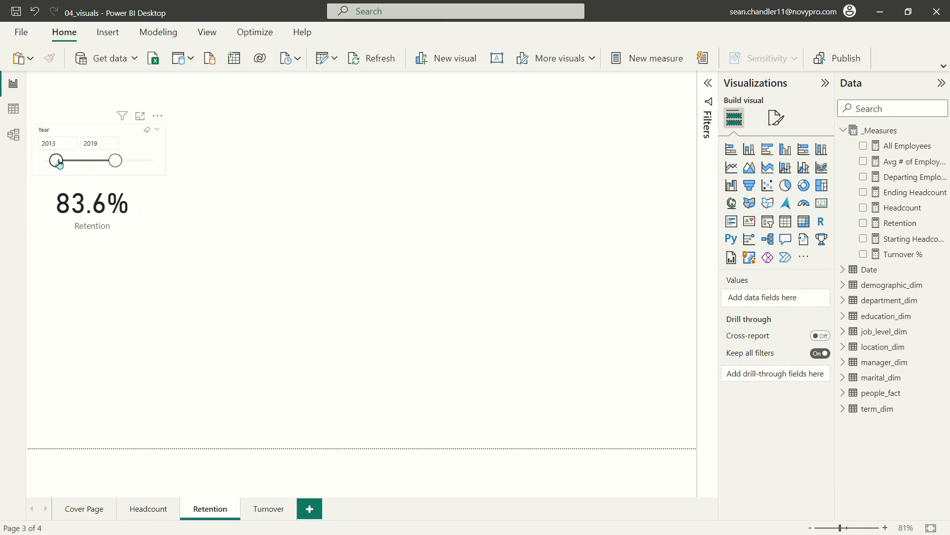
Try the Year slicer with only 2019 selected to check the Retention card, and restore the range to 2013–2019
{"action": "left_click_drag", "start_coordinate": [57, 163], "coordinate": [116, 166]}
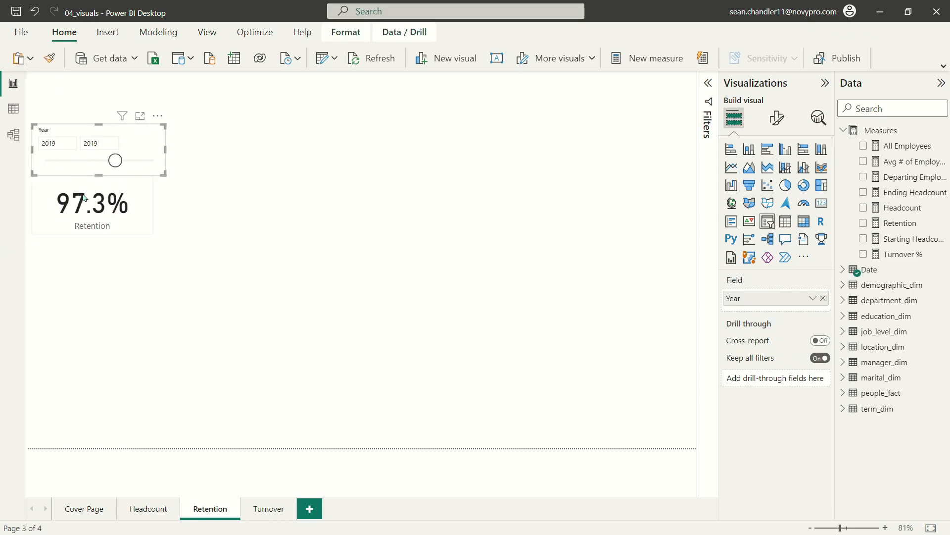
{"action": "left_click_drag", "start_coordinate": [115, 163], "coordinate": [71, 168]}
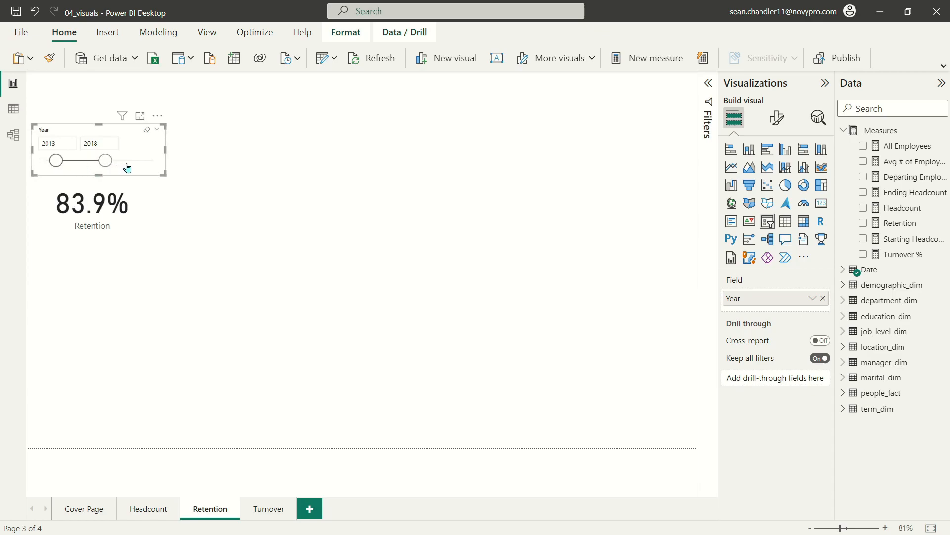
{"action": "left_click_drag", "start_coordinate": [112, 167], "coordinate": [114, 168]}
{"action": "left_click", "coordinate": [174, 229]}
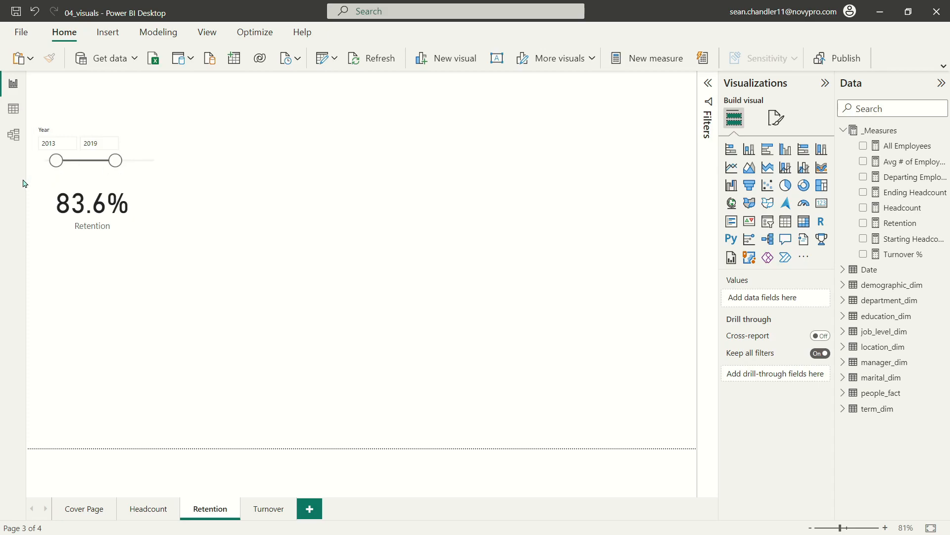
Move the Retention card slightly lower beneath the Year slicer and deselect it
{"action": "left_click_drag", "start_coordinate": [112, 200], "coordinate": [111, 209]}
{"action": "left_click", "coordinate": [236, 208]}
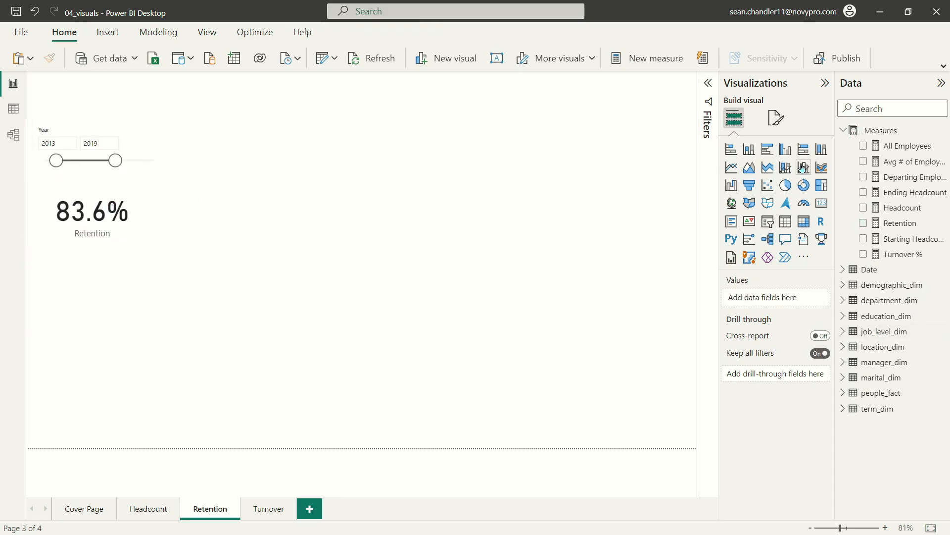
Add a clustered column chart of Retention by Year beside the slicer and card, and size it to span both in height
{"action": "left_click", "coordinate": [785, 149]}
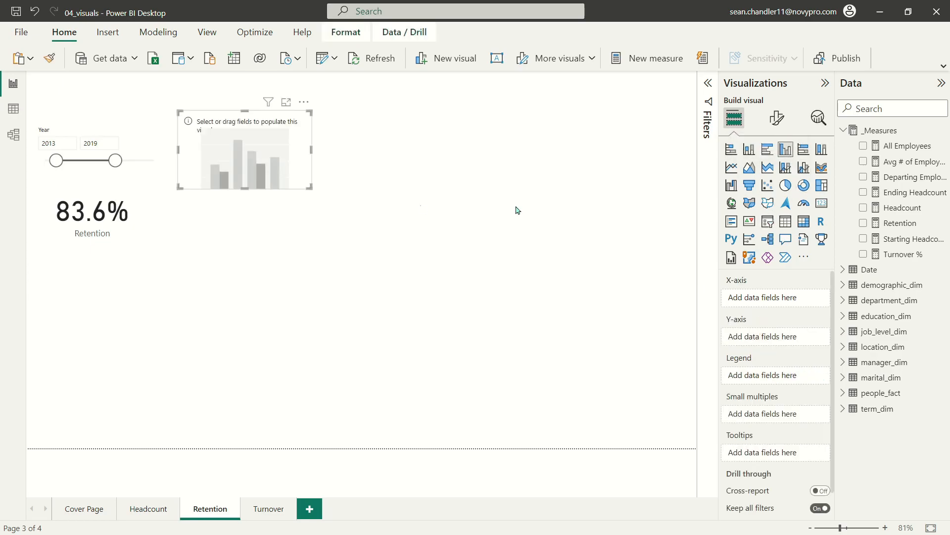
{"action": "left_click_drag", "start_coordinate": [322, 258], "coordinate": [379, 259]}
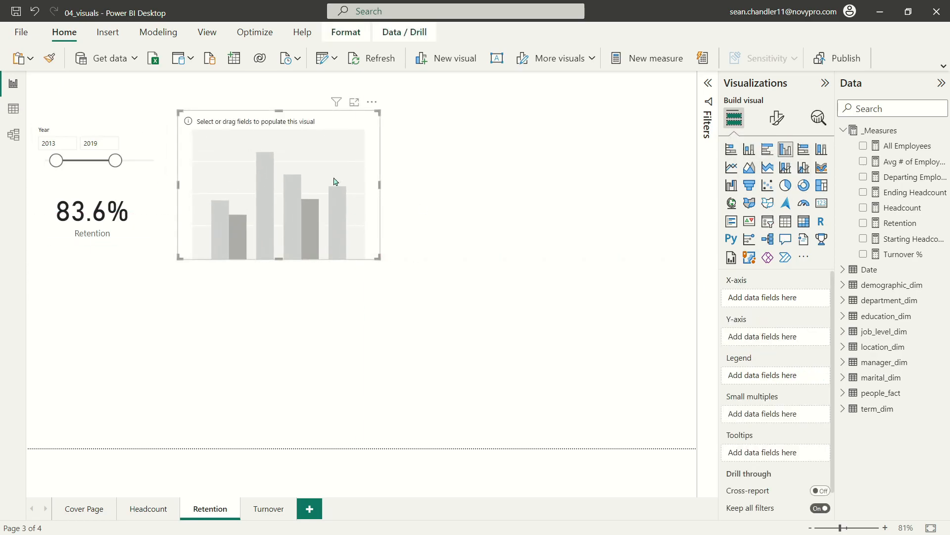
{"action": "left_click", "coordinate": [842, 269]}
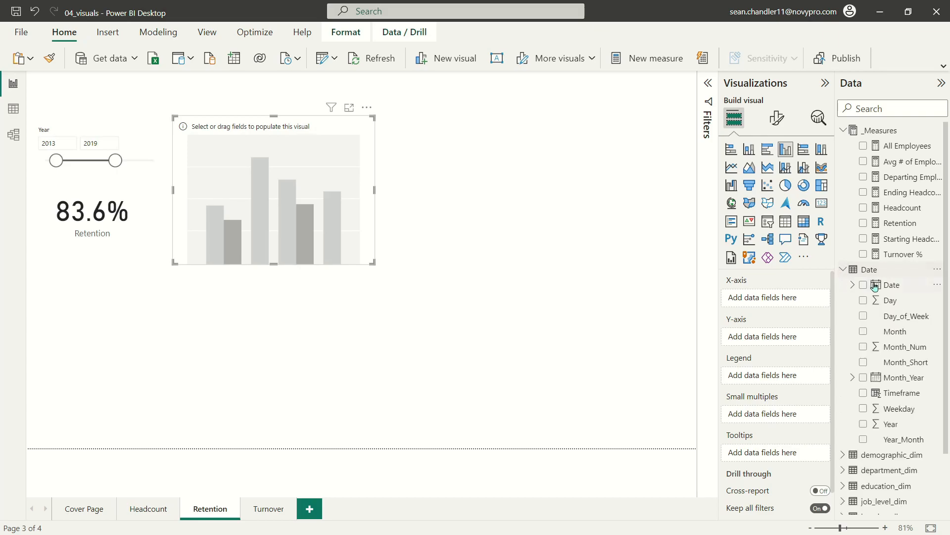
{"action": "left_click_drag", "start_coordinate": [897, 425], "coordinate": [786, 300]}
{"action": "left_click_drag", "start_coordinate": [906, 227], "coordinate": [775, 341]}
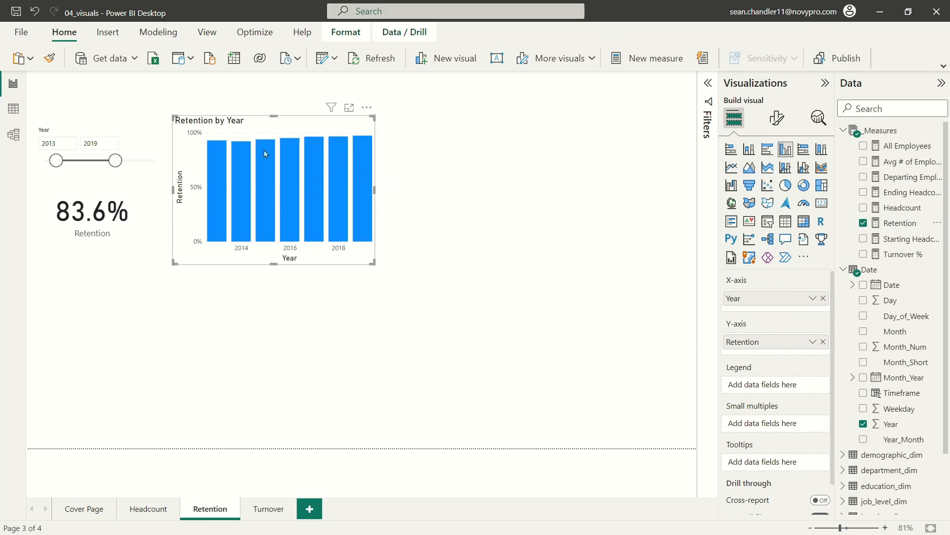
{"action": "left_click_drag", "start_coordinate": [272, 117], "coordinate": [272, 124]}
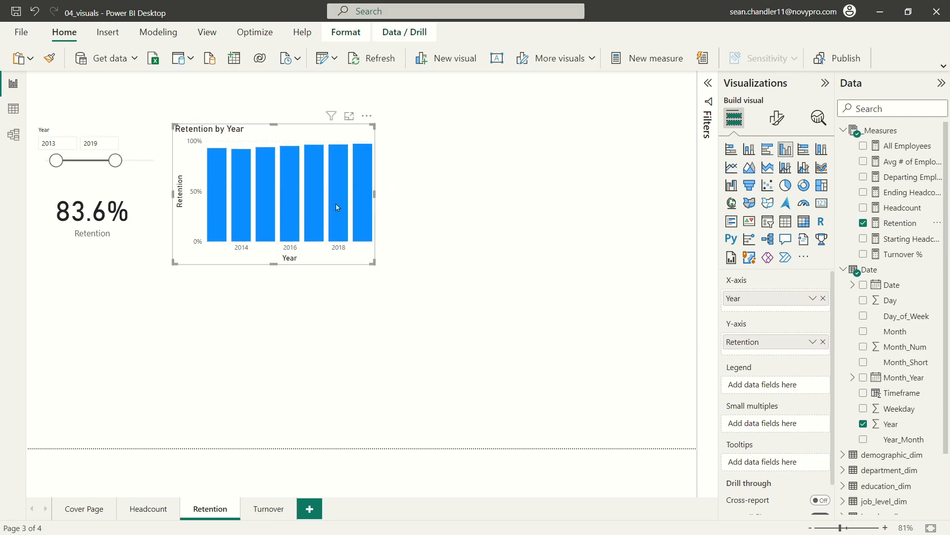
{"action": "left_click_drag", "start_coordinate": [374, 263], "coordinate": [378, 263]}
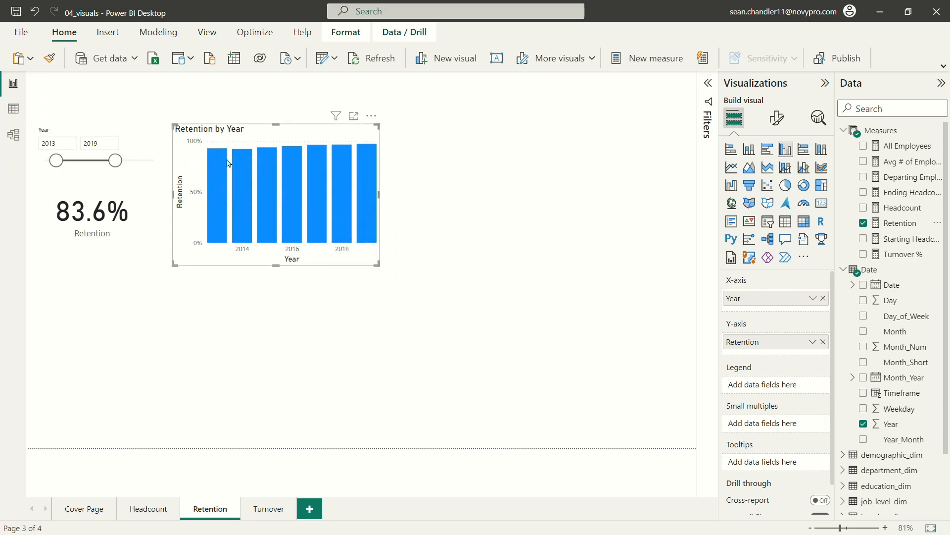
Convert the Retention by Year column chart to a line chart
{"action": "mouse_move", "coordinate": [265, 168]}
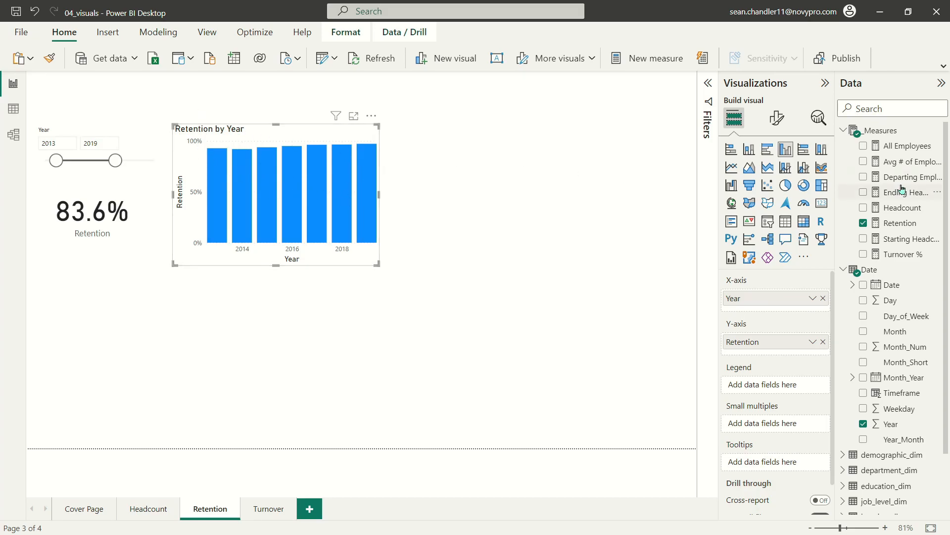
{"action": "left_click", "coordinate": [733, 168]}
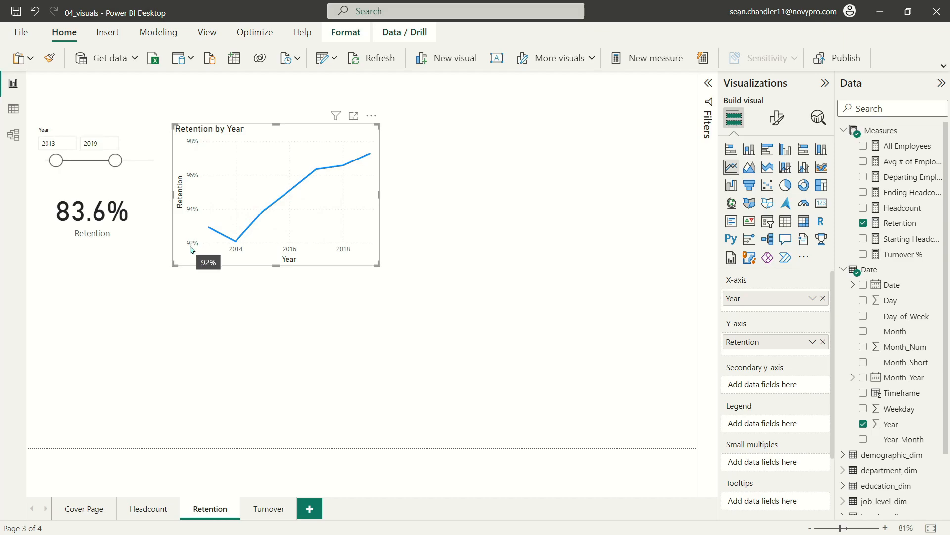
Try a Y-axis minimum of 0 on the Retention by Year line chart, and clear it to restore the automatic minimum
{"action": "left_click", "coordinate": [777, 118]}
{"action": "left_click", "coordinate": [747, 234]}
{"action": "left_click", "coordinate": [752, 298]}
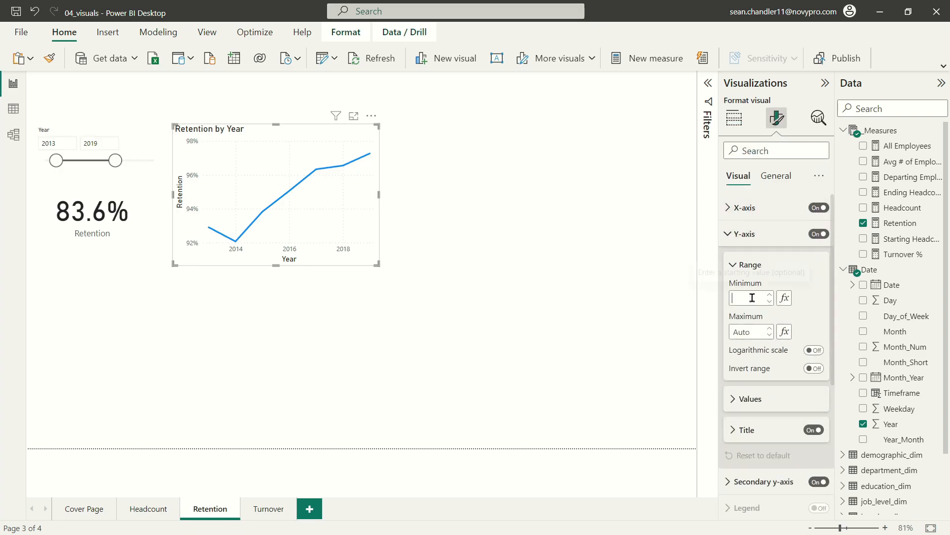
{"action": "type", "text": "0"}
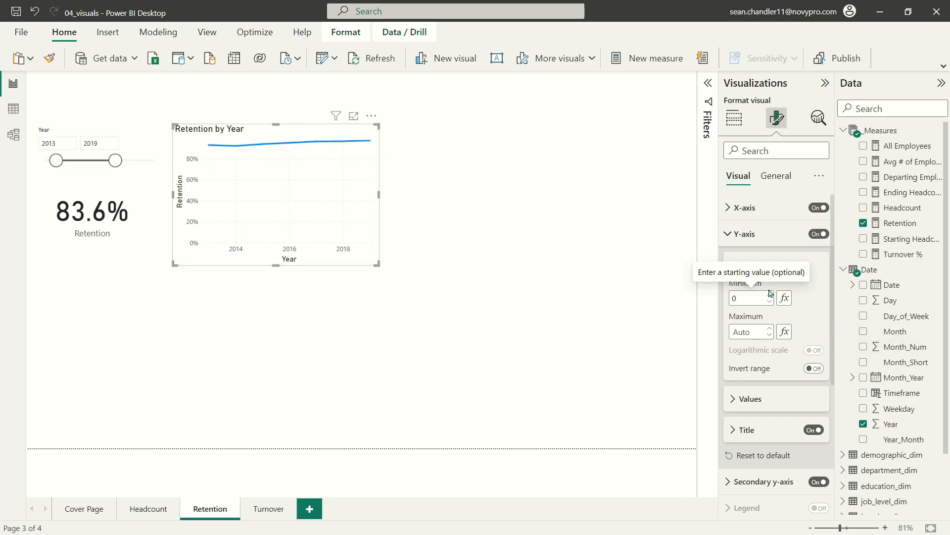
{"action": "key", "text": "BackSpace"}
{"action": "left_click", "coordinate": [431, 206]}
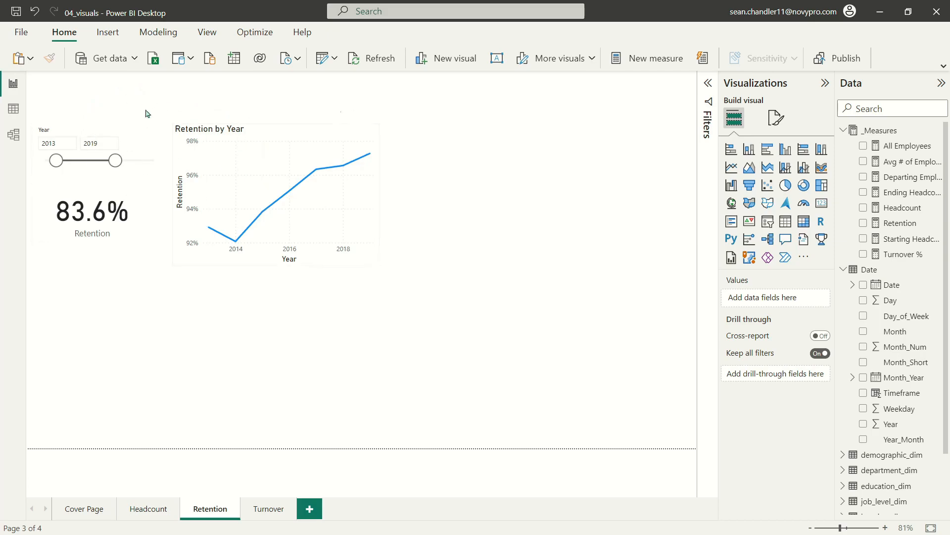
Widen the Retention by Year line chart slightly, lower its upper edge a little, and deselect it
{"action": "left_click_drag", "start_coordinate": [158, 99], "coordinate": [396, 304]}
{"action": "mouse_move", "coordinate": [238, 245]}
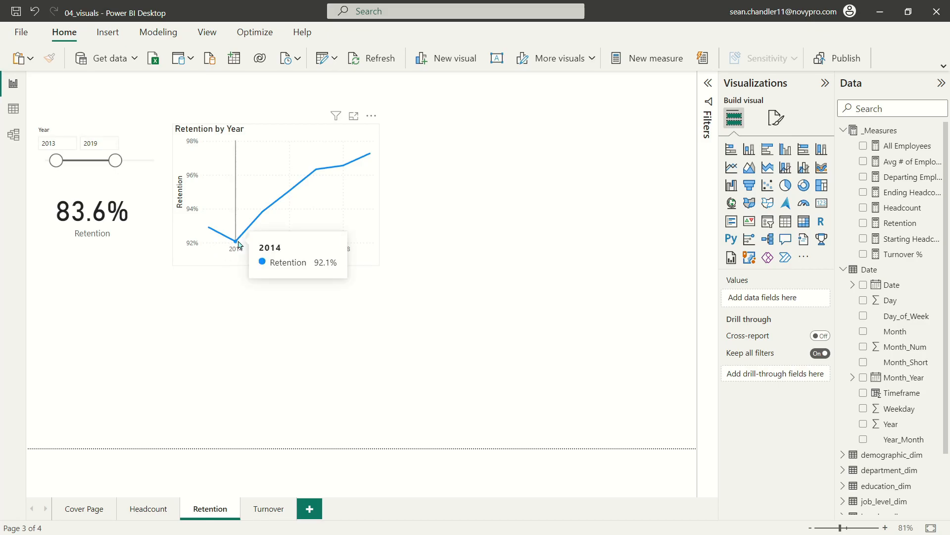
{"action": "mouse_move", "coordinate": [372, 149]}
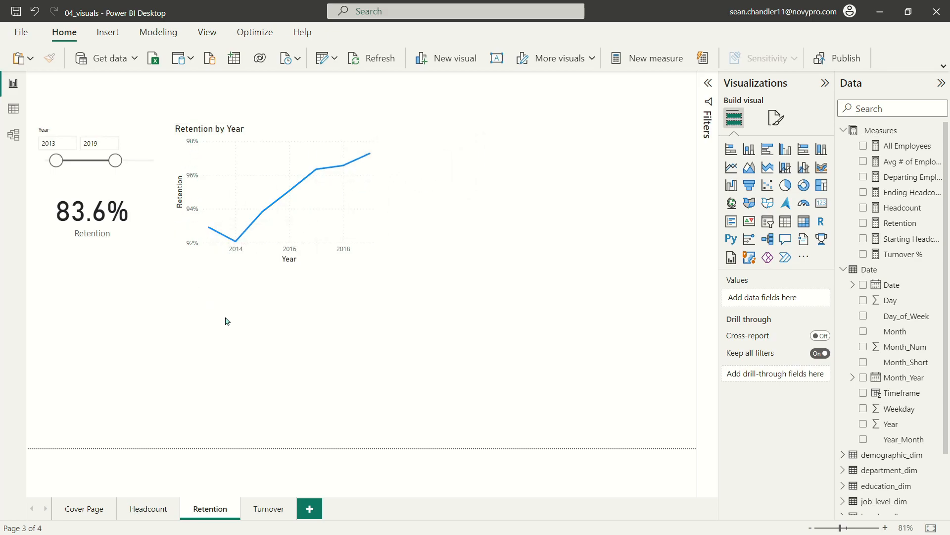
{"action": "left_click", "coordinate": [218, 133]}
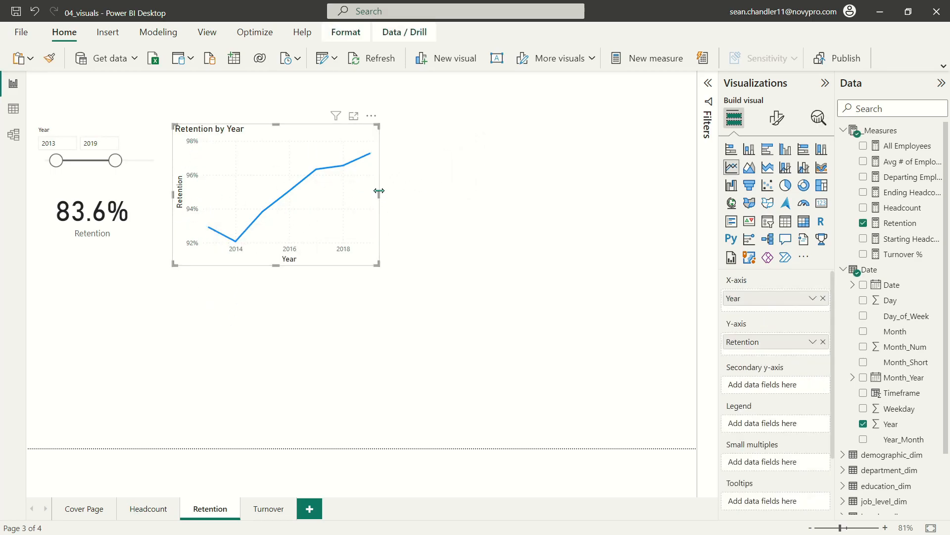
{"action": "left_click_drag", "start_coordinate": [379, 190], "coordinate": [396, 193]}
{"action": "left_click_drag", "start_coordinate": [287, 124], "coordinate": [291, 135]}
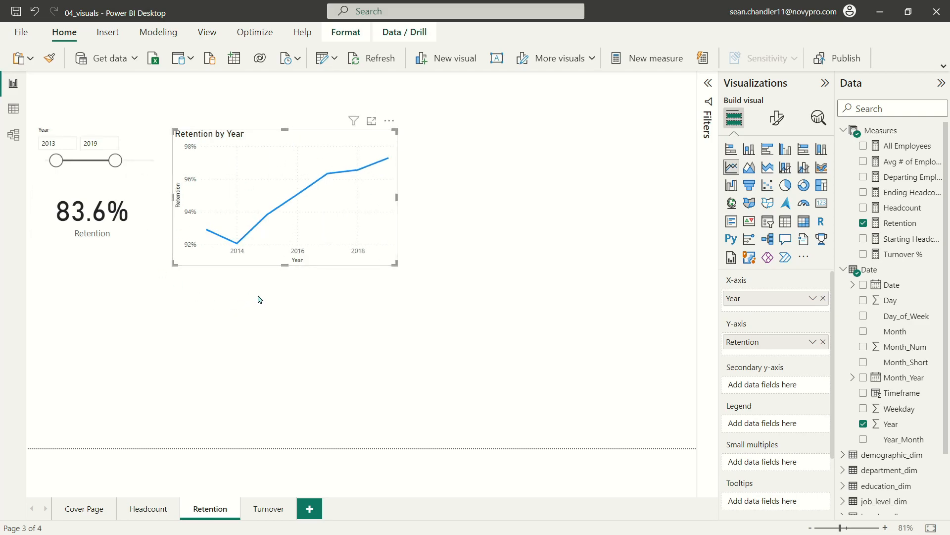
{"action": "left_click", "coordinate": [328, 295]}
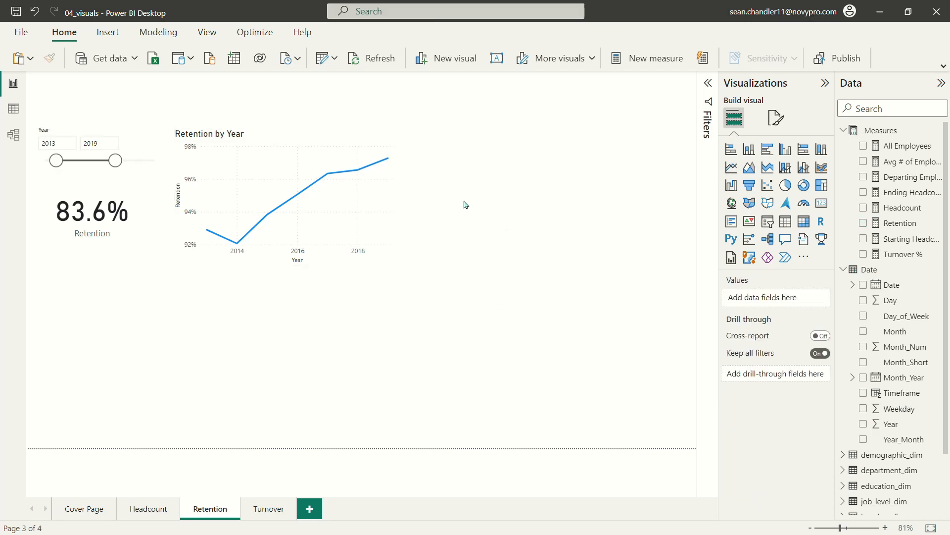
{"action": "left_click_drag", "start_coordinate": [44, 266], "coordinate": [404, 453]}
{"action": "left_click_drag", "start_coordinate": [30, 103], "coordinate": [404, 280]}
{"action": "left_click_drag", "start_coordinate": [40, 266], "coordinate": [399, 456]}
{"action": "left_click_drag", "start_coordinate": [29, 104], "coordinate": [415, 285]}
{"action": "left_click_drag", "start_coordinate": [34, 277], "coordinate": [414, 454]}
Add a table of the job_level field from job_level_dim below the Retention by Year line chart
{"action": "scroll", "coordinate": [896, 335], "scroll_direction": "down", "scroll_amount": 3}
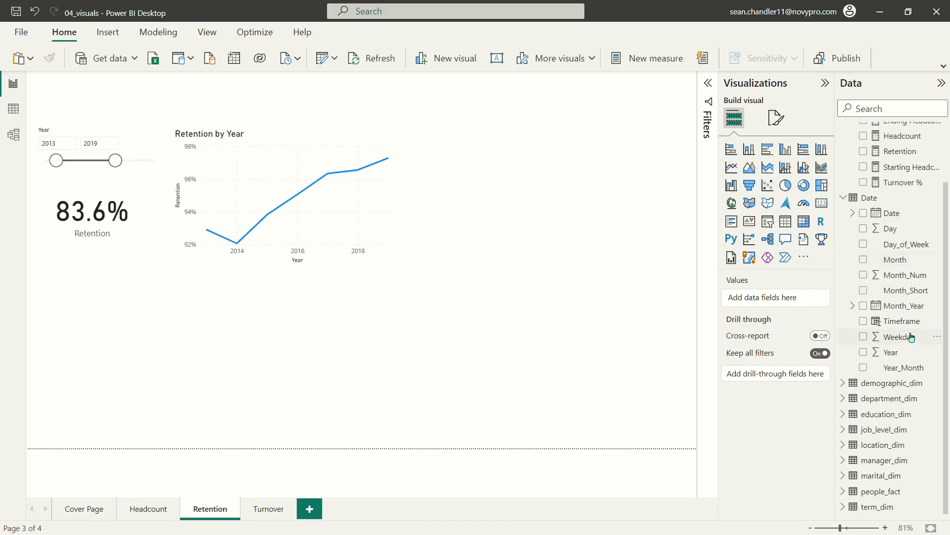
{"action": "left_click", "coordinate": [842, 429]}
{"action": "scroll", "coordinate": [897, 396], "scroll_direction": "down", "scroll_amount": 1}
{"action": "left_click_drag", "start_coordinate": [897, 413], "coordinate": [237, 360]}
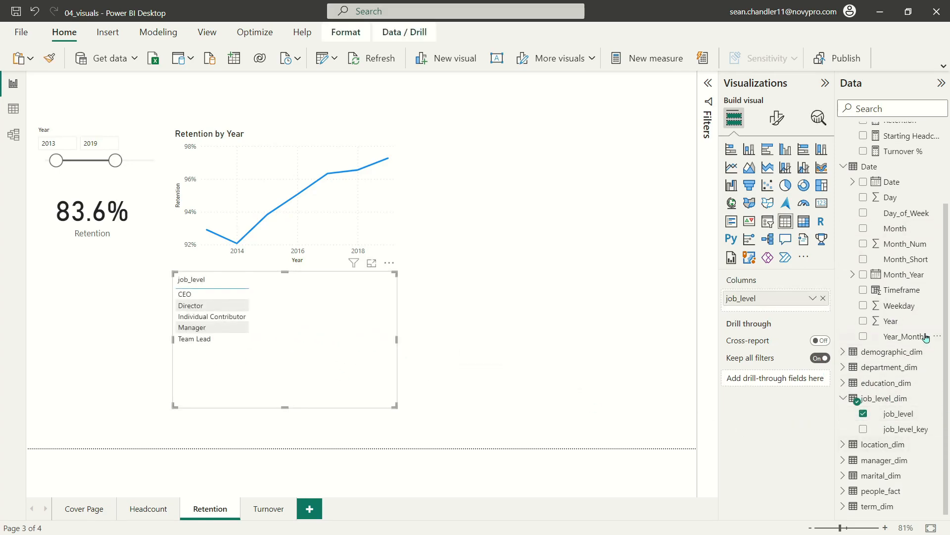
Add a table of the department field and arrange it beside the job_level table, beneath the card and line chart
{"action": "left_click", "coordinate": [843, 367]}
{"action": "left_click_drag", "start_coordinate": [904, 383], "coordinate": [495, 322]}
{"action": "left_click_drag", "start_coordinate": [350, 341], "coordinate": [206, 353]}
{"action": "left_click_drag", "start_coordinate": [652, 347], "coordinate": [424, 352]}
Add the Retention measure to both the department table and the job_level table
{"action": "scroll", "coordinate": [891, 297], "scroll_direction": "up", "scroll_amount": 4}
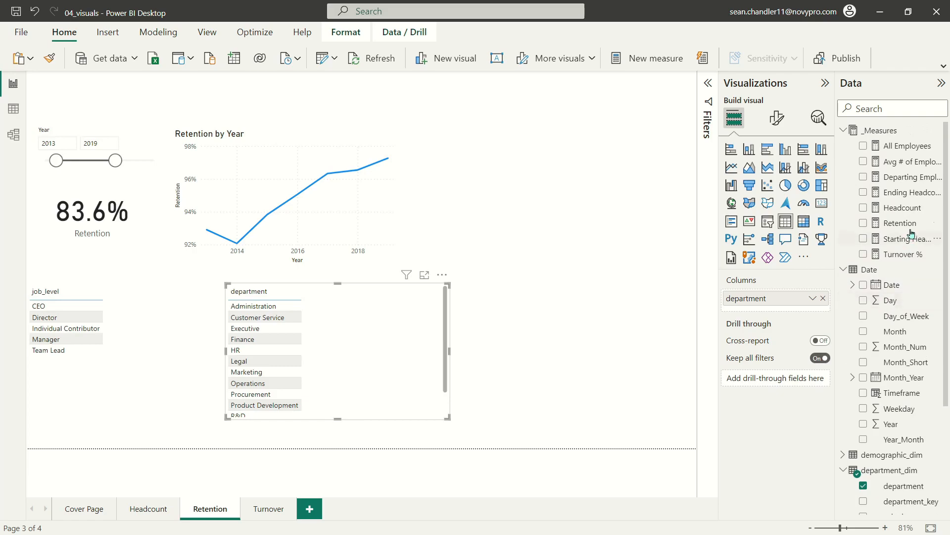
{"action": "left_click_drag", "start_coordinate": [900, 223], "coordinate": [348, 365]}
{"action": "left_click", "coordinate": [130, 351]}
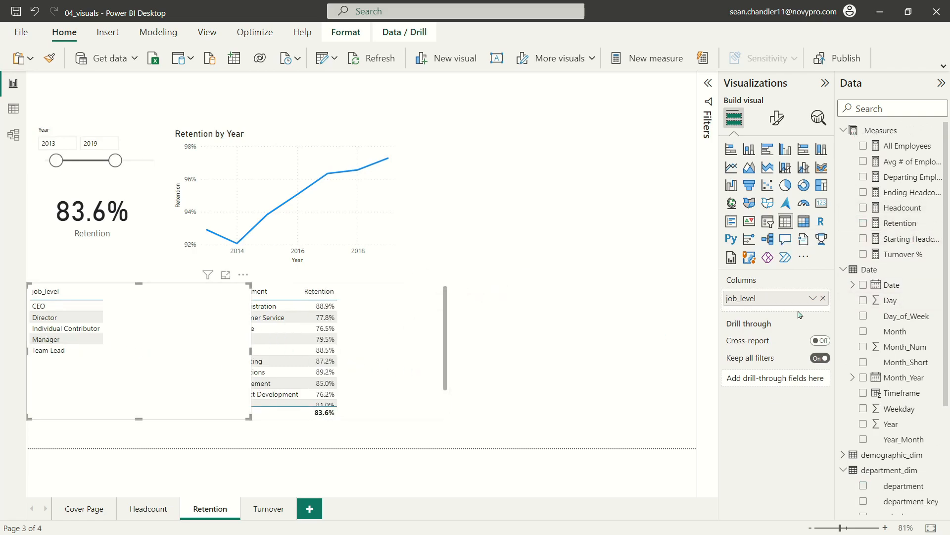
{"action": "left_click_drag", "start_coordinate": [899, 223], "coordinate": [247, 319]}
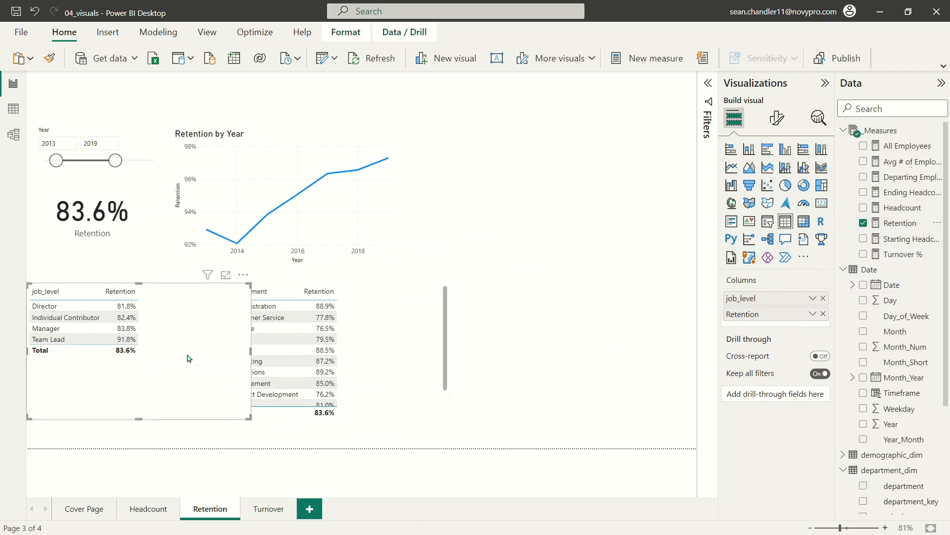
Convert the job_level table to a clustered column chart, then narrow, lengthen and position it beneath the Retention card
{"action": "left_click", "coordinate": [785, 150]}
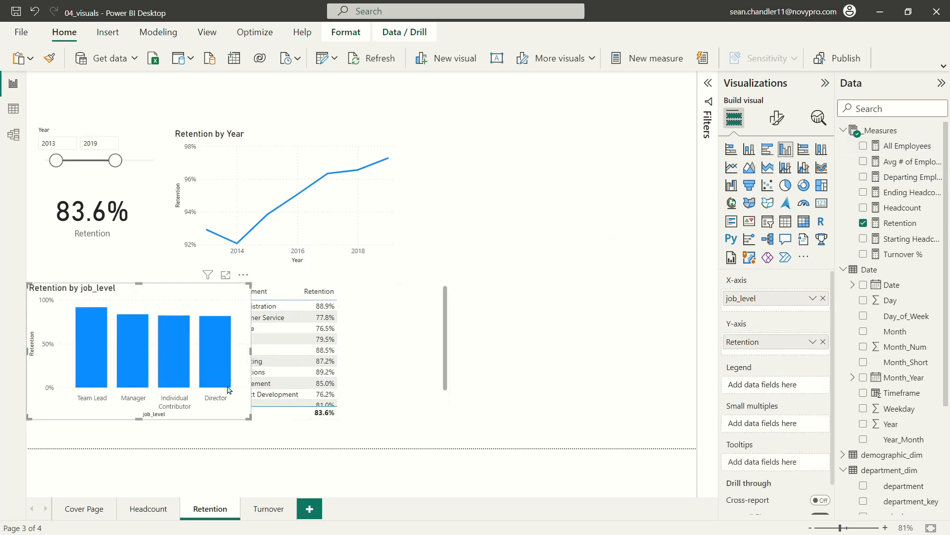
{"action": "left_click", "coordinate": [243, 422]}
{"action": "left_click", "coordinate": [246, 416]}
{"action": "left_click_drag", "start_coordinate": [249, 418], "coordinate": [171, 438]}
{"action": "left_click_drag", "start_coordinate": [117, 291], "coordinate": [124, 292]}
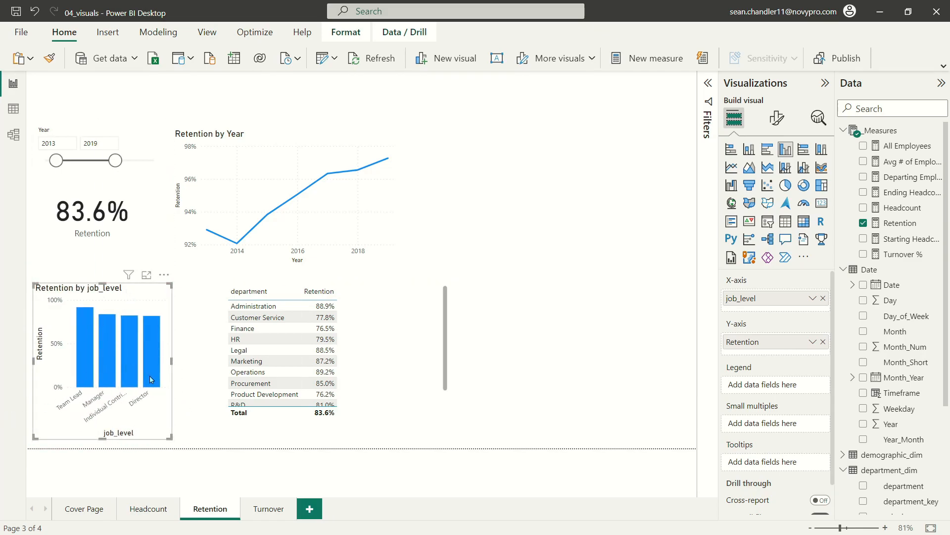
Convert the department table to a clustered bar chart, place it beside the job_level chart and match its outer edge to the line chart
{"action": "left_click", "coordinate": [436, 336]}
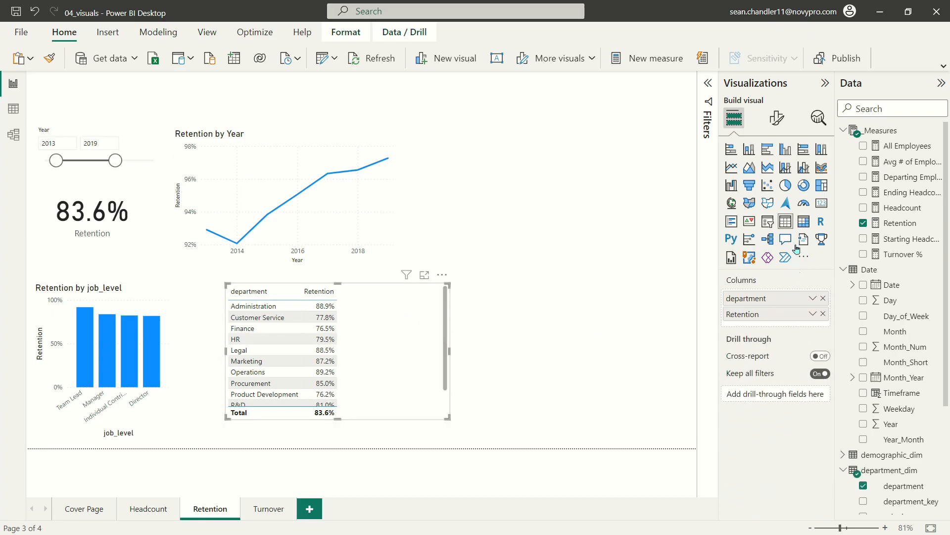
{"action": "left_click", "coordinate": [782, 151]}
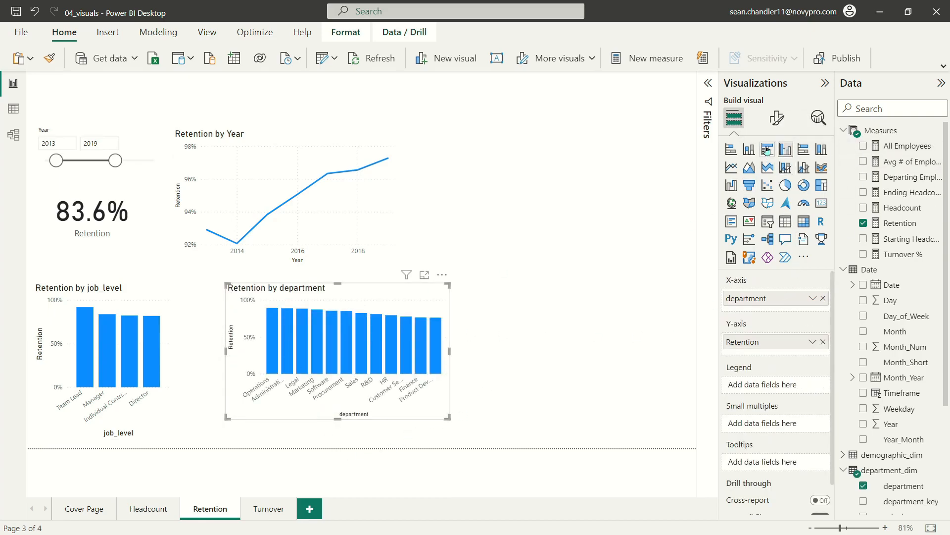
{"action": "left_click", "coordinate": [767, 150]}
{"action": "left_click_drag", "start_coordinate": [448, 418], "coordinate": [420, 433]}
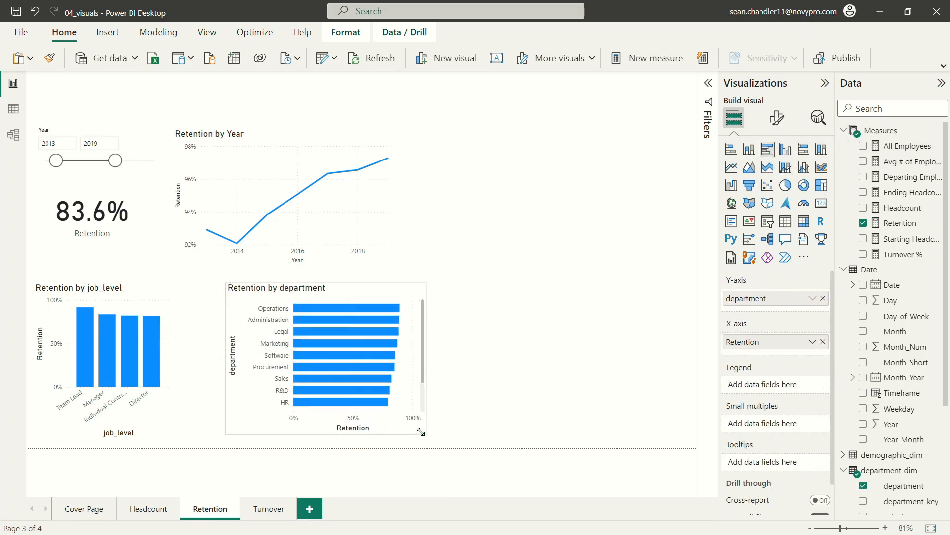
{"action": "left_click_drag", "start_coordinate": [308, 294], "coordinate": [267, 294]}
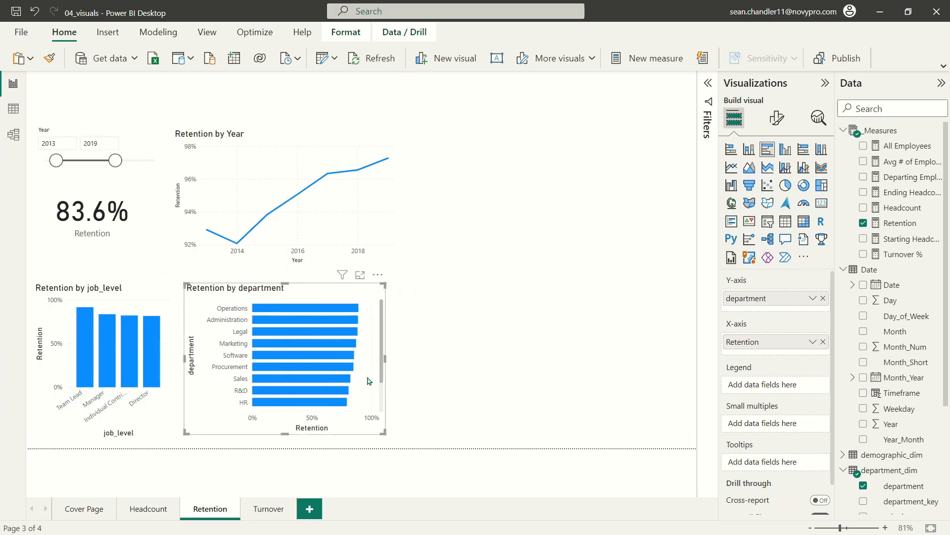
{"action": "left_click_drag", "start_coordinate": [384, 361], "coordinate": [396, 361]}
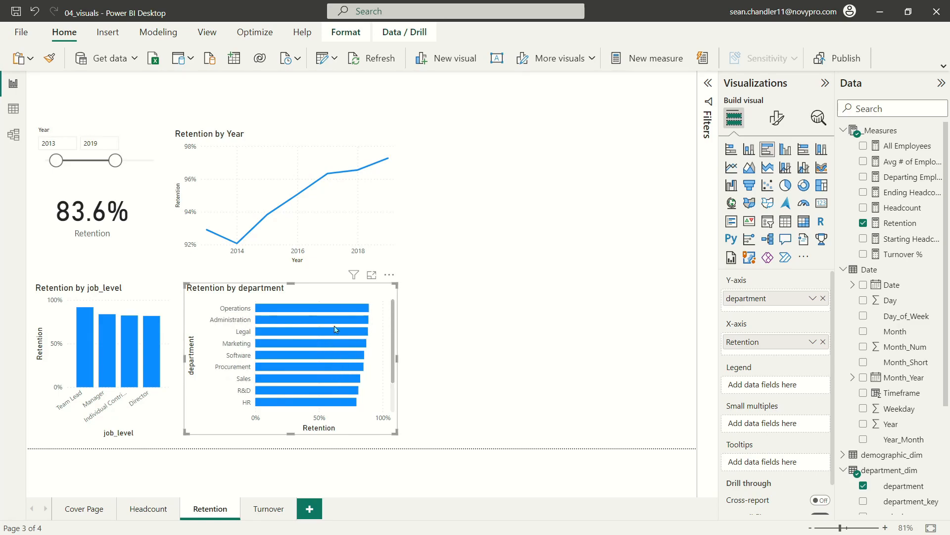
{"action": "left_click", "coordinate": [439, 282]}
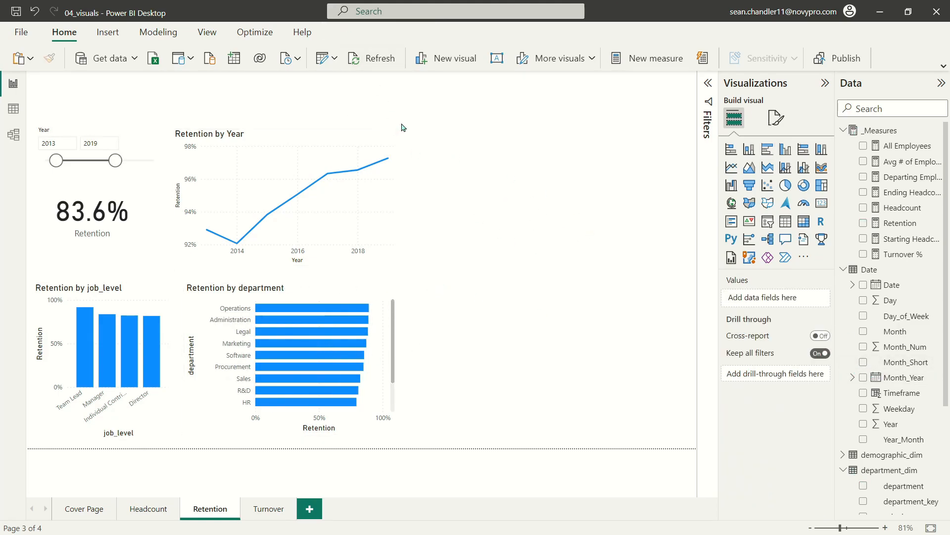
Examine the fields of the demographic_dim table and the demographic charts on the Headcount page, returning to the Retention page
{"action": "left_click_drag", "start_coordinate": [412, 118], "coordinate": [686, 445]}
{"action": "scroll", "coordinate": [908, 328], "scroll_direction": "down", "scroll_amount": 3}
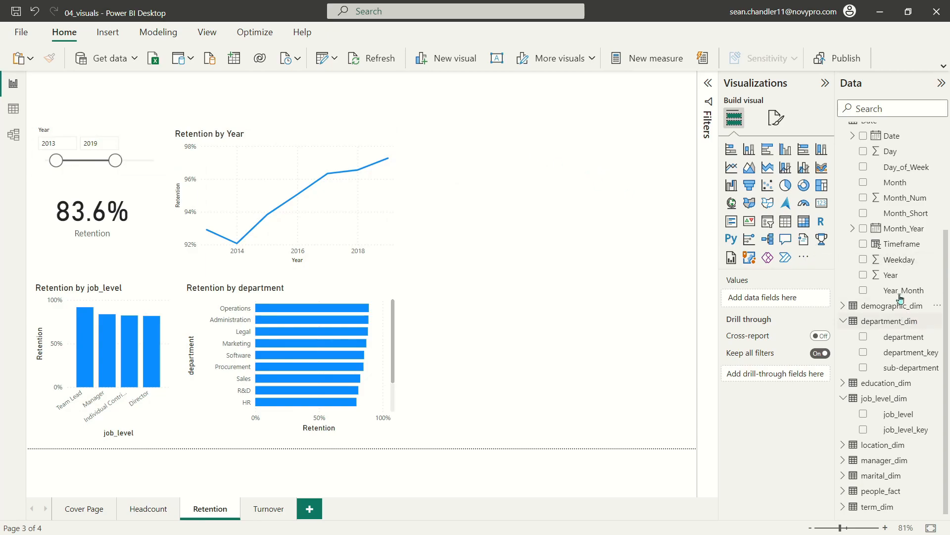
{"action": "left_click", "coordinate": [843, 305]}
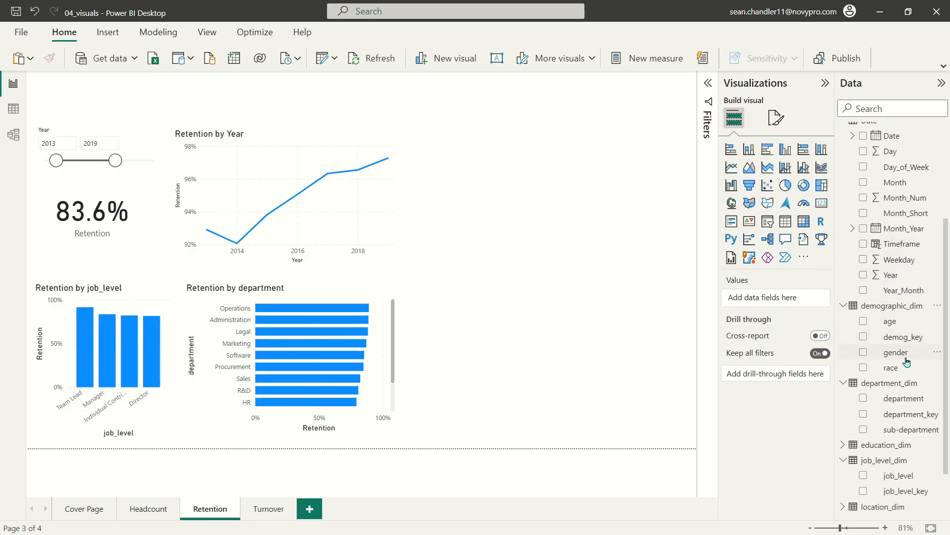
{"action": "scroll", "coordinate": [907, 361], "scroll_direction": "down", "scroll_amount": 1}
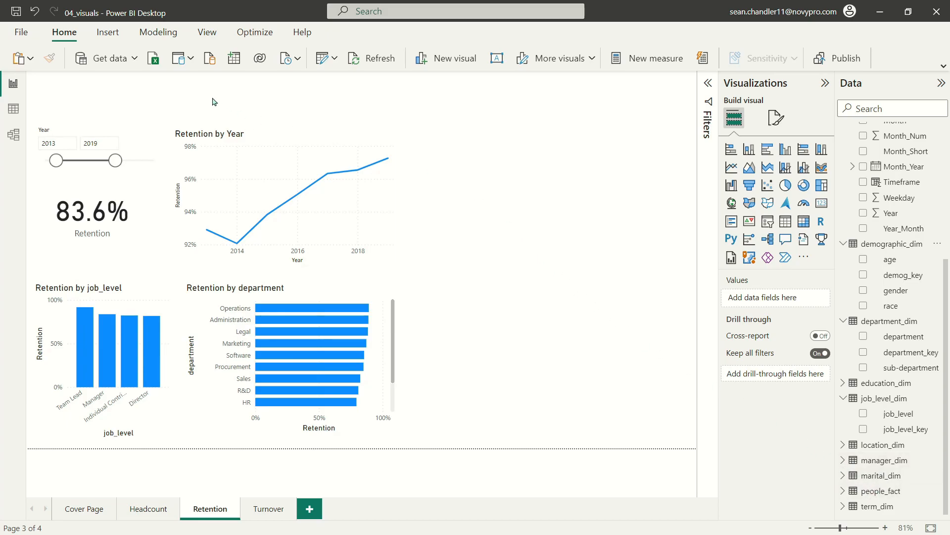
{"action": "left_click_drag", "start_coordinate": [412, 118], "coordinate": [685, 432]}
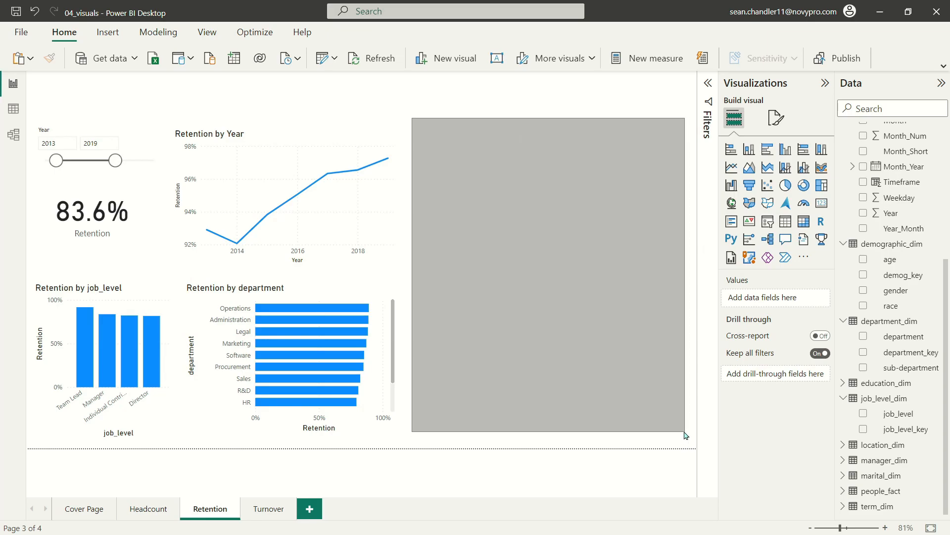
{"action": "mouse_move", "coordinate": [686, 435]}
{"action": "left_mouse_down"}
{"action": "mouse_move", "coordinate": [673, 436]}
{"action": "mouse_move", "coordinate": [681, 436]}
{"action": "left_mouse_up"}
{"action": "left_click", "coordinate": [144, 515]}
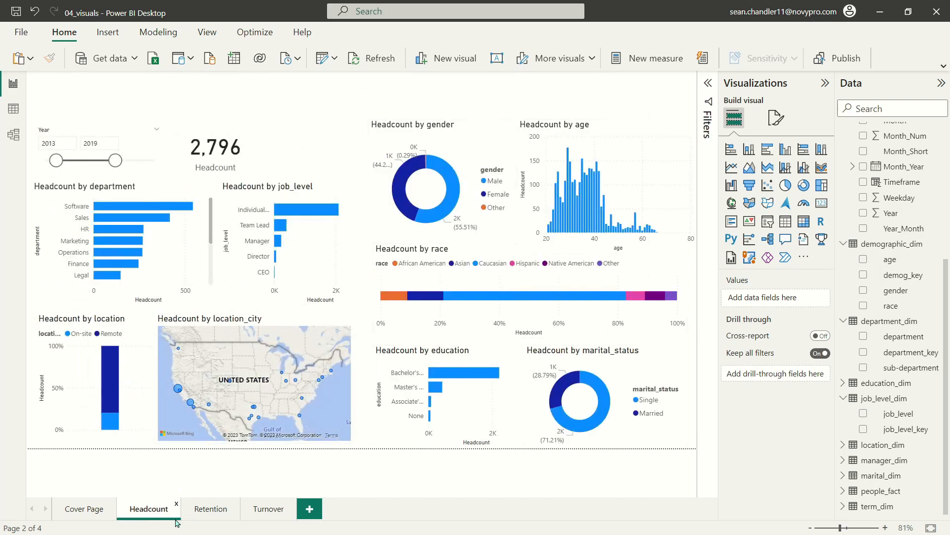
{"action": "left_click", "coordinate": [200, 510]}
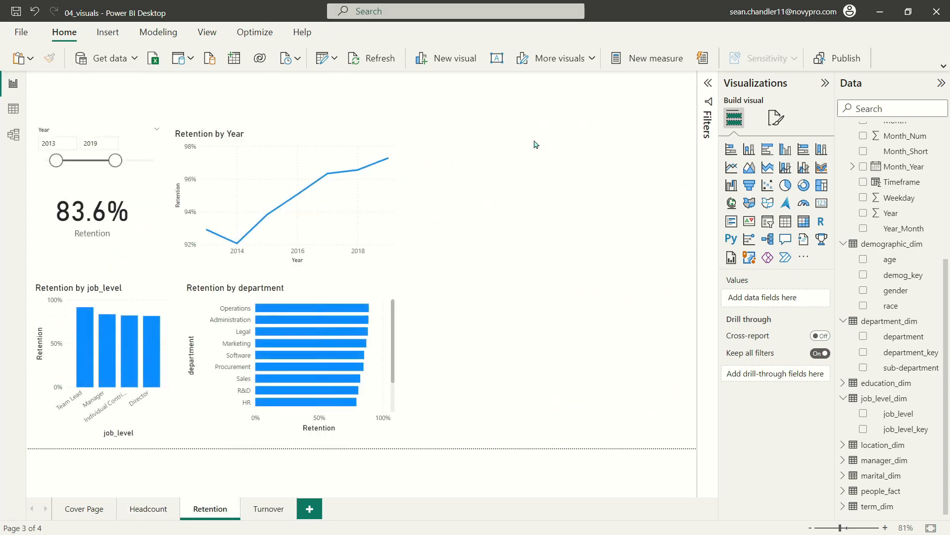
{"action": "left_click", "coordinate": [176, 33]}
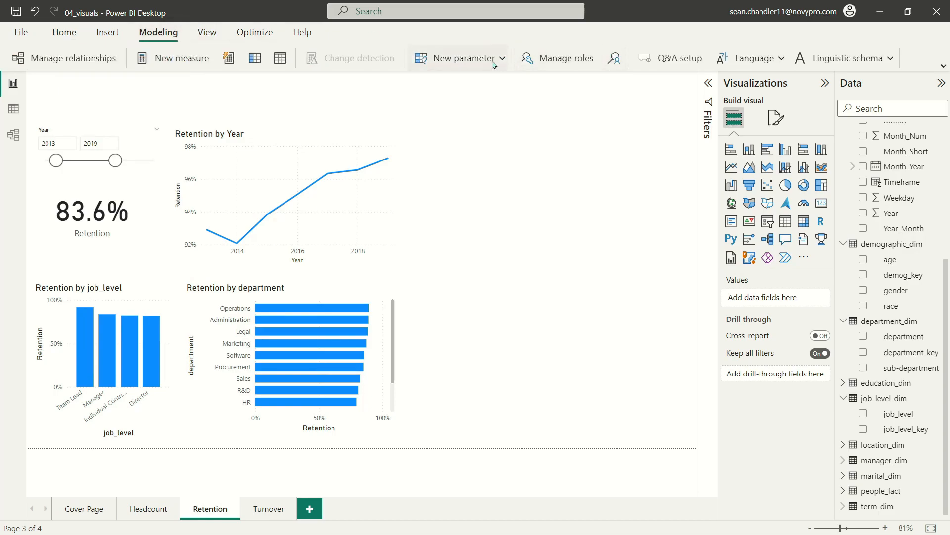
{"action": "left_click", "coordinate": [464, 64]}
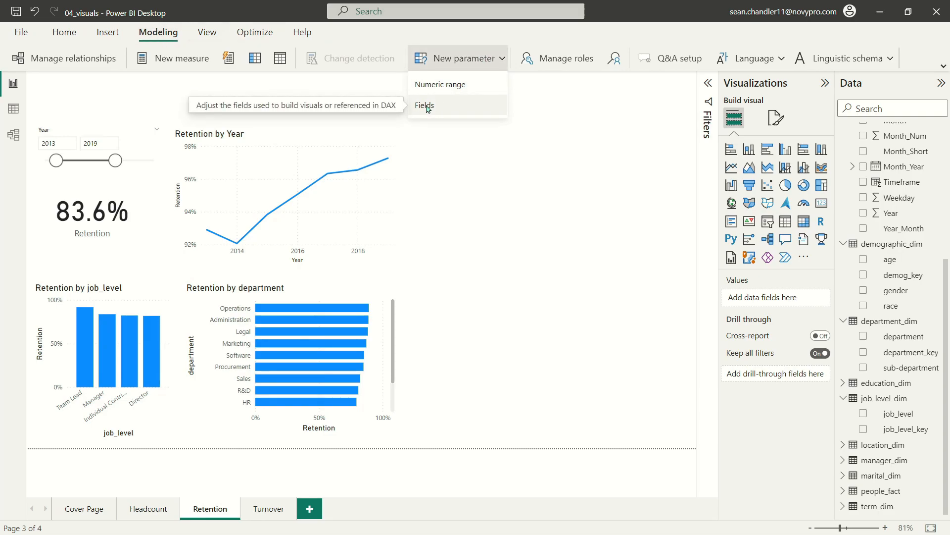
{"action": "left_click", "coordinate": [560, 207]}
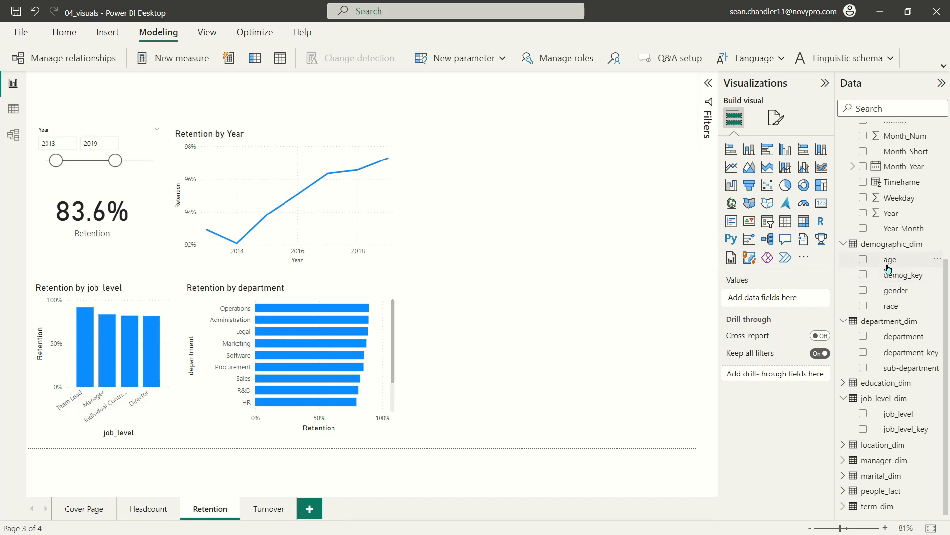
{"action": "left_click_drag", "start_coordinate": [891, 263], "coordinate": [632, 233]}
{"action": "left_click_drag", "start_coordinate": [549, 265], "coordinate": [549, 447]}
{"action": "scroll", "coordinate": [451, 155], "scroll_direction": "down", "scroll_amount": 6}
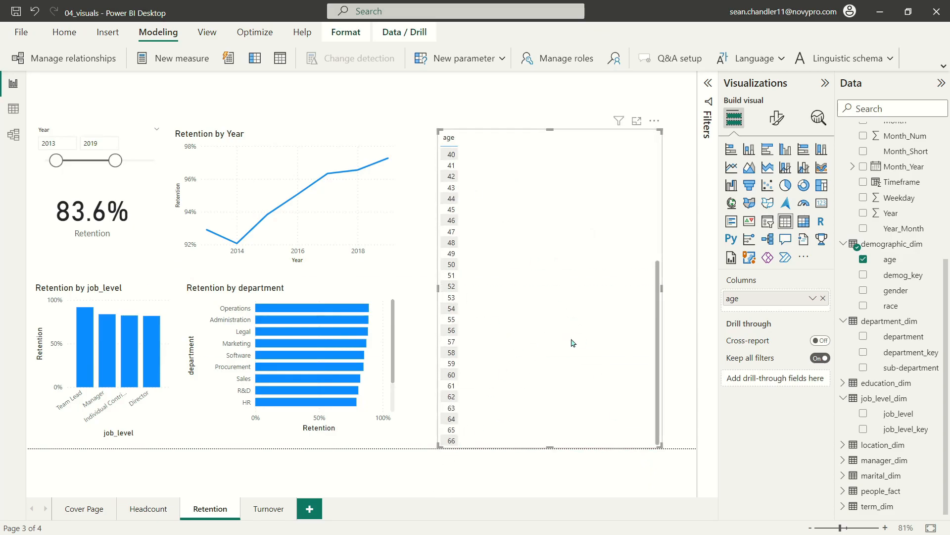
{"action": "key", "text": "Delete"}
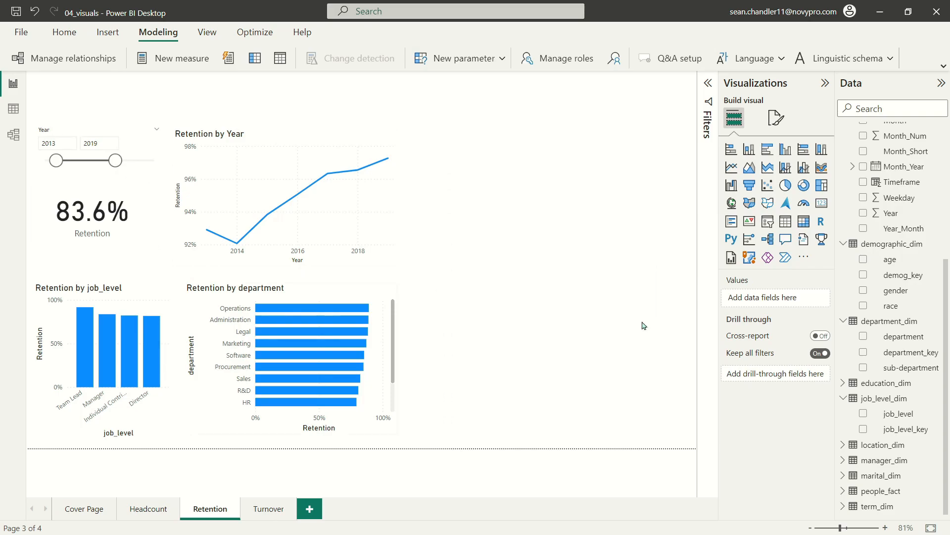
Start a new group on the age field of demographic_dim and set its group type to List
{"action": "right_click", "coordinate": [903, 276]}
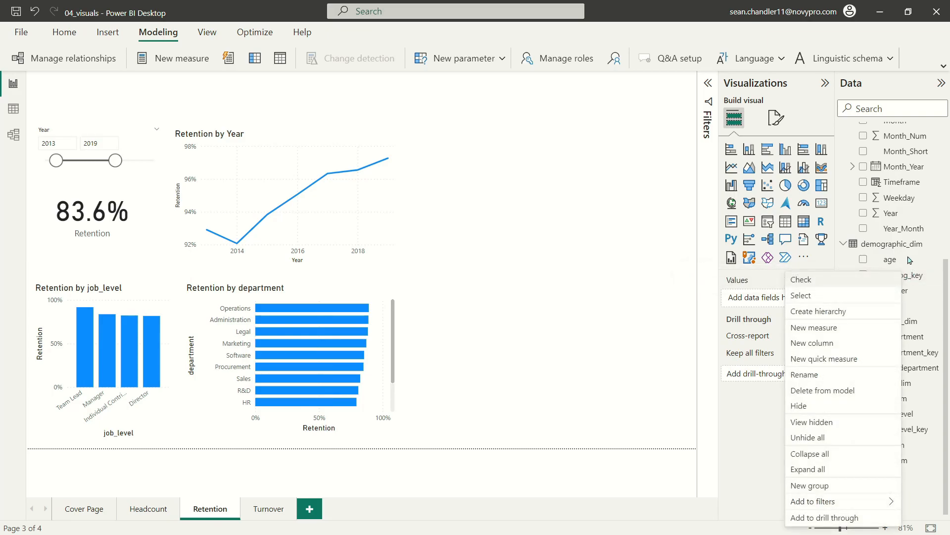
{"action": "left_click", "coordinate": [911, 261]}
{"action": "right_click", "coordinate": [937, 261]}
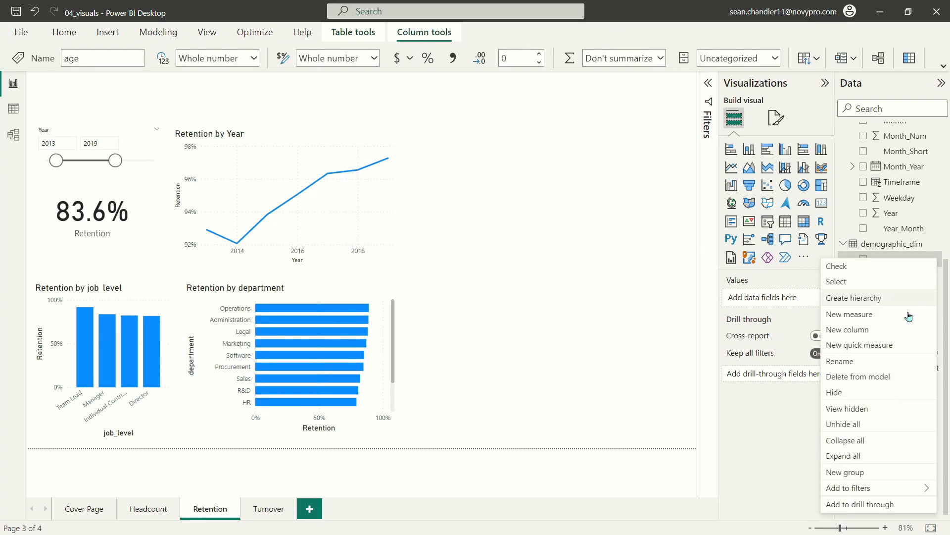
{"action": "left_click", "coordinate": [873, 477]}
{"action": "left_click", "coordinate": [338, 182]}
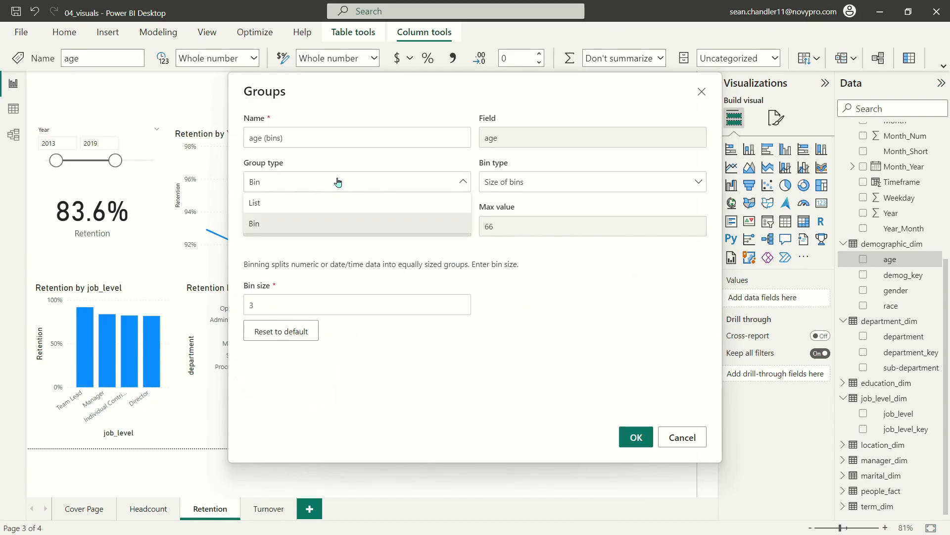
{"action": "left_click", "coordinate": [270, 202]}
{"action": "scroll", "coordinate": [297, 302], "scroll_direction": "down", "scroll_amount": 3}
{"action": "scroll", "coordinate": [278, 272], "scroll_direction": "up", "scroll_amount": 3}
Group ages 21 to 29 together and ages 30 to 39 together, collapsing each group's member list
{"action": "left_click", "coordinate": [253, 226]}
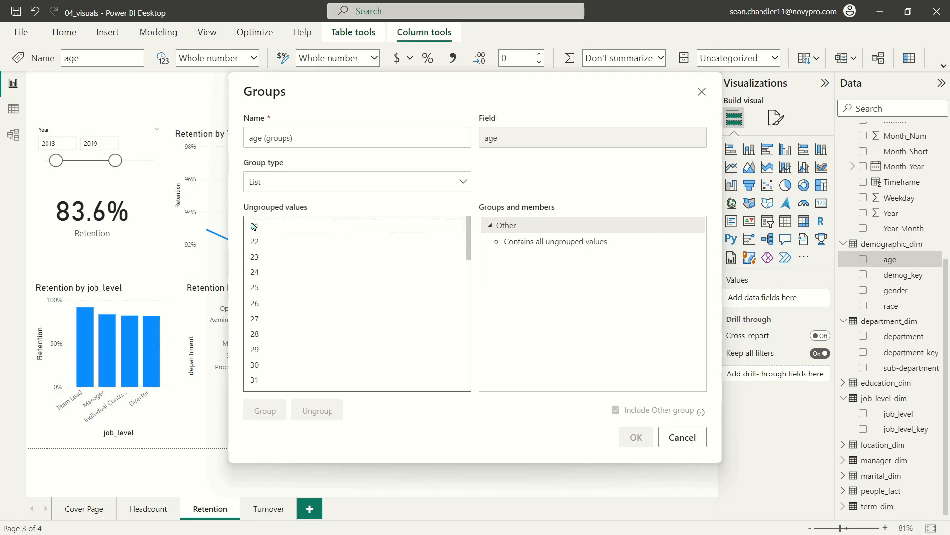
{"action": "left_click", "coordinate": [257, 351], "text": "shift"}
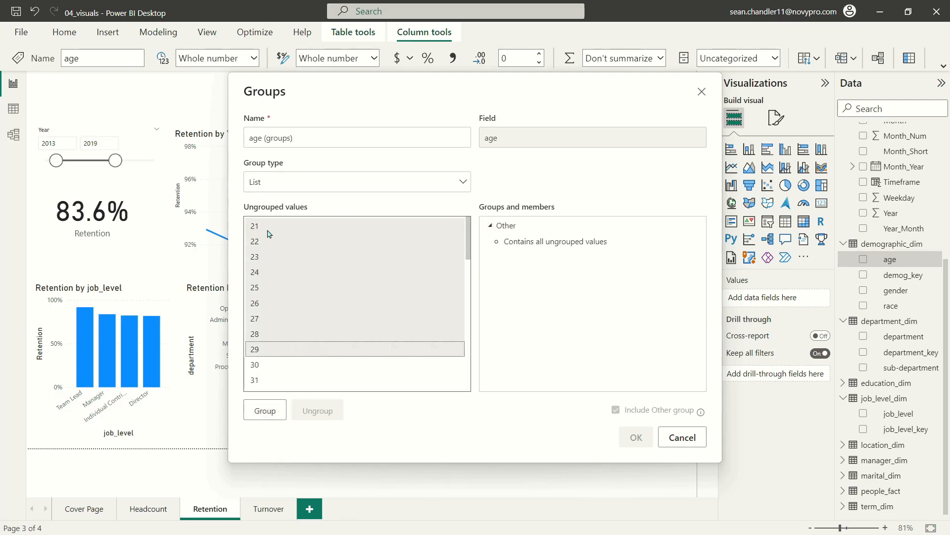
{"action": "left_click", "coordinate": [266, 411]}
{"action": "left_click", "coordinate": [490, 226]}
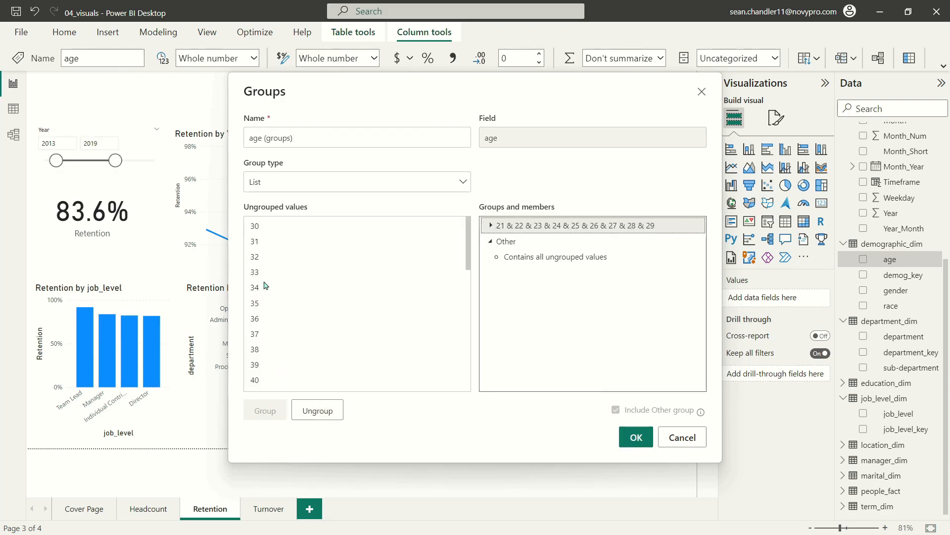
{"action": "left_click", "coordinate": [265, 230]}
{"action": "left_click", "coordinate": [256, 365], "text": "shift"}
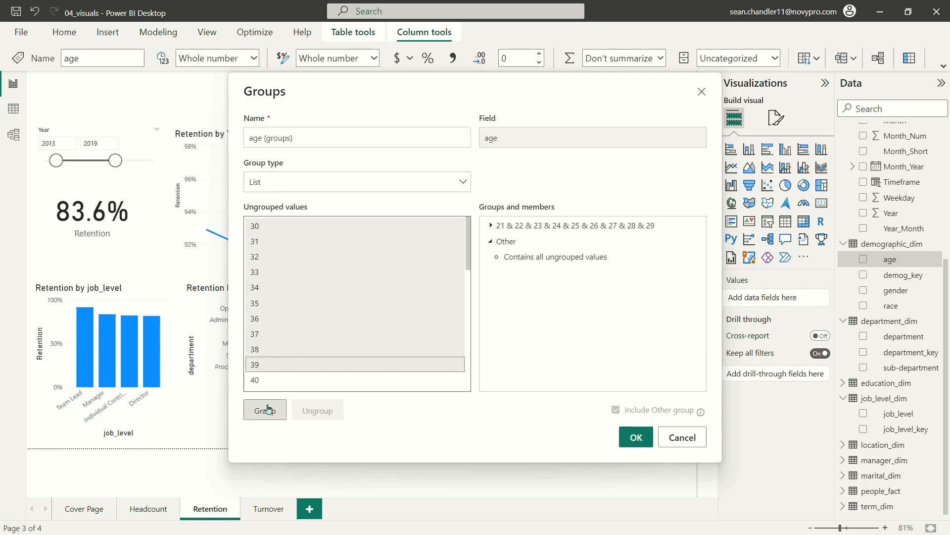
{"action": "left_click", "coordinate": [266, 410]}
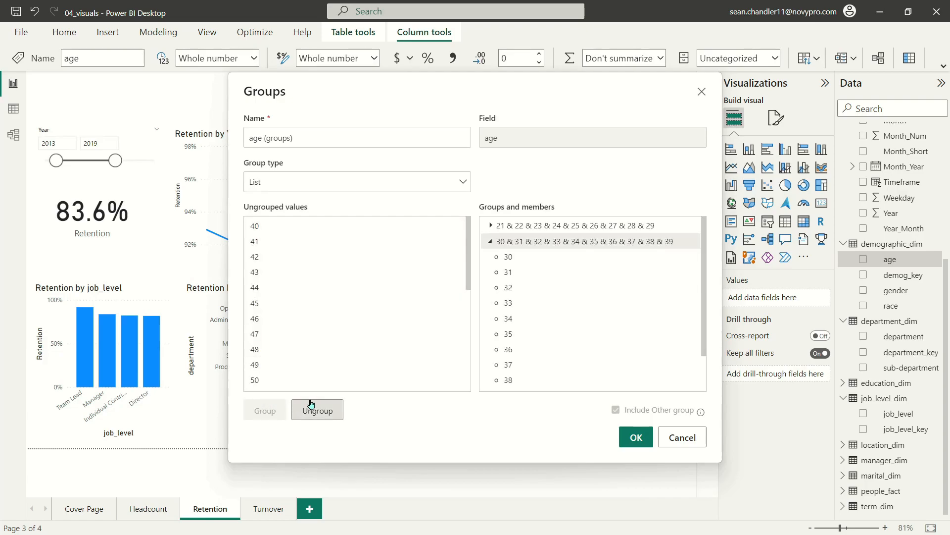
{"action": "left_click", "coordinate": [491, 241]}
Group ages 40 to 49 together and ages 50 to 59 together
{"action": "left_click", "coordinate": [277, 226]}
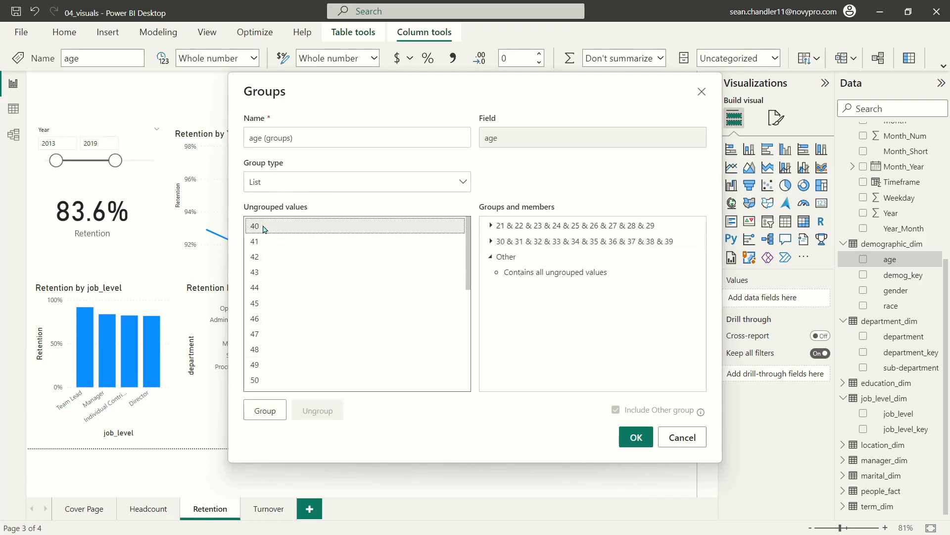
{"action": "left_click", "coordinate": [254, 365], "text": "shift"}
{"action": "left_click", "coordinate": [265, 410]}
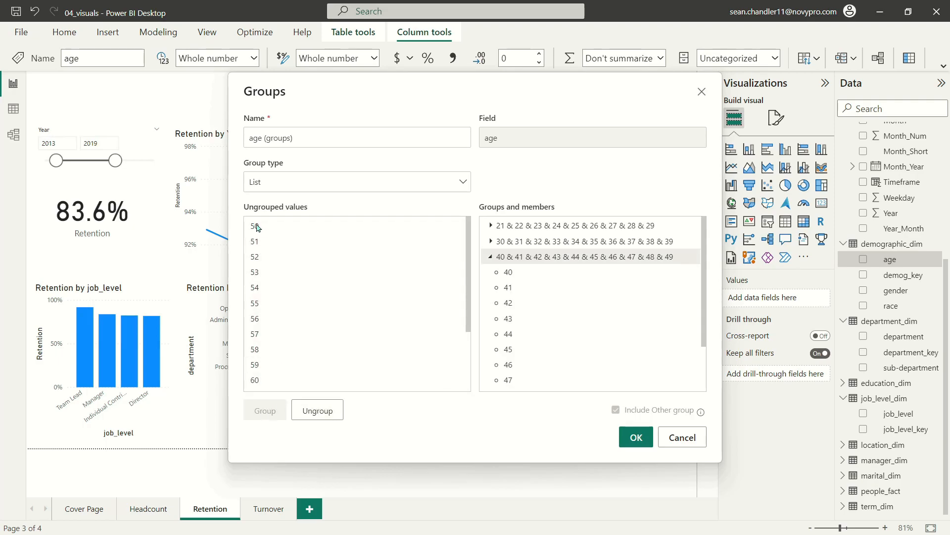
{"action": "left_click", "coordinate": [258, 227]}
{"action": "left_click", "coordinate": [256, 364], "text": "shift"}
{"action": "left_click", "coordinate": [266, 410]}
Group ages 60 to 66 together and collapse the member lists that are still expanded
{"action": "left_click", "coordinate": [260, 229]}
{"action": "left_click", "coordinate": [260, 323], "text": "shift"}
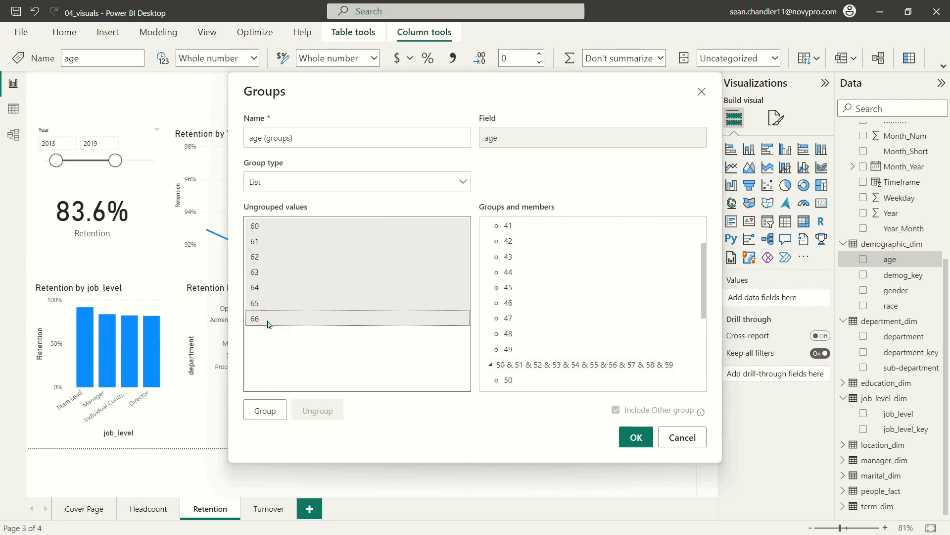
{"action": "left_click", "coordinate": [265, 410]}
{"action": "scroll", "coordinate": [490, 266], "scroll_direction": "up", "scroll_amount": 2}
{"action": "scroll", "coordinate": [490, 266], "scroll_direction": "up", "scroll_amount": 1}
{"action": "left_click", "coordinate": [490, 266]}
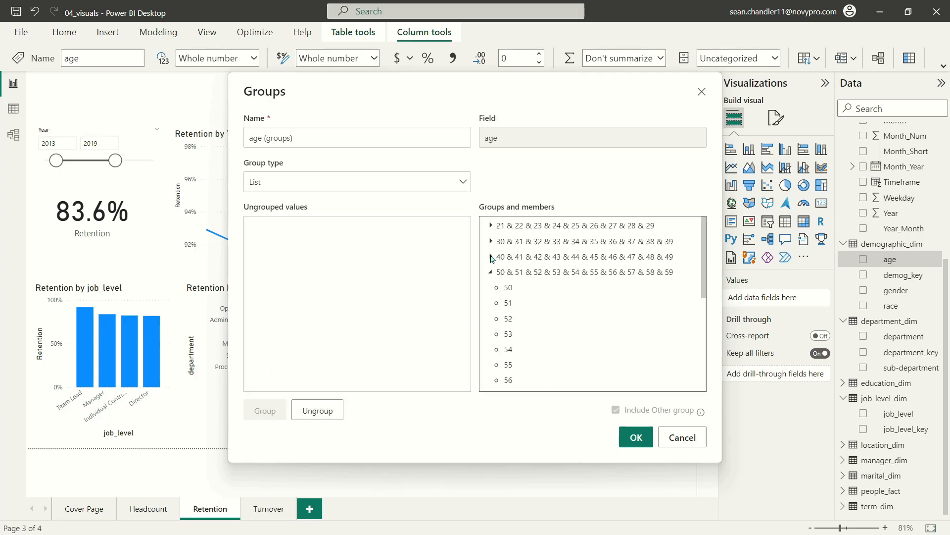
{"action": "left_click", "coordinate": [491, 272]}
{"action": "left_click", "coordinate": [491, 287]}
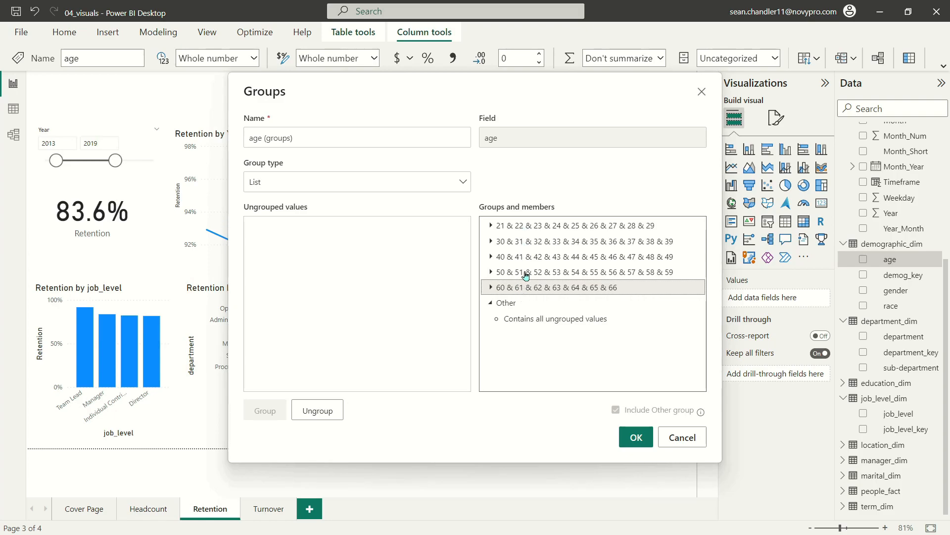
Rename the three youngest age groups as 20 - 29, 30 - 39 and 40 - 49
{"action": "double_click", "coordinate": [533, 227]}
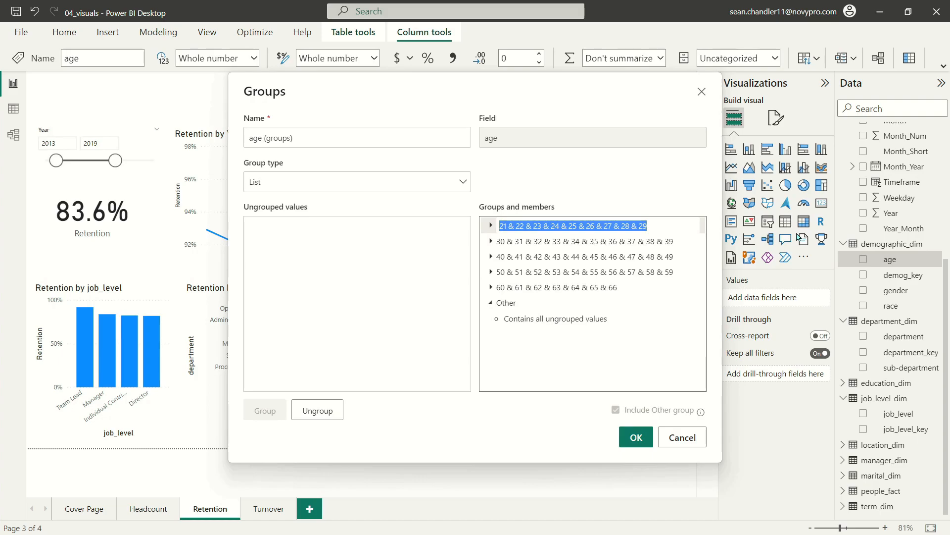
{"action": "type", "text": "20"}
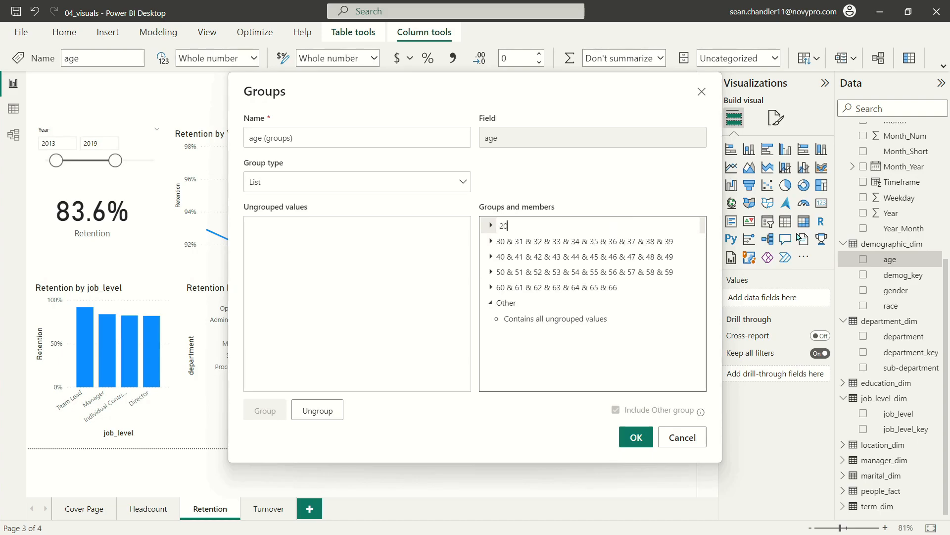
{"action": "type", "text": " - 29"}
{"action": "key", "text": "Return"}
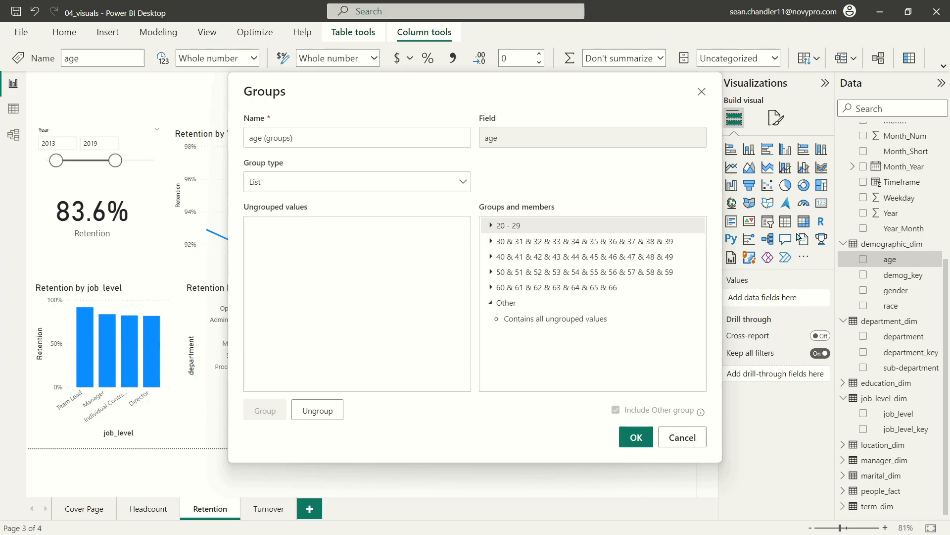
{"action": "double_click", "coordinate": [528, 241]}
{"action": "type", "text": "30 - 39"}
{"action": "key", "text": "Return"}
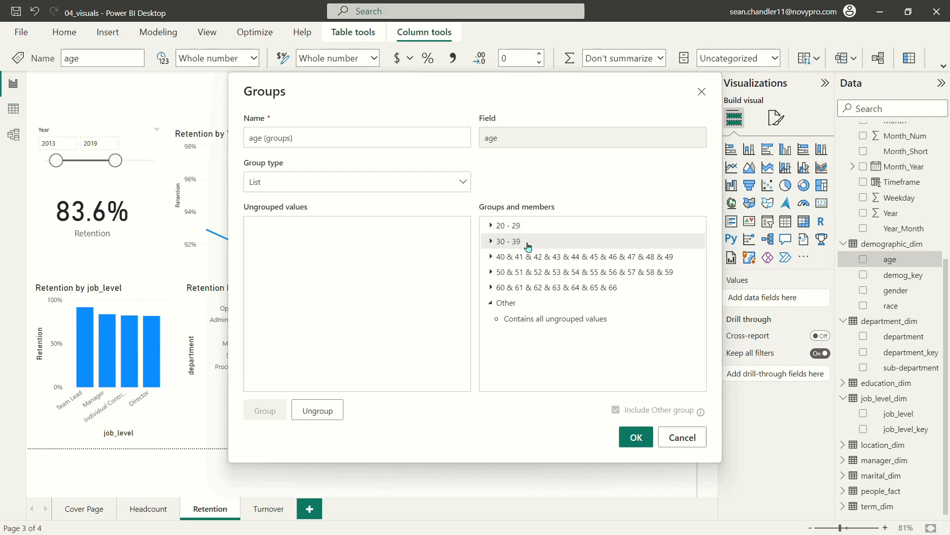
{"action": "double_click", "coordinate": [506, 256]}
{"action": "type", "text": "40 - 49"}
{"action": "key", "text": "Return"}
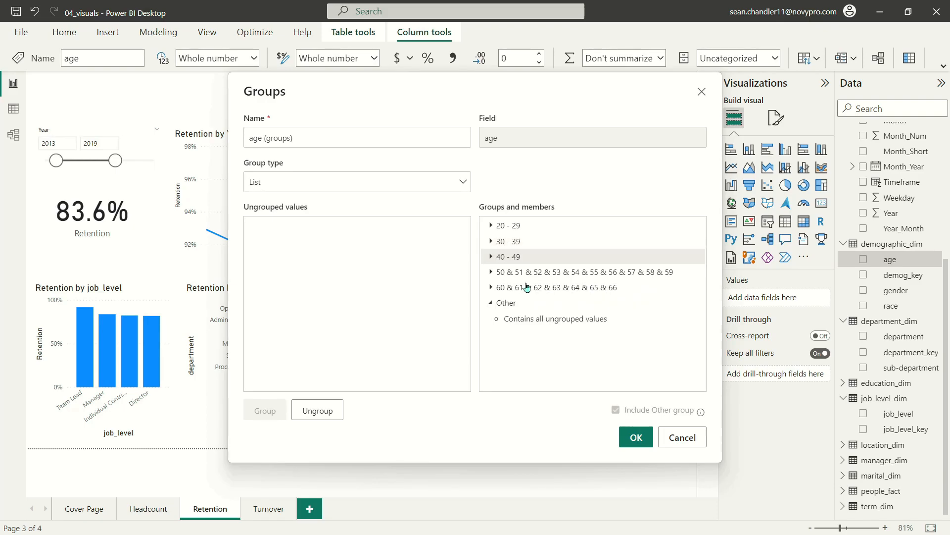
Rename the two oldest age groups as 50 - 59 and 60 - 69
{"action": "double_click", "coordinate": [524, 271]}
{"action": "type", "text": "50 - "}
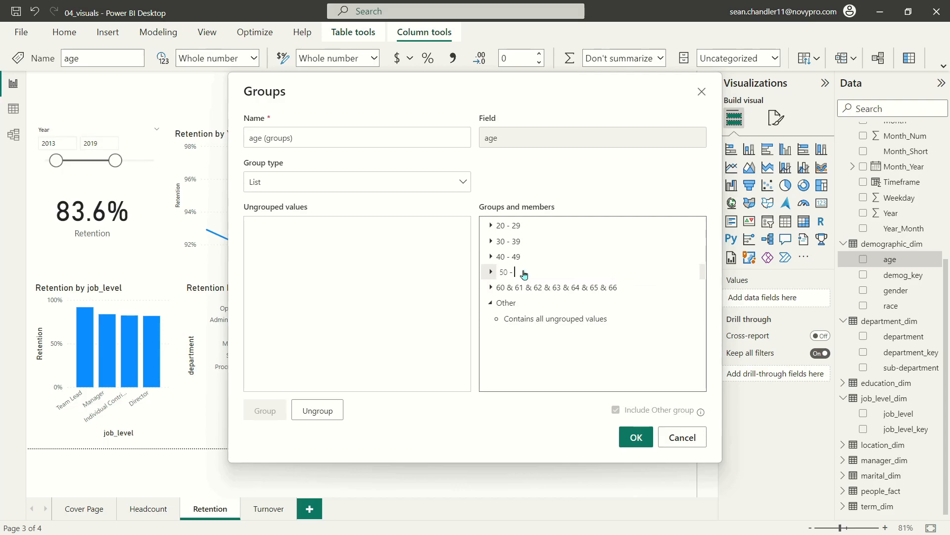
{"action": "type", "text": "59"}
{"action": "key", "text": "Return"}
{"action": "left_click", "coordinate": [527, 291]}
{"action": "double_click", "coordinate": [528, 291]}
{"action": "type", "text": "60 - 69"}
{"action": "key", "text": "Return"}
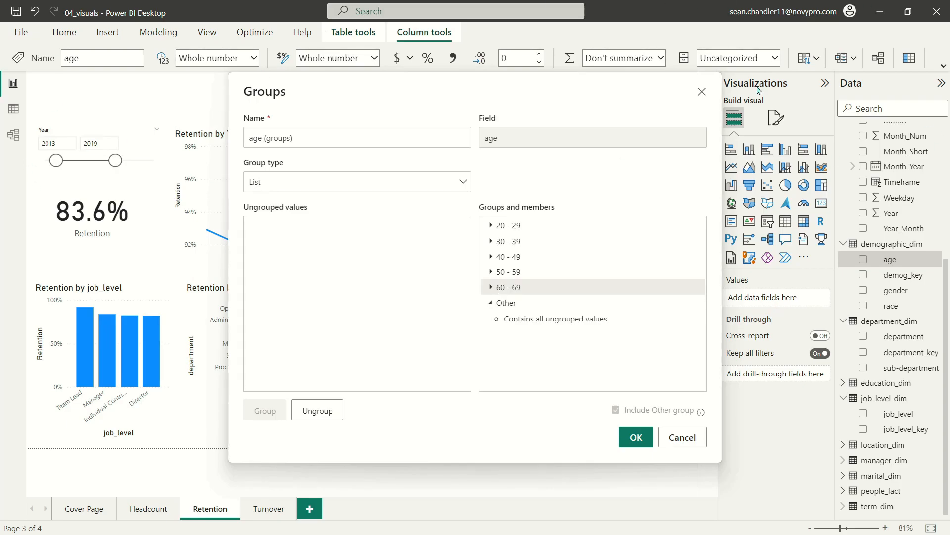
Name the new grouping Age Group and create it
{"action": "triple_click", "coordinate": [308, 129]}
{"action": "type", "text": "Age Column"}
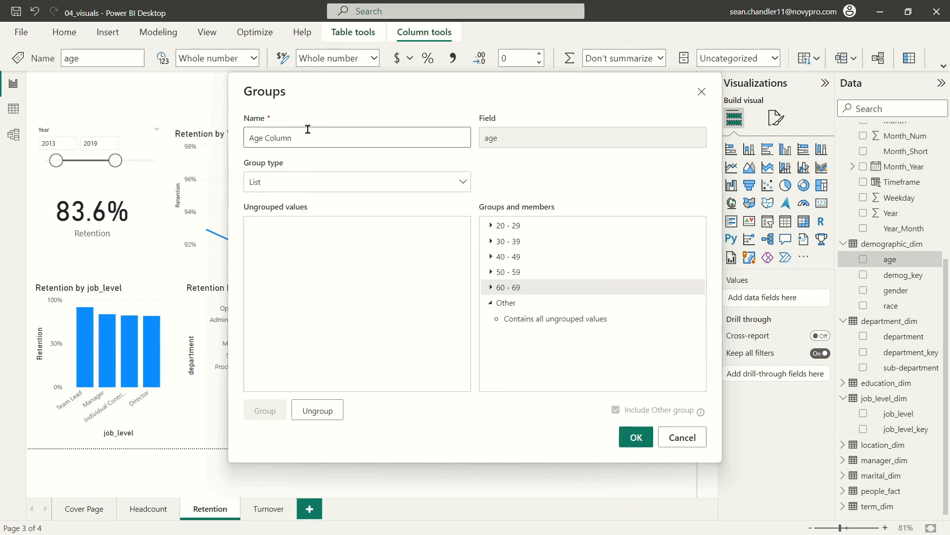
{"action": "double_click", "coordinate": [276, 139]}
{"action": "type", "text": "Group"}
{"action": "left_click", "coordinate": [631, 444]}
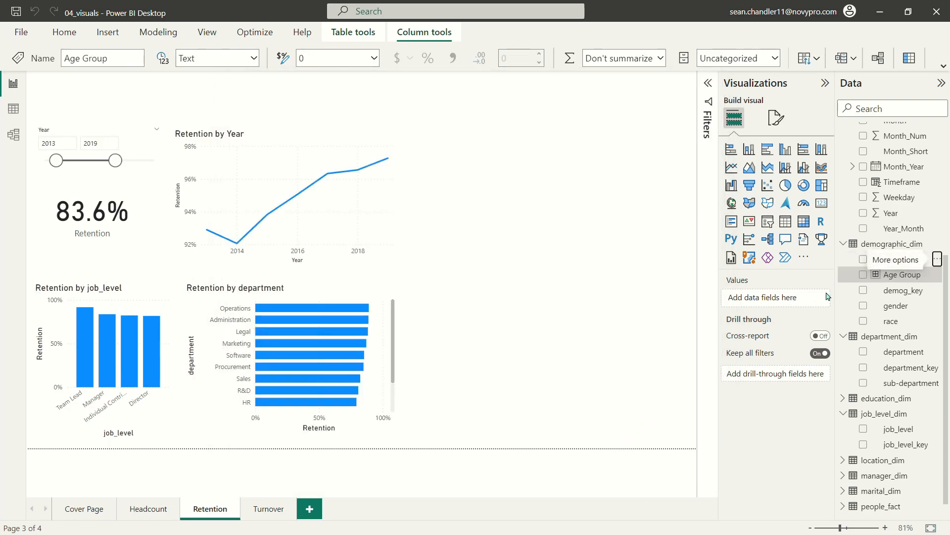
Add a table of the Age Group field beside the Retention by Year chart and include the Retention measure in it
{"action": "left_click_drag", "start_coordinate": [893, 276], "coordinate": [555, 184]}
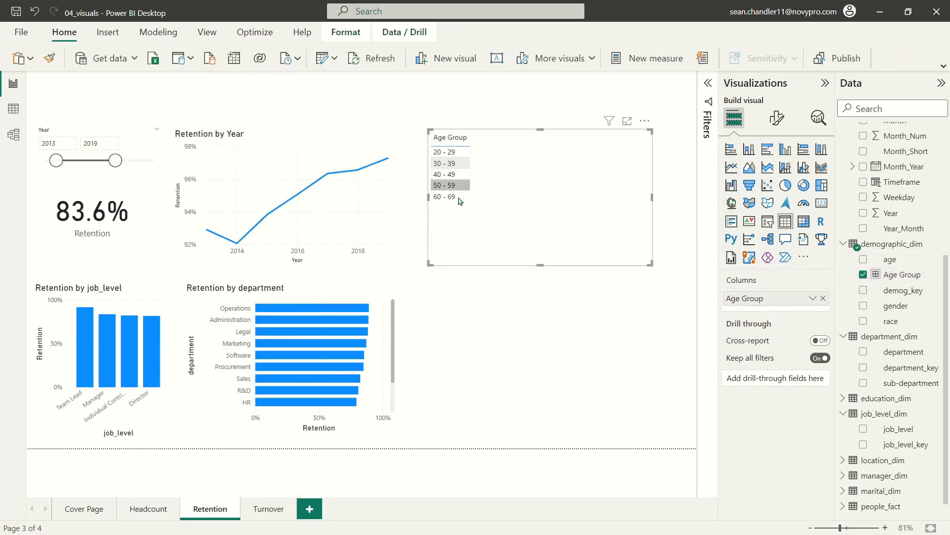
{"action": "scroll", "coordinate": [912, 219], "scroll_direction": "up", "scroll_amount": 5}
{"action": "left_click_drag", "start_coordinate": [899, 224], "coordinate": [519, 264]}
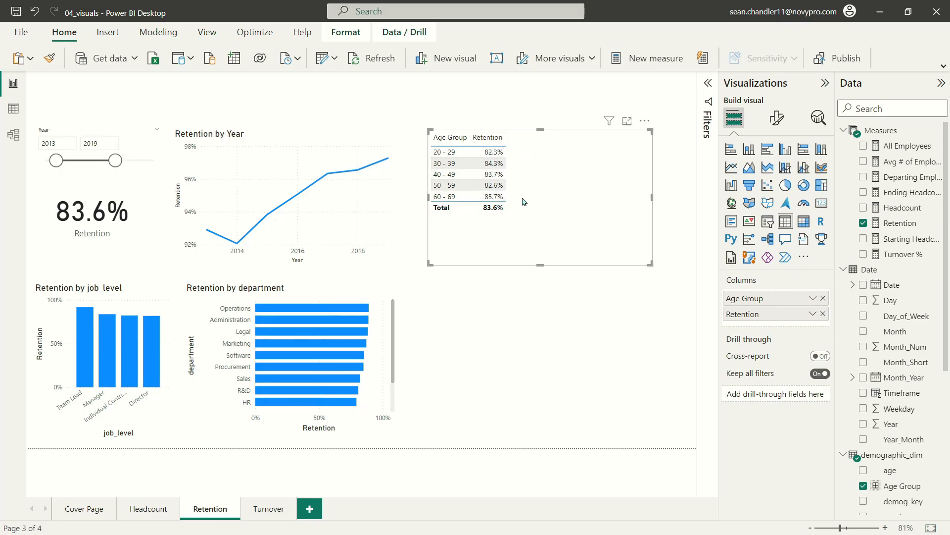
Delete the Age Group retention table and begin a new fields parameter
{"action": "key", "text": "Delete"}
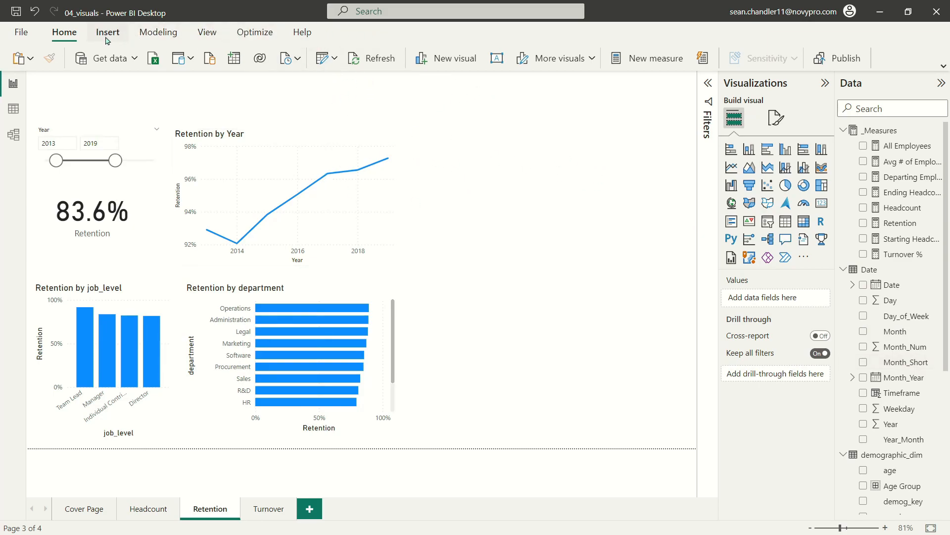
{"action": "left_click", "coordinate": [158, 32]}
{"action": "left_click", "coordinate": [501, 59]}
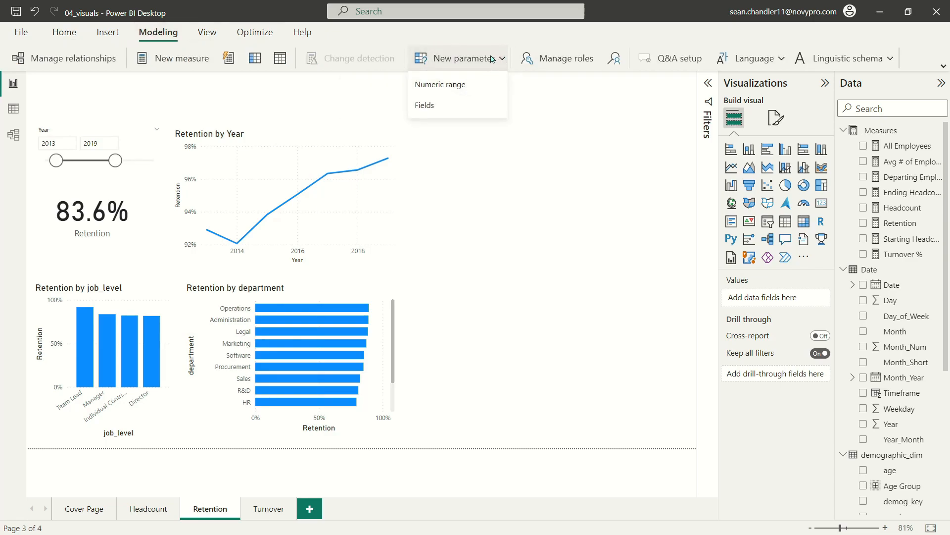
{"action": "left_click", "coordinate": [435, 106]}
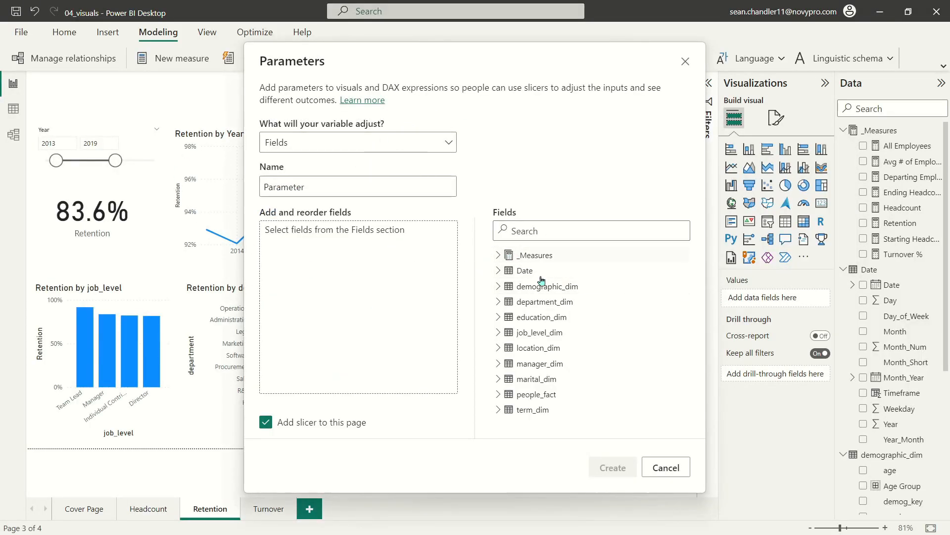
Add Age Group, gender and race from demographic_dim to the fields parameter
{"action": "left_click", "coordinate": [498, 286]}
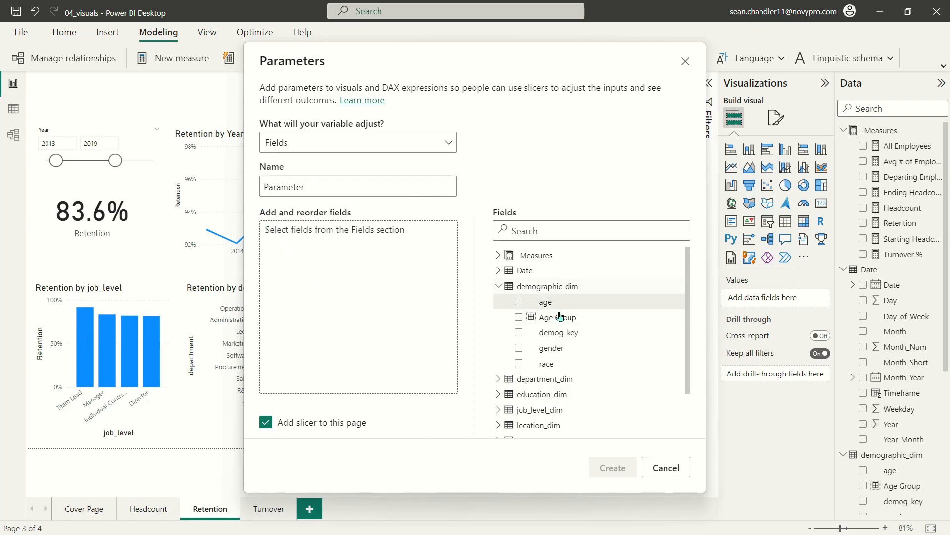
{"action": "left_click", "coordinate": [519, 317]}
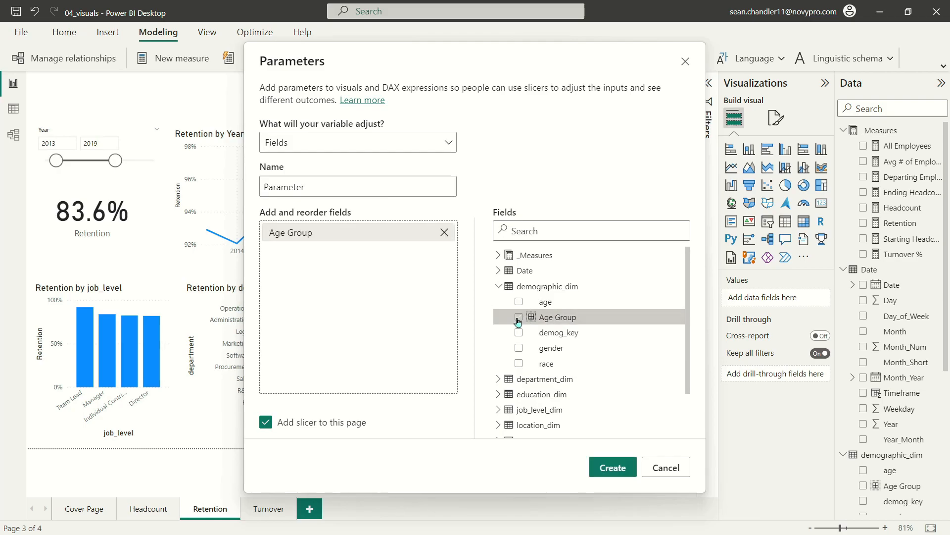
{"action": "left_click", "coordinate": [518, 351]}
{"action": "left_click", "coordinate": [518, 364]}
Add department from department_dim and education from education_dim to the parameter's fields
{"action": "scroll", "coordinate": [524, 329], "scroll_direction": "down", "scroll_amount": 2}
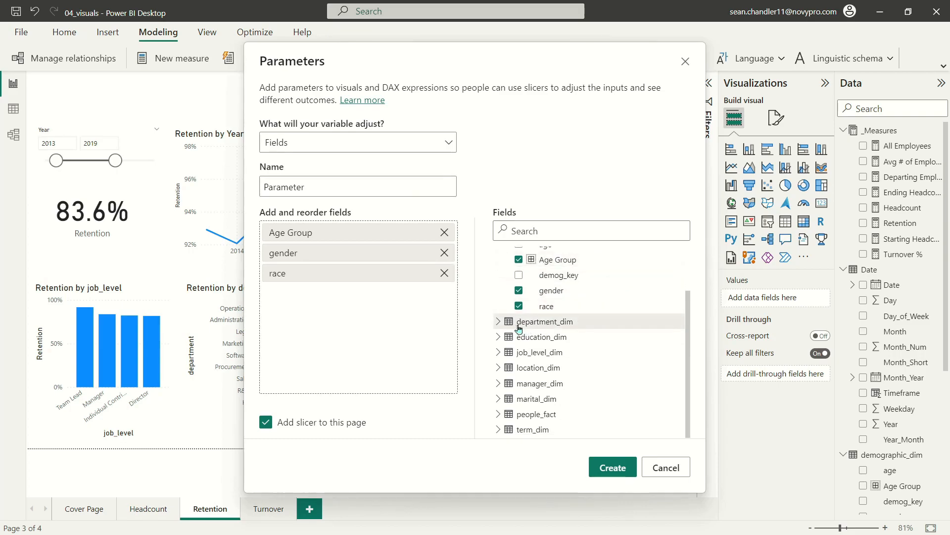
{"action": "left_click", "coordinate": [499, 322]}
{"action": "left_click", "coordinate": [519, 337]}
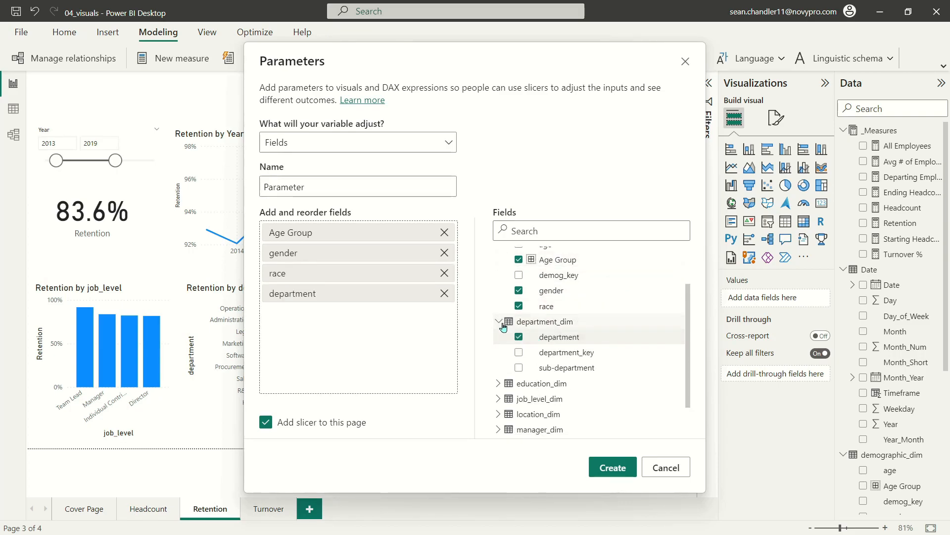
{"action": "left_click", "coordinate": [499, 321]}
{"action": "left_click", "coordinate": [499, 337]}
{"action": "left_click", "coordinate": [519, 351]}
{"action": "left_click", "coordinate": [499, 337]}
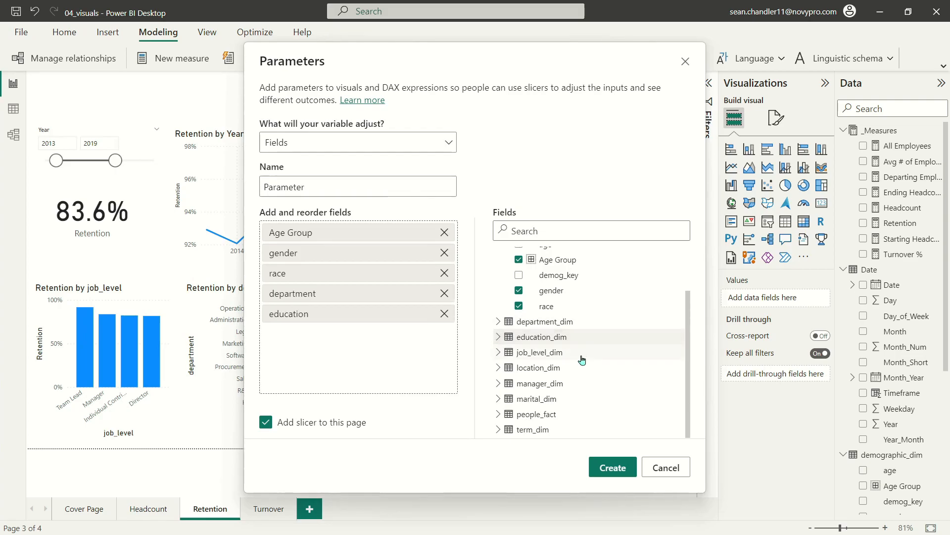
Add job_level from job_level_dim and location from location_dim to the parameter's fields
{"action": "left_click", "coordinate": [499, 352]}
{"action": "left_click", "coordinate": [519, 368]}
{"action": "left_click", "coordinate": [499, 352]}
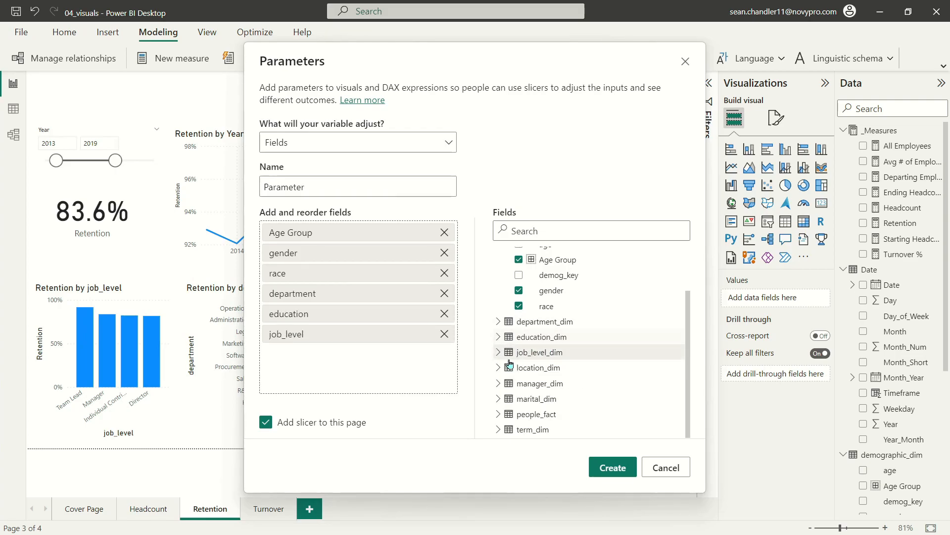
{"action": "left_click", "coordinate": [517, 367]}
{"action": "left_click", "coordinate": [519, 383]}
{"action": "left_click", "coordinate": [517, 368]}
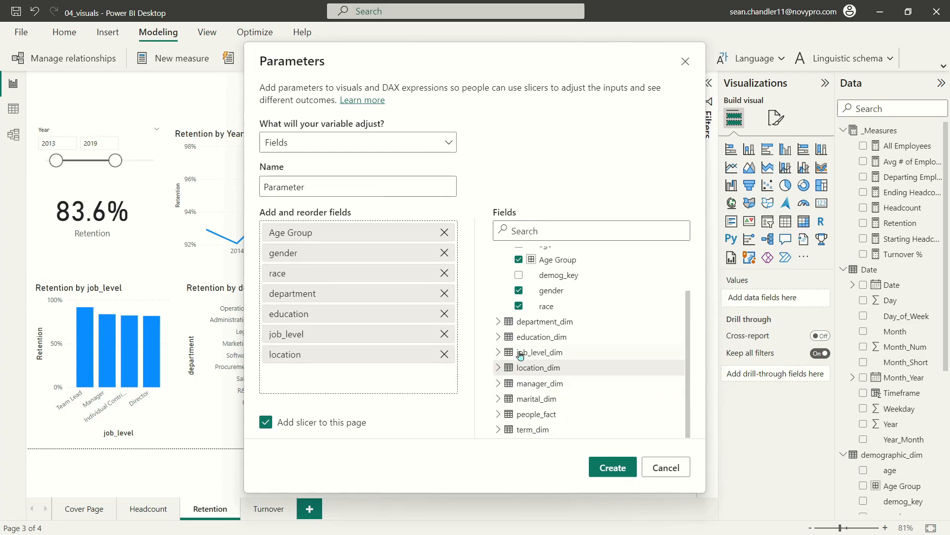
Add marital_status from marital_dim to the parameter's fields, leaving the marital_dim key out
{"action": "left_click", "coordinate": [499, 399]}
{"action": "left_click", "coordinate": [519, 414]}
{"action": "left_click", "coordinate": [519, 414]}
{"action": "left_click", "coordinate": [519, 429]}
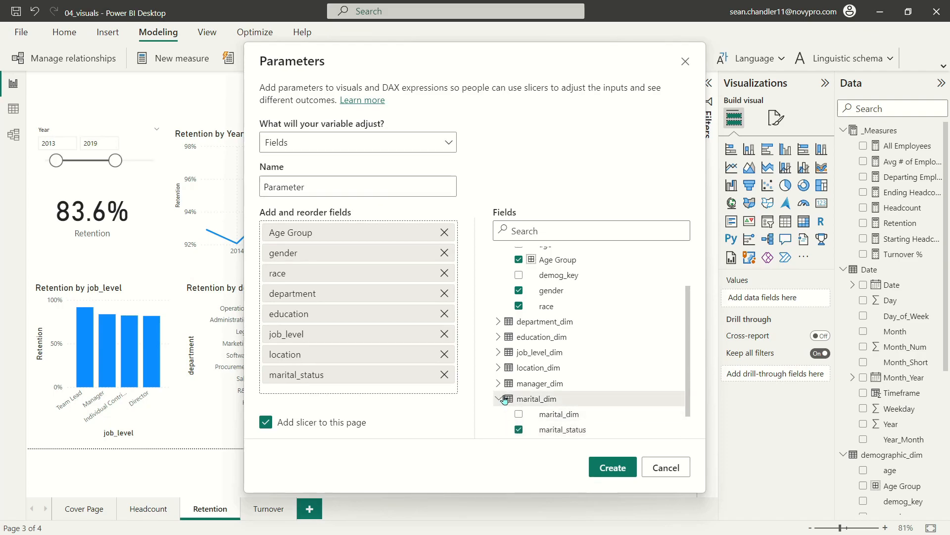
Order the fields as department, location, job_level, Age Group, gender, race, marital_status, education, and create the parameter with a slicer on this page
{"action": "left_click_drag", "start_coordinate": [285, 291], "coordinate": [307, 225]}
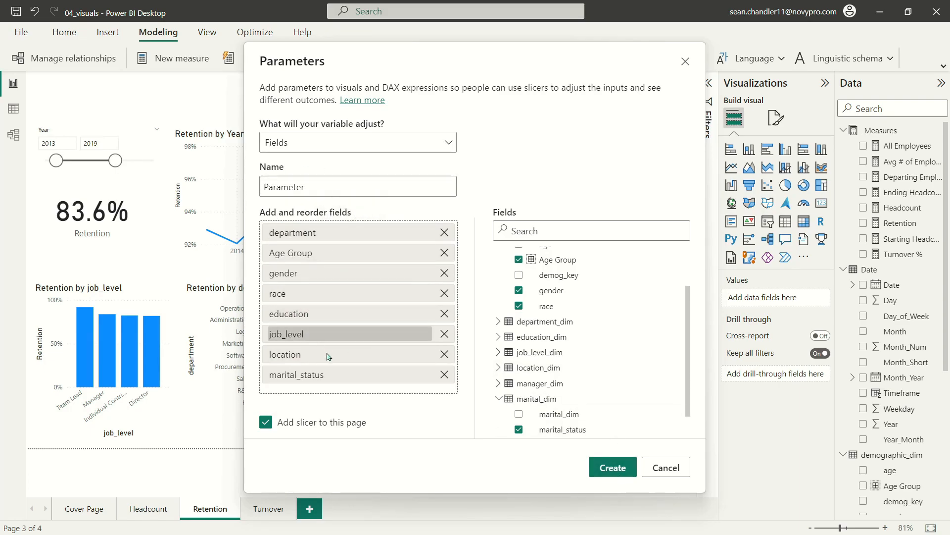
{"action": "left_click_drag", "start_coordinate": [349, 355], "coordinate": [316, 248]}
{"action": "left_click_drag", "start_coordinate": [308, 357], "coordinate": [320, 267]}
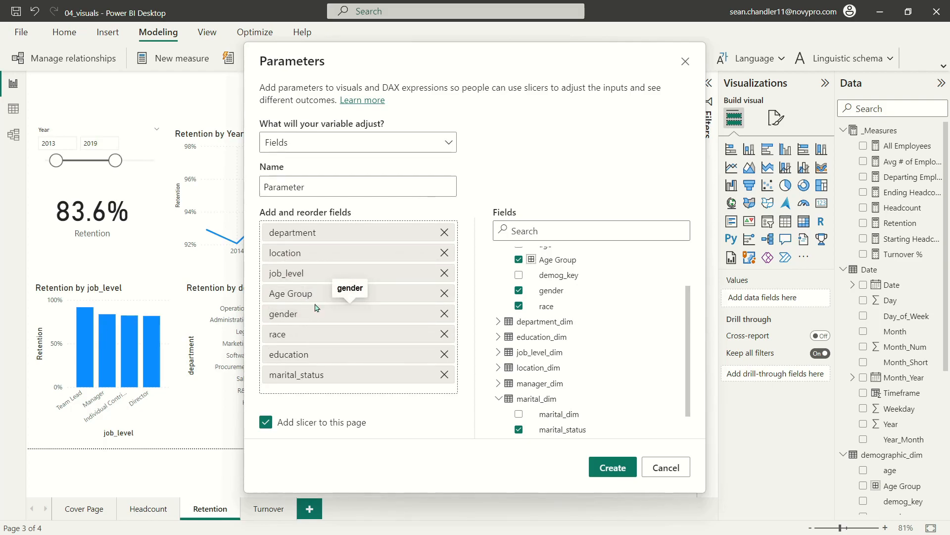
{"action": "left_click_drag", "start_coordinate": [299, 375], "coordinate": [315, 354]}
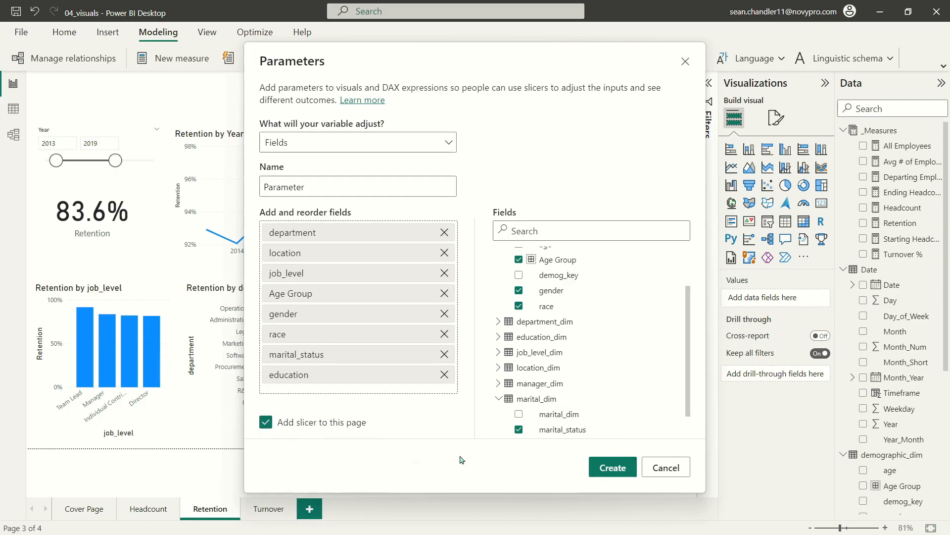
{"action": "left_click", "coordinate": [617, 469]}
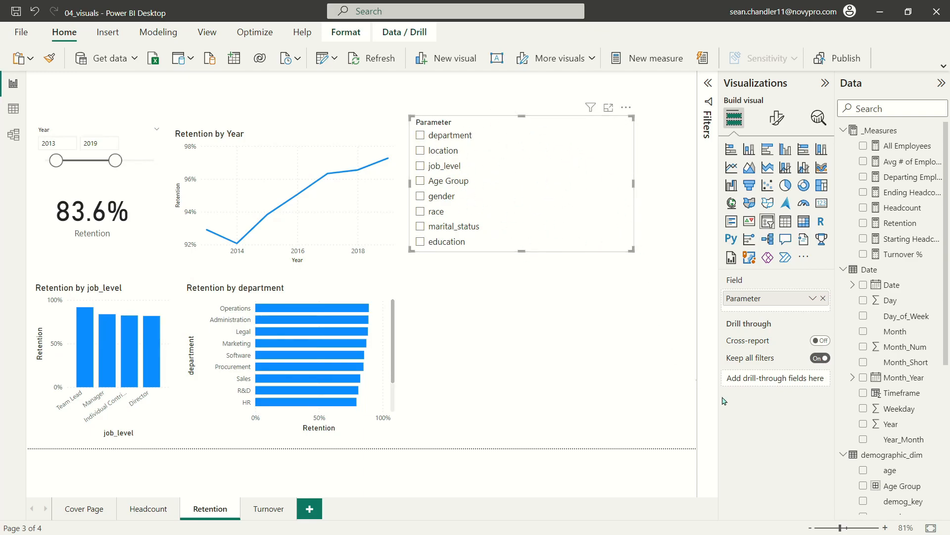
Examine the Parameter table's DAX definition, including the NAMEOF references for department and location and the order number in the department row
{"action": "left_click", "coordinate": [844, 460]}
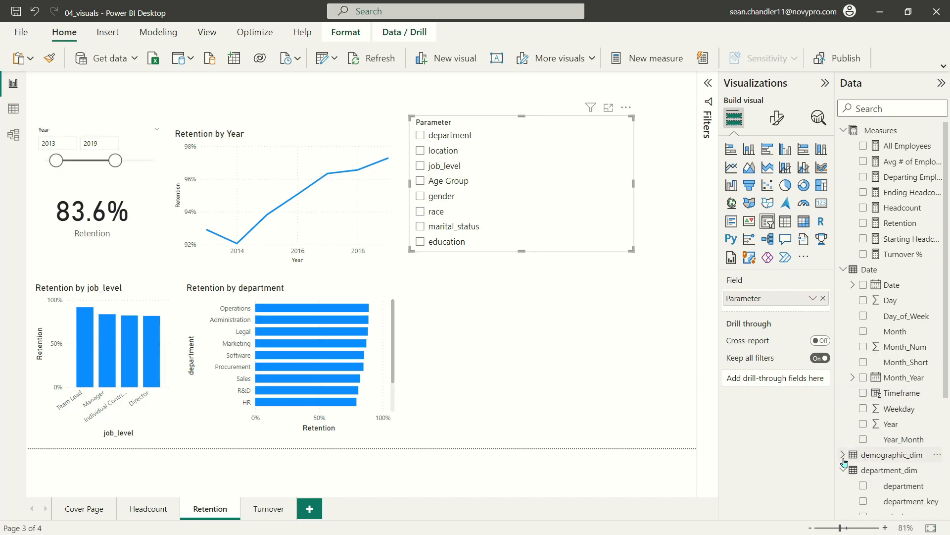
{"action": "scroll", "coordinate": [889, 347], "scroll_direction": "down", "scroll_amount": 3}
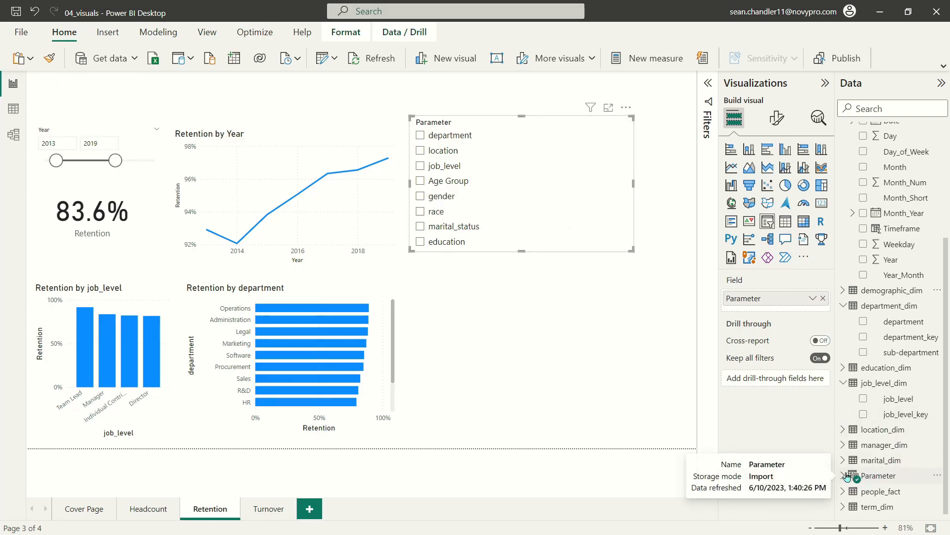
{"action": "left_click", "coordinate": [876, 478]}
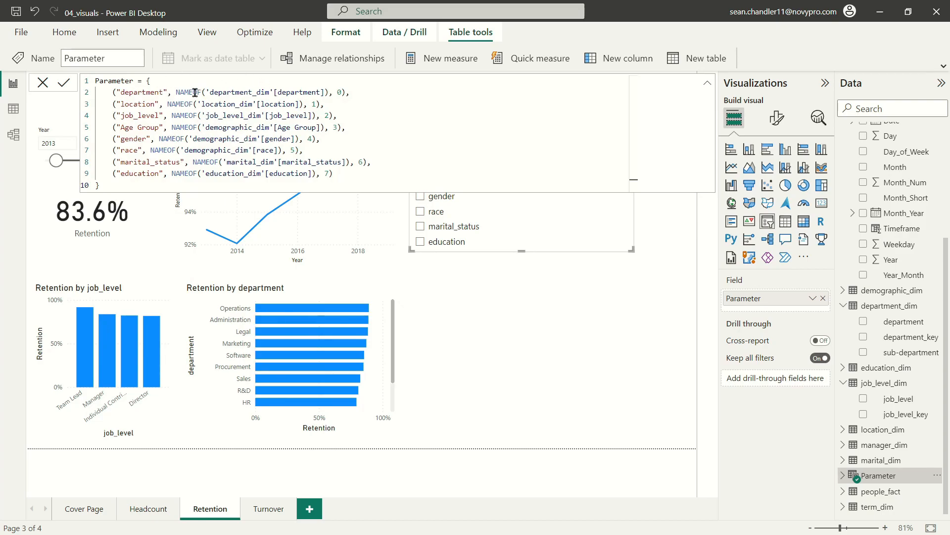
{"action": "left_click_drag", "start_coordinate": [176, 92], "coordinate": [331, 94]}
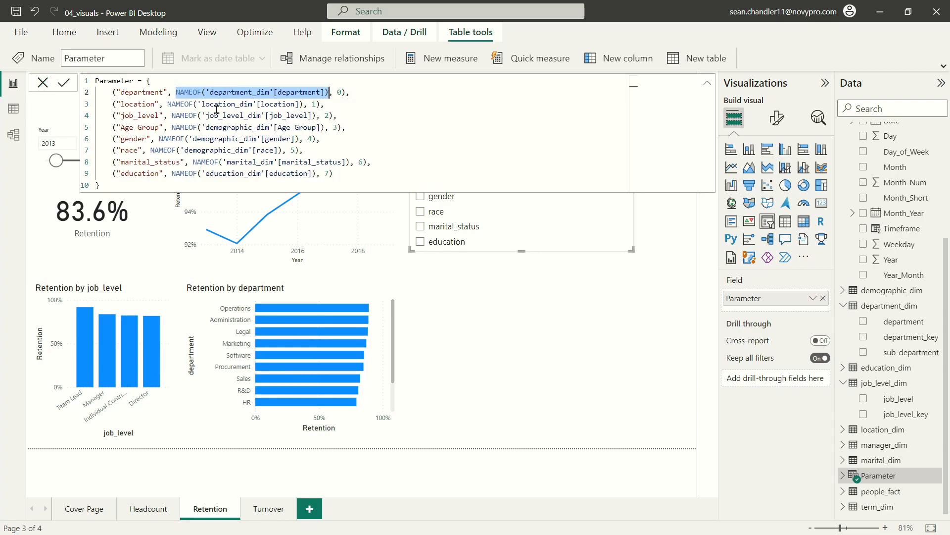
{"action": "left_click_drag", "start_coordinate": [169, 103], "coordinate": [301, 105]}
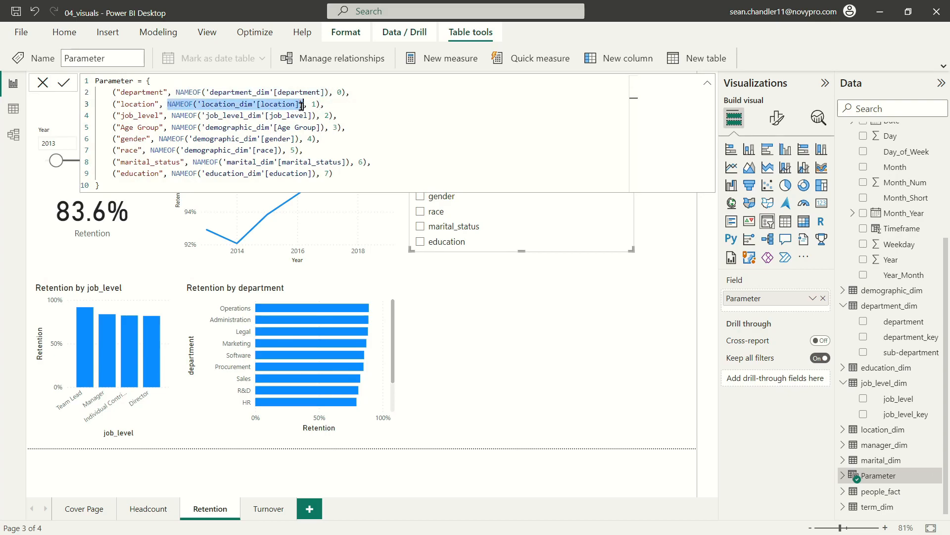
{"action": "left_click", "coordinate": [338, 92]}
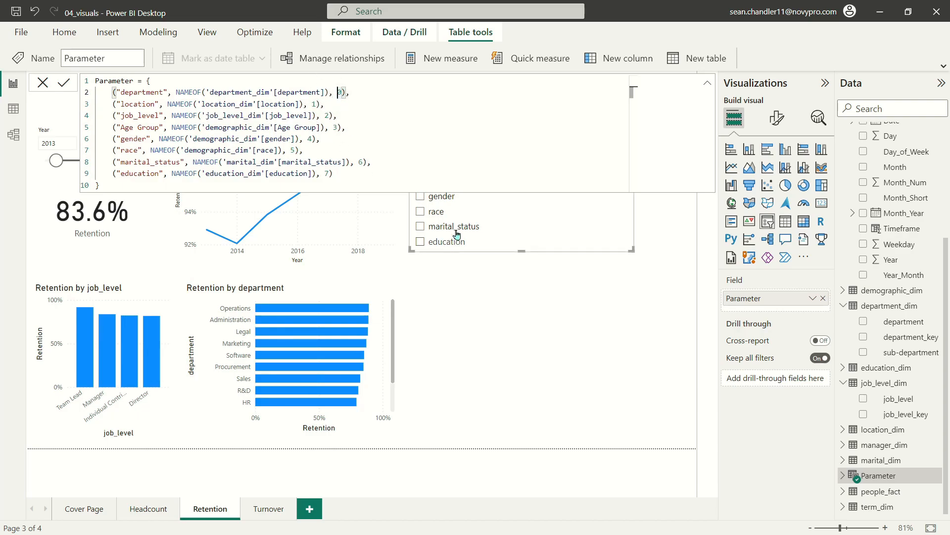
In the Parameter table's formula, rename the first three display labels to "Department", "Location" and "Job Level"
{"action": "left_click", "coordinate": [144, 83]}
{"action": "left_click", "coordinate": [123, 92]}
{"action": "key", "text": "Delete"}
{"action": "type", "text": "D"}
{"action": "left_click", "coordinate": [121, 104]}
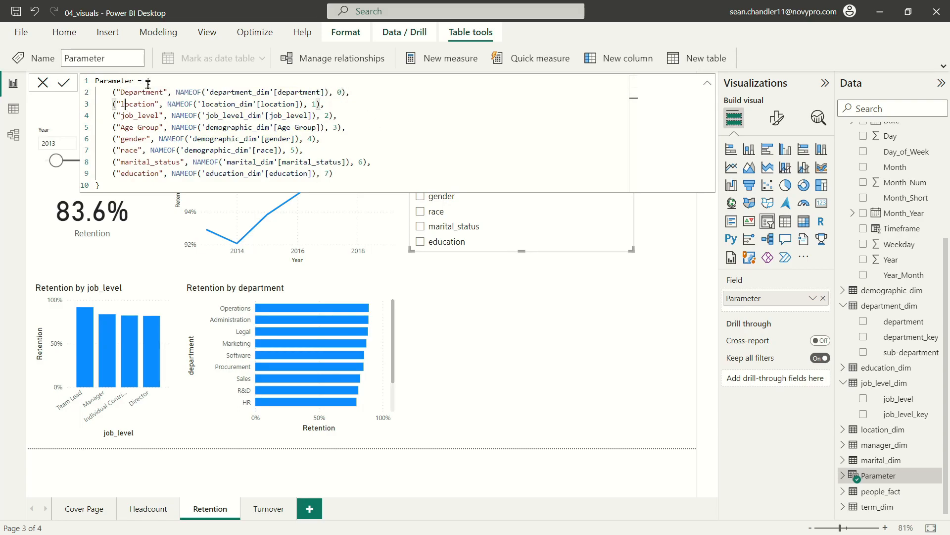
{"action": "key", "text": "Delete"}
{"action": "type", "text": "L"}
{"action": "left_click_drag", "start_coordinate": [141, 119], "coordinate": [125, 117]}
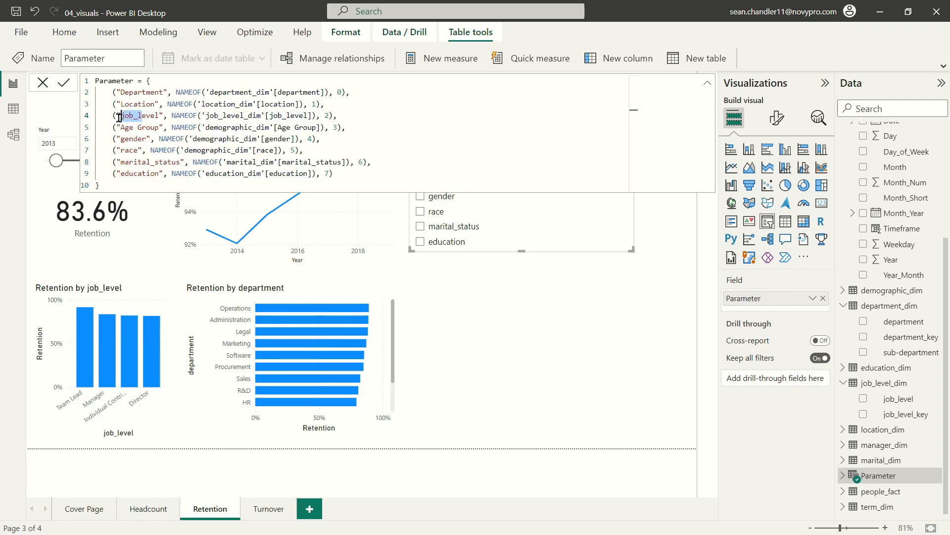
{"action": "type", "text": "Job L"}
Rename the remaining lowercase labels to "Gender", "Race", "Marital Status" and "Education", and commit the Parameter formula
{"action": "left_click", "coordinate": [121, 139]}
{"action": "key", "text": "Delete"}
{"action": "type", "text": "G"}
{"action": "left_click", "coordinate": [122, 151]}
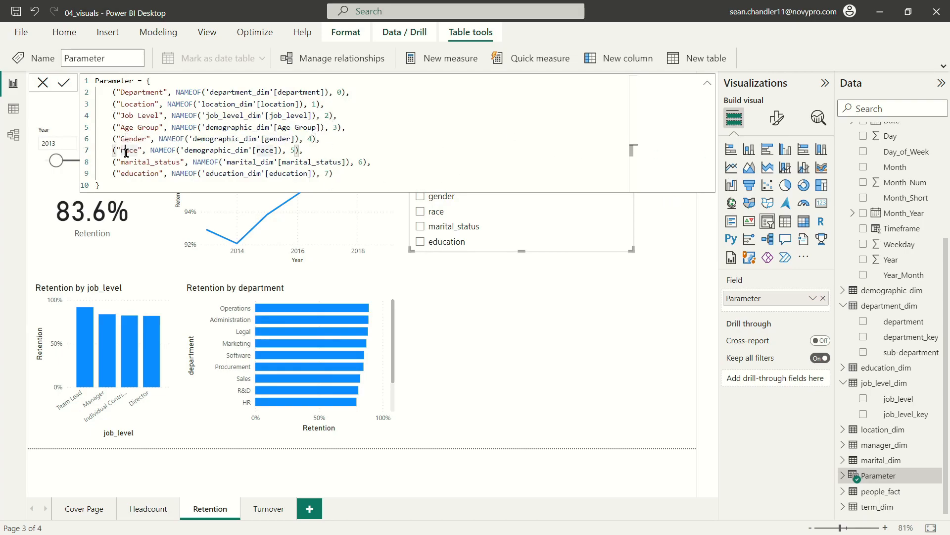
{"action": "key", "text": "Delete"}
{"action": "type", "text": "R"}
{"action": "left_click_drag", "start_coordinate": [159, 160], "coordinate": [125, 162]}
{"action": "type", "text": "Marital S"}
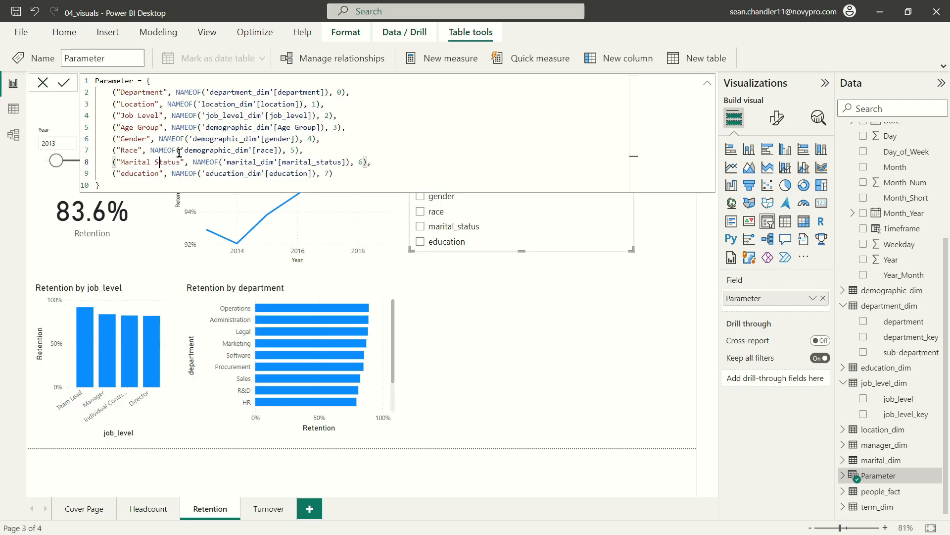
{"action": "left_click", "coordinate": [128, 173]}
{"action": "key", "text": "BackSpace"}
{"action": "type", "text": "E"}
{"action": "key", "text": "Return"}
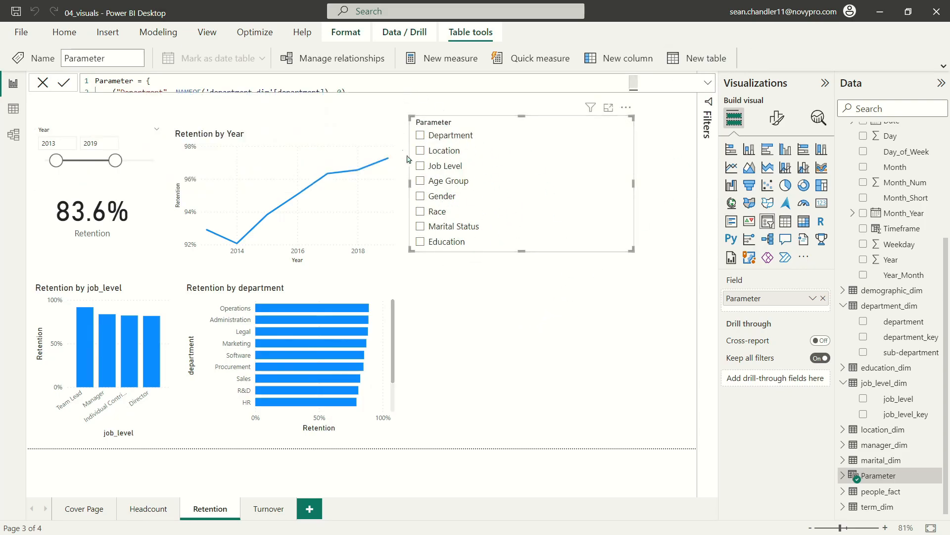
Move the Parameter slicer slightly up and to the right on the page and set its style to Dropdown
{"action": "left_click_drag", "start_coordinate": [532, 128], "coordinate": [548, 118]}
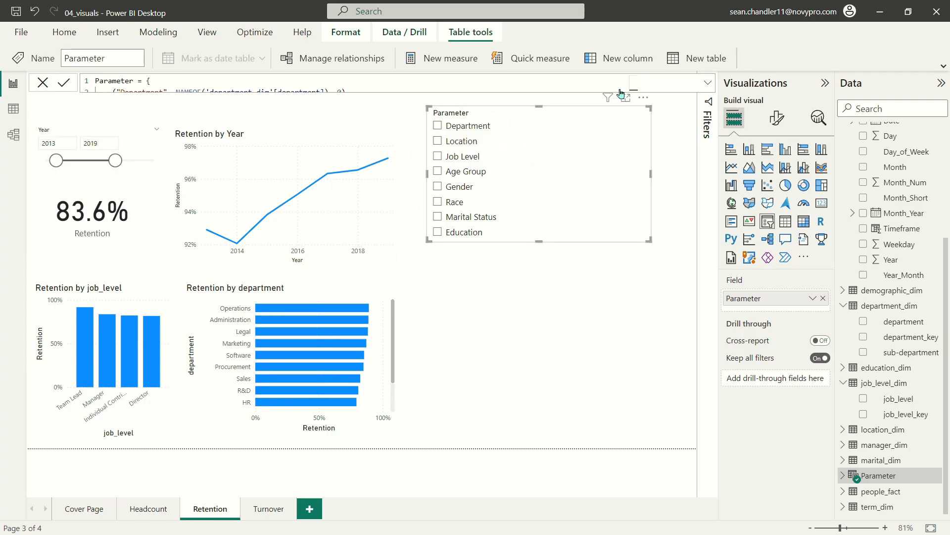
{"action": "left_click", "coordinate": [777, 117]}
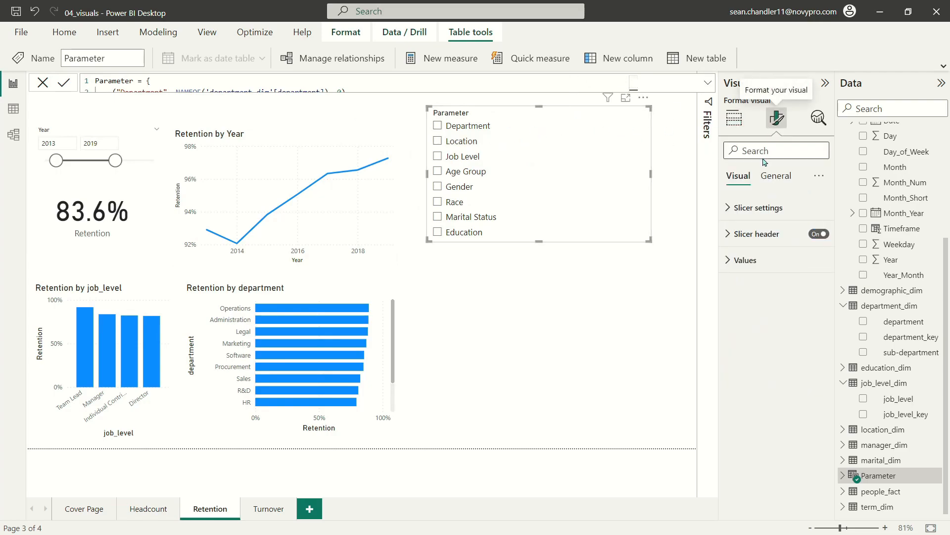
{"action": "left_click", "coordinate": [789, 207]}
{"action": "left_click", "coordinate": [776, 273]}
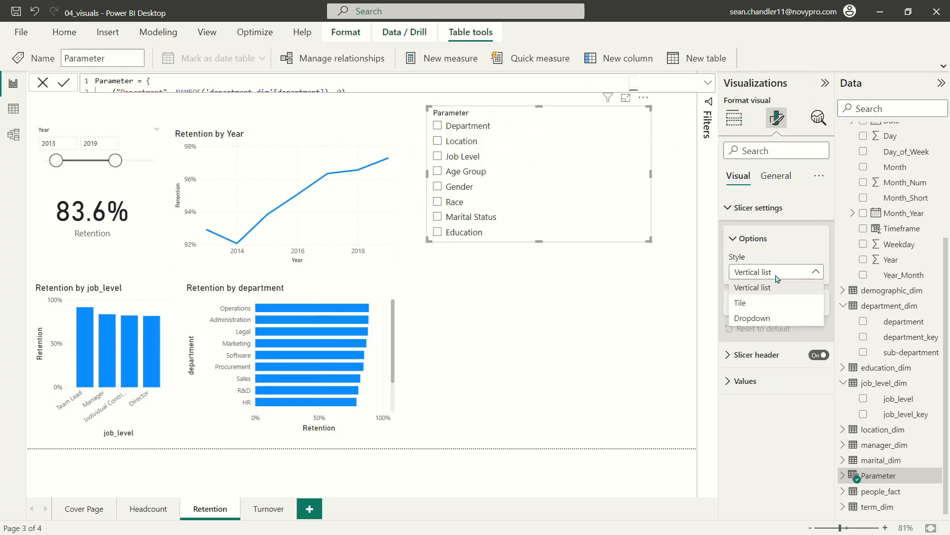
{"action": "left_click", "coordinate": [766, 320]}
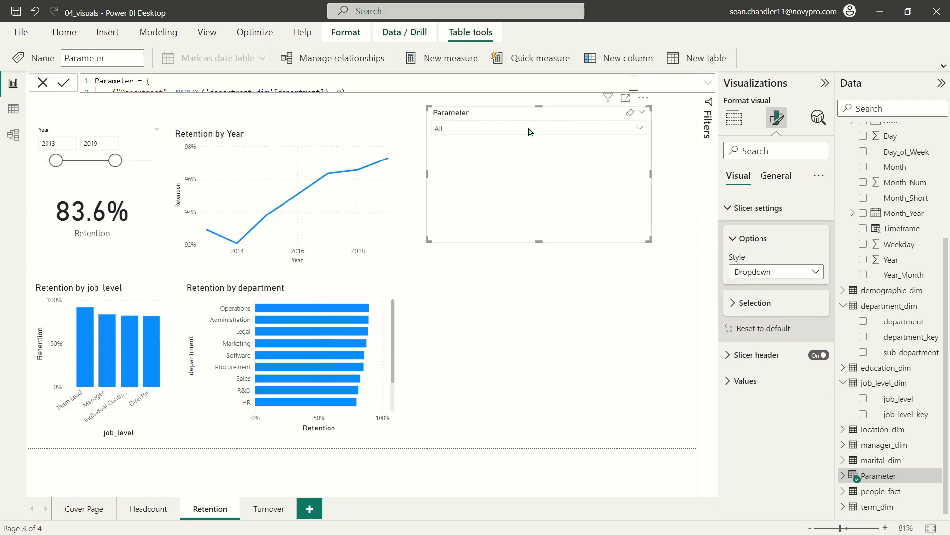
Choose Location in the Parameter slicer and shrink the slicer's height to fit the dropdown
{"action": "left_click", "coordinate": [556, 133]}
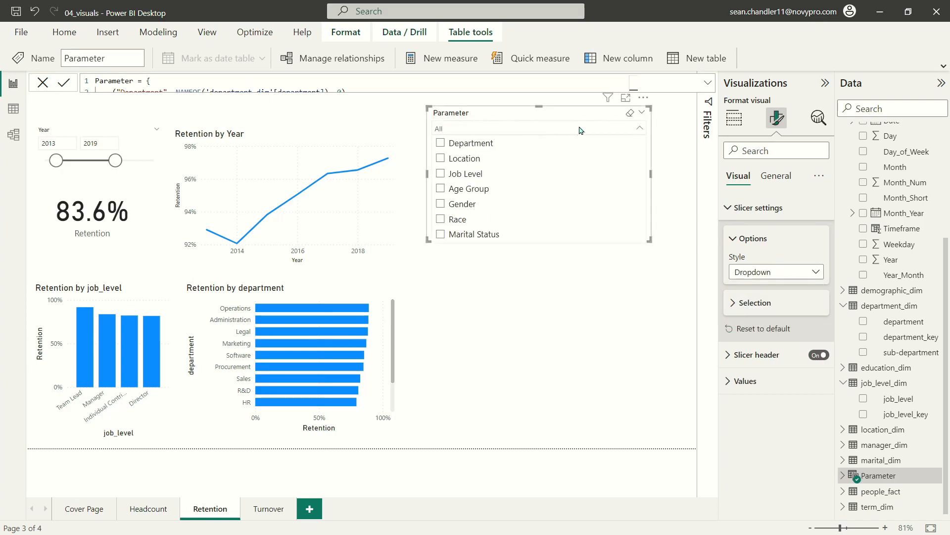
{"action": "left_click", "coordinate": [461, 163]}
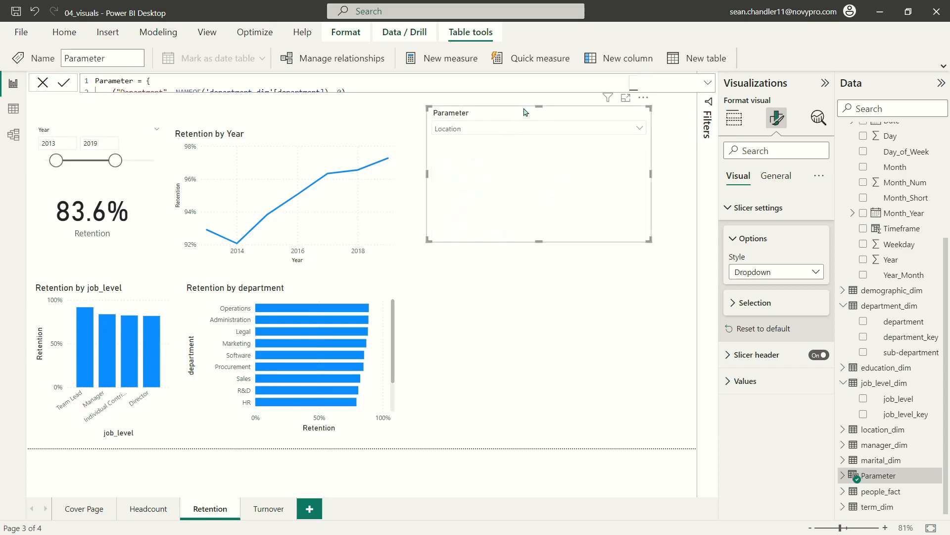
{"action": "left_click_drag", "start_coordinate": [539, 241], "coordinate": [539, 149]}
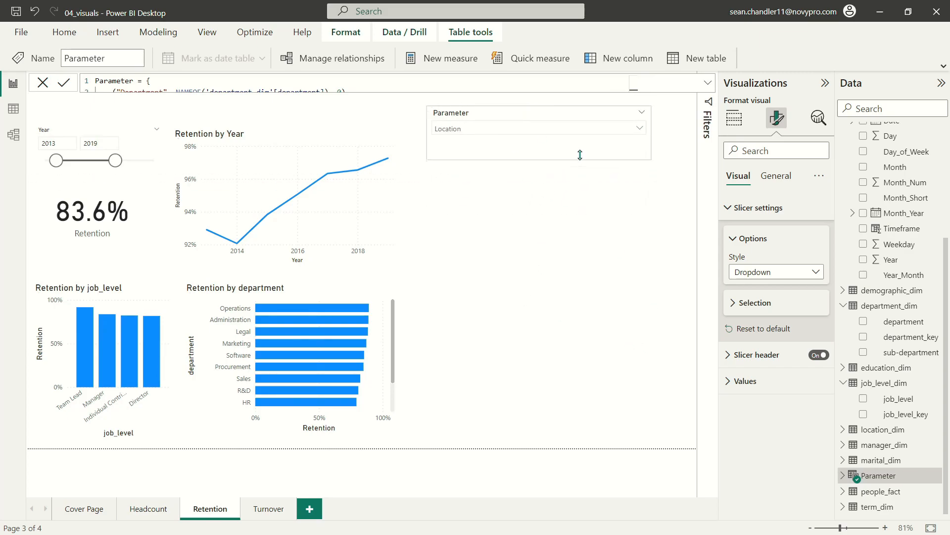
Add a line chart below the Parameter slicer and enlarge it to fill the empty area down to the page's lower edge
{"action": "left_click", "coordinate": [566, 270]}
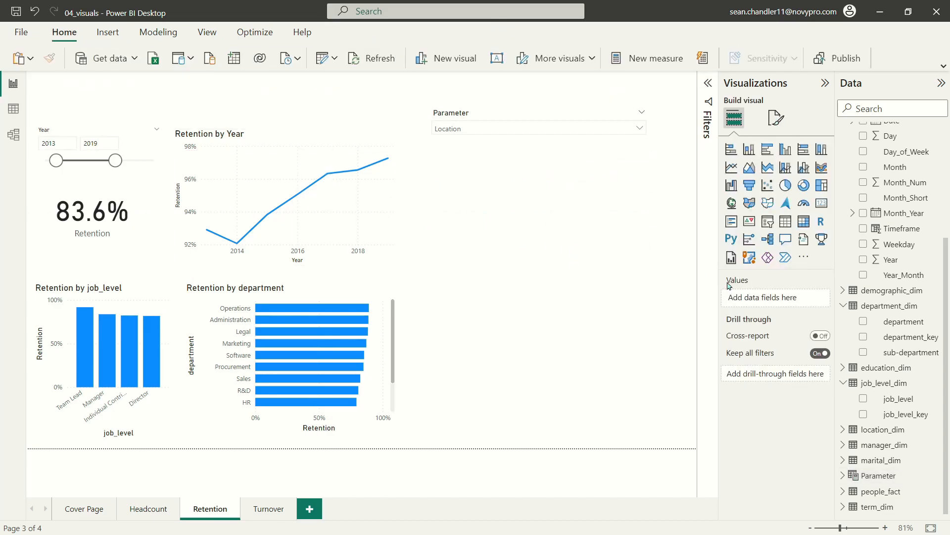
{"action": "left_click", "coordinate": [731, 167]}
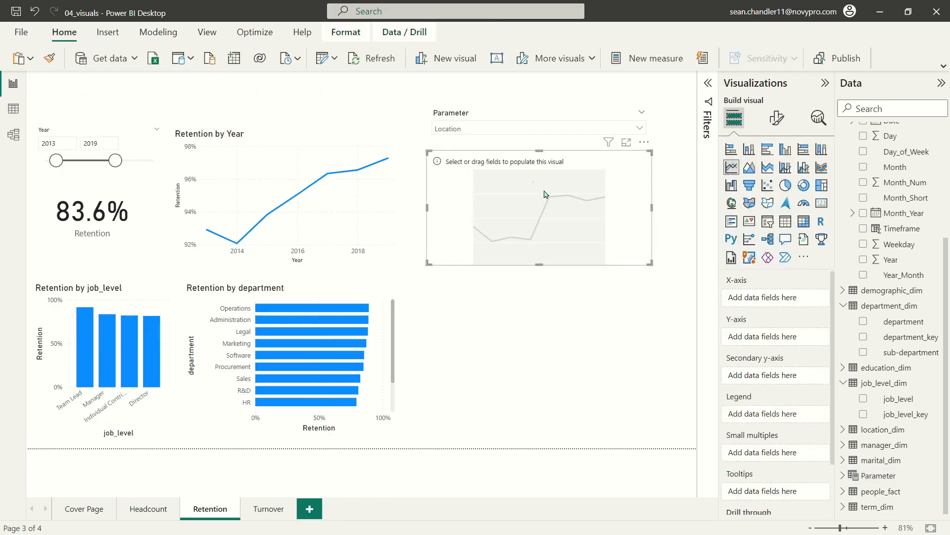
{"action": "left_click_drag", "start_coordinate": [650, 262], "coordinate": [673, 448]}
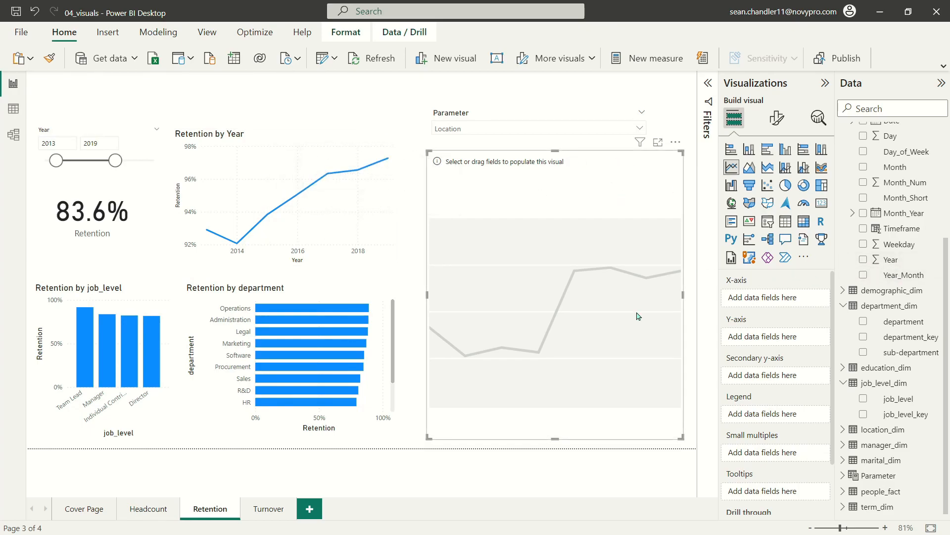
Populate the line chart with Year on the X-axis, the Parameter field as legend and the Retention measure on the Y-axis
{"action": "left_click_drag", "start_coordinate": [889, 261], "coordinate": [762, 298]}
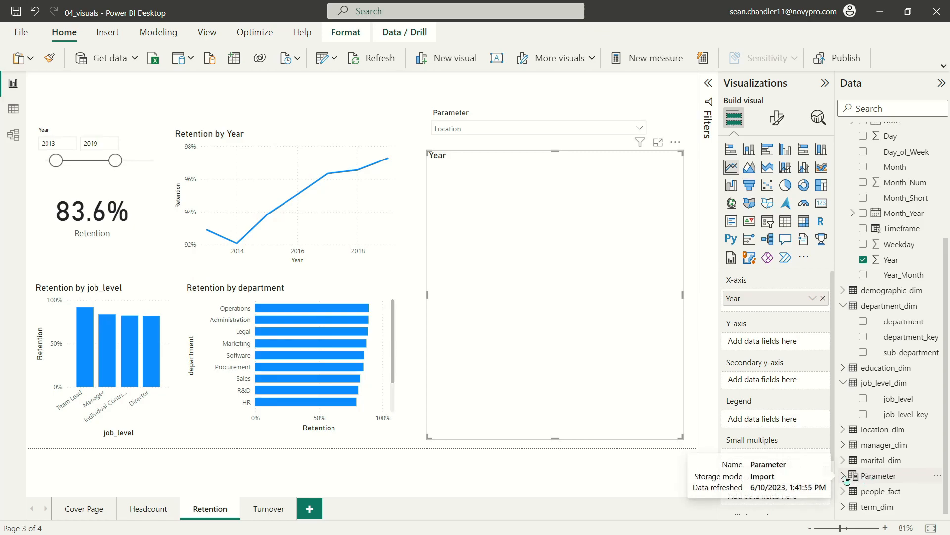
{"action": "left_click", "coordinate": [893, 475]}
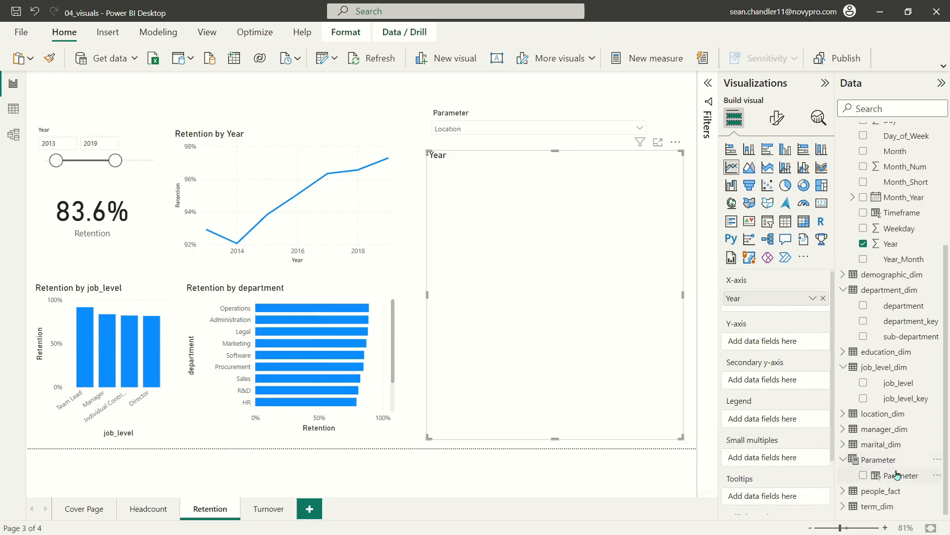
{"action": "left_click_drag", "start_coordinate": [899, 476], "coordinate": [733, 421]}
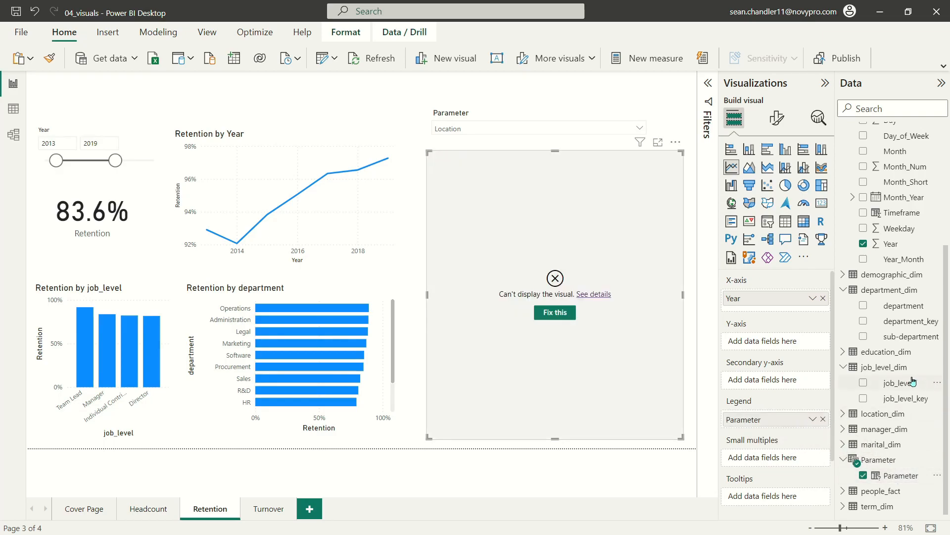
{"action": "scroll", "coordinate": [915, 382], "scroll_direction": "up", "scroll_amount": 4}
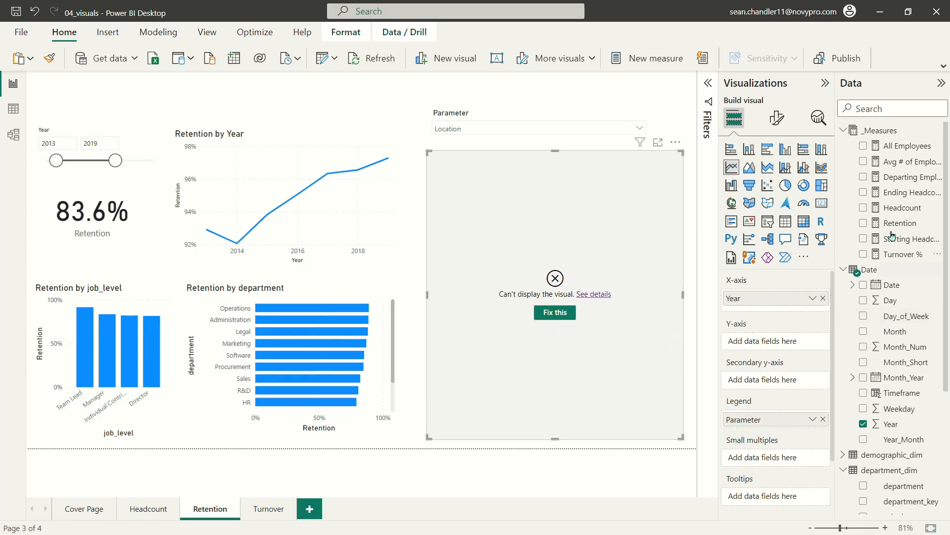
{"action": "left_click_drag", "start_coordinate": [900, 226], "coordinate": [784, 343]}
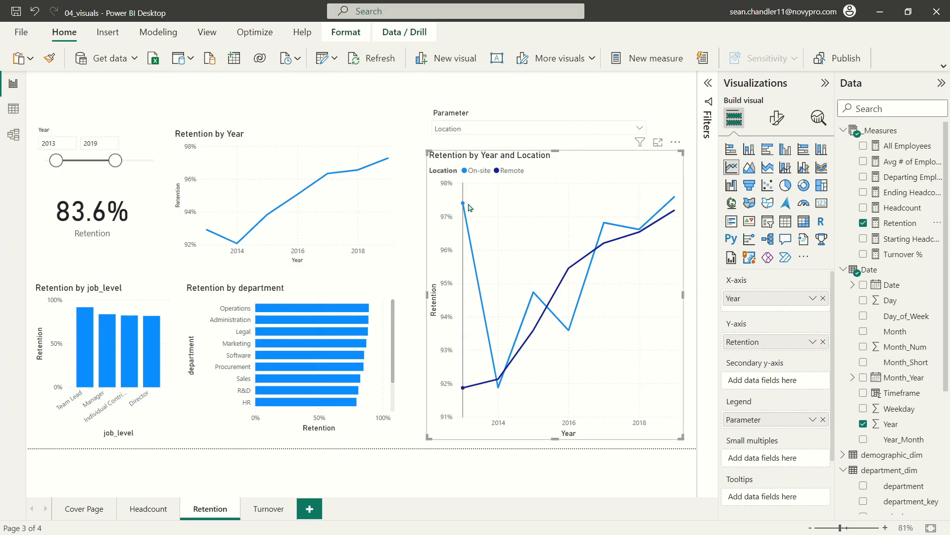
Switch the Parameter slicer through Job Level, Marital Status, Race and Gender to examine each retention breakdown in the line chart
{"action": "mouse_move", "coordinate": [559, 249]}
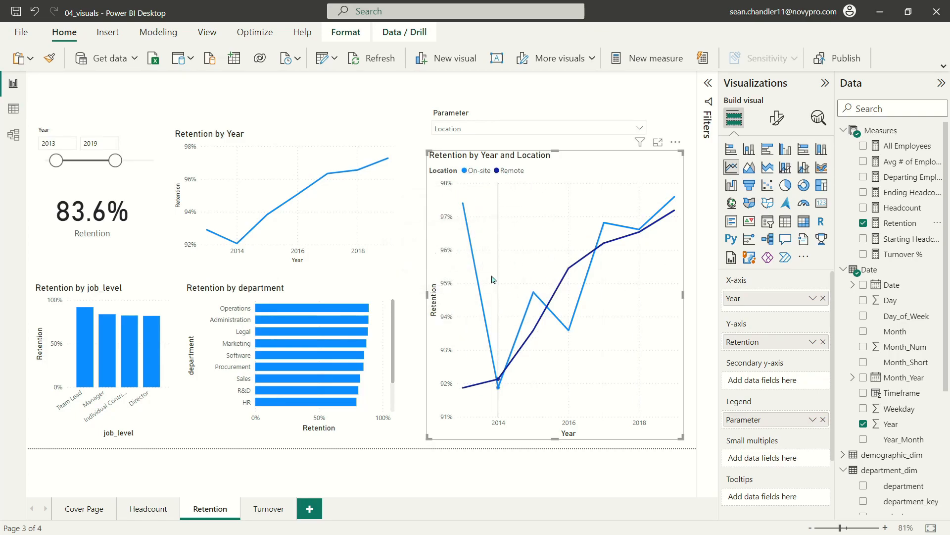
{"action": "left_click", "coordinate": [483, 131]}
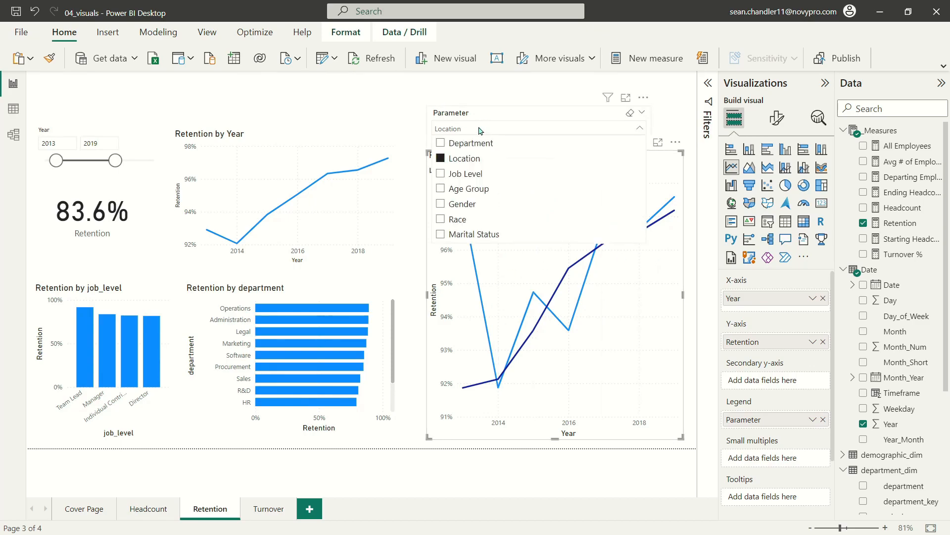
{"action": "left_click", "coordinate": [470, 174]}
{"action": "left_click", "coordinate": [456, 130]}
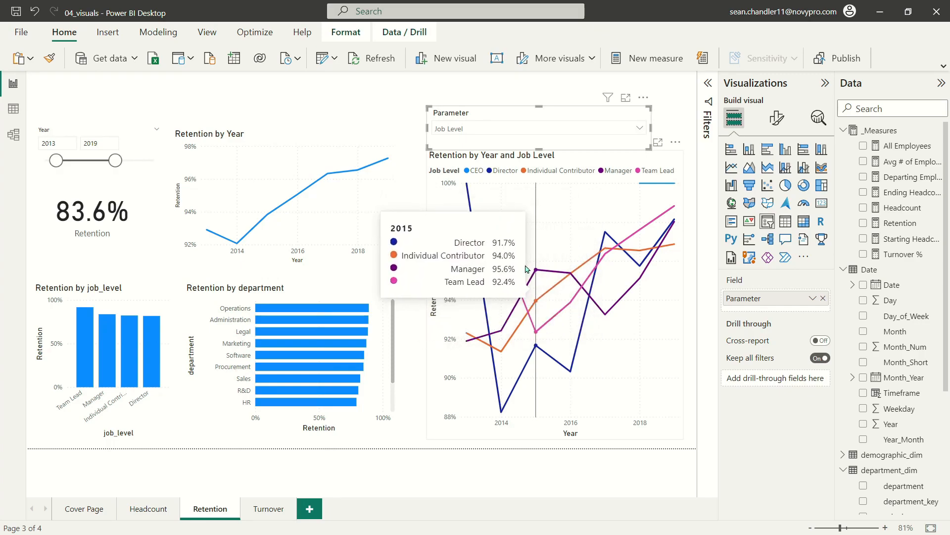
{"action": "left_click", "coordinate": [516, 129]}
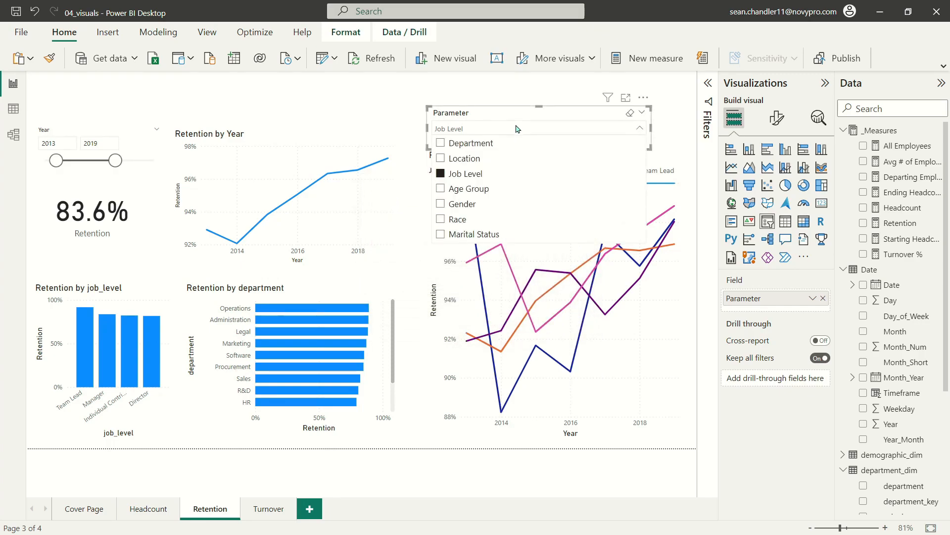
{"action": "left_click", "coordinate": [459, 235]}
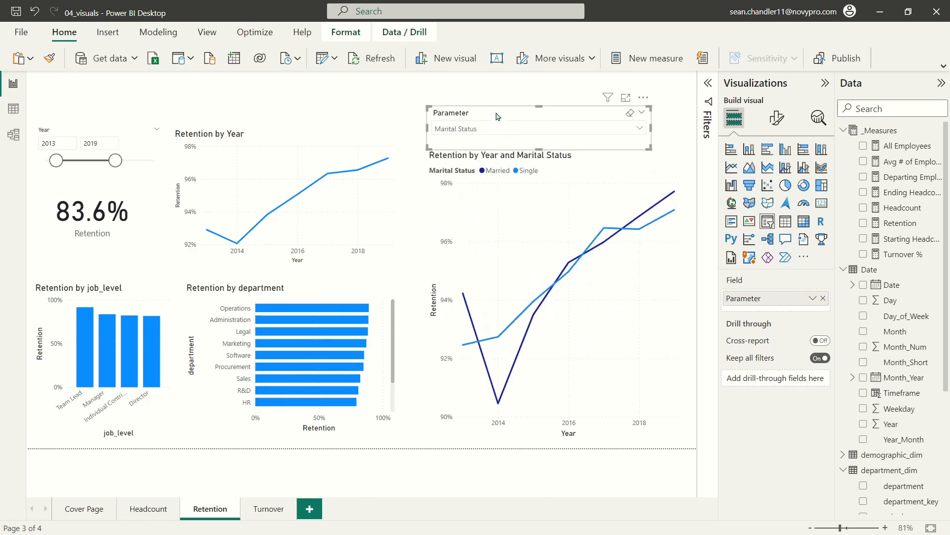
{"action": "left_click", "coordinate": [504, 130]}
{"action": "left_click", "coordinate": [458, 218]}
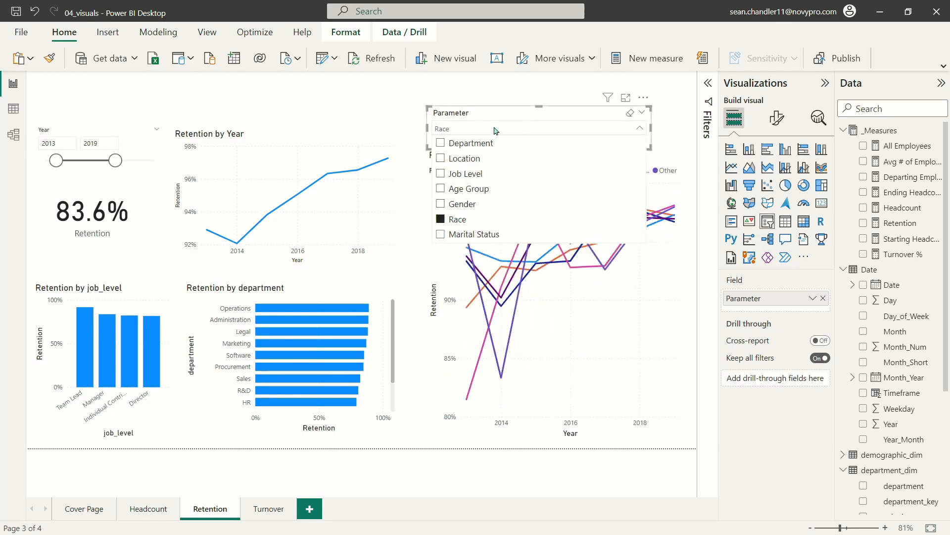
{"action": "left_click", "coordinate": [495, 130]}
{"action": "left_click", "coordinate": [458, 203]}
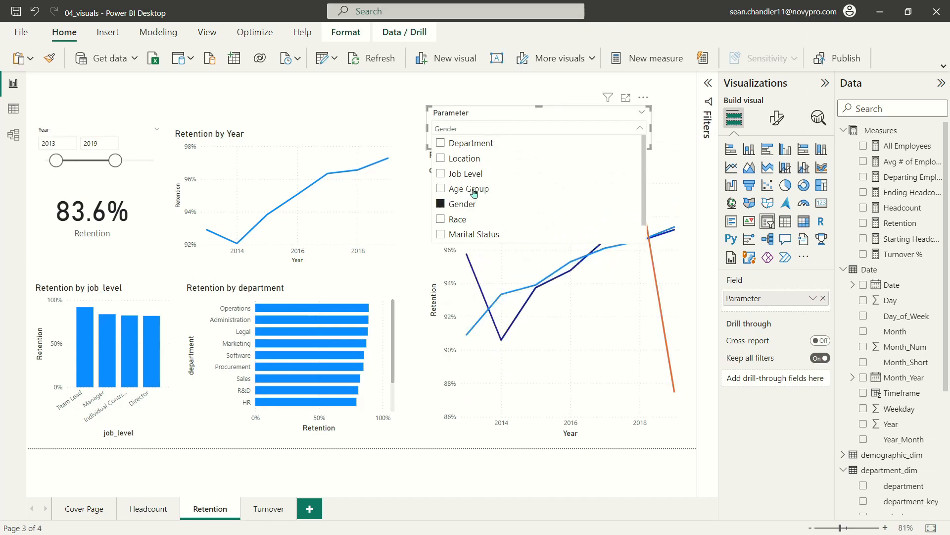
{"action": "left_click", "coordinate": [500, 124]}
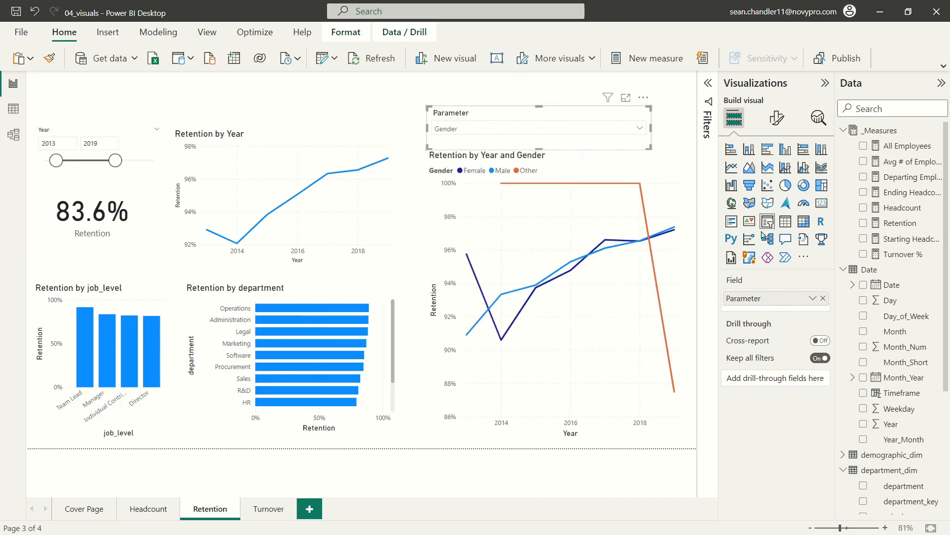
Check the Age Group breakdown, return the Parameter slicer to Location, and examine the line chart's retention from 2013 to 2019
{"action": "left_click", "coordinate": [538, 128]}
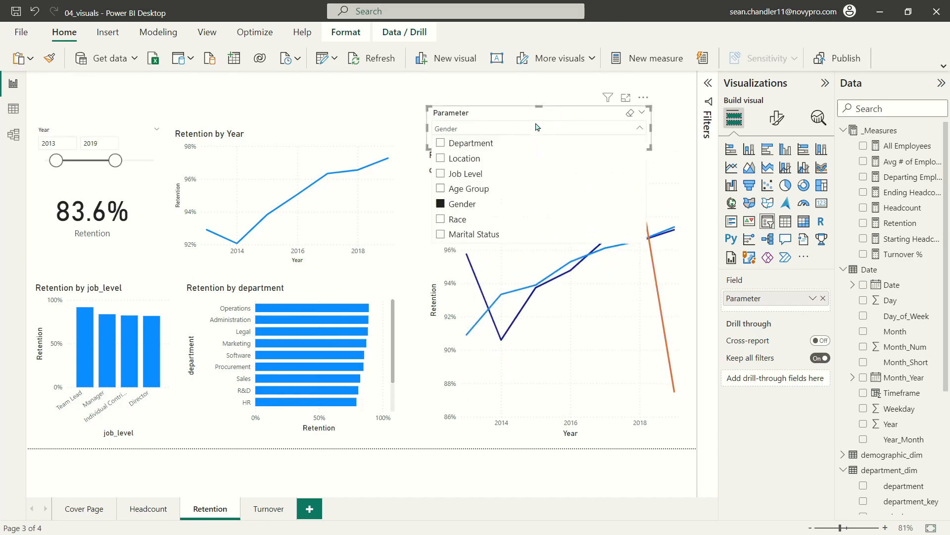
{"action": "left_click", "coordinate": [475, 190]}
{"action": "left_click", "coordinate": [524, 130]}
{"action": "left_click", "coordinate": [463, 159]}
{"action": "left_click", "coordinate": [531, 98]}
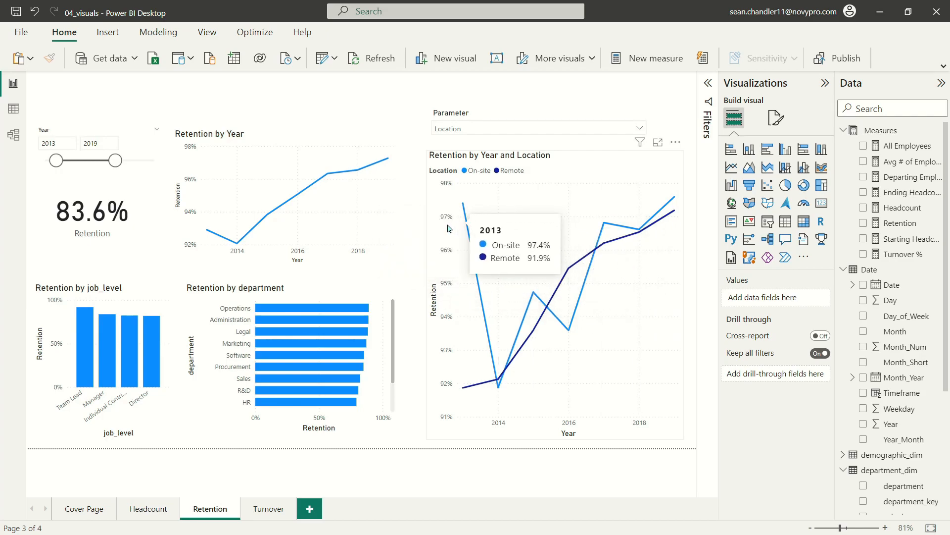
{"action": "mouse_move", "coordinate": [466, 230]}
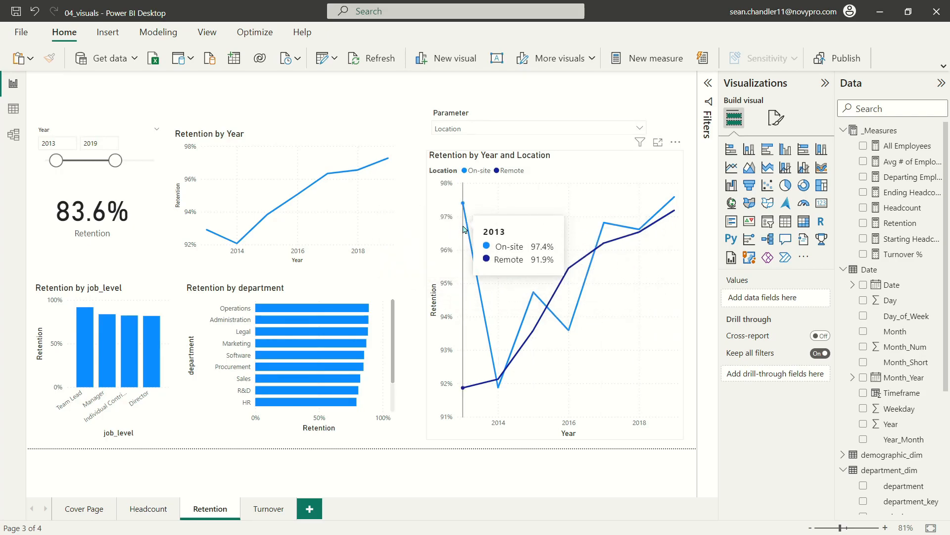
{"action": "mouse_move", "coordinate": [675, 213]}
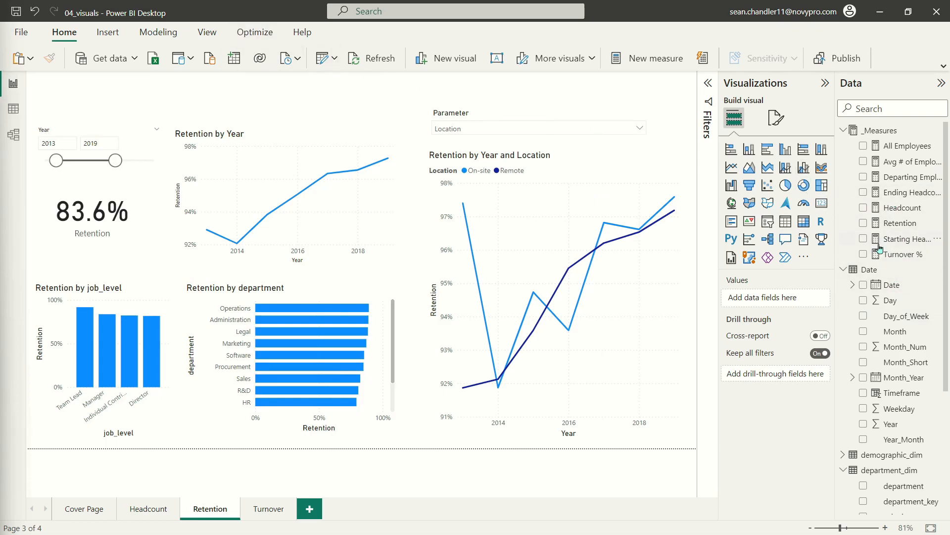
Create a new measure in the _Measures table named Min-Max Retention and begin its formula with SWITCH(TRUE(), on its own line
{"action": "right_click", "coordinate": [894, 253]}
{"action": "left_click", "coordinate": [812, 291]}
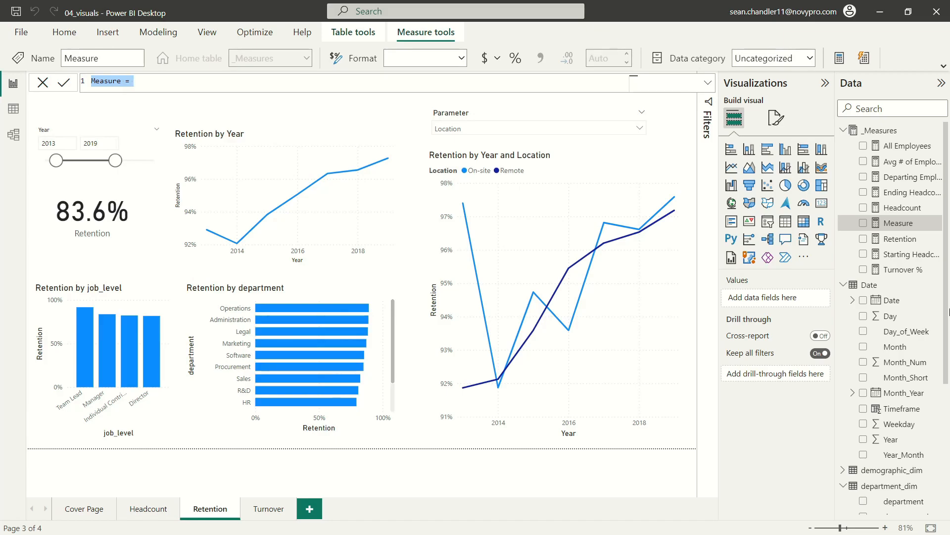
{"action": "type", "text": "M"}
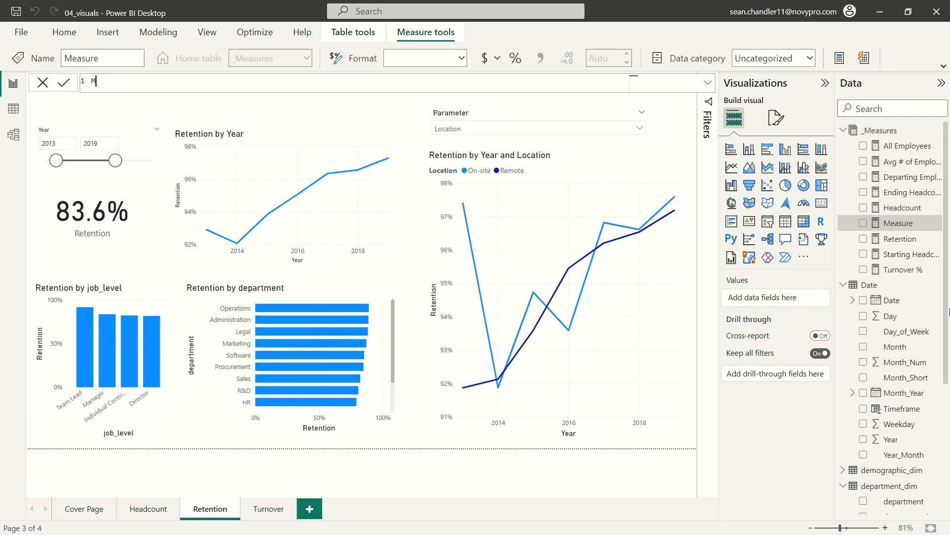
{"action": "type", "text": "in-Max Retention ="}
{"action": "key", "text": "shift+Return"}
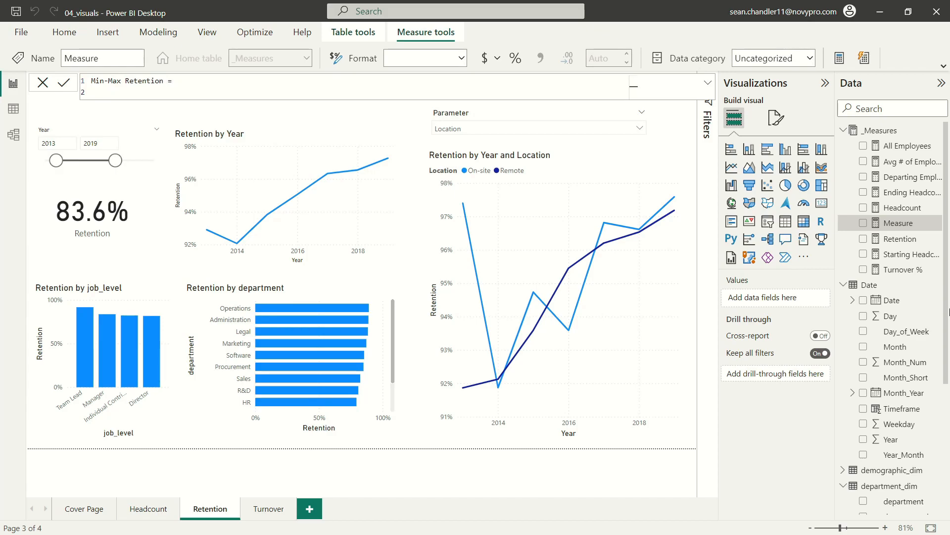
{"action": "type", "text": "SWI"}
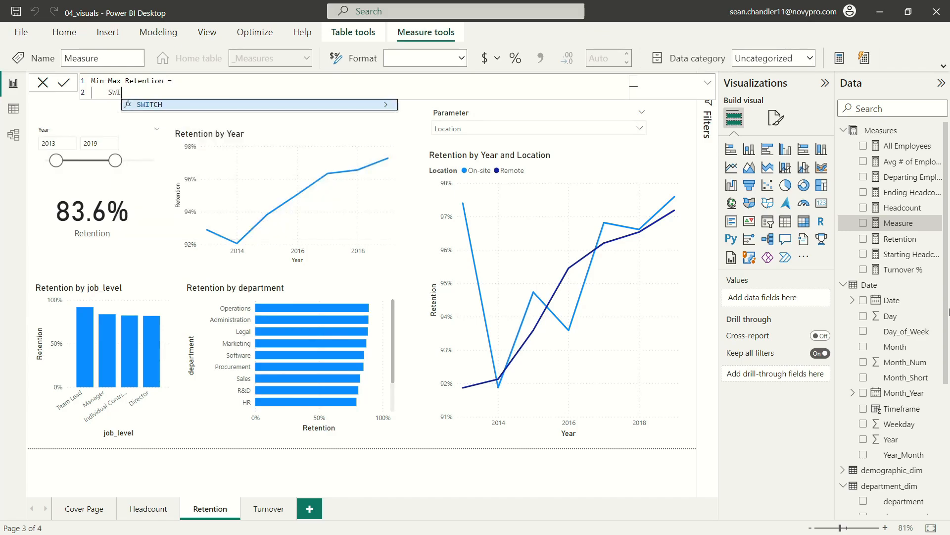
{"action": "type", "text": "TCH(TRUE(),"}
{"action": "key", "text": "shift+Return"}
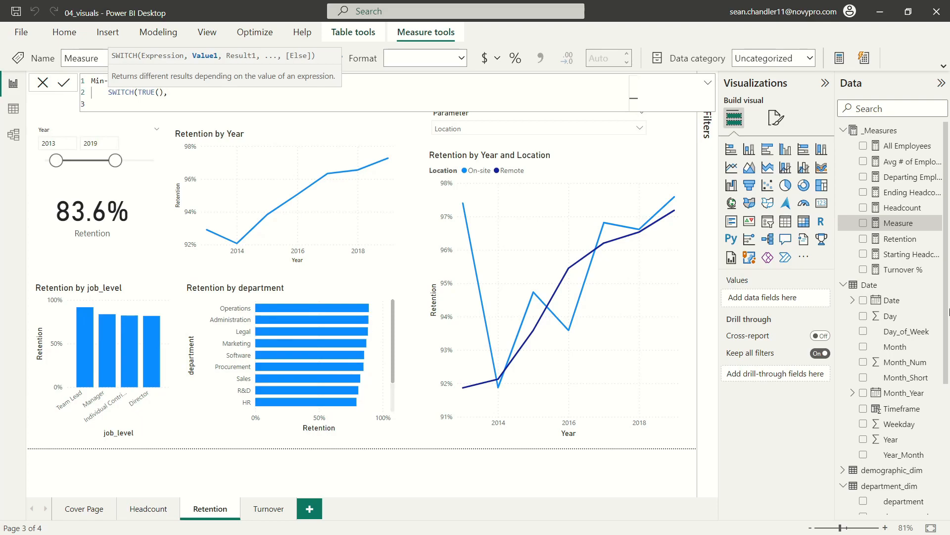
Begin the first SWITCH condition on an indented third line with SELECTEDVALUE('Date'[Year])
{"action": "type", "text": "selec"}
{"action": "key", "text": "BackSpace"}
{"action": "key", "text": "BackSpace"}
{"action": "key", "text": "BackSpace"}
{"action": "key", "text": "BackSpace"}
{"action": "key", "text": "BackSpace"}
{"action": "key", "text": "Tab"}
{"action": "type", "text": "Selectedva"}
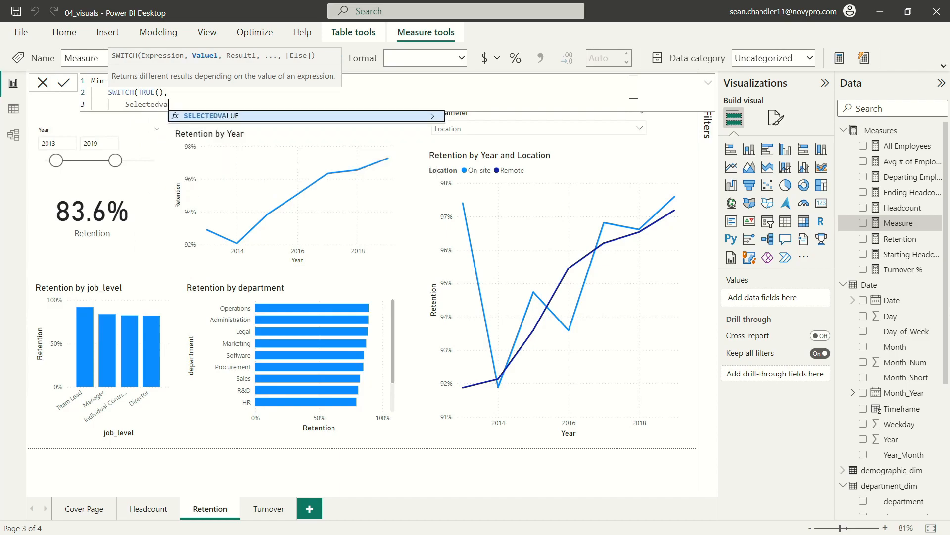
{"action": "key", "text": "Tab"}
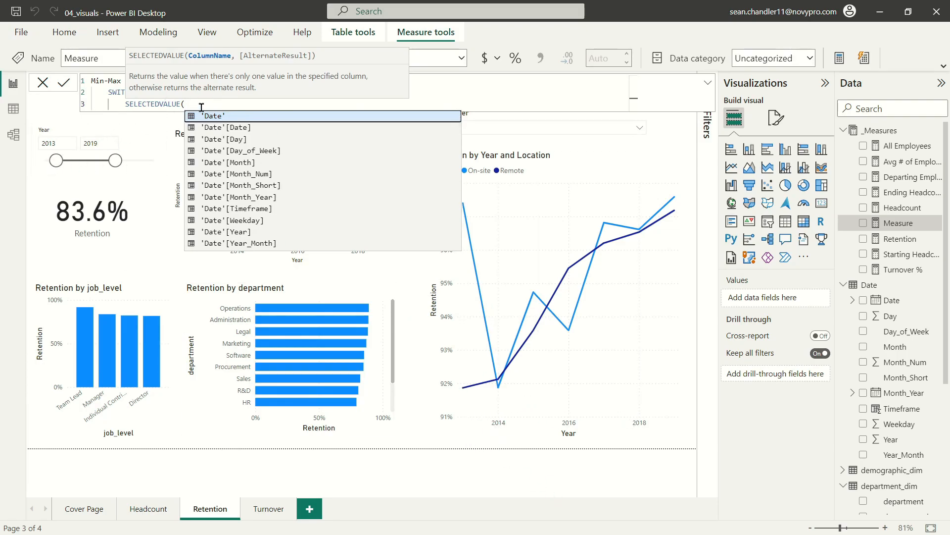
{"action": "type", "text": "year"}
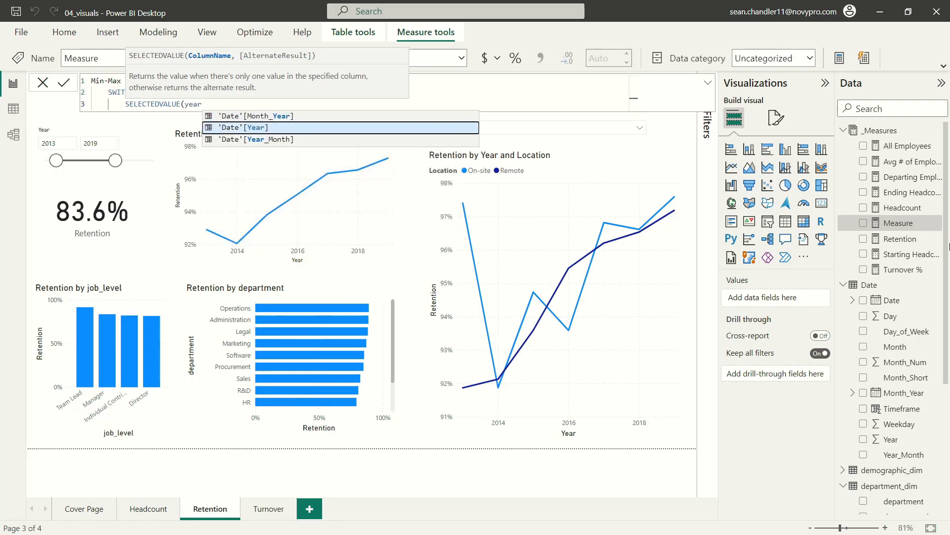
{"action": "key", "text": "Tab"}
{"action": "type", "text": ")"}
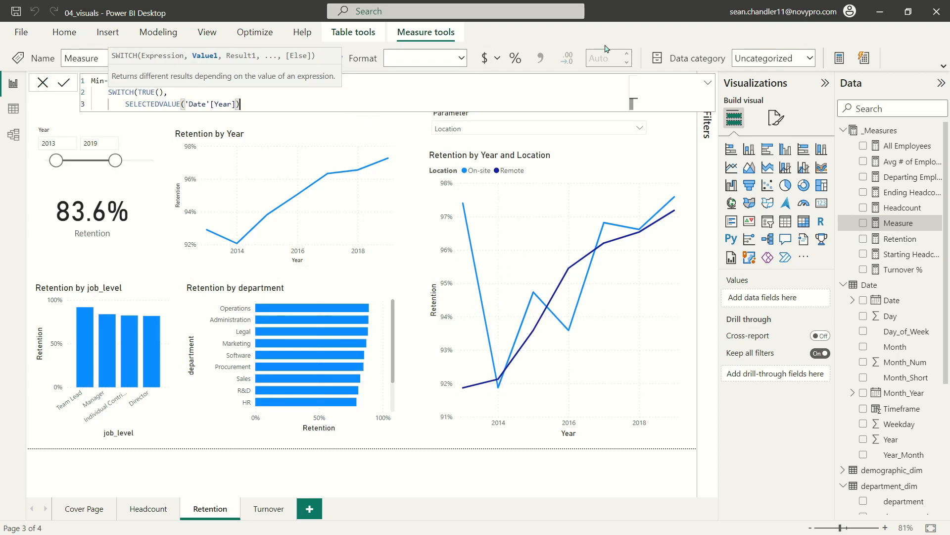
Compare the selected year with CALCULATE(min('Date'[Year]),ALLSELECTED('Date')) and give [Retention] as the result
{"action": "type", "text": "=C"}
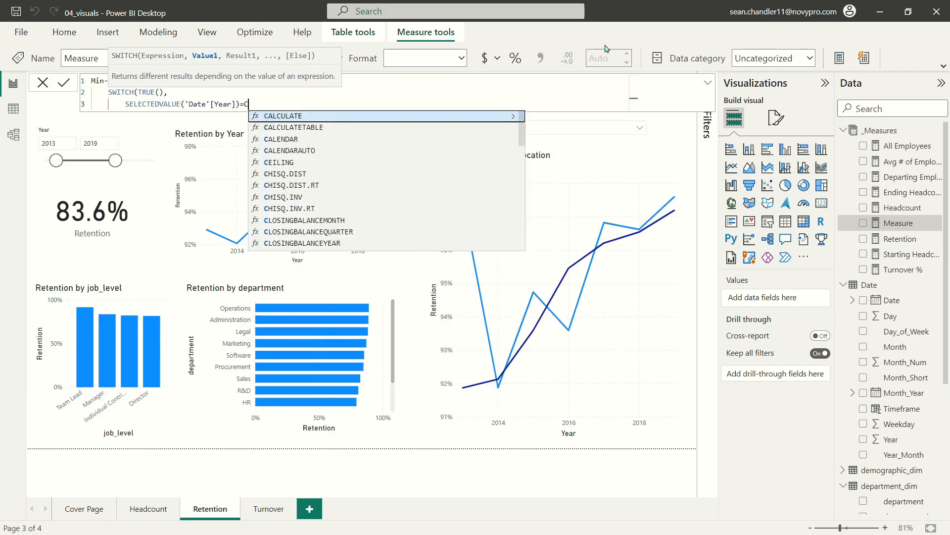
{"action": "type", "text": "ALCULATE(min(year"}
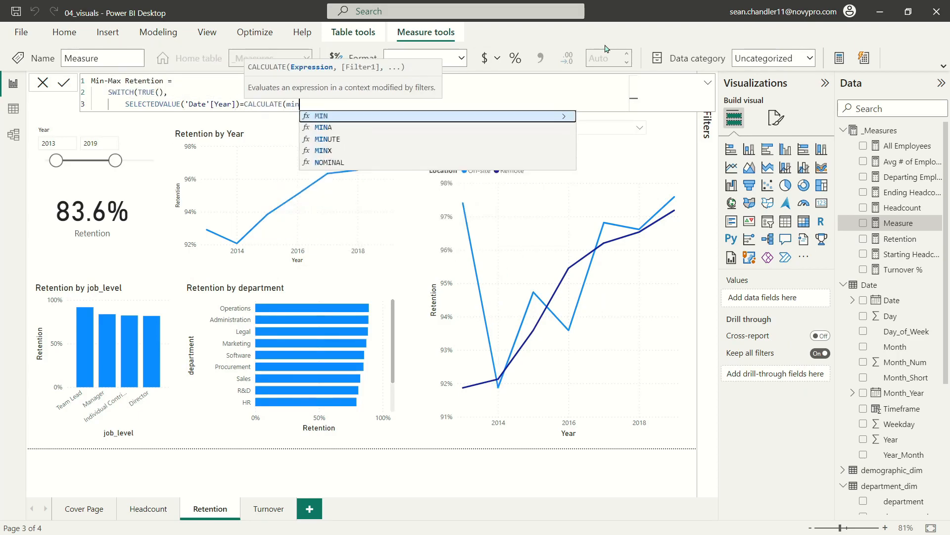
{"action": "key", "text": "Up"}
{"action": "key", "text": "Up"}
{"action": "key", "text": "Up"}
{"action": "key", "text": "Up"}
{"action": "key", "text": "Up"}
{"action": "key", "text": "Up"}
{"action": "key", "text": "Up"}
{"action": "key", "text": "Up"}
{"action": "key", "text": "Up"}
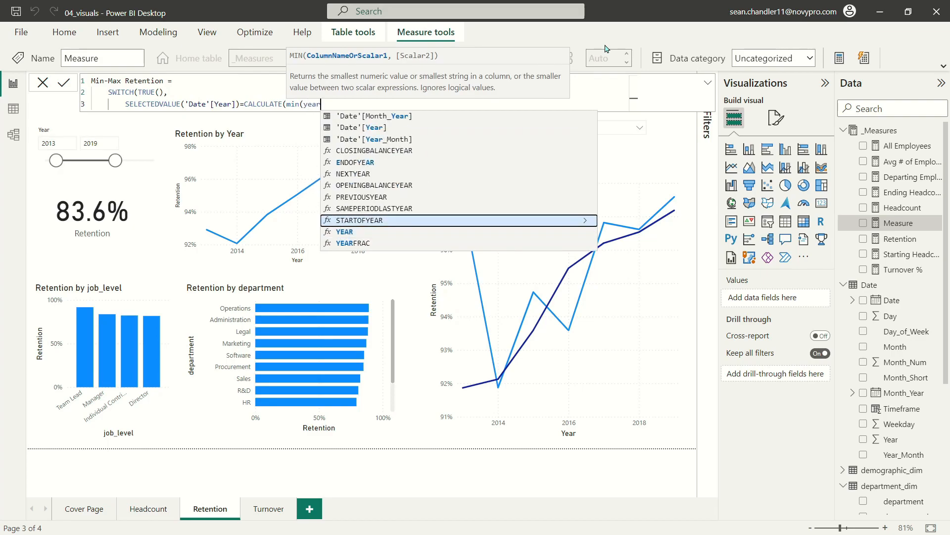
{"action": "key", "text": "Tab"}
{"action": "type", "text": "),ALLSELECTED("}
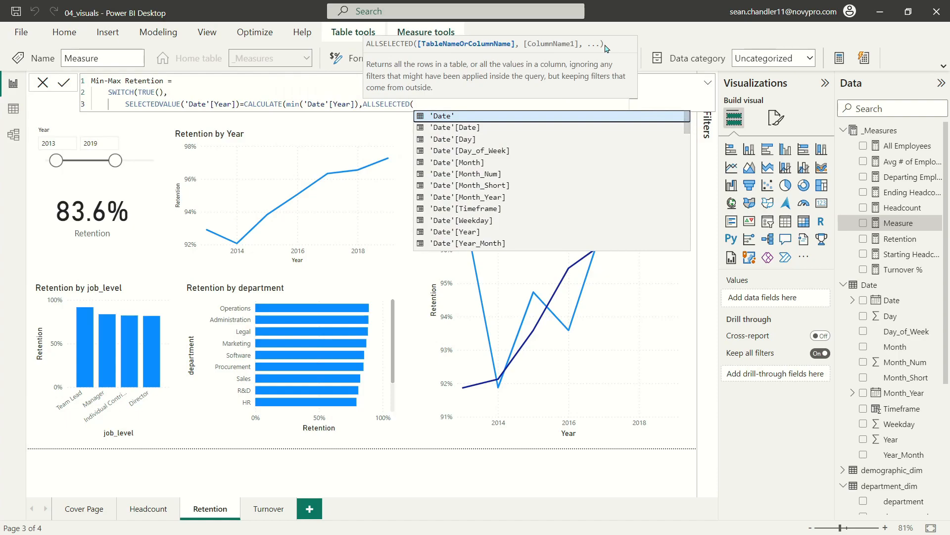
{"action": "key", "text": "Tab"}
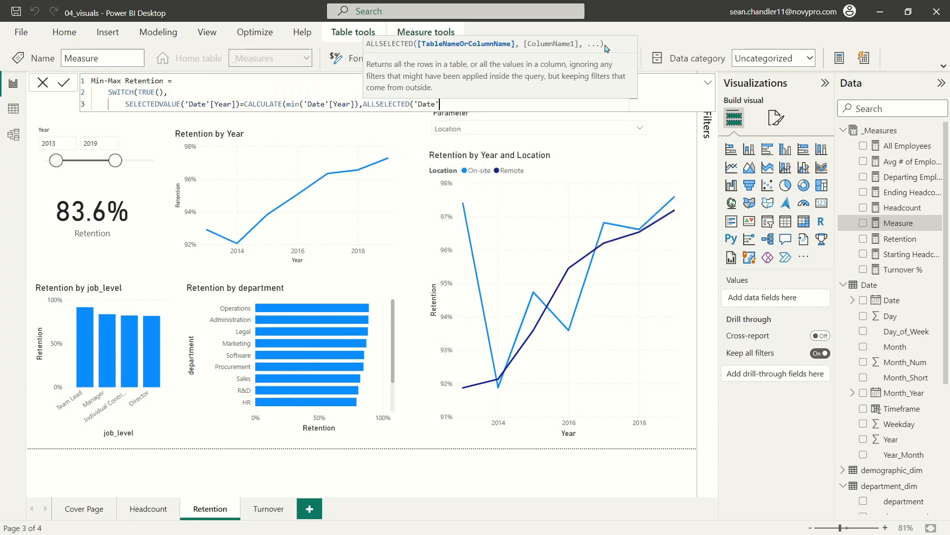
{"action": "type", "text": "))"}
{"action": "type", "text": ",[Ret"}
{"action": "key", "text": "Tab"}
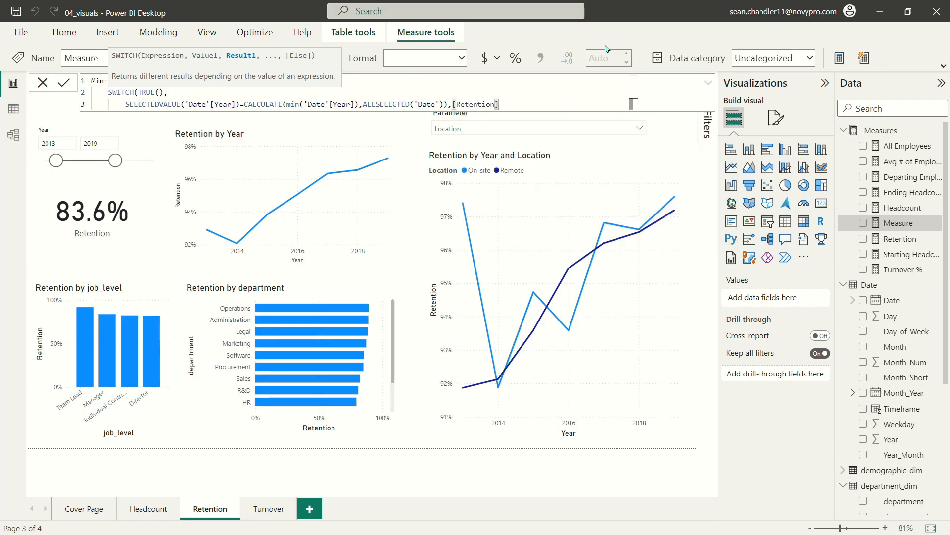
{"action": "type", "text": ","}
{"action": "key", "text": "BackSpace"}
Review the minimum-year expression and delete the whole condition line below SWITCH(TRUE(),
{"action": "left_click_drag", "start_coordinate": [244, 104], "coordinate": [358, 100]}
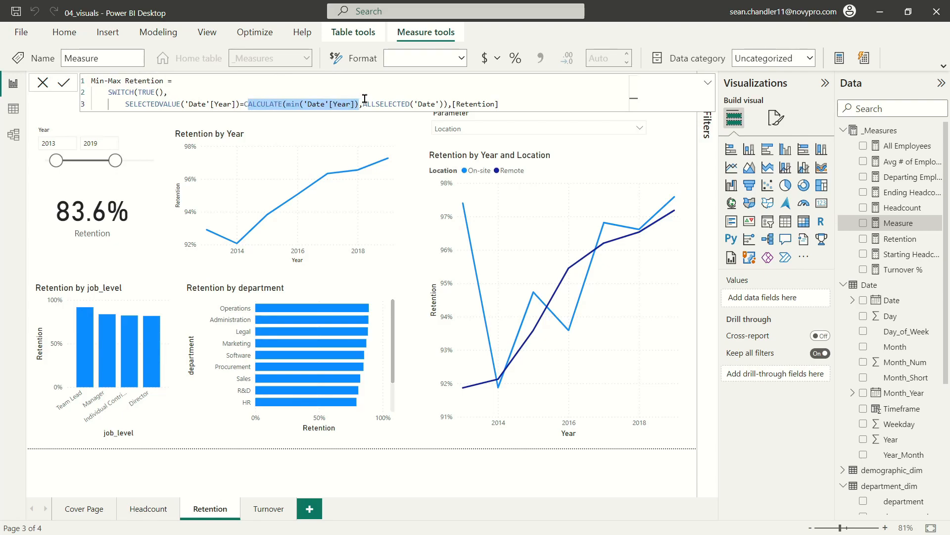
{"action": "left_click", "coordinate": [364, 102]}
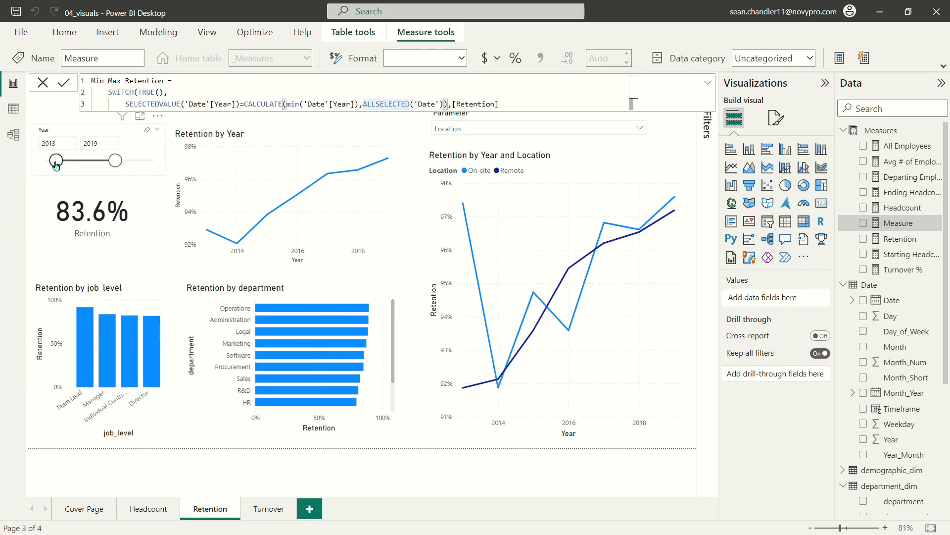
{"action": "left_click_drag", "start_coordinate": [537, 105], "coordinate": [120, 104]}
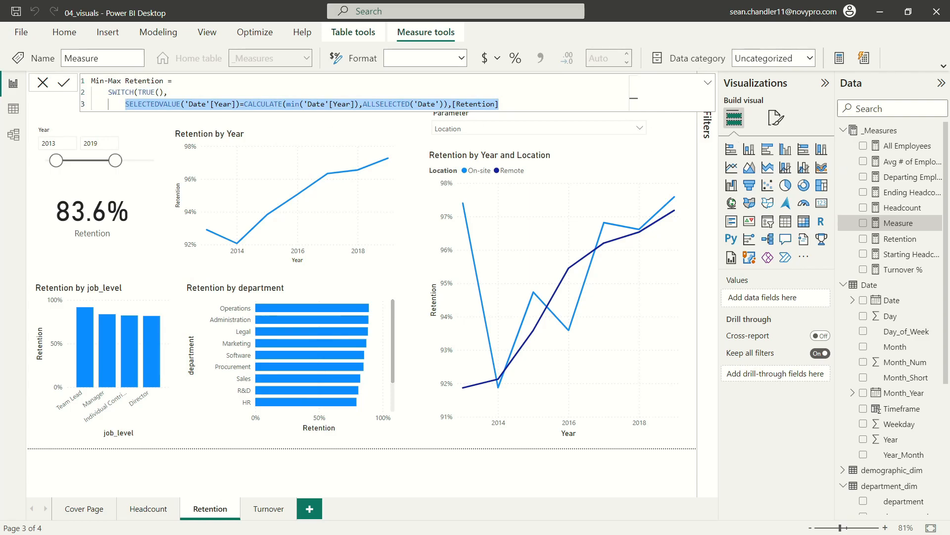
{"action": "key", "text": "BackSpace"}
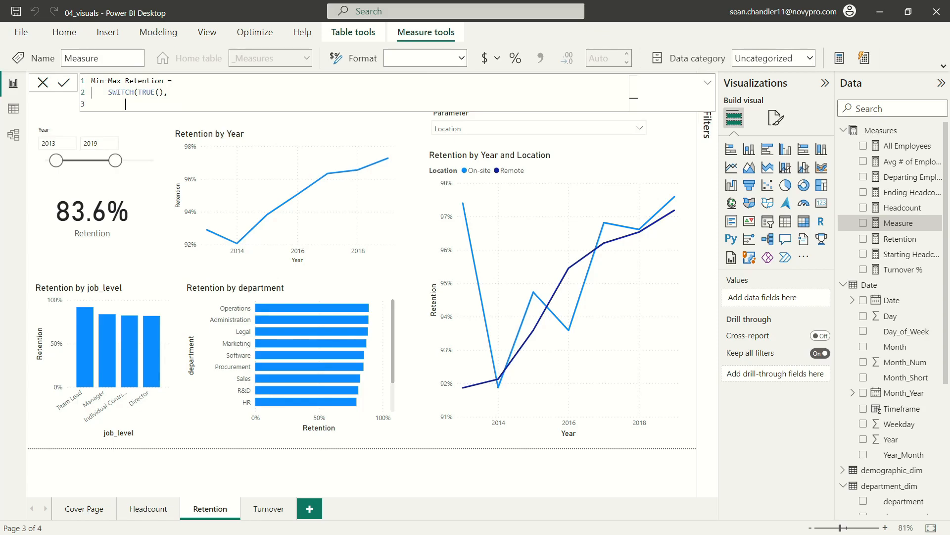
Write CALCULATE(min('Date'[Year]),ALLSELECTED('Date')) on the third line of the Min-Max Retention formula
{"action": "type", "text": "CALCULATE("}
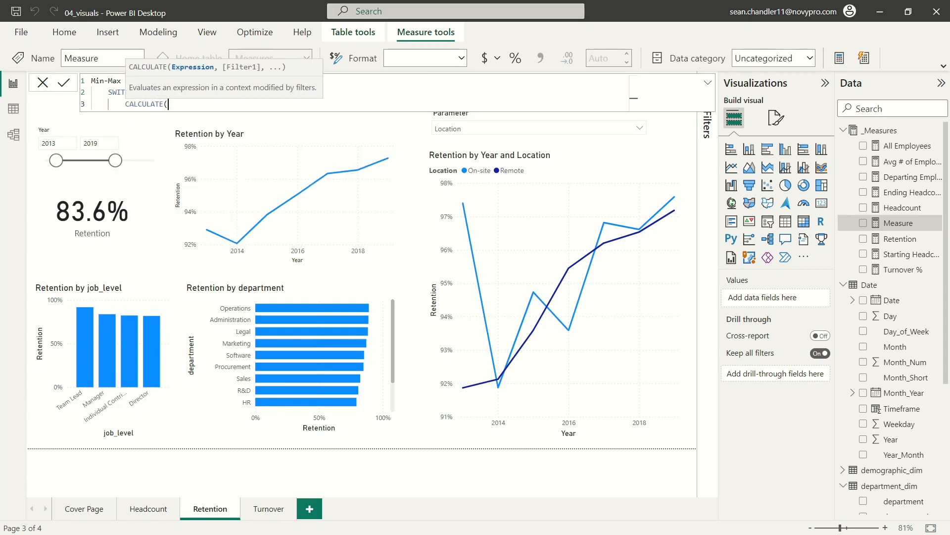
{"action": "type", "text": "min(year"}
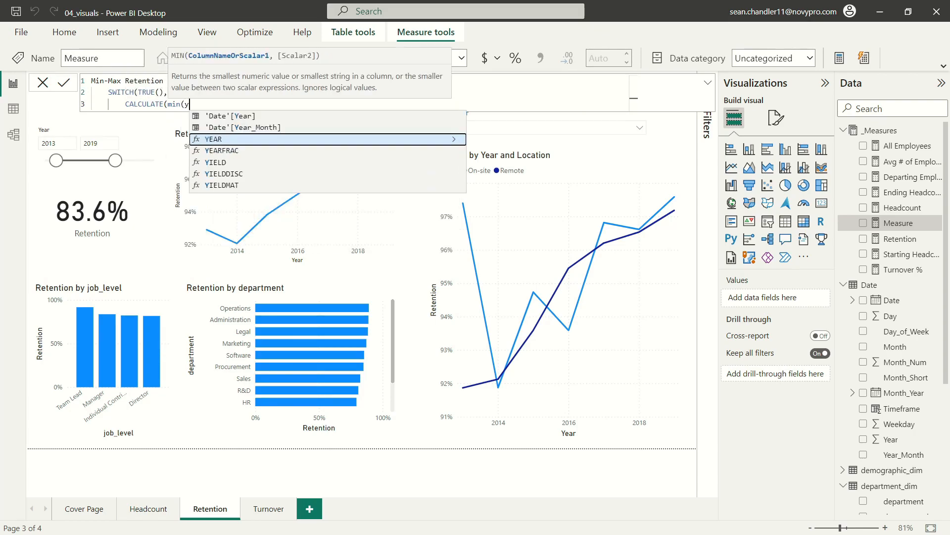
{"action": "key", "text": "Up"}
{"action": "key", "text": "Up"}
{"action": "key", "text": "Up"}
{"action": "key", "text": "Up"}
{"action": "key", "text": "Up"}
{"action": "key", "text": "Up"}
{"action": "key", "text": "Up"}
{"action": "key", "text": "Up"}
{"action": "key", "text": "Up"}
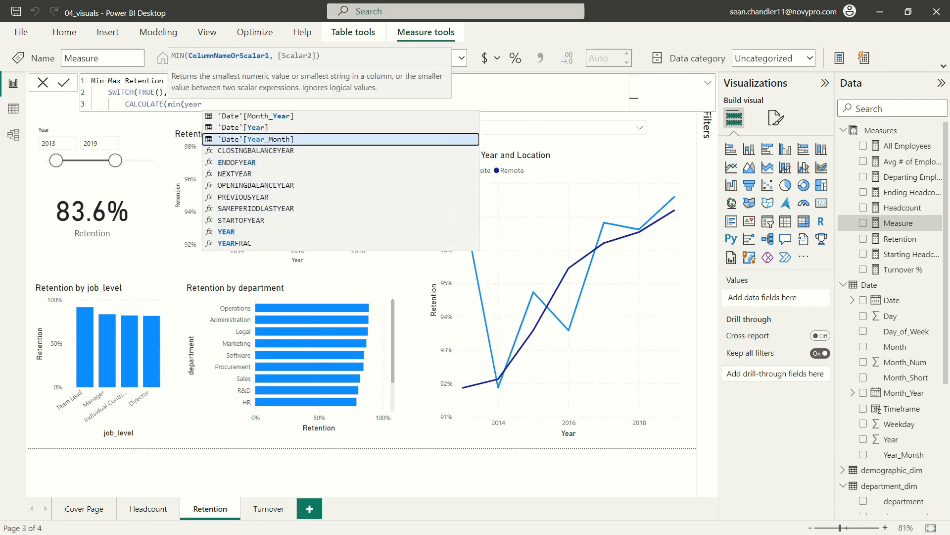
{"action": "key", "text": "Tab"}
{"action": "type", "text": "),ALLSELECTED("}
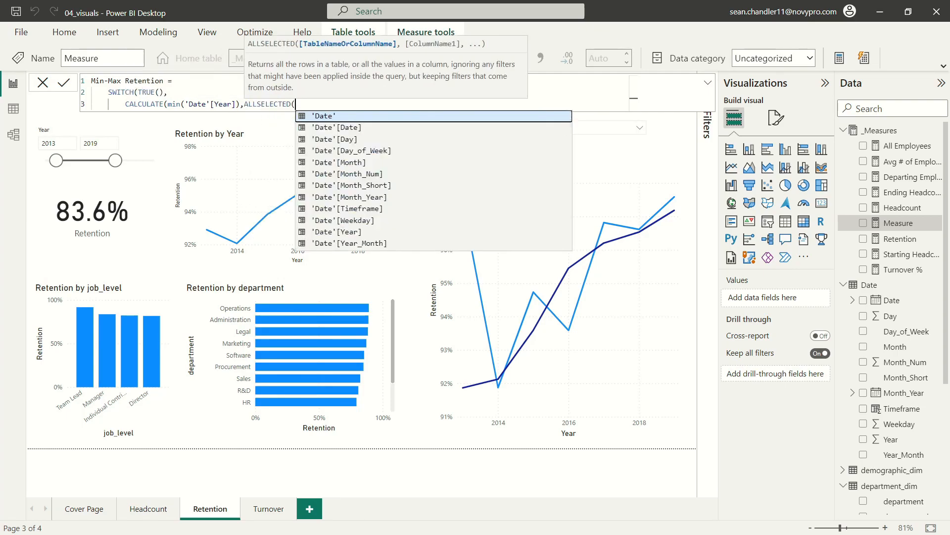
{"action": "key", "text": "Tab"}
{"action": "type", "text": "))"}
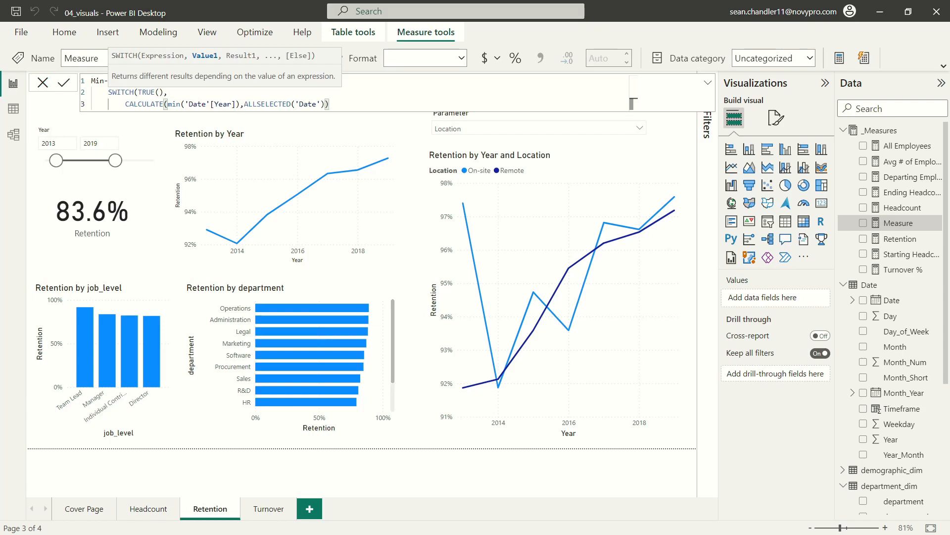
Insert SELECTEDVALUE('Date'[Year])= in front of the CALCULATE expression to form the SWITCH condition
{"action": "left_click", "coordinate": [123, 106]}
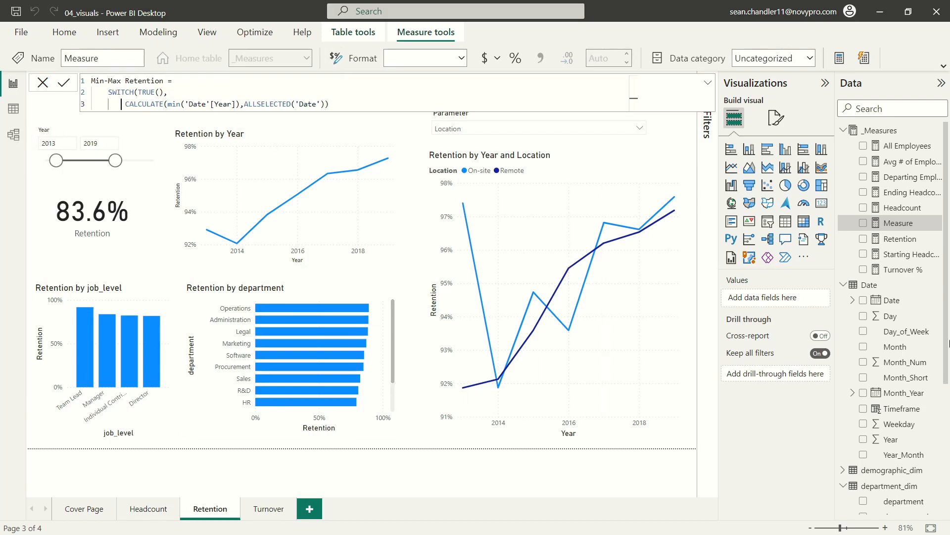
{"action": "type", "text": "selectedv"}
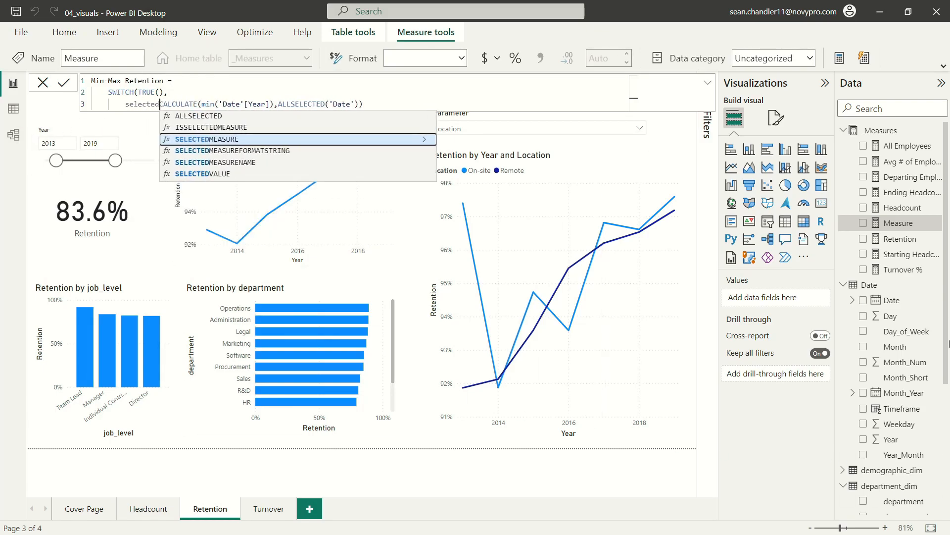
{"action": "key", "text": "Tab"}
{"action": "type", "text": "year"}
{"action": "key", "text": "Tab"}
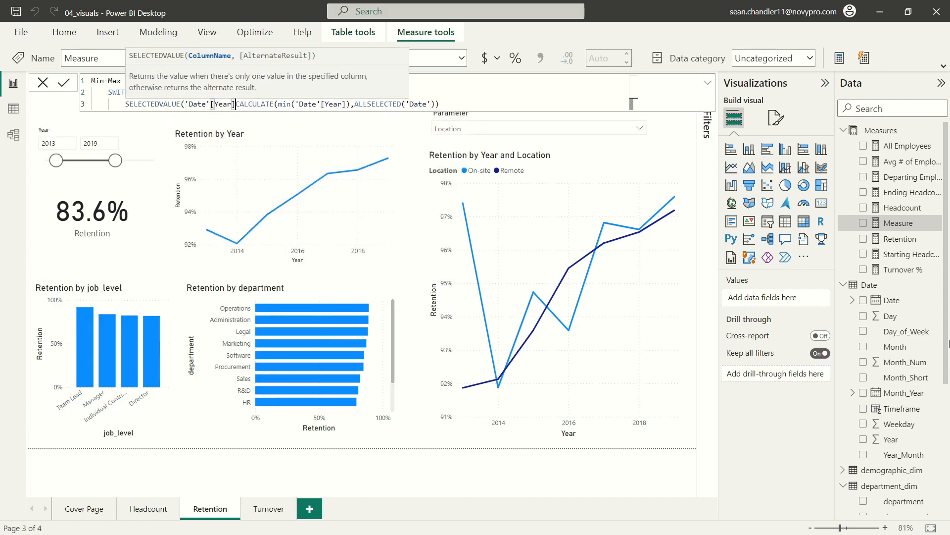
{"action": "type", "text": ")="}
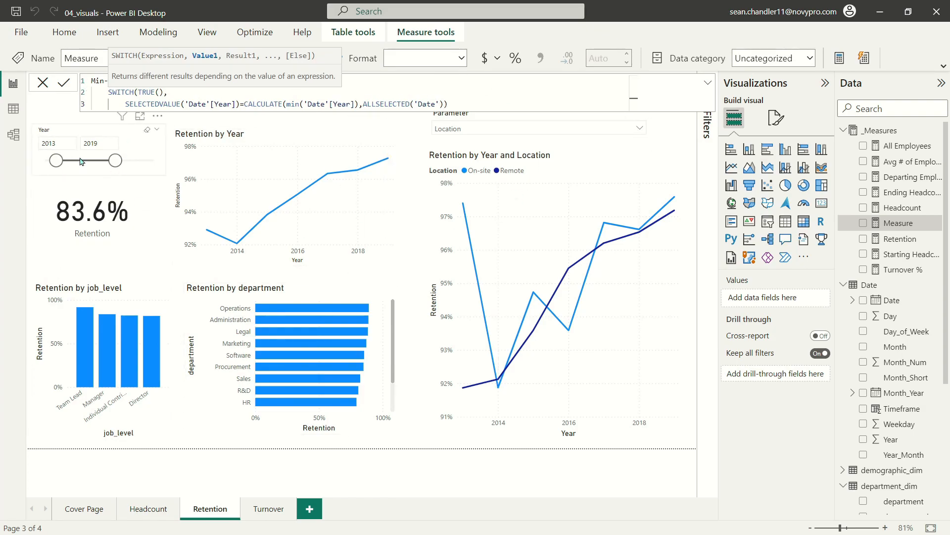
Finish the SWITCH with result 1 and fallback 0, close it, and commit the Min-Max Retention measure
{"action": "left_click", "coordinate": [465, 99]}
{"action": "type", "text": ",1,0)"}
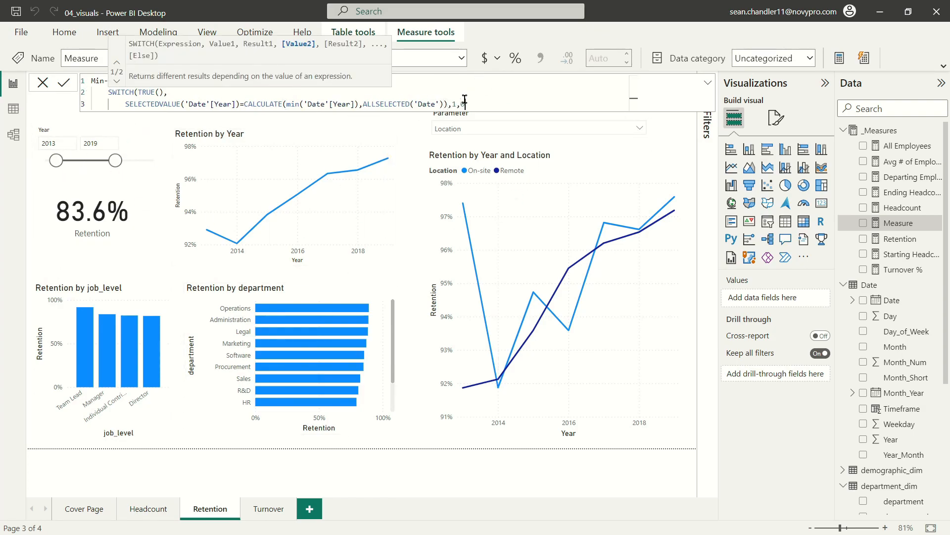
{"action": "key", "text": "Return"}
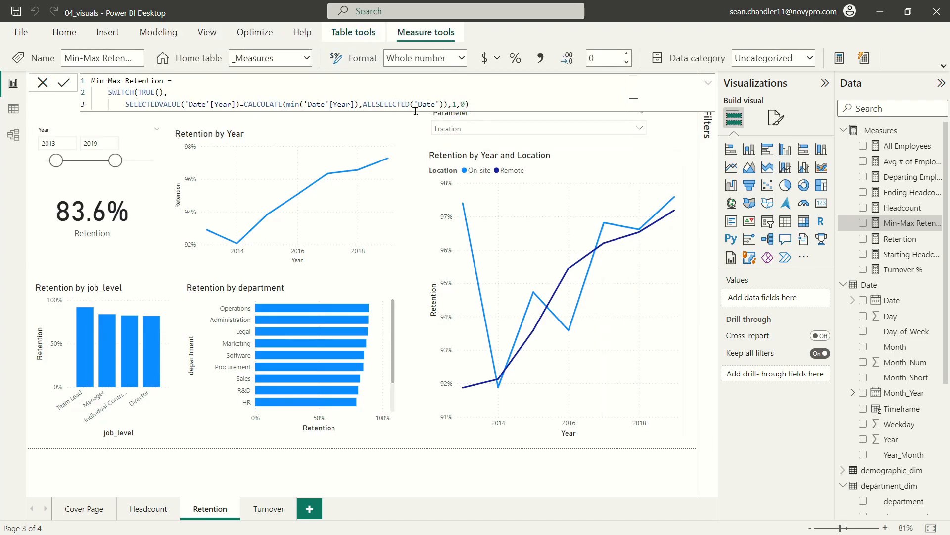
Remove the Parameter legend from the large line chart and replace Retention with Min-Max Retention on its Y-axis
{"action": "left_click", "coordinate": [522, 155]}
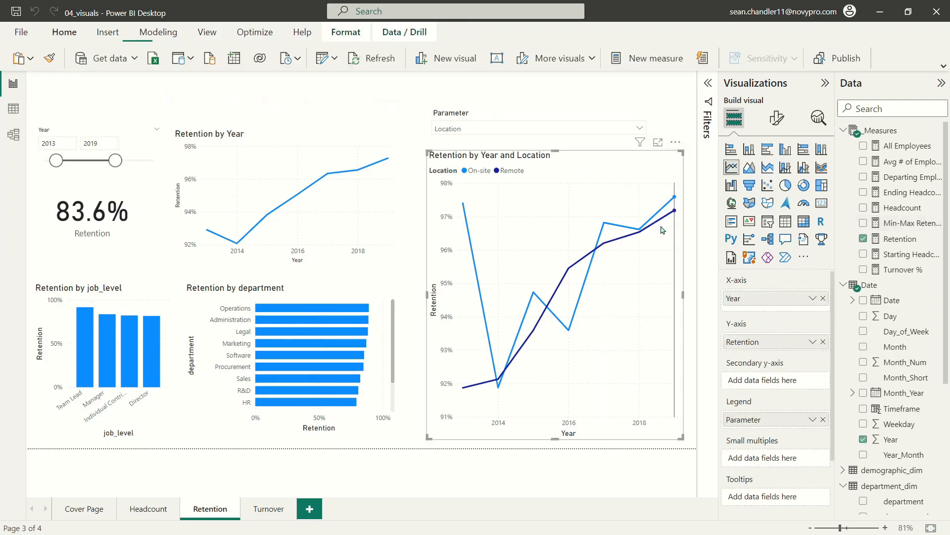
{"action": "left_click", "coordinate": [823, 420]}
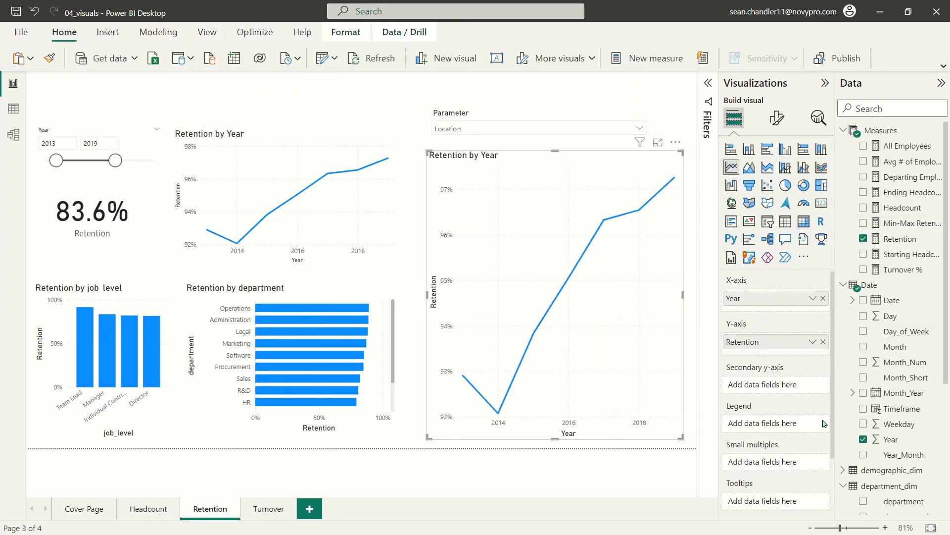
{"action": "left_click", "coordinate": [823, 342]}
{"action": "left_click_drag", "start_coordinate": [912, 227], "coordinate": [751, 352]}
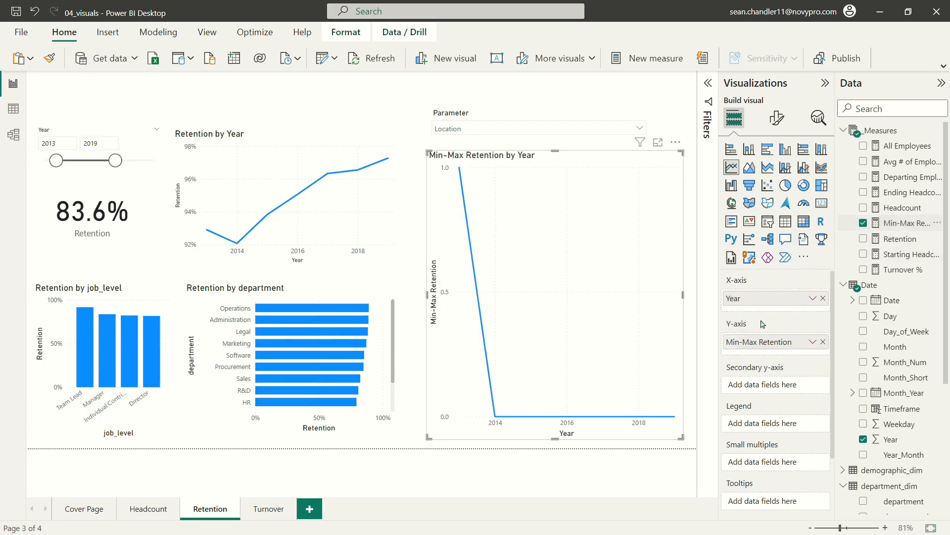
Display the Min-Max Retention formula and inspect the line chart's 2013 data point against it
{"action": "left_click", "coordinate": [900, 223]}
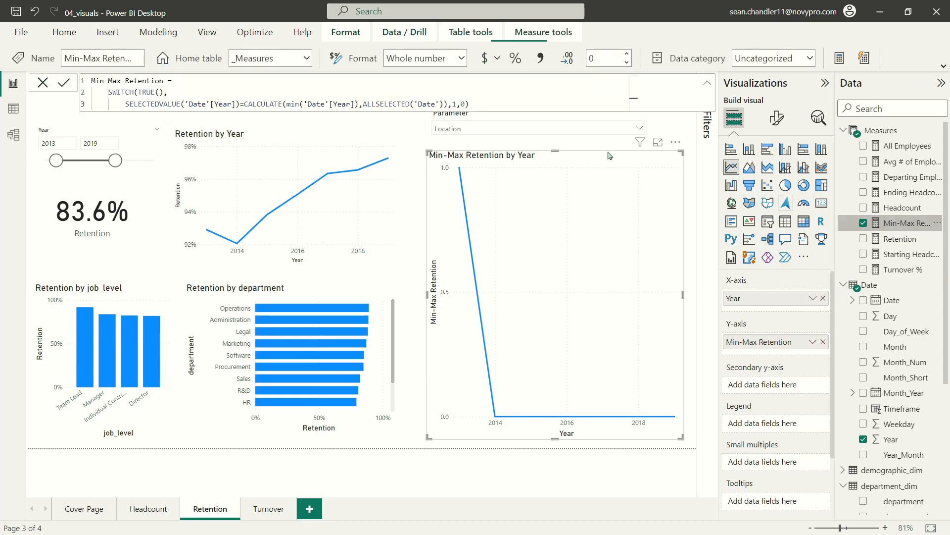
{"action": "mouse_move", "coordinate": [454, 175]}
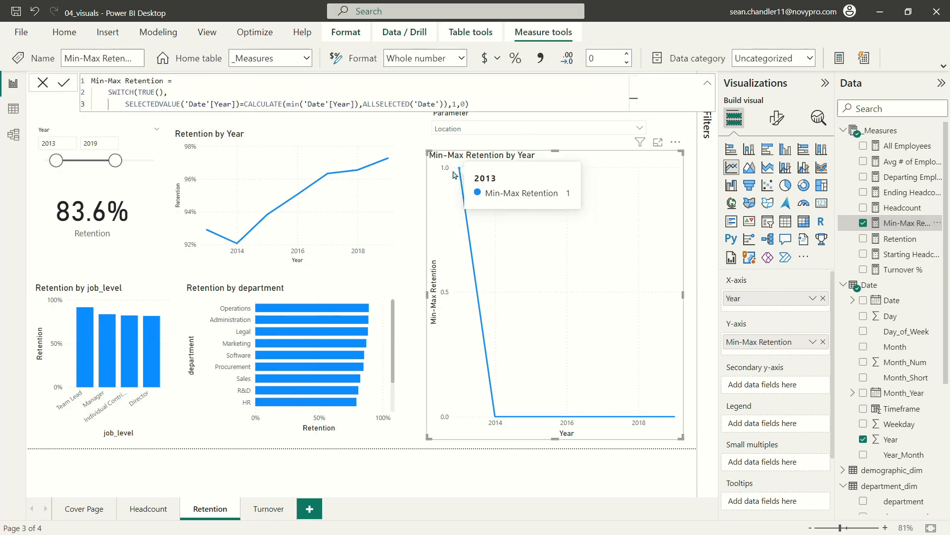
Test the Min-Max Retention chart with the Year slicer's start at 2014 and 2015, and return it to 2013
{"action": "left_click", "coordinate": [454, 104]}
{"action": "type", "text": "1"}
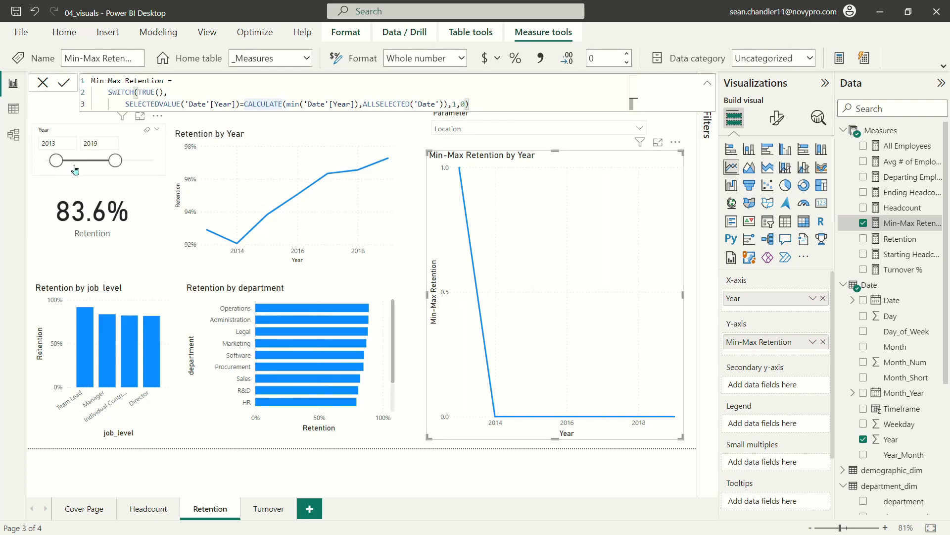
{"action": "left_click", "coordinate": [59, 165]}
{"action": "left_click_drag", "start_coordinate": [62, 163], "coordinate": [66, 163]}
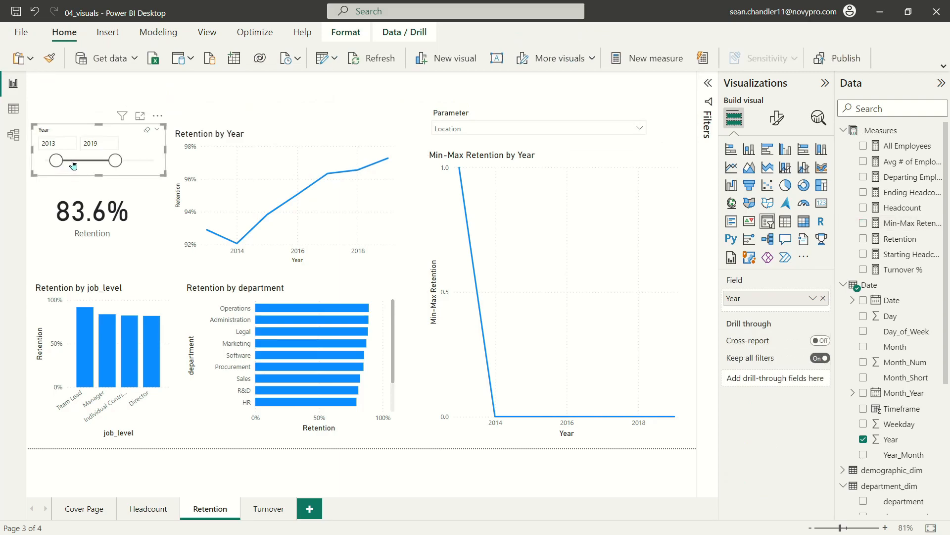
{"action": "left_click", "coordinate": [66, 98]}
{"action": "left_click", "coordinate": [70, 163]}
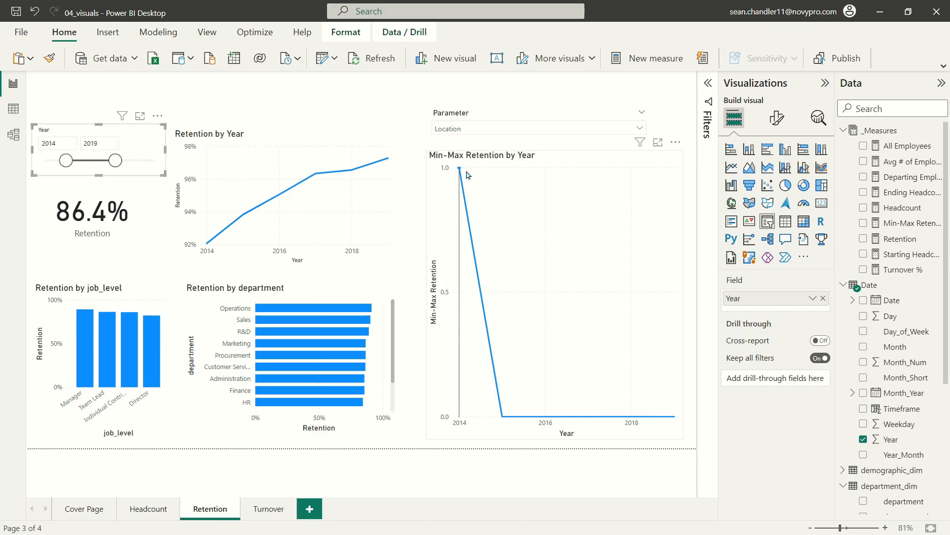
{"action": "left_click_drag", "start_coordinate": [67, 162], "coordinate": [79, 164]}
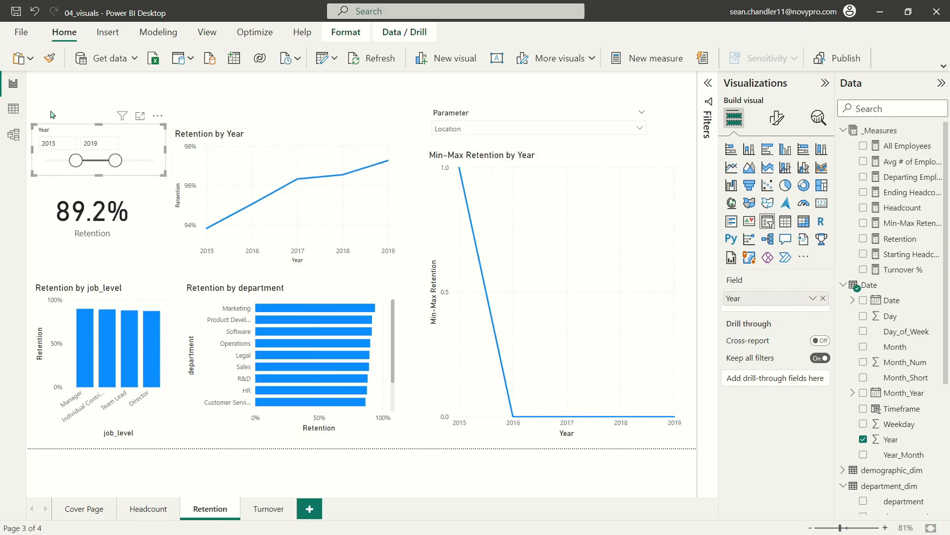
{"action": "left_click_drag", "start_coordinate": [75, 161], "coordinate": [56, 160]}
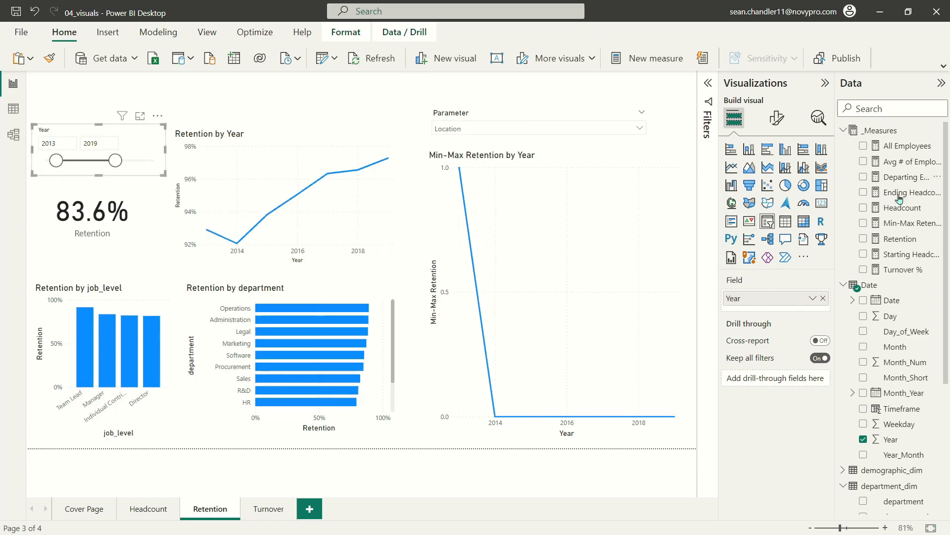
Add the Parameter field as the legend of the Min-Max Retention line chart
{"action": "left_click", "coordinate": [893, 223]}
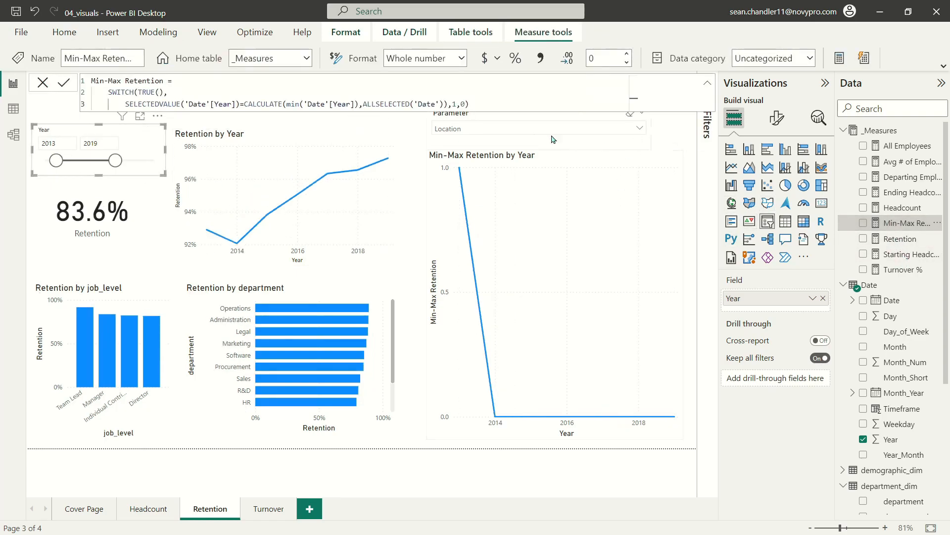
{"action": "left_click", "coordinate": [534, 155]}
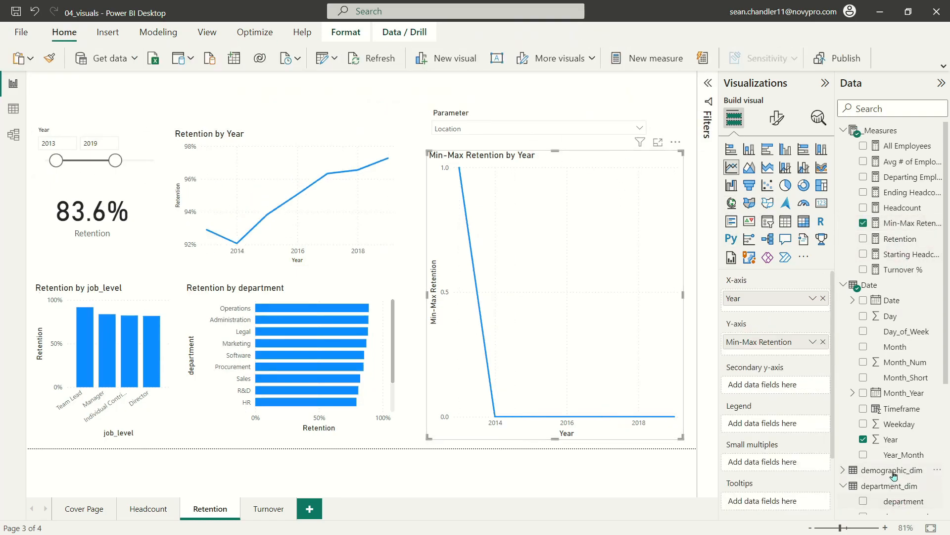
{"action": "scroll", "coordinate": [892, 475], "scroll_direction": "down", "scroll_amount": 4}
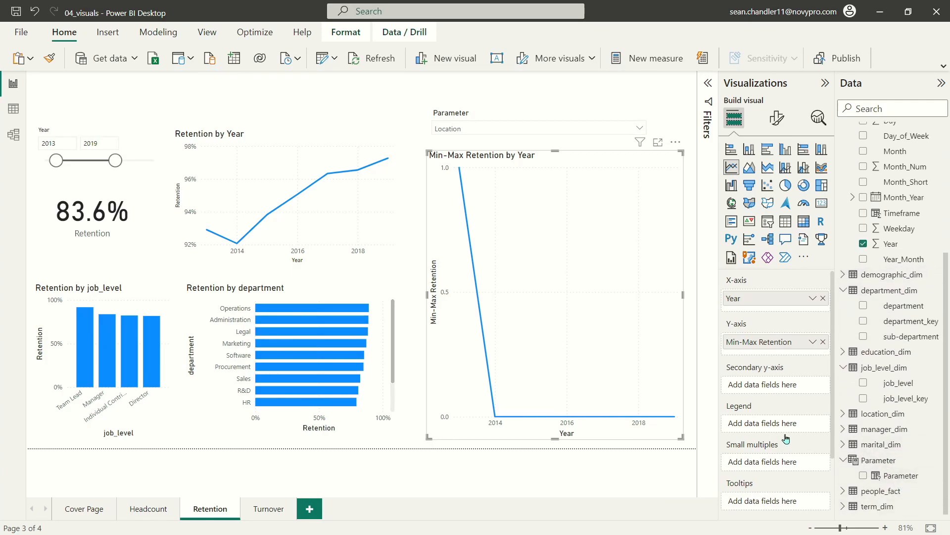
{"action": "left_click_drag", "start_coordinate": [889, 476], "coordinate": [772, 423]}
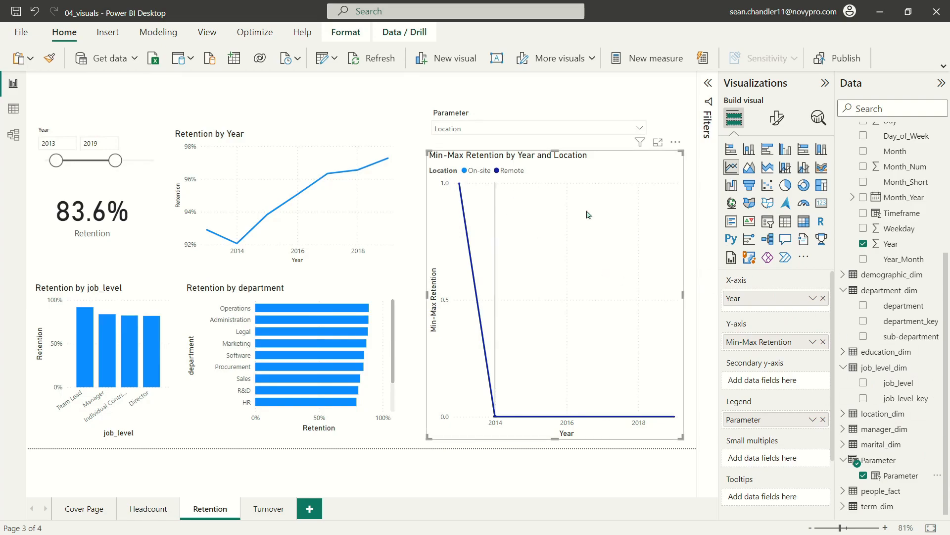
In the Min-Max Retention measure, replace the SWITCH's 1 result and 0 fallback with [Retention], and start a new line
{"action": "scroll", "coordinate": [898, 304], "scroll_direction": "up", "scroll_amount": 4}
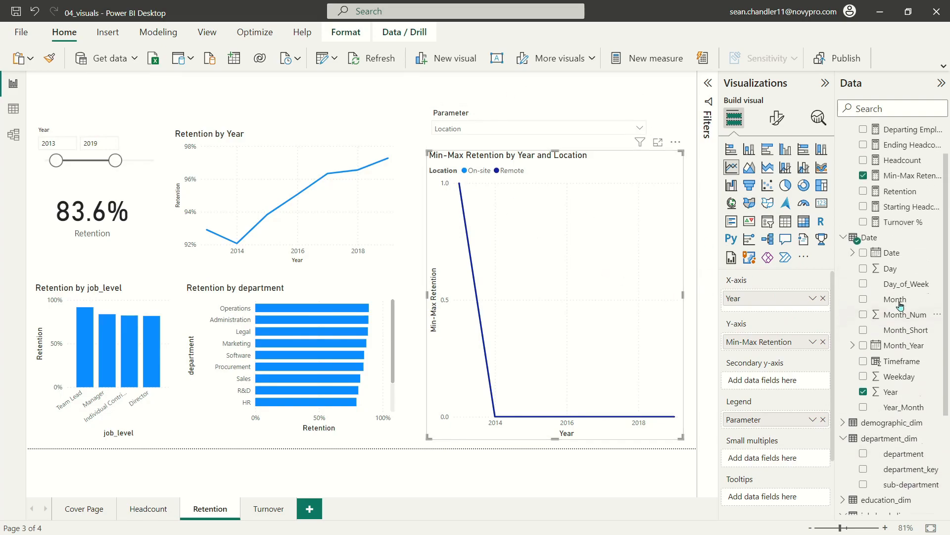
{"action": "left_click", "coordinate": [910, 221]}
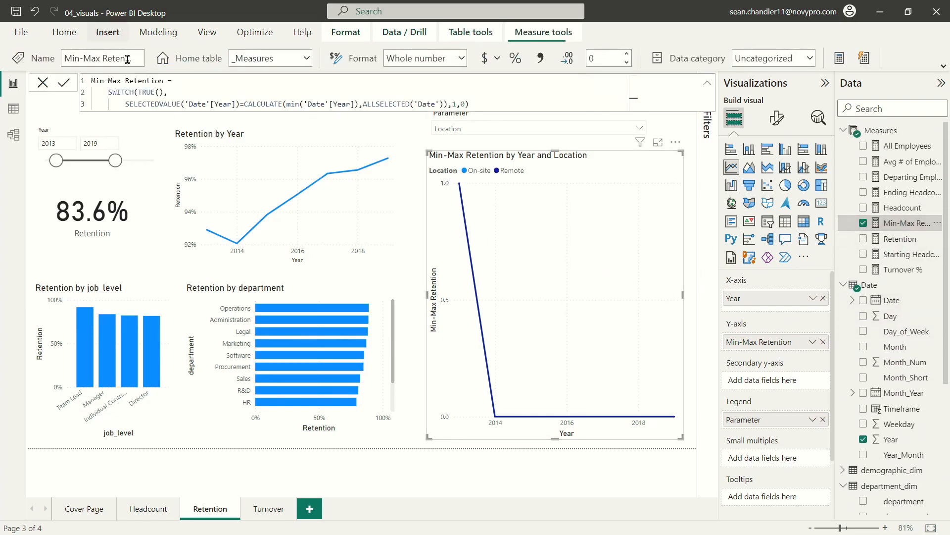
{"action": "left_click", "coordinate": [128, 104]}
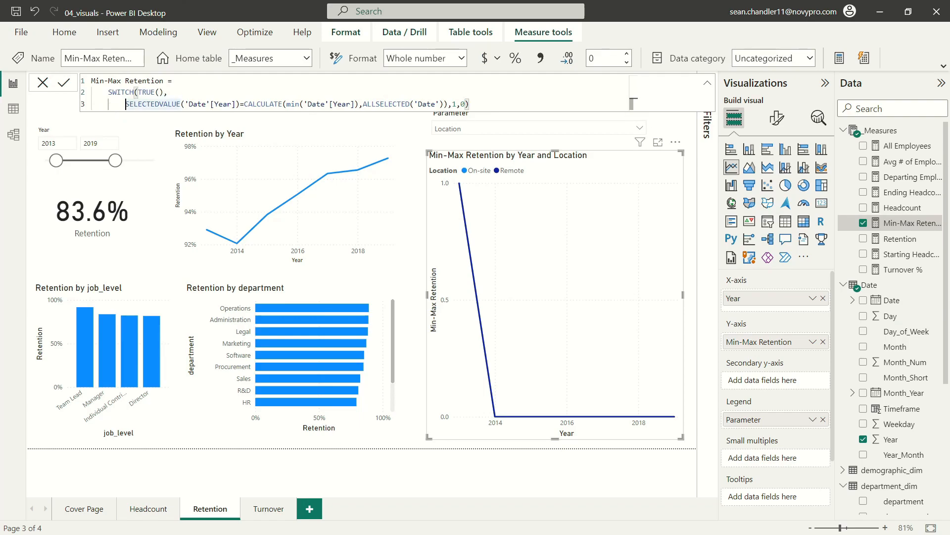
{"action": "key", "text": "BackSpace"}
{"action": "key", "text": "BackSpace"}
{"action": "type", "text": "[Retention],"}
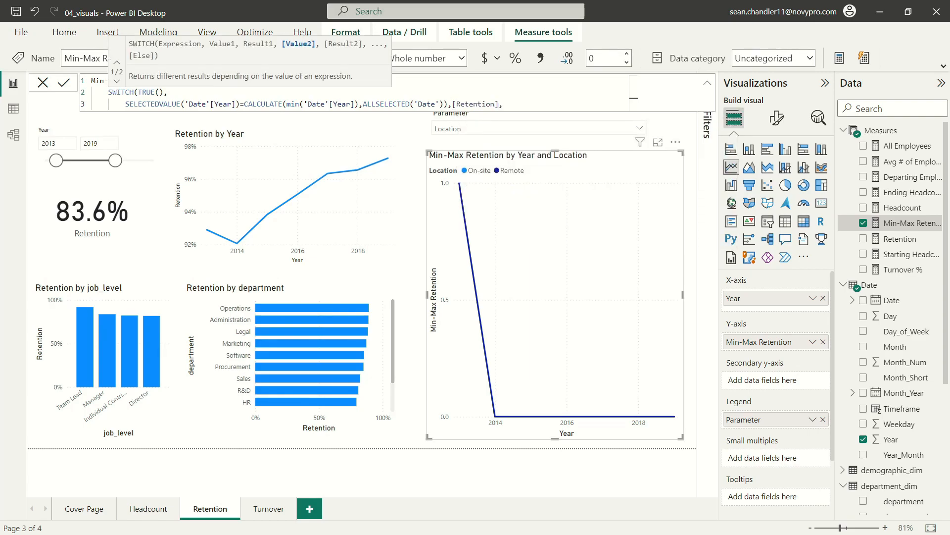
{"action": "key", "text": "shift+Return"}
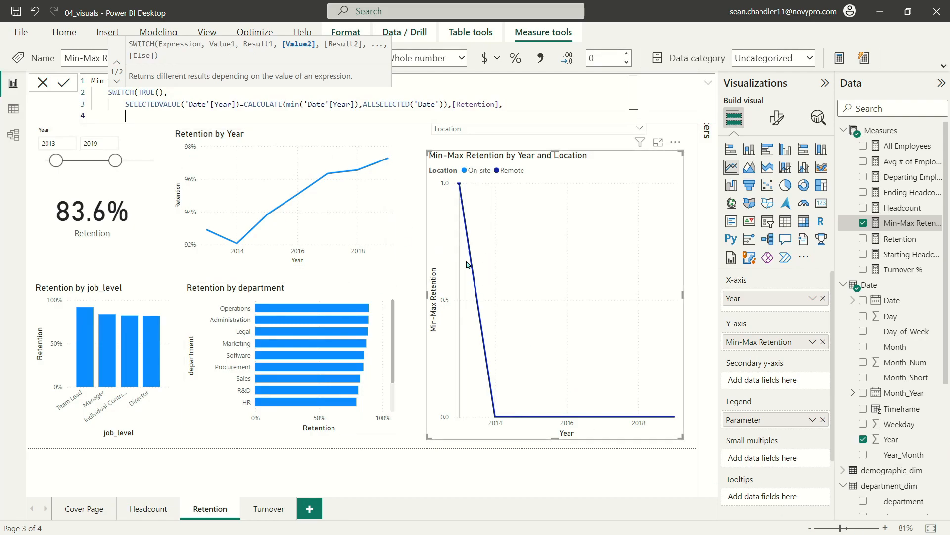
Duplicate the SELECTEDVALUE condition line with its [Retention] result below the original, and change min to max in the copy
{"action": "left_click", "coordinate": [523, 107]}
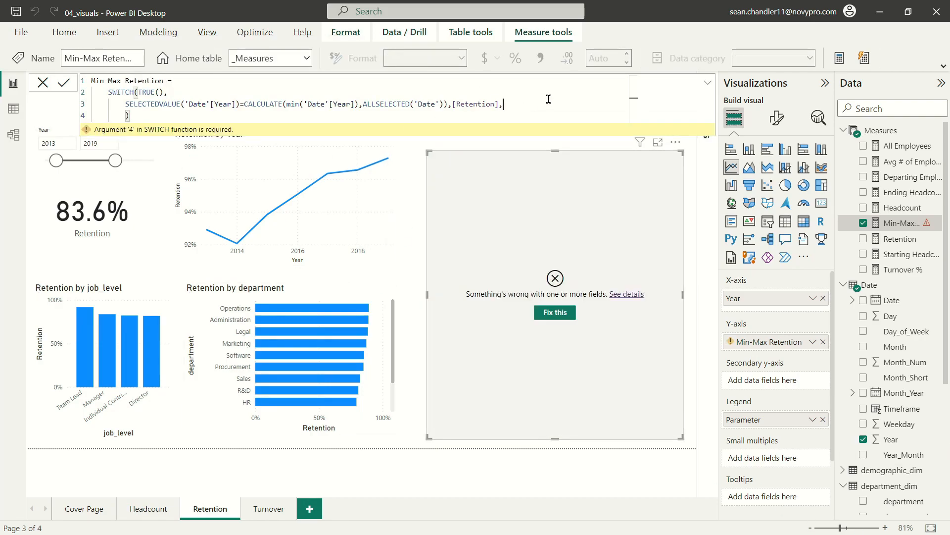
{"action": "type", "text": "SELECTEDVALUE('Date'[Year])=CALCULATE(min('Date'[Year]),ALLSELECTED('Date')),[Retention],"}
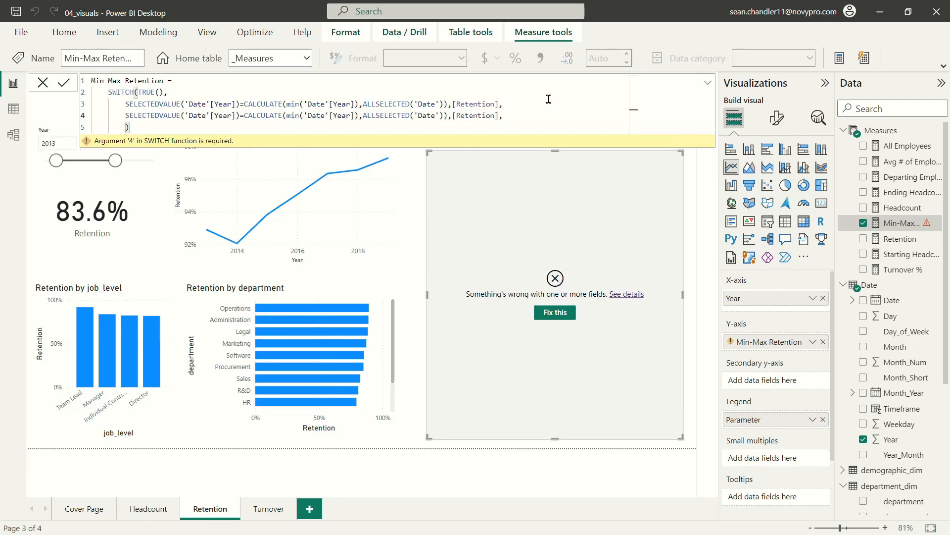
{"action": "double_click", "coordinate": [291, 117]}
{"action": "type", "text": "max"}
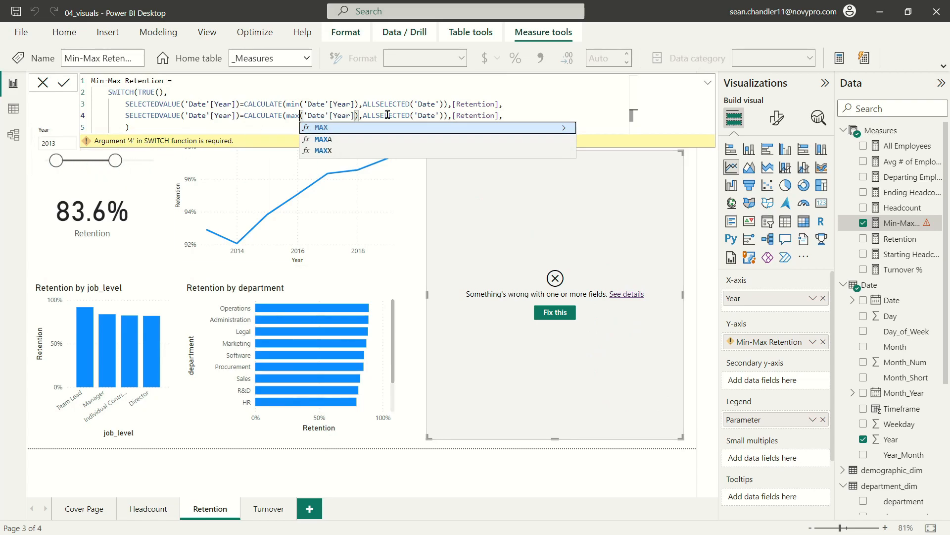
Add BLANK() as the SWITCH fallback on its own line, commit the Min-Max Retention measure, and collapse the formula display
{"action": "left_click", "coordinate": [550, 111]}
{"action": "key", "text": "shift+Return"}
{"action": "type", "text": "BLANK()"}
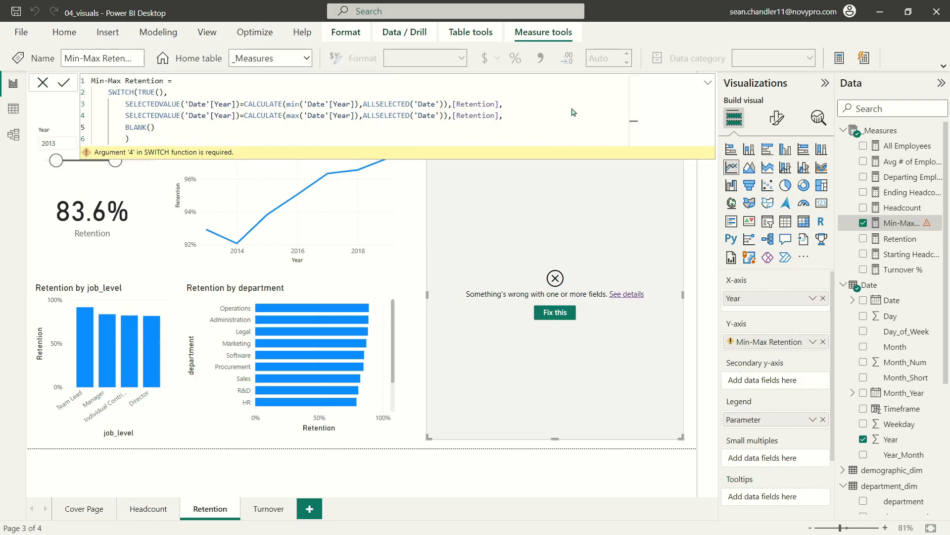
{"action": "key", "text": "Return"}
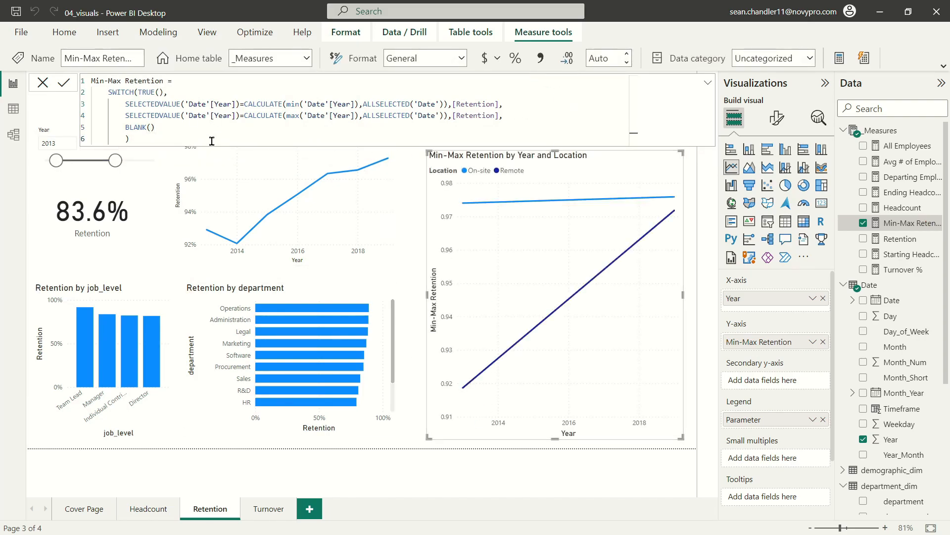
{"action": "left_click", "coordinate": [708, 88]}
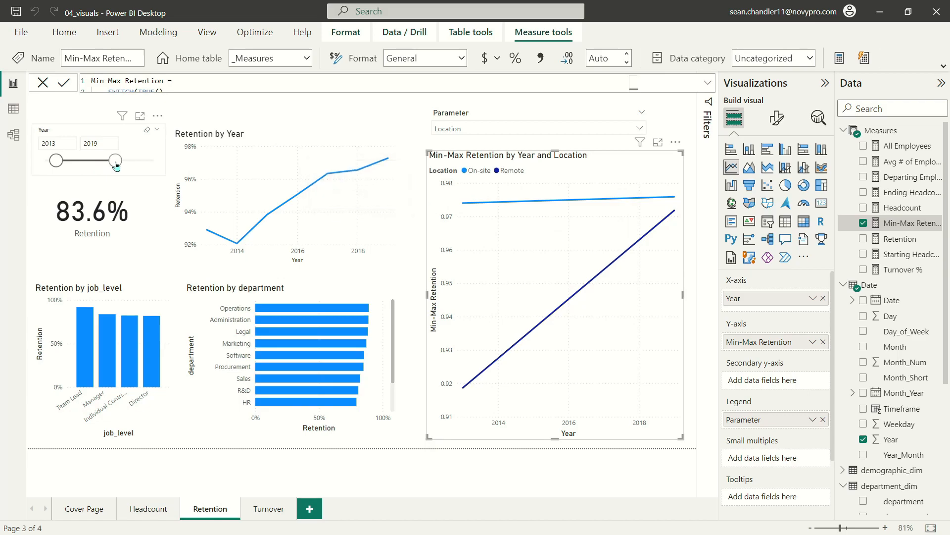
Test the chart with the Year slicer's end at 2018 and start at 2014, restore 2013–2019, and inspect the endpoint values
{"action": "left_click_drag", "start_coordinate": [115, 162], "coordinate": [105, 160]}
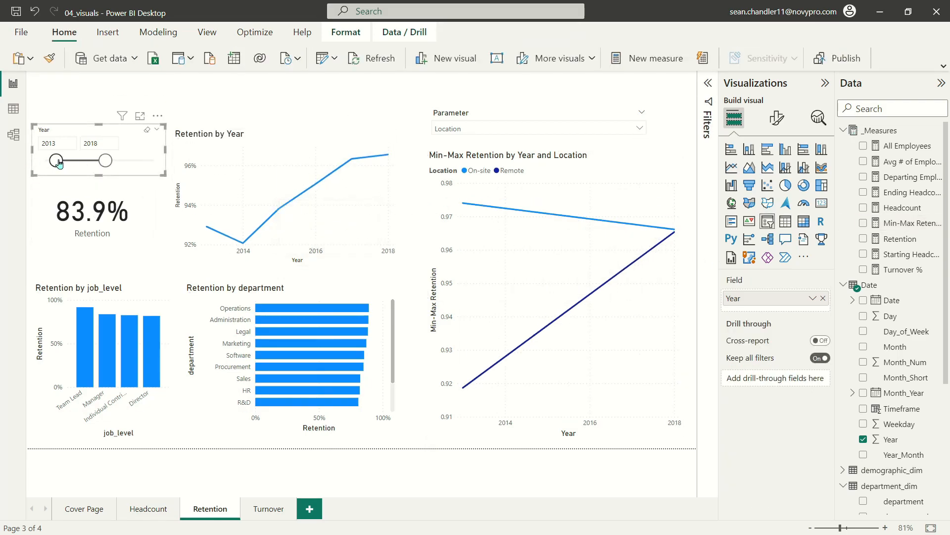
{"action": "left_click_drag", "start_coordinate": [64, 165], "coordinate": [74, 165]}
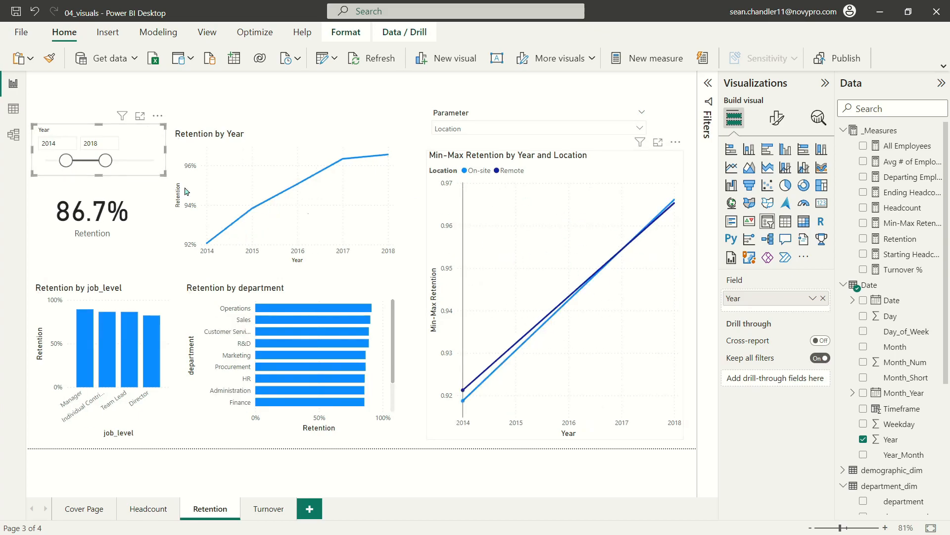
{"action": "left_click_drag", "start_coordinate": [65, 159], "coordinate": [116, 160]}
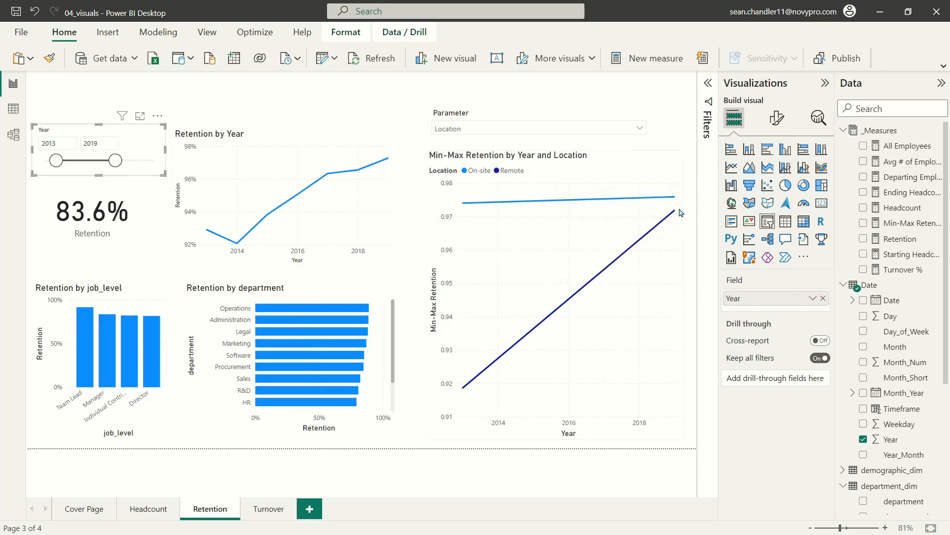
{"action": "mouse_move", "coordinate": [680, 212]}
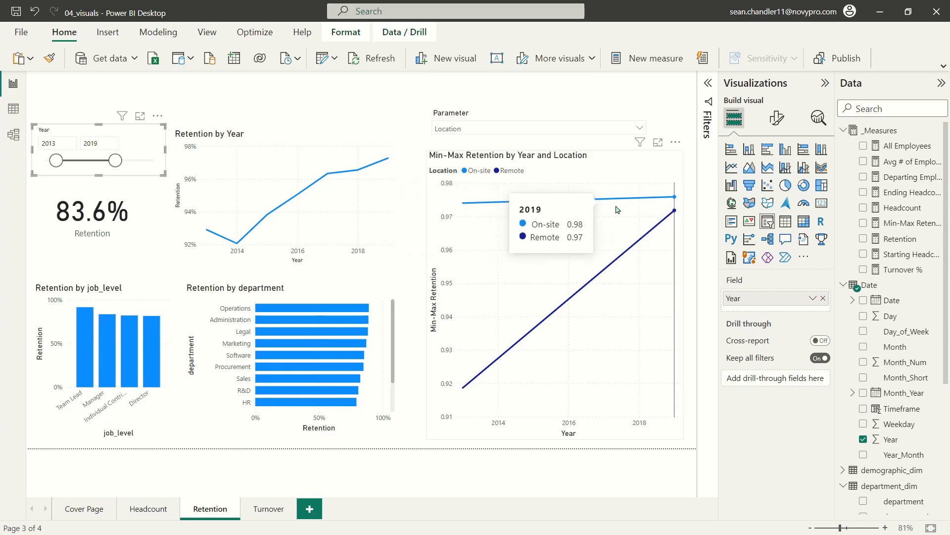
{"action": "mouse_move", "coordinate": [474, 206]}
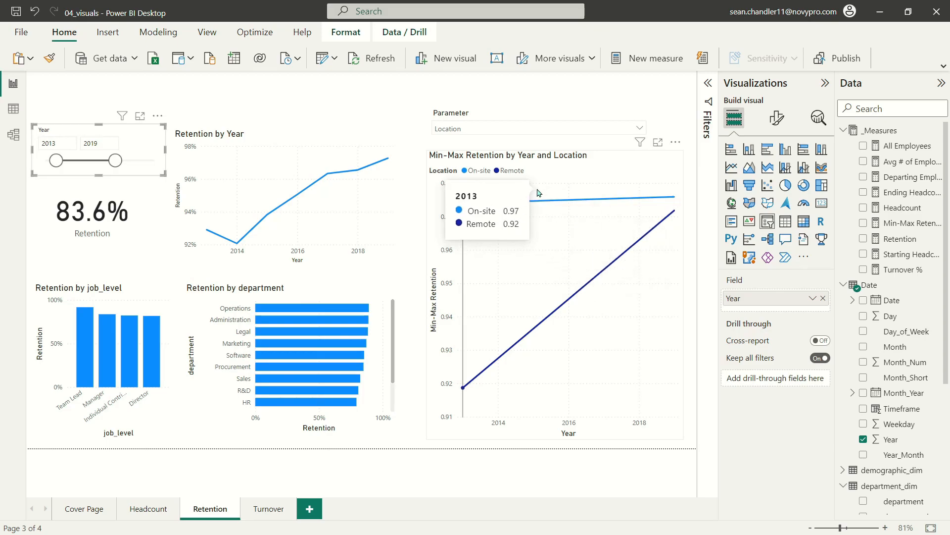
Turn on series labels for the Min-Max Retention line chart
{"action": "left_click", "coordinate": [559, 160]}
{"action": "left_click", "coordinate": [769, 117]}
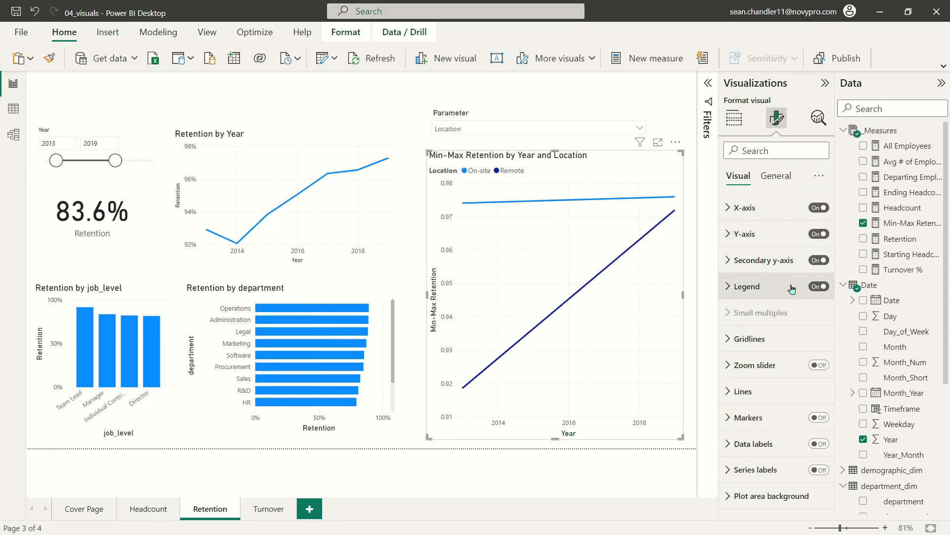
{"action": "left_click", "coordinate": [819, 472]}
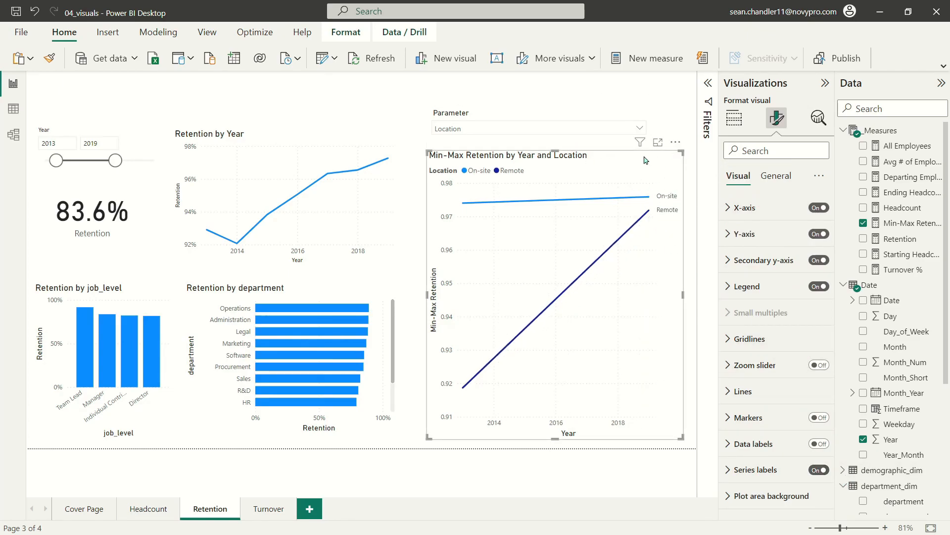
Set the Min-Max Retention line chart's X-axis type to Categorical
{"action": "left_click", "coordinate": [745, 208]}
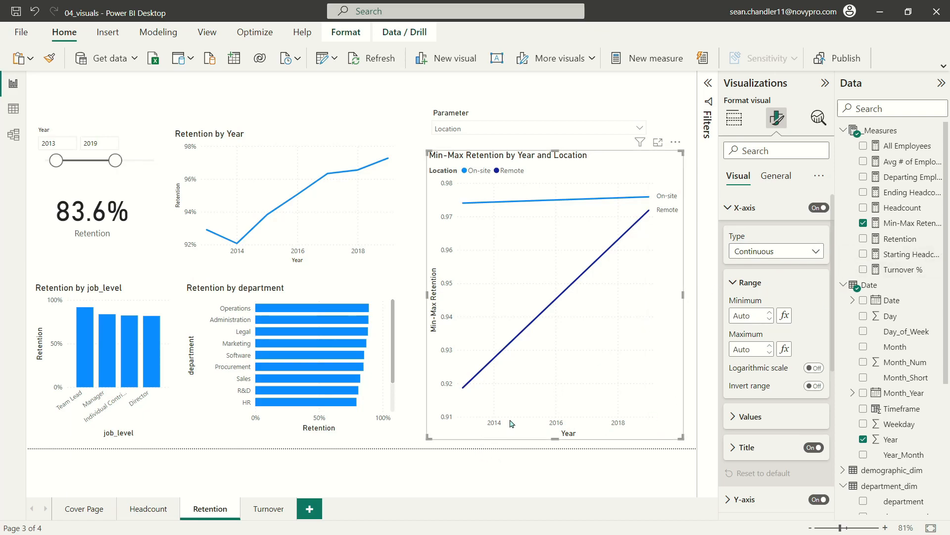
{"action": "mouse_move", "coordinate": [508, 422]}
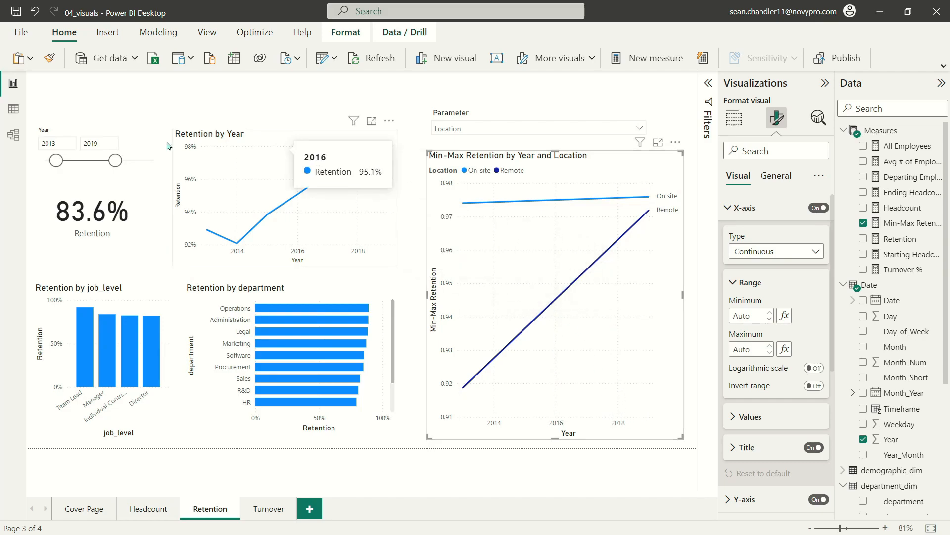
{"action": "left_click", "coordinate": [54, 168]}
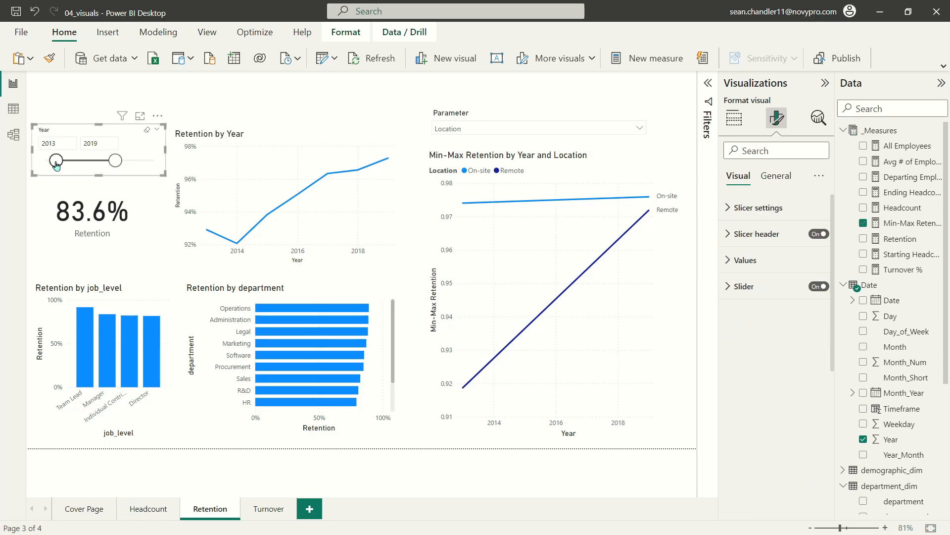
{"action": "left_click", "coordinate": [546, 160]}
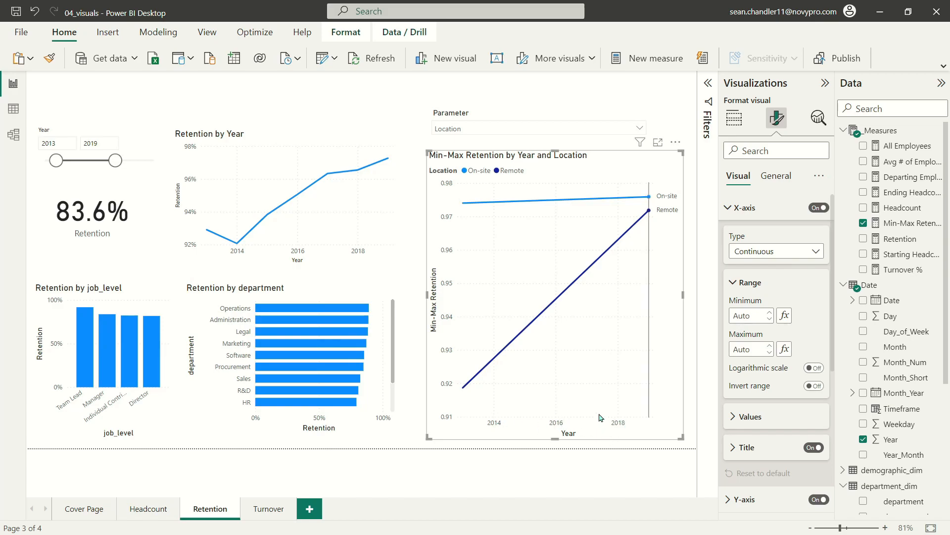
{"action": "left_click", "coordinate": [778, 251]}
{"action": "left_click", "coordinate": [766, 283]}
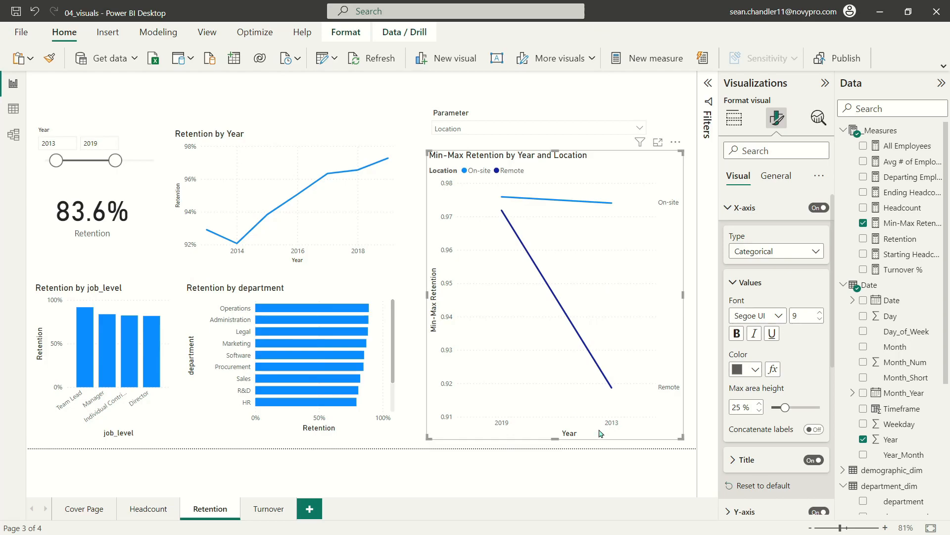
Sort the Min-Max Retention line chart's axis by Year in ascending order
{"action": "left_click", "coordinate": [677, 145]}
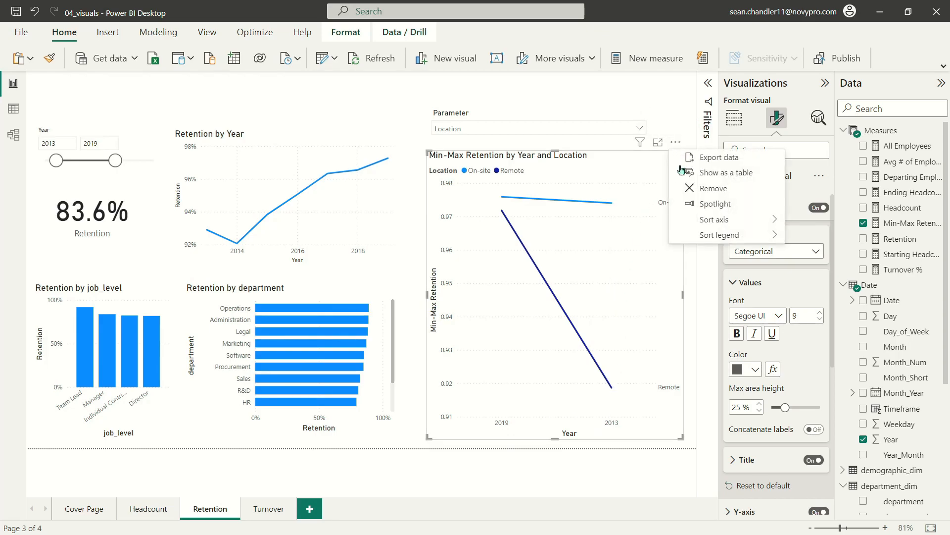
{"action": "mouse_move", "coordinate": [722, 224]}
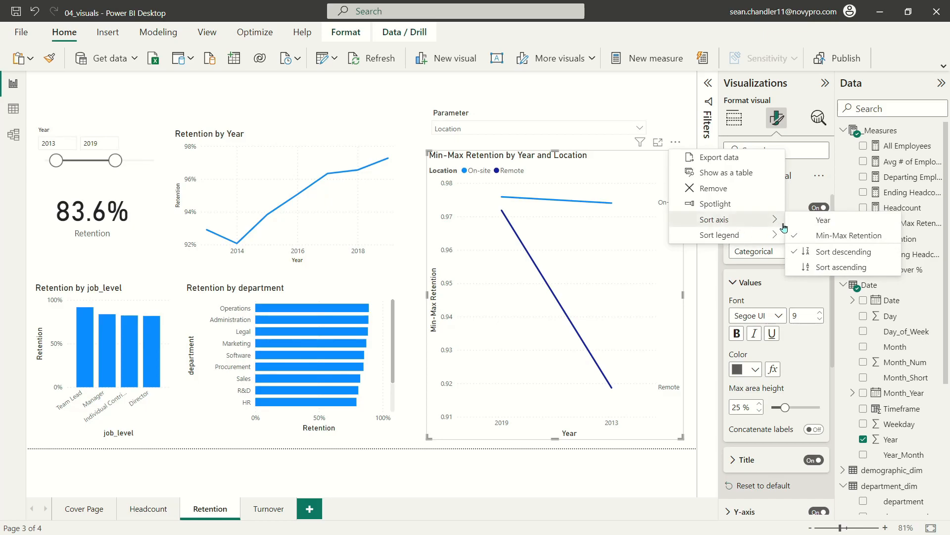
{"action": "left_click", "coordinate": [823, 222]}
{"action": "left_click", "coordinate": [675, 142]}
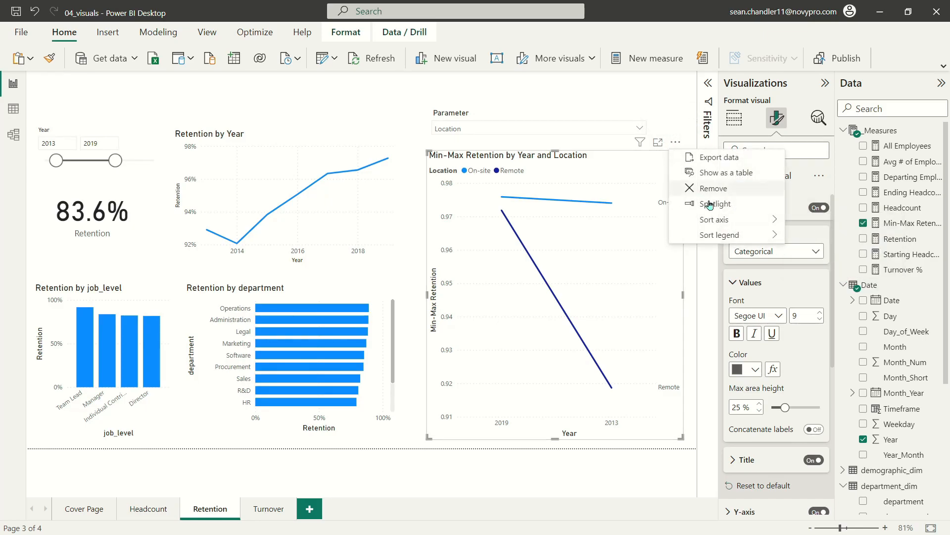
{"action": "mouse_move", "coordinate": [721, 219]}
{"action": "left_click", "coordinate": [839, 267]}
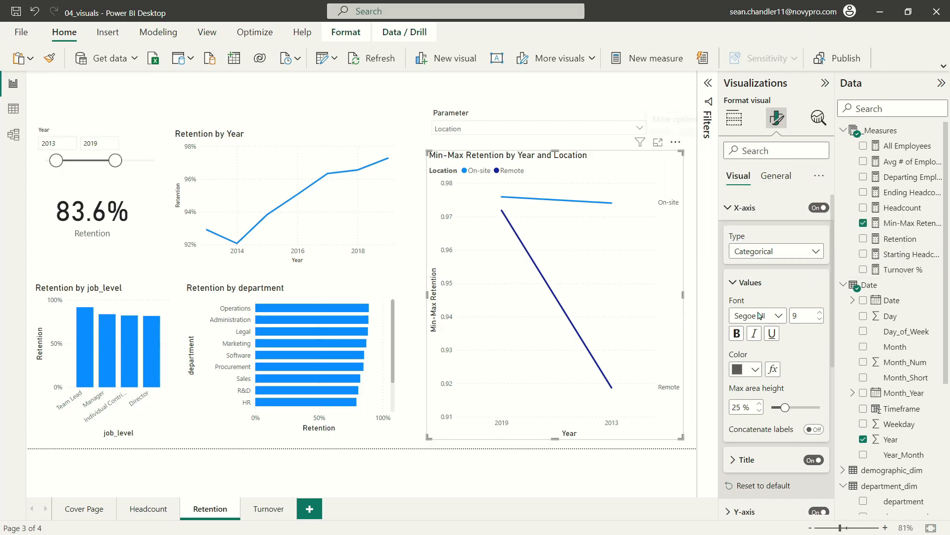
{"action": "mouse_move", "coordinate": [517, 410]}
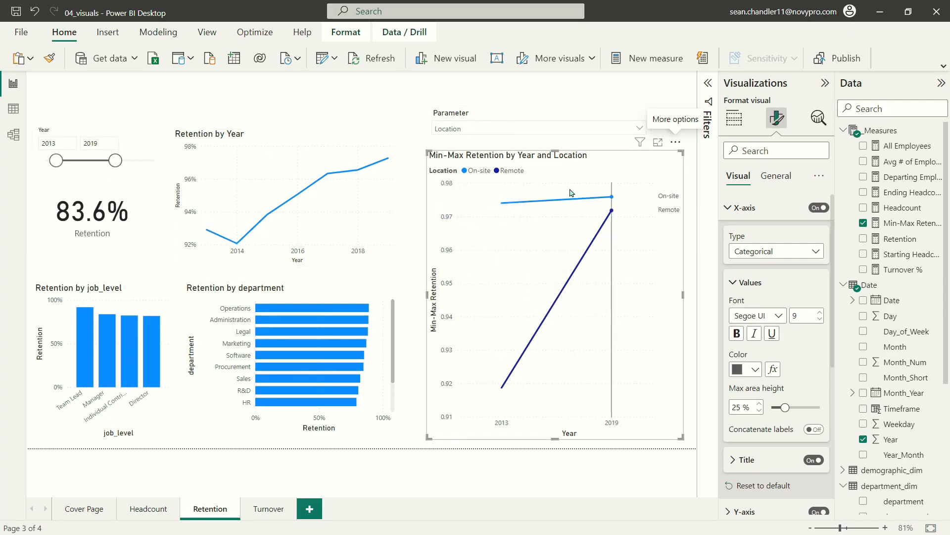
Examine the Min-Max Retention chart split by Department, Job Level and Age Group using the Parameter slicer
{"action": "left_click", "coordinate": [593, 151]}
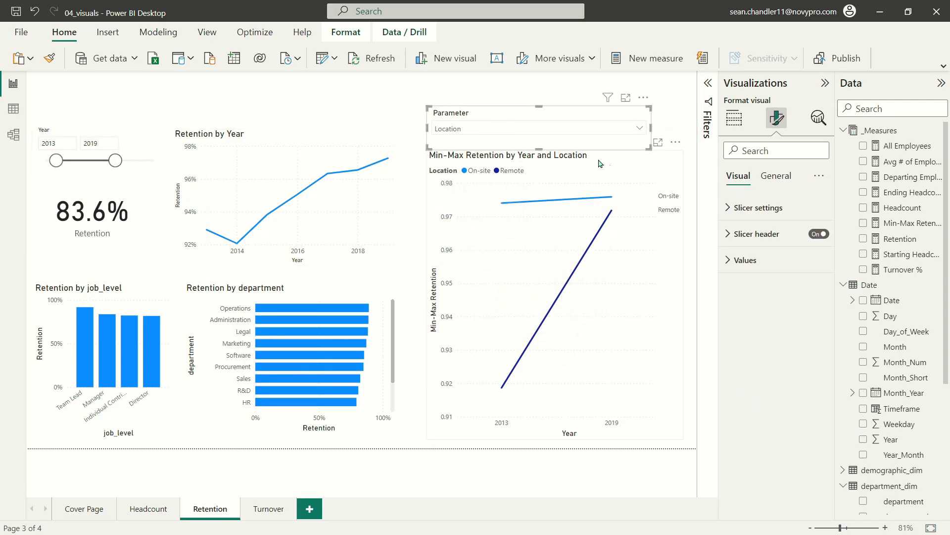
{"action": "left_click", "coordinate": [606, 164]}
{"action": "left_click", "coordinate": [461, 129]}
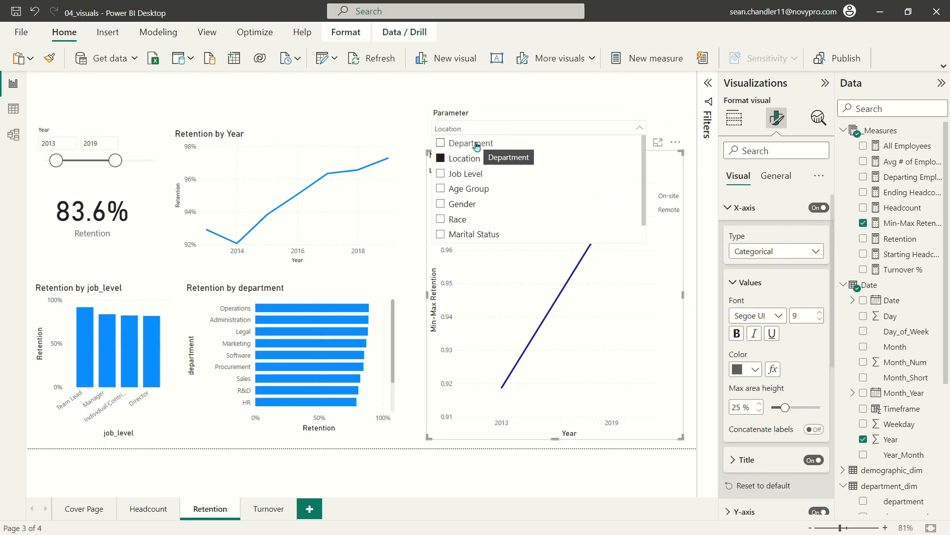
{"action": "left_click", "coordinate": [476, 145]}
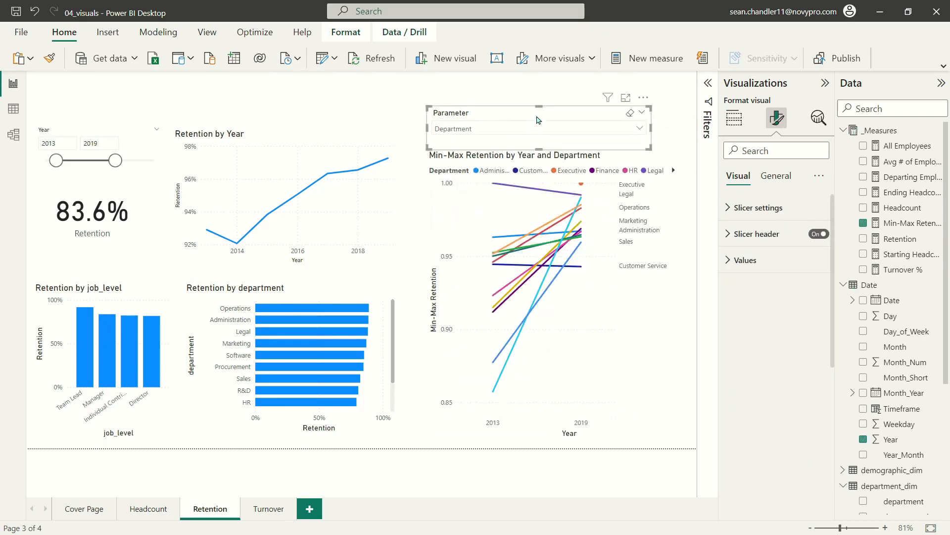
{"action": "left_click", "coordinate": [540, 130]}
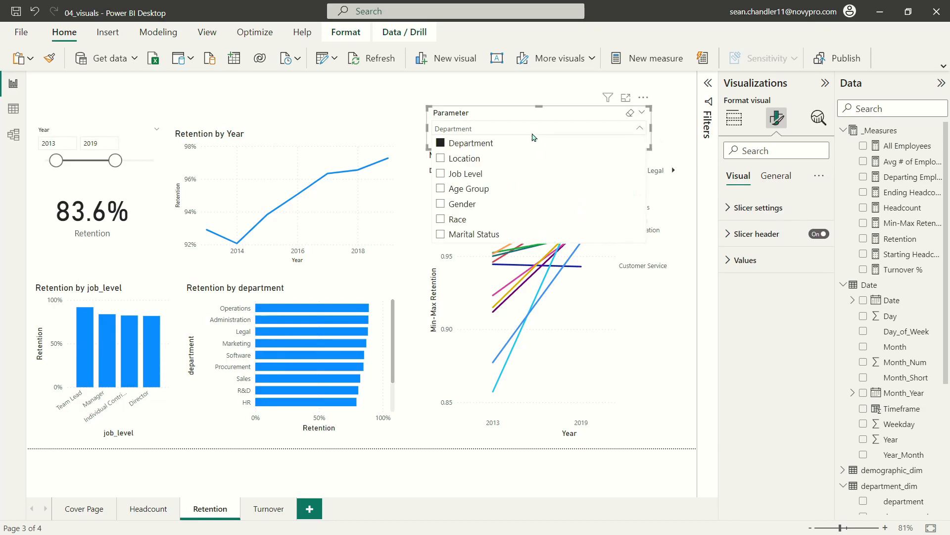
{"action": "left_click", "coordinate": [466, 174]}
{"action": "left_click", "coordinate": [487, 121]}
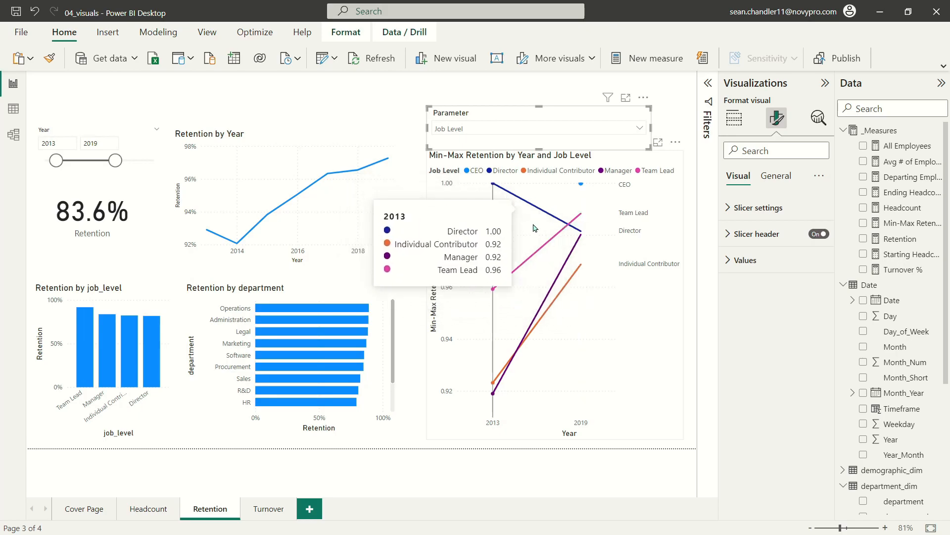
{"action": "left_click", "coordinate": [508, 130]}
{"action": "left_click", "coordinate": [471, 188]}
{"action": "left_click", "coordinate": [514, 117]}
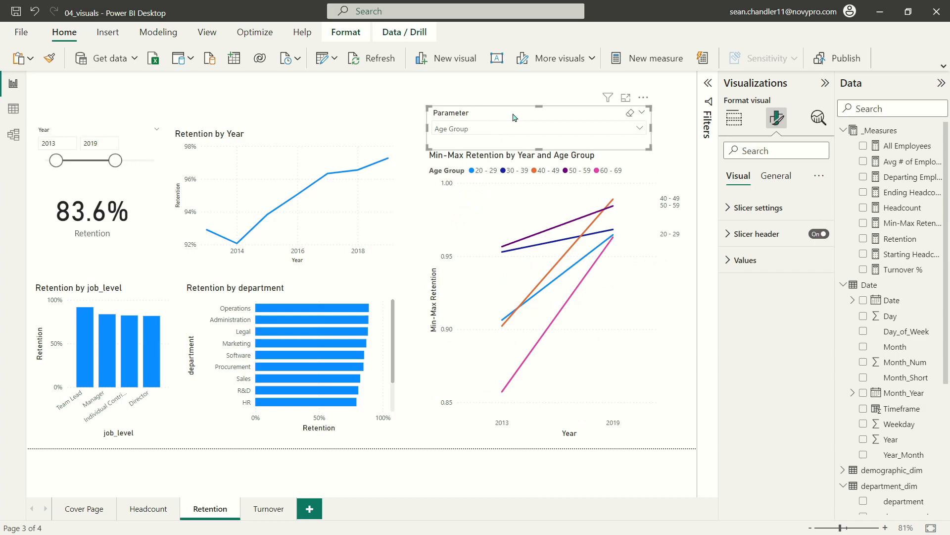
Examine the Min-Max Retention chart split by Gender, Marital Status and Education using the Parameter slicer
{"action": "left_click", "coordinate": [517, 132]}
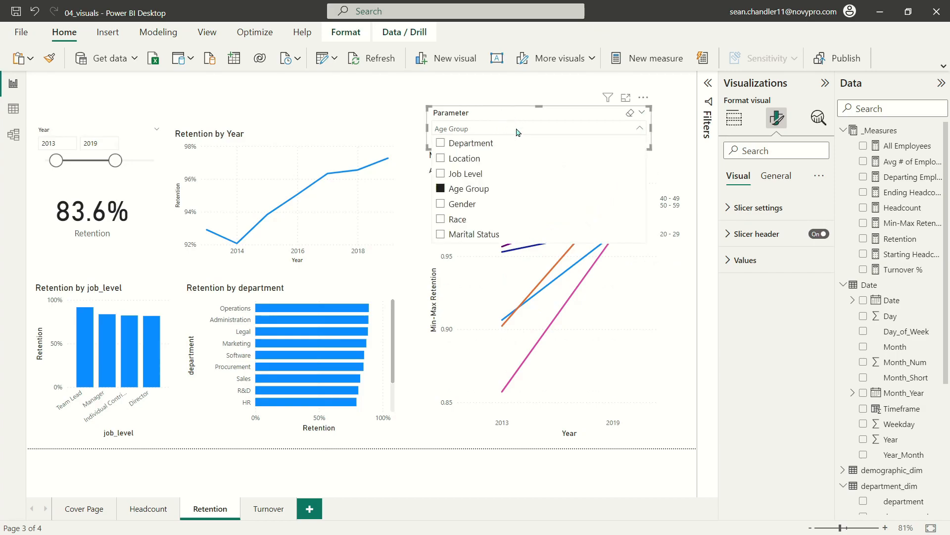
{"action": "left_click", "coordinate": [457, 240]}
{"action": "left_click", "coordinate": [484, 117]}
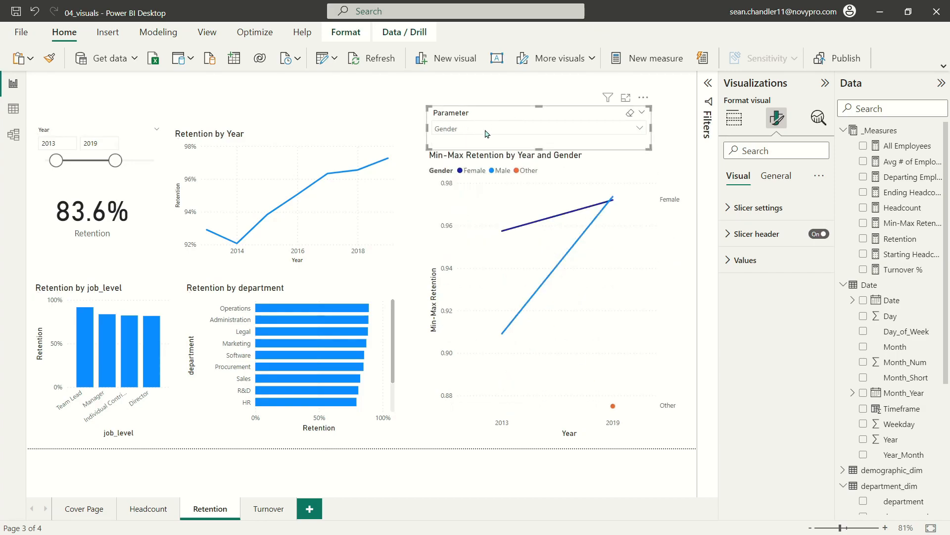
{"action": "left_click", "coordinate": [486, 133]}
{"action": "left_click", "coordinate": [458, 278]}
{"action": "left_click", "coordinate": [489, 116]}
{"action": "left_click", "coordinate": [493, 131]}
{"action": "left_click", "coordinate": [462, 236]}
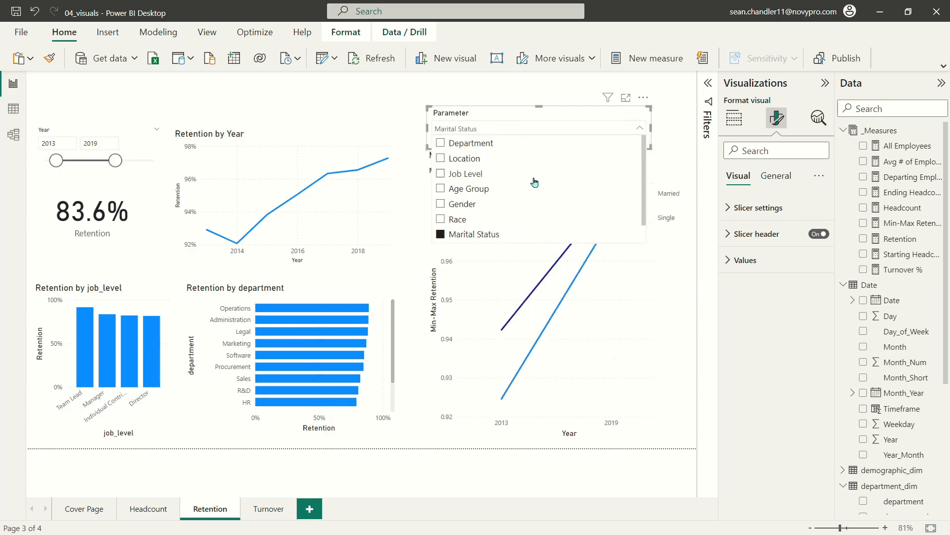
{"action": "scroll", "coordinate": [495, 232], "scroll_direction": "down", "scroll_amount": 1}
{"action": "left_click", "coordinate": [459, 234]}
{"action": "left_click", "coordinate": [492, 117]}
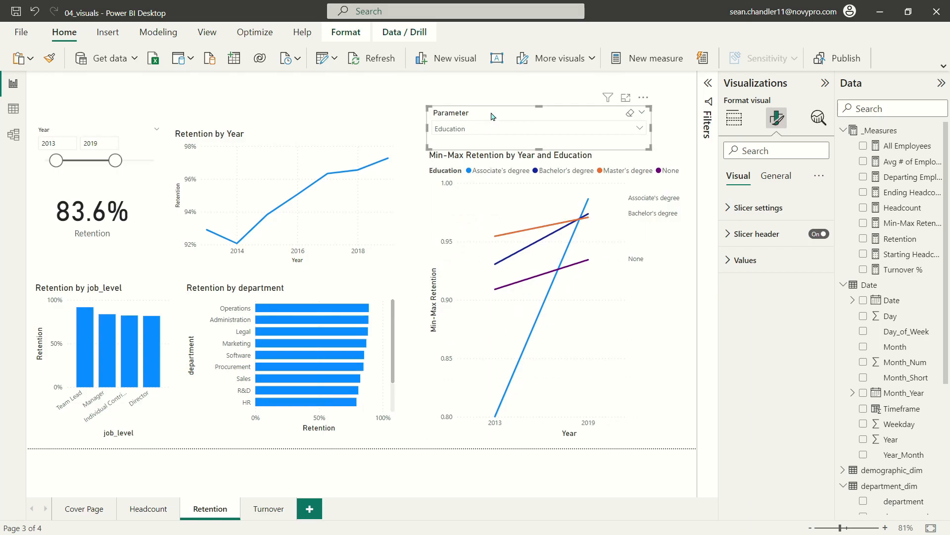
Set the Parameter slicer back to Department and collapse its list of choices
{"action": "left_click", "coordinate": [494, 127]}
{"action": "scroll", "coordinate": [490, 198], "scroll_direction": "up", "scroll_amount": 1}
{"action": "left_click", "coordinate": [458, 147]}
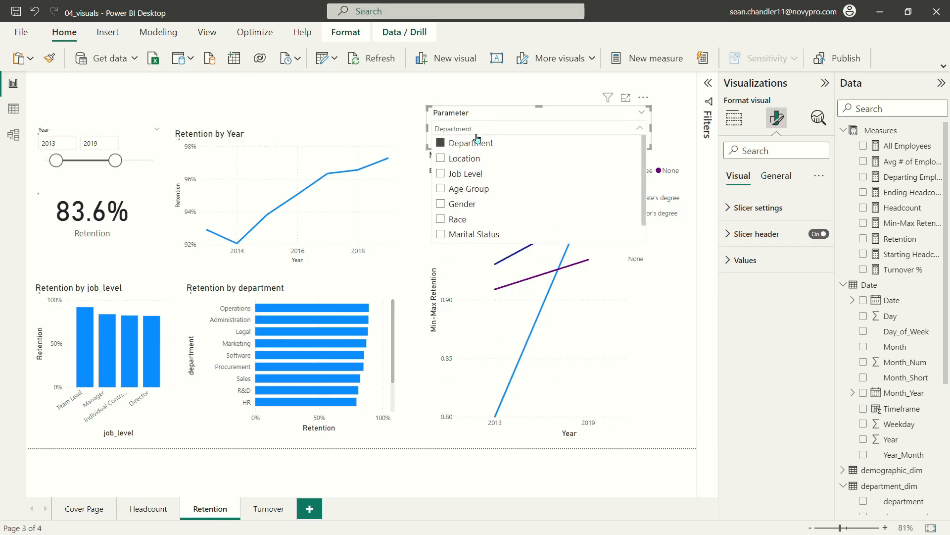
{"action": "left_click", "coordinate": [533, 124]}
Turn off the legend of the Min-Max Retention line chart
{"action": "left_click", "coordinate": [585, 222]}
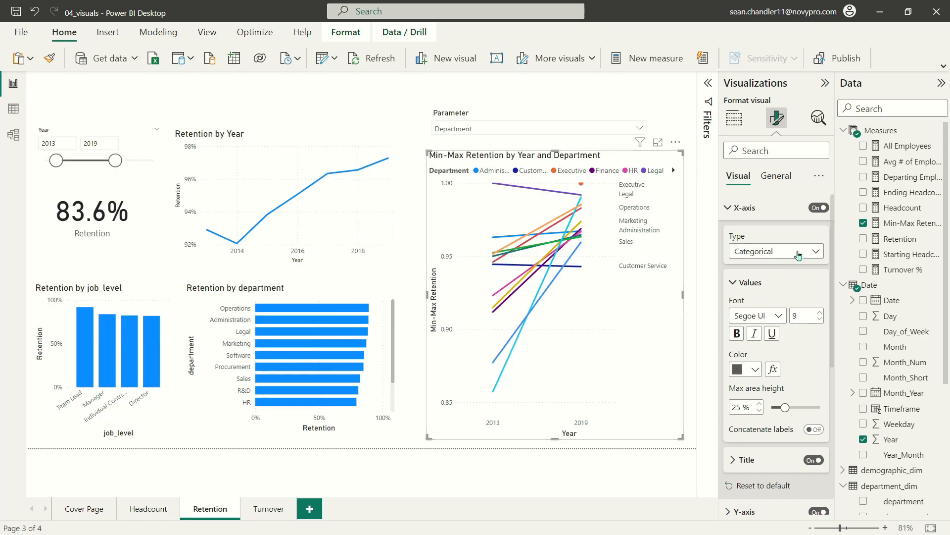
{"action": "scroll", "coordinate": [802, 273], "scroll_direction": "down", "scroll_amount": 5}
{"action": "left_click", "coordinate": [817, 292]}
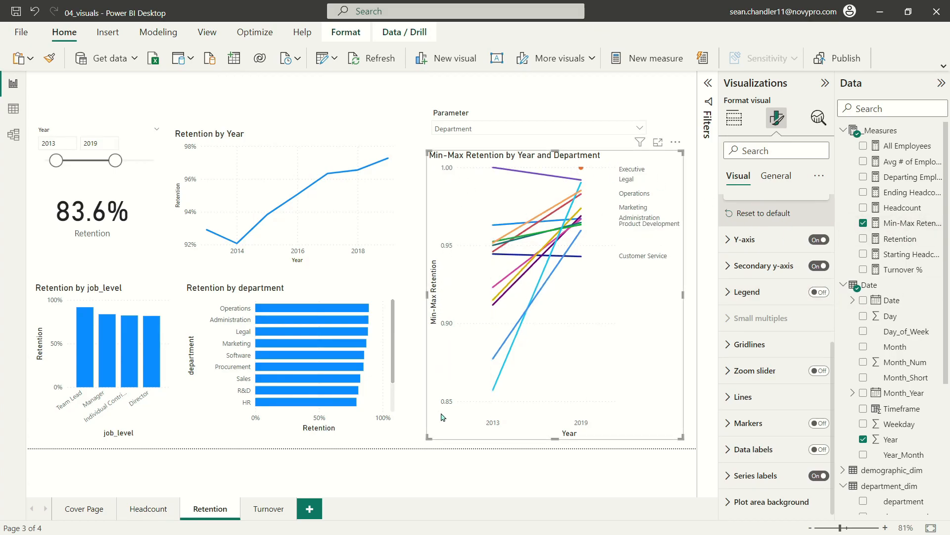
Format the Min-Max Retention measure as a percentage and collapse its formula display
{"action": "left_click", "coordinate": [901, 223]}
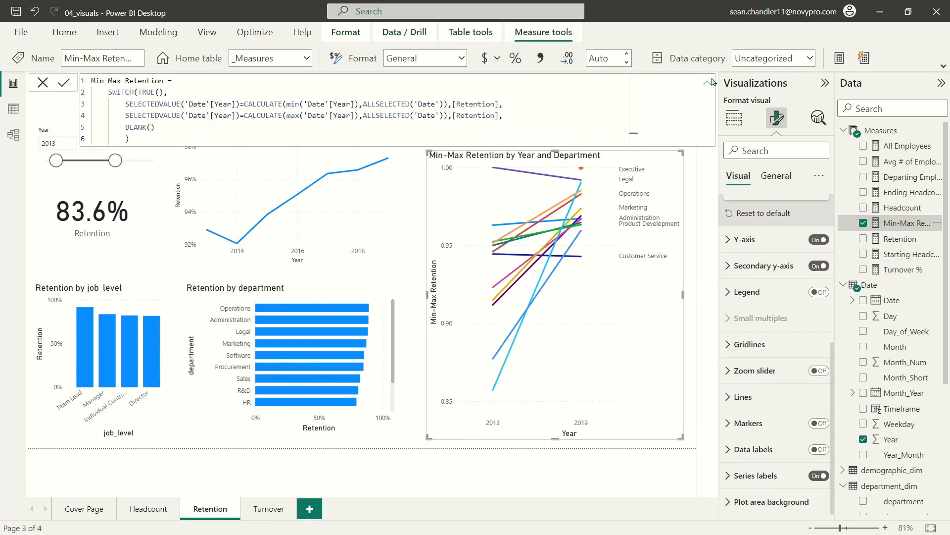
{"action": "left_click", "coordinate": [516, 58]}
{"action": "left_click", "coordinate": [708, 83]}
{"action": "left_click", "coordinate": [332, 108]}
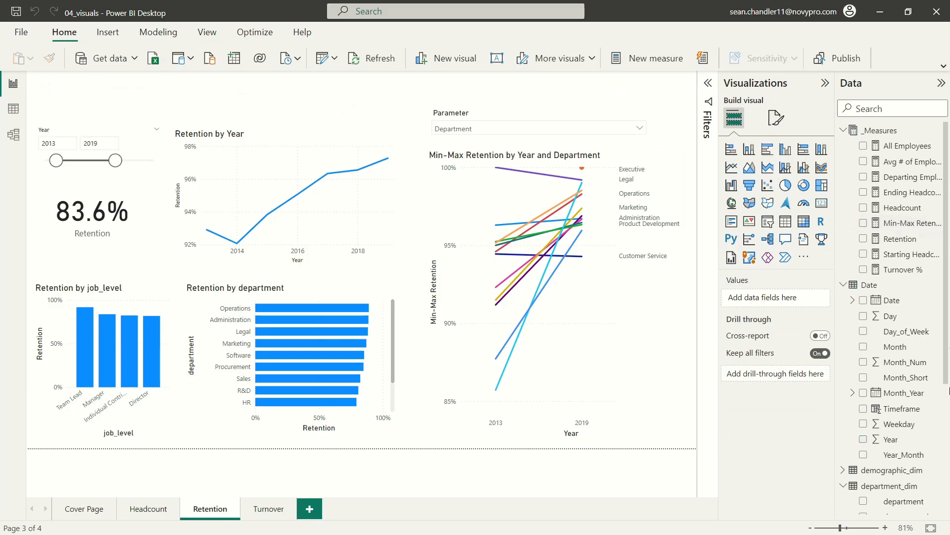
Lower the top of the Min-Max Retention chart, move the Parameter slicer down above it, and widen the slicer
{"action": "left_click", "coordinate": [569, 157]}
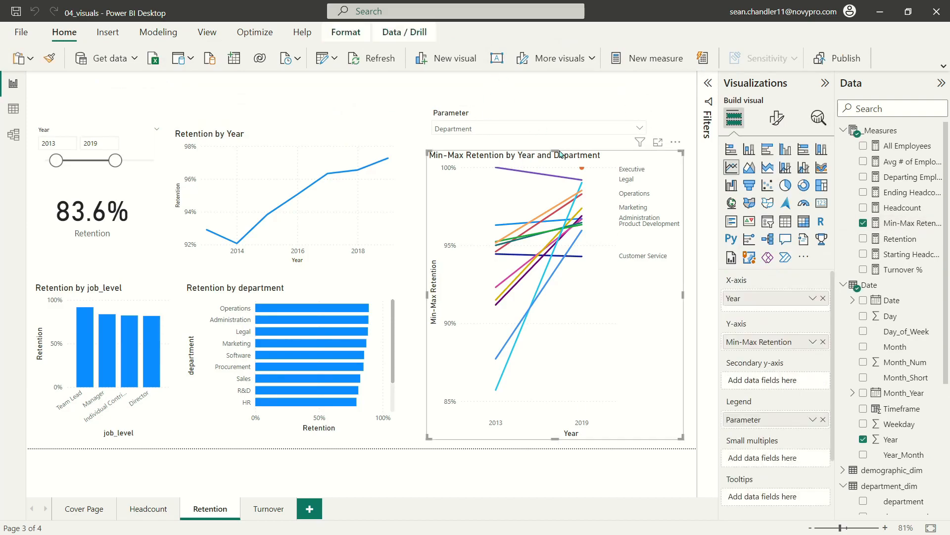
{"action": "left_click_drag", "start_coordinate": [568, 154], "coordinate": [568, 167]}
{"action": "left_click_drag", "start_coordinate": [575, 109], "coordinate": [573, 122]}
{"action": "left_click_drag", "start_coordinate": [651, 141], "coordinate": [691, 142]}
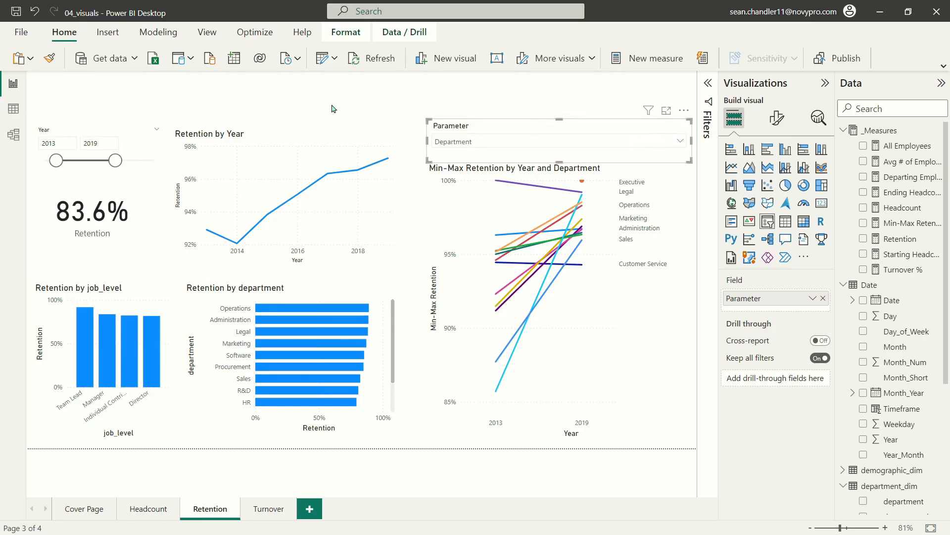
{"action": "left_click", "coordinate": [331, 107]}
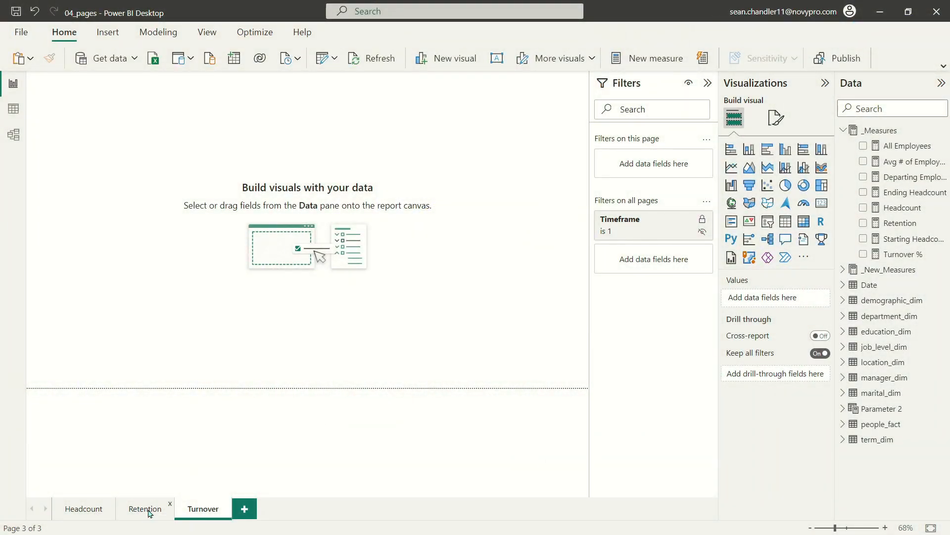
On the Retention page, widen the Year slicer on both sides and centre the Retention card beneath it
{"action": "left_click", "coordinate": [148, 512]}
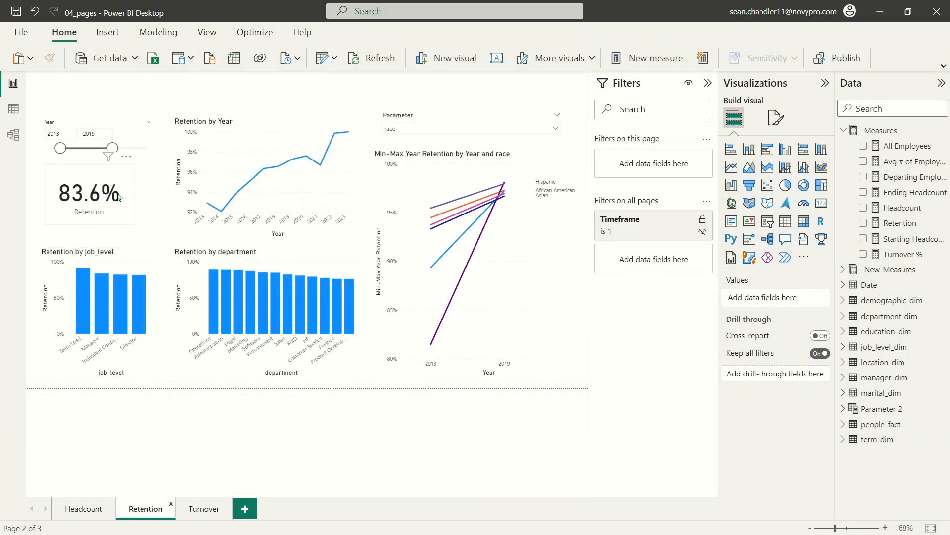
{"action": "left_click", "coordinate": [97, 130]}
{"action": "left_click_drag", "start_coordinate": [73, 127], "coordinate": [61, 126]}
{"action": "left_click_drag", "start_coordinate": [135, 169], "coordinate": [165, 171]}
{"action": "left_click", "coordinate": [124, 189]}
{"action": "left_click_drag", "start_coordinate": [111, 198], "coordinate": [120, 198]}
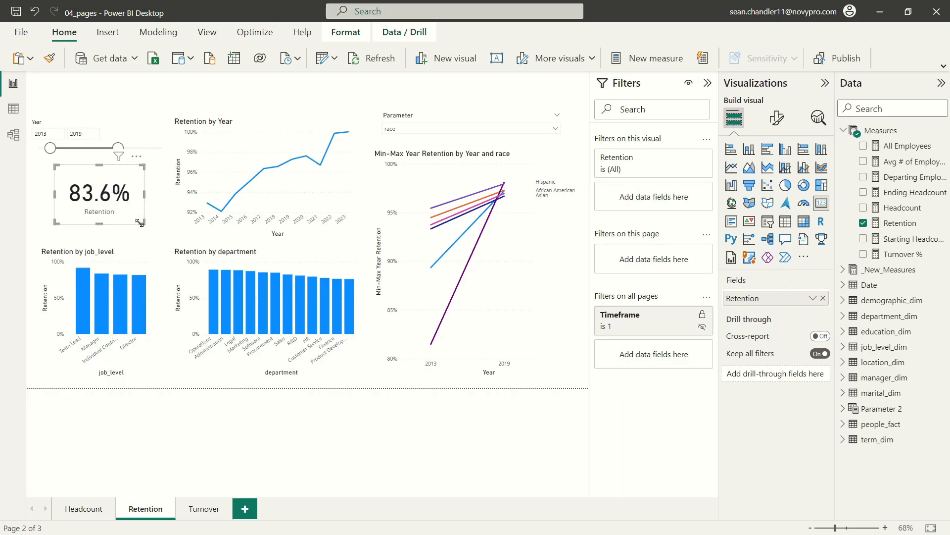
Tighten the Retention card and place two pasted copies of it side by side beneath the original
{"action": "left_click_drag", "start_coordinate": [142, 222], "coordinate": [118, 230]}
{"action": "key", "text": "ctrl+v"}
{"action": "left_click", "coordinate": [62, 214]}
{"action": "left_click", "coordinate": [166, 225], "text": "ctrl"}
Replace the fields of the two copied cards with Starting Headcount on the first and Ending Headcount on the second
{"action": "left_click", "coordinate": [56, 216]}
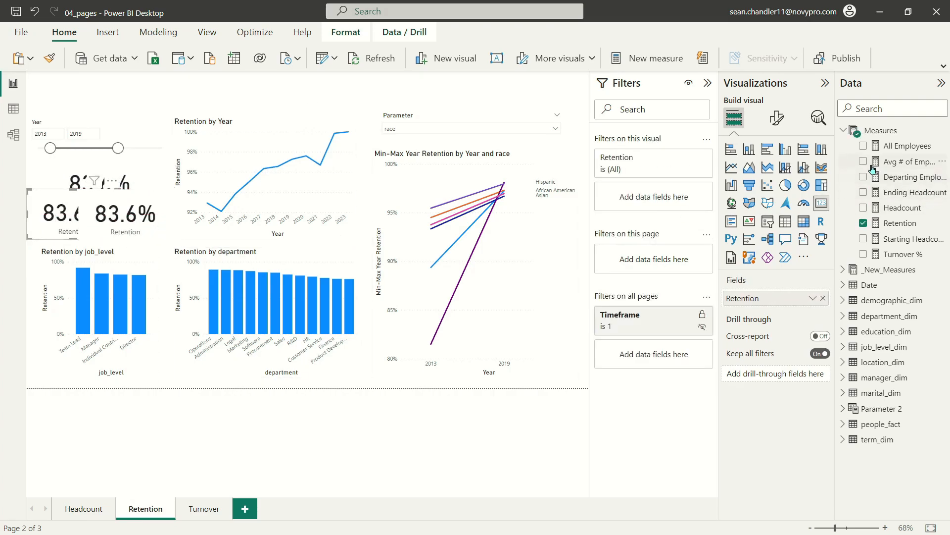
{"action": "left_click_drag", "start_coordinate": [901, 239], "coordinate": [786, 303]}
{"action": "left_click", "coordinate": [149, 212]}
{"action": "left_click_drag", "start_coordinate": [884, 198], "coordinate": [772, 298]}
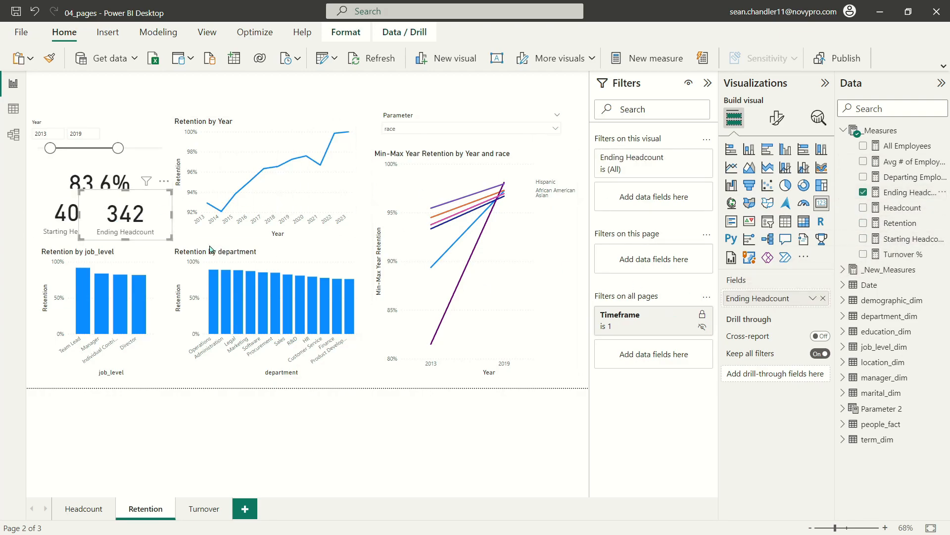
Set the callout value font size of the Starting Headcount and Ending Headcount cards to 30
{"action": "left_click", "coordinate": [56, 224], "text": "ctrl"}
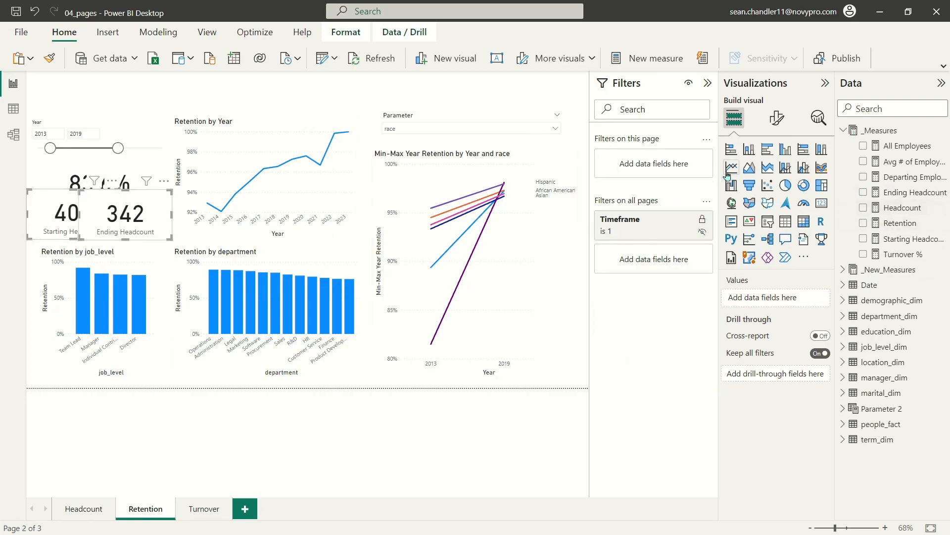
{"action": "left_click", "coordinate": [777, 118]}
{"action": "left_click", "coordinate": [768, 208]}
{"action": "left_click", "coordinate": [820, 255]}
{"action": "left_click", "coordinate": [819, 255]}
{"action": "left_click", "coordinate": [820, 256]}
{"action": "double_click", "coordinate": [820, 256]}
{"action": "left_click", "coordinate": [819, 255]}
{"action": "double_click", "coordinate": [820, 256]}
{"action": "left_click", "coordinate": [819, 255]}
{"action": "double_click", "coordinate": [820, 256]}
{"action": "left_click", "coordinate": [820, 255]}
Shrink the Starting Headcount and Ending Headcount cards and arrange them side by side without overlap beneath the Retention card
{"action": "left_click", "coordinate": [112, 235]}
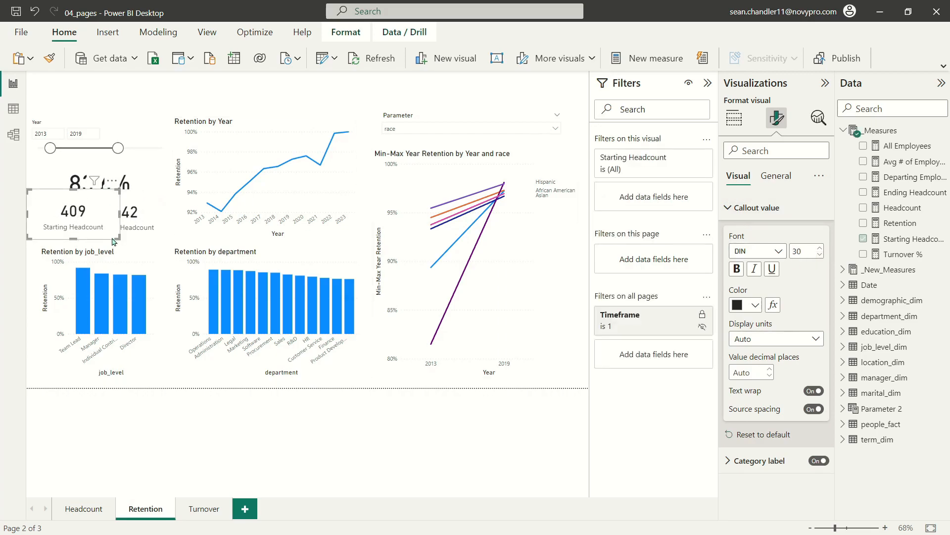
{"action": "left_click_drag", "start_coordinate": [116, 238], "coordinate": [74, 224]}
{"action": "left_click_drag", "start_coordinate": [84, 187], "coordinate": [99, 205]}
{"action": "left_click_drag", "start_coordinate": [82, 230], "coordinate": [135, 227]}
{"action": "left_click", "coordinate": [144, 220]}
Bring the Retention card to the front of the overlapping headcount cards
{"action": "left_click", "coordinate": [108, 171]}
{"action": "left_click", "coordinate": [368, 30]}
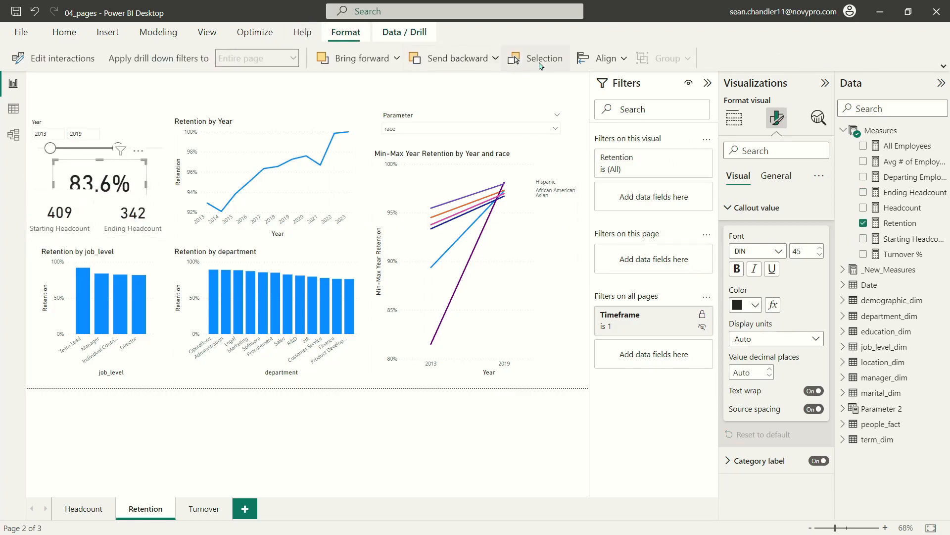
{"action": "left_click", "coordinate": [606, 59]}
{"action": "left_click", "coordinate": [398, 59]}
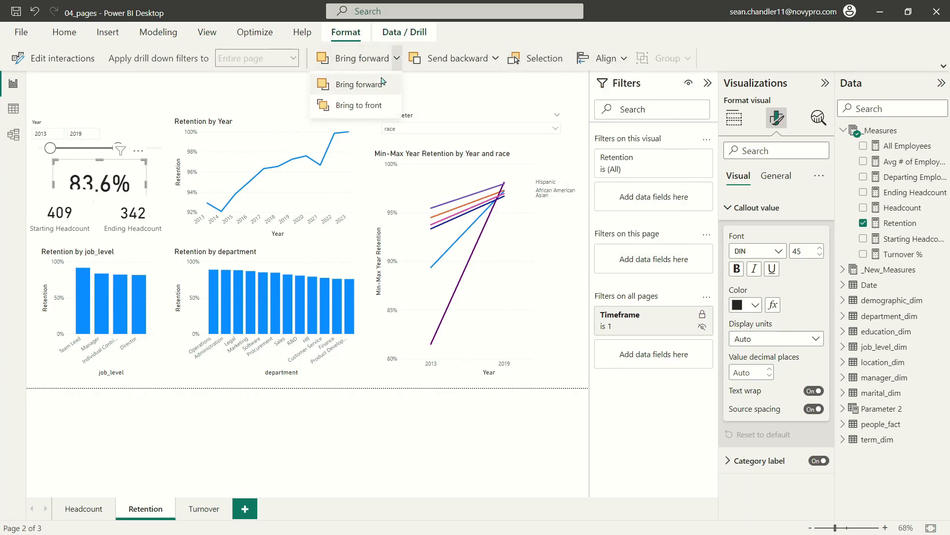
{"action": "left_click", "coordinate": [369, 106]}
Nudge the Starting Headcount and Ending Headcount cards down so their values clear the Retention card
{"action": "left_click", "coordinate": [65, 223]}
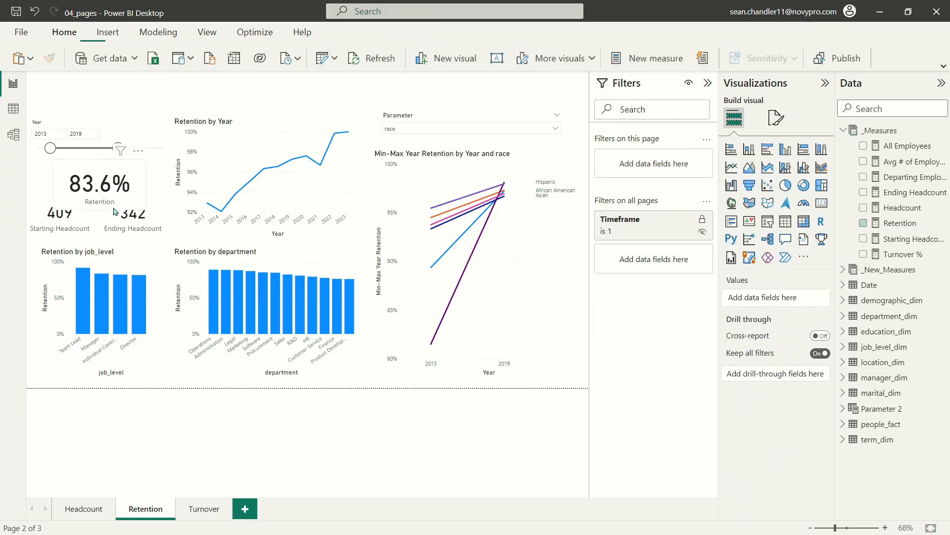
{"action": "left_click_drag", "start_coordinate": [141, 217], "coordinate": [147, 222]}
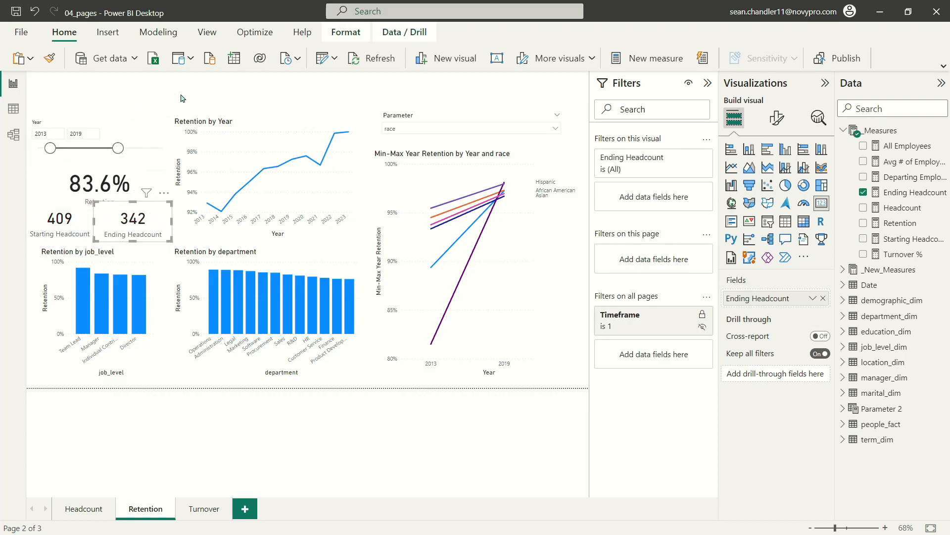
{"action": "left_click", "coordinate": [206, 103]}
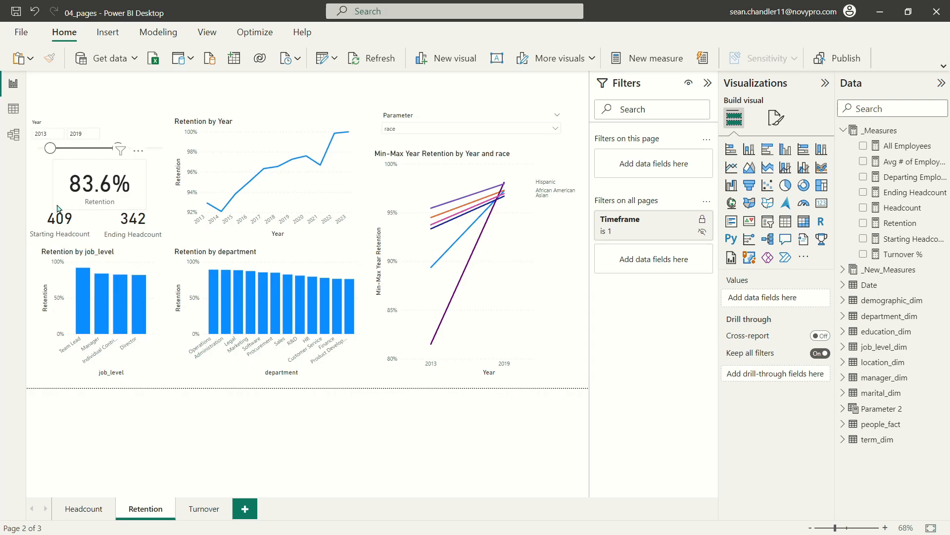
Copy the Year slicer and the Retention, Starting Headcount and Ending Headcount cards onto the Turnover page, keeping the slicer in sync
{"action": "left_click", "coordinate": [191, 513]}
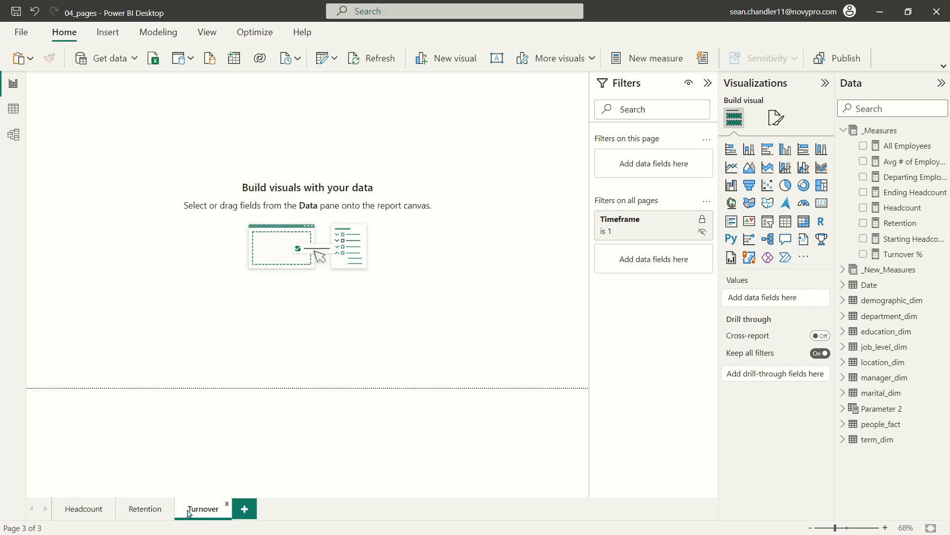
{"action": "left_click", "coordinate": [147, 509]}
{"action": "left_click", "coordinate": [119, 170]}
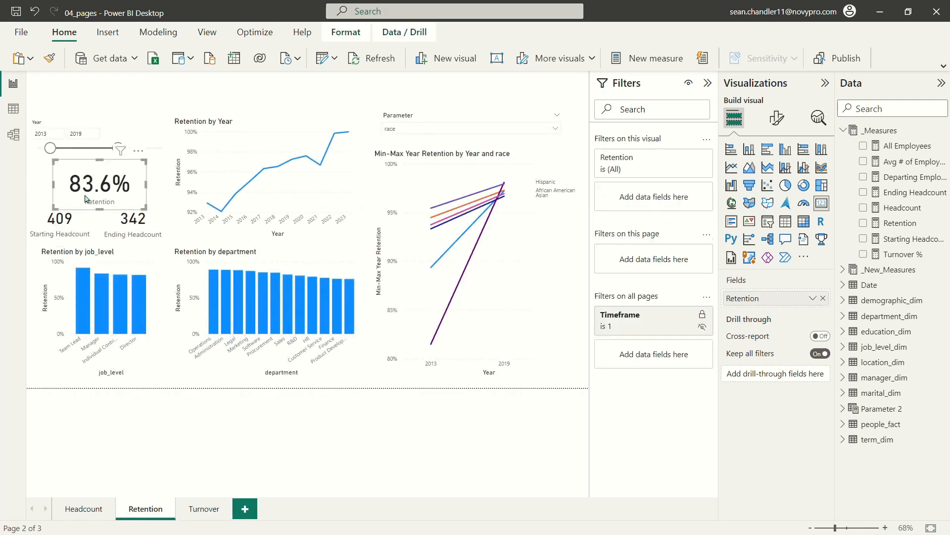
{"action": "left_click", "coordinate": [121, 137], "text": "ctrl"}
{"action": "left_click", "coordinate": [59, 223], "text": "ctrl"}
{"action": "left_click", "coordinate": [143, 226], "text": "ctrl"}
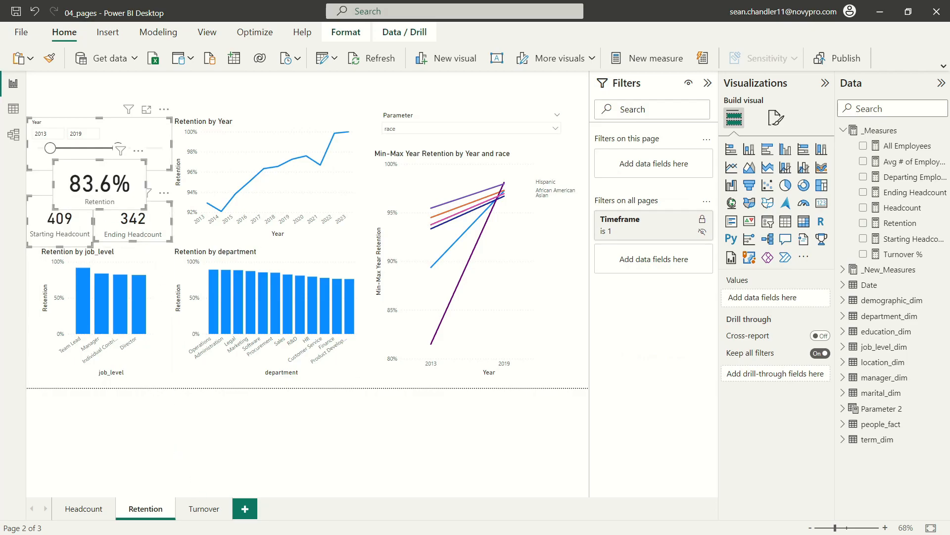
{"action": "left_click", "coordinate": [202, 510]}
{"action": "key", "text": "ctrl+v"}
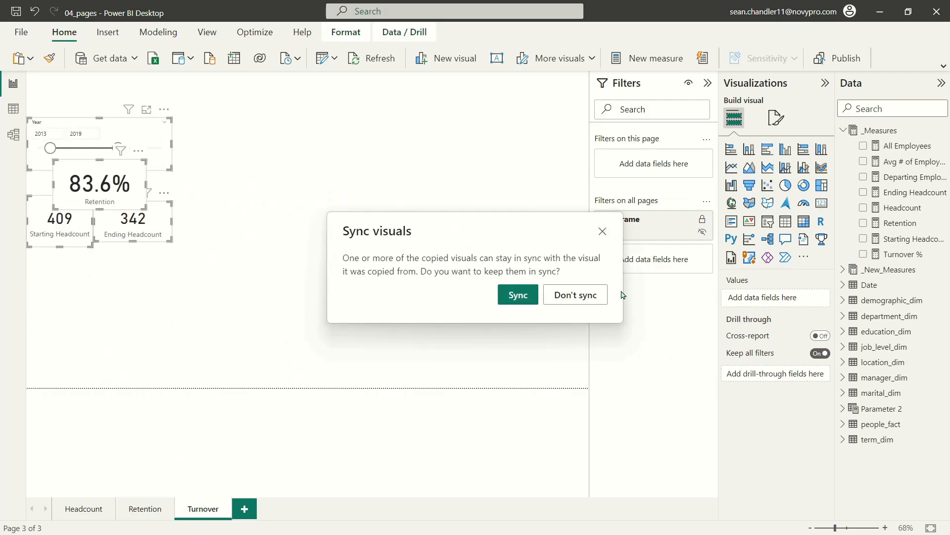
{"action": "left_click", "coordinate": [511, 301]}
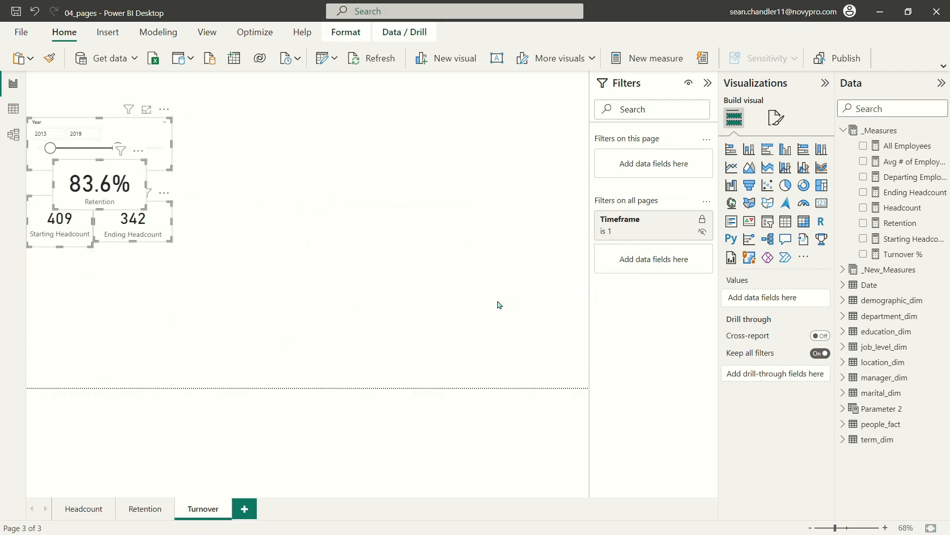
{"action": "left_click", "coordinate": [318, 277]}
Replace the Retention card's measure with Turnover % and nudge the two headcount cards slightly down on the Turnover page
{"action": "left_click", "coordinate": [99, 184]}
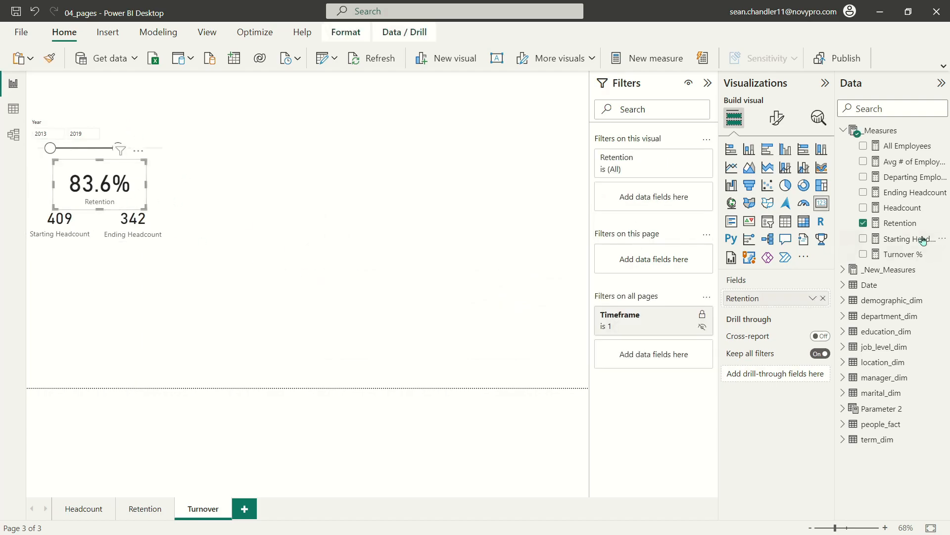
{"action": "left_click_drag", "start_coordinate": [906, 254], "coordinate": [792, 299]}
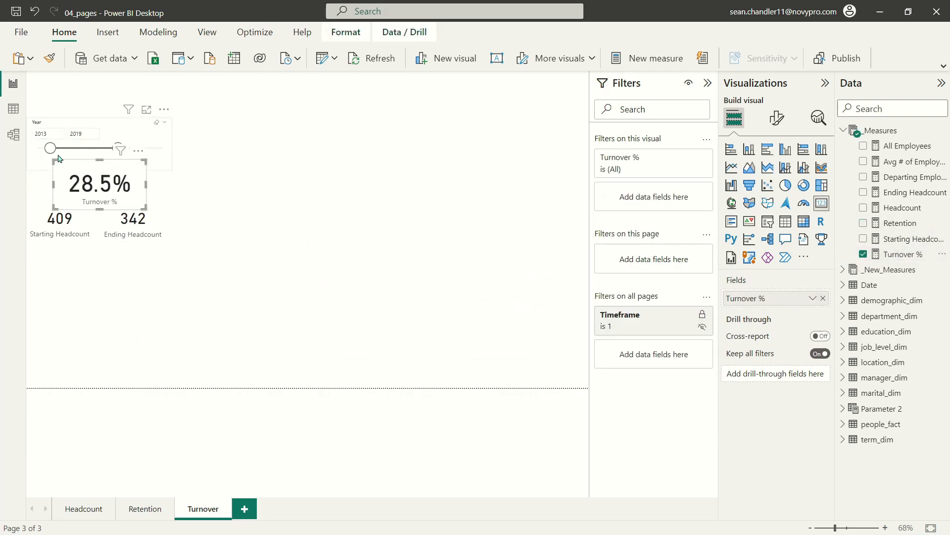
{"action": "left_click", "coordinate": [65, 226]}
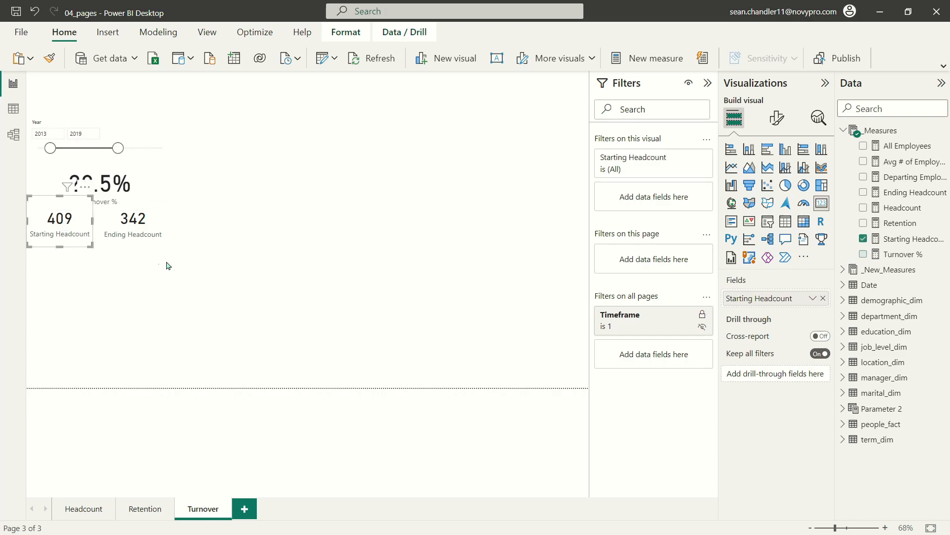
{"action": "left_click", "coordinate": [115, 226], "text": "ctrl"}
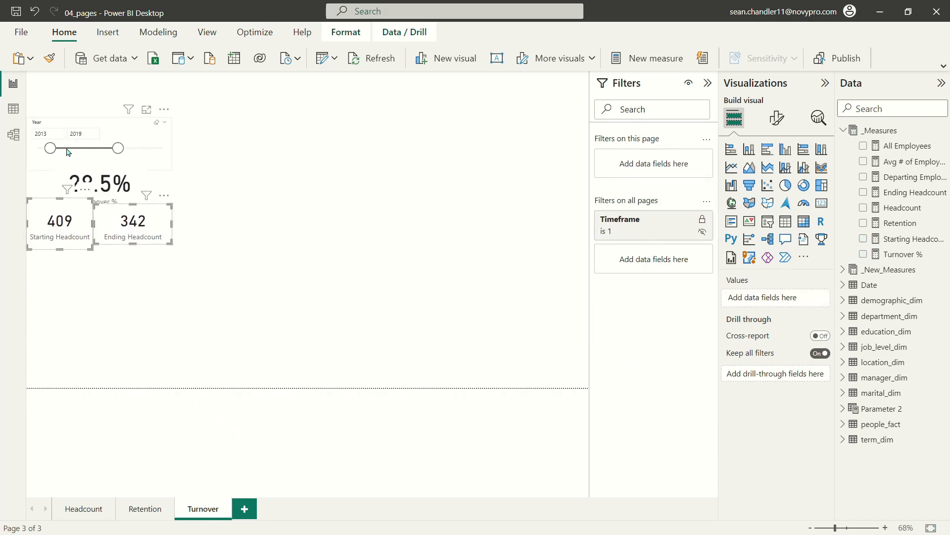
{"action": "left_click", "coordinate": [133, 223], "text": "ctrl"}
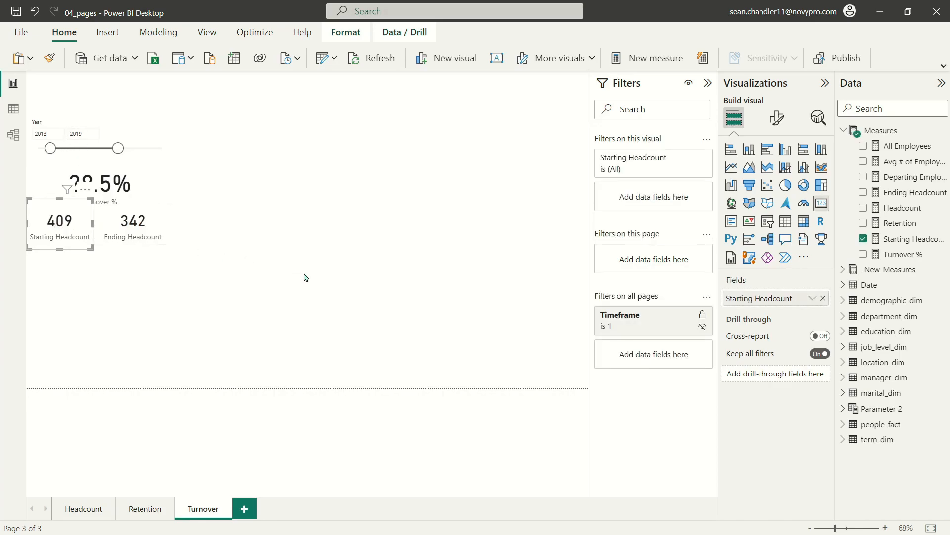
{"action": "left_click", "coordinate": [205, 220]}
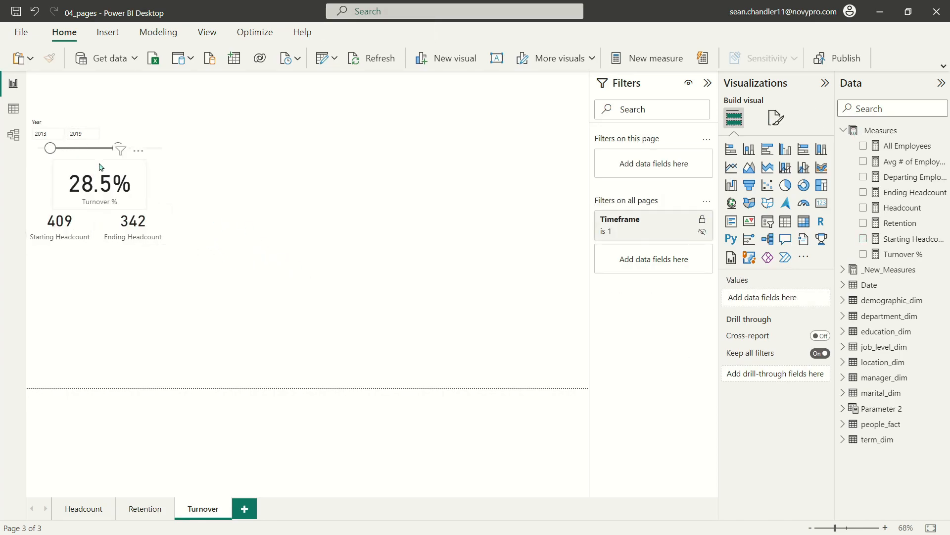
Change the Starting Headcount card to Departing Employees and the Ending Headcount card to Avg # of Employees, adjusting their layout so the labels fit
{"action": "left_click", "coordinate": [74, 219]}
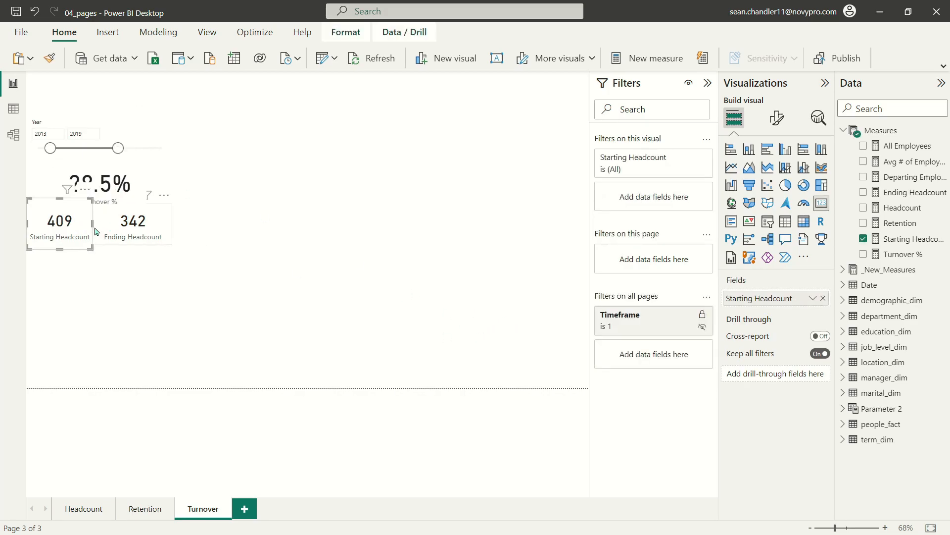
{"action": "left_click_drag", "start_coordinate": [909, 177], "coordinate": [787, 298]}
{"action": "left_click_drag", "start_coordinate": [88, 244], "coordinate": [139, 254]}
{"action": "left_click", "coordinate": [138, 244]}
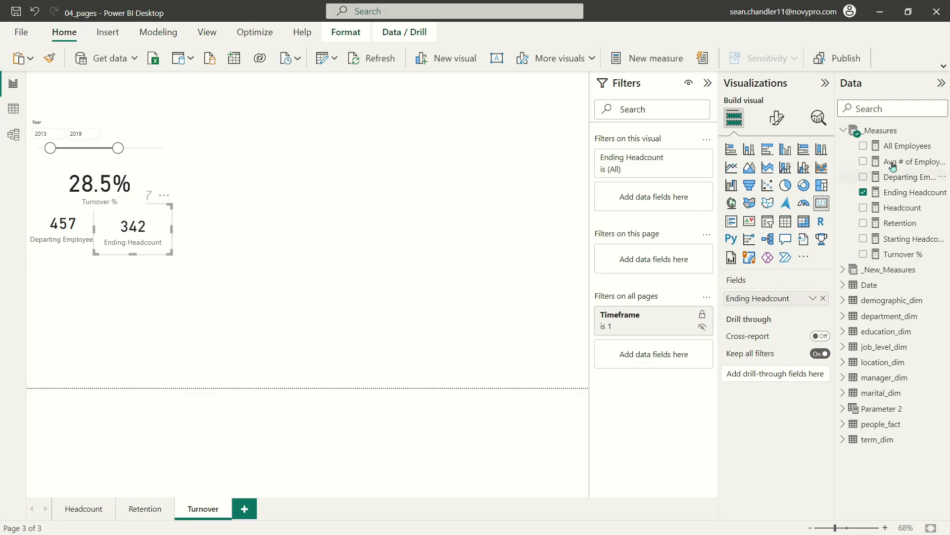
{"action": "left_click_drag", "start_coordinate": [901, 161], "coordinate": [792, 297]}
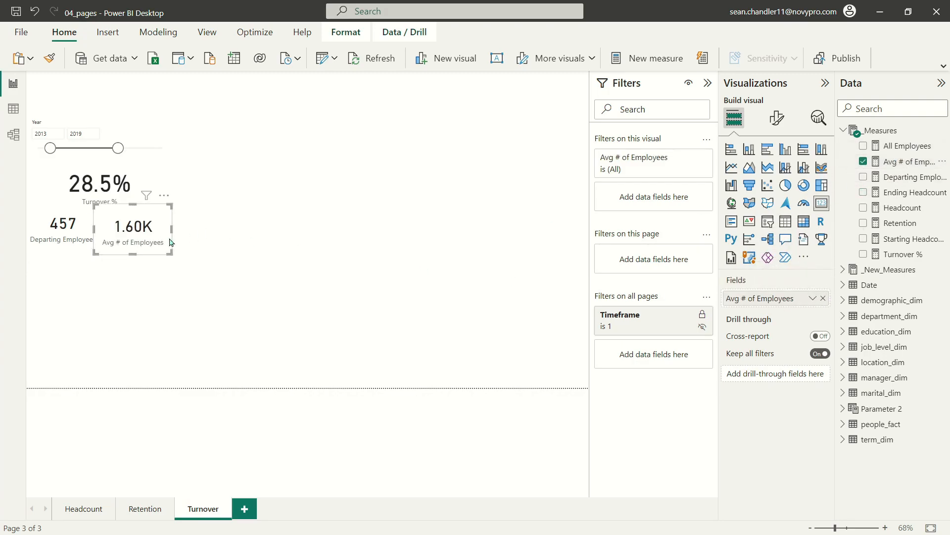
{"action": "left_click_drag", "start_coordinate": [158, 230], "coordinate": [165, 230]}
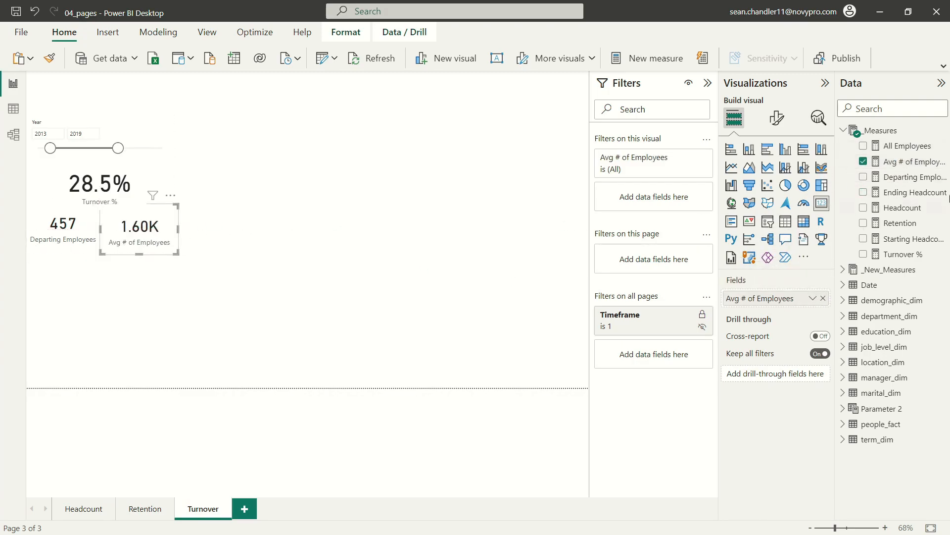
Change the display units of the Avg # of Employees callout value so the full number shows without abbreviation
{"action": "left_click", "coordinate": [778, 117]}
{"action": "left_click", "coordinate": [758, 208]}
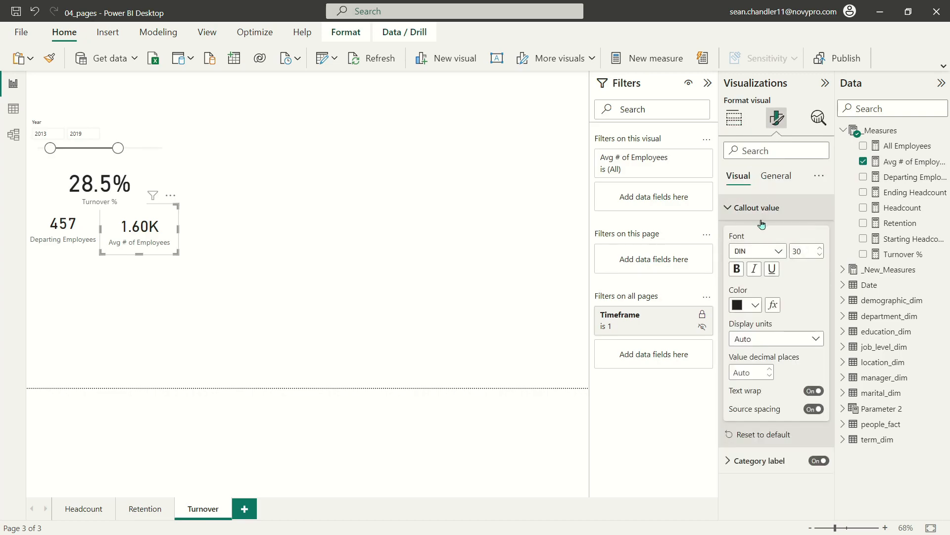
{"action": "left_click", "coordinate": [733, 208]}
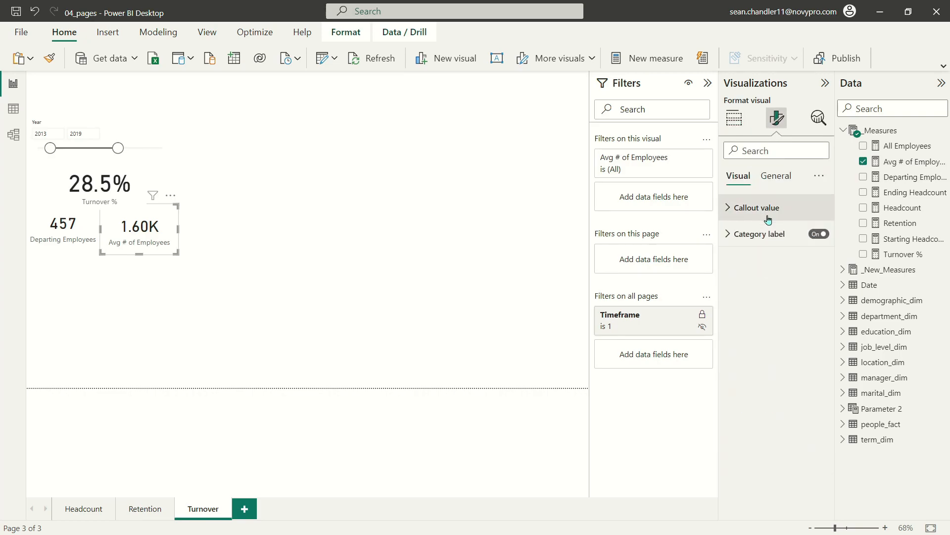
{"action": "left_click", "coordinate": [734, 209]}
{"action": "left_click", "coordinate": [761, 340]}
{"action": "left_click", "coordinate": [748, 371]}
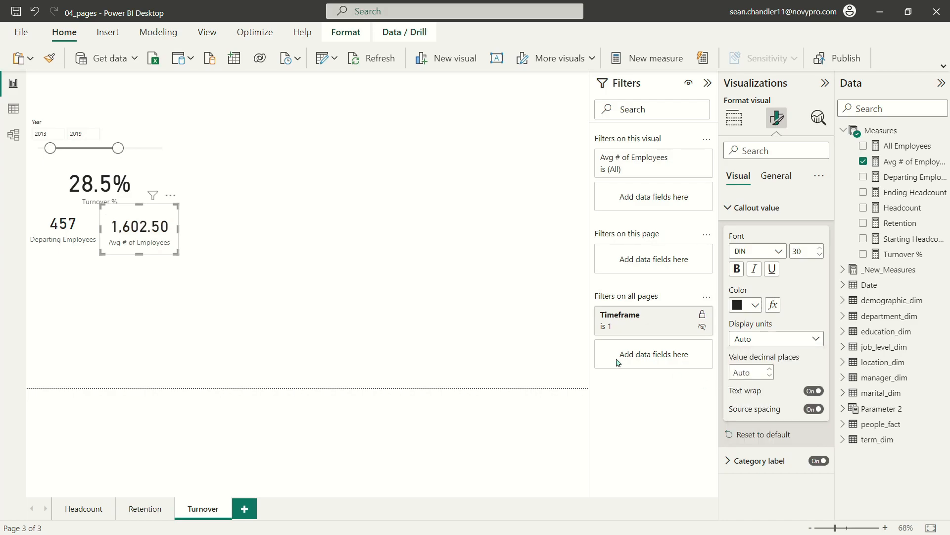
{"action": "left_click", "coordinate": [251, 261]}
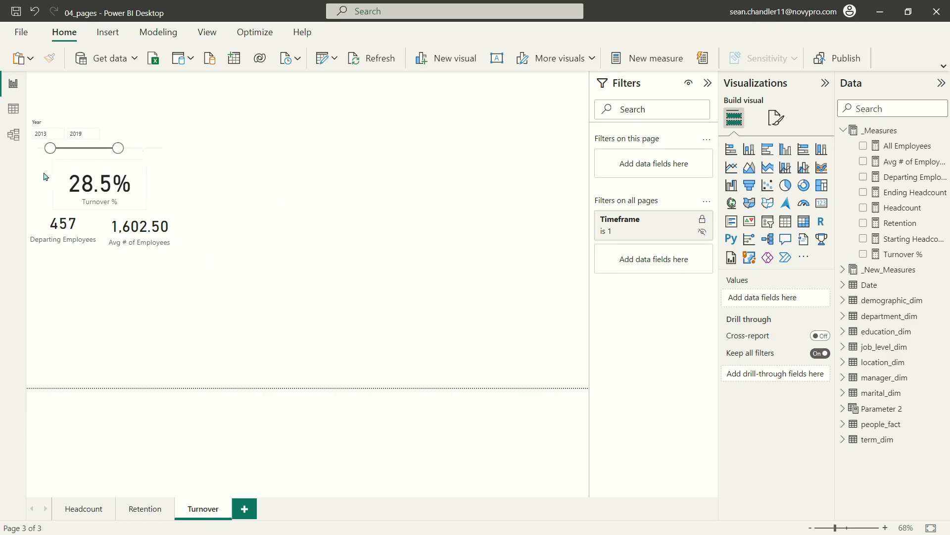
Copy the Retention by job_level and Retention by department column charts onto the Turnover page and shift them slightly left
{"action": "left_click", "coordinate": [78, 509]}
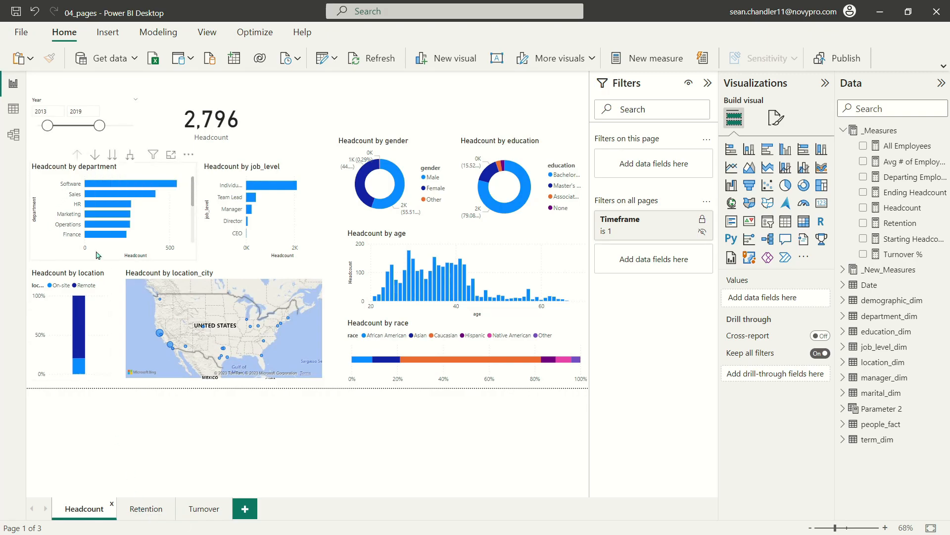
{"action": "left_click", "coordinate": [144, 509]}
{"action": "left_click", "coordinate": [91, 253]}
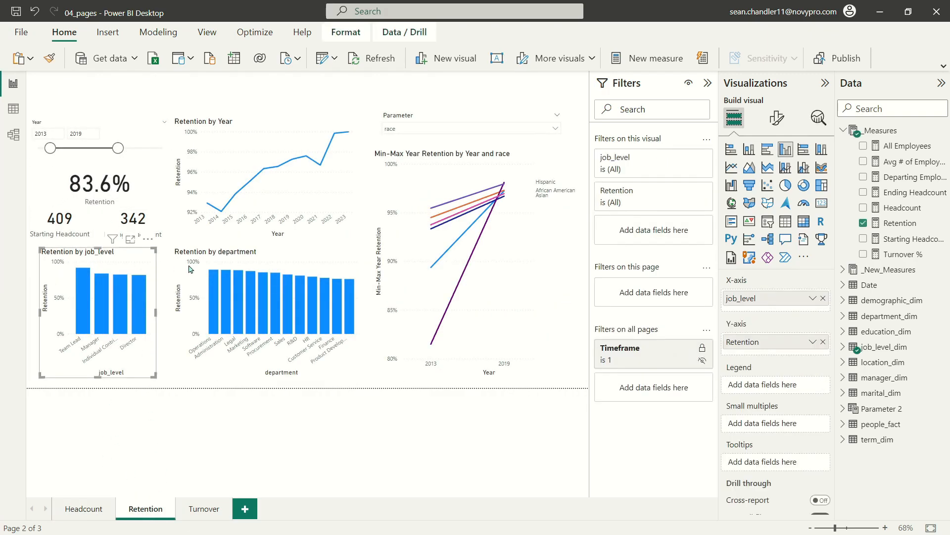
{"action": "left_click", "coordinate": [220, 242]}
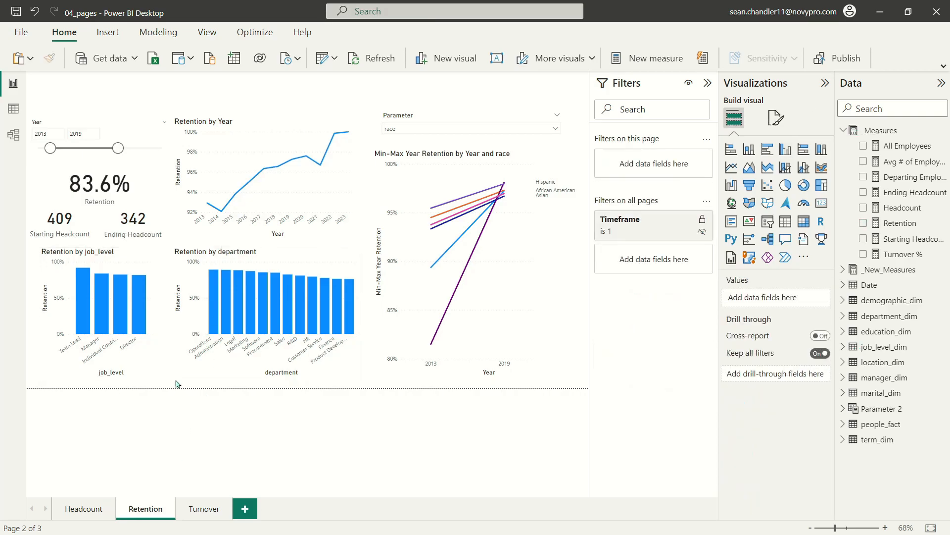
{"action": "left_click", "coordinate": [114, 255]}
{"action": "left_click", "coordinate": [247, 255], "text": "ctrl"}
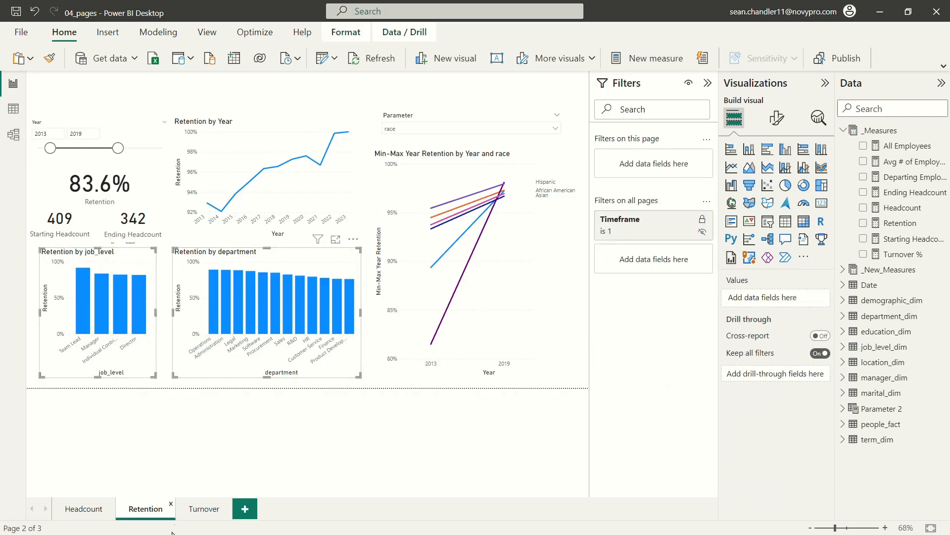
{"action": "left_click", "coordinate": [200, 515]}
{"action": "key", "text": "ctrl+v"}
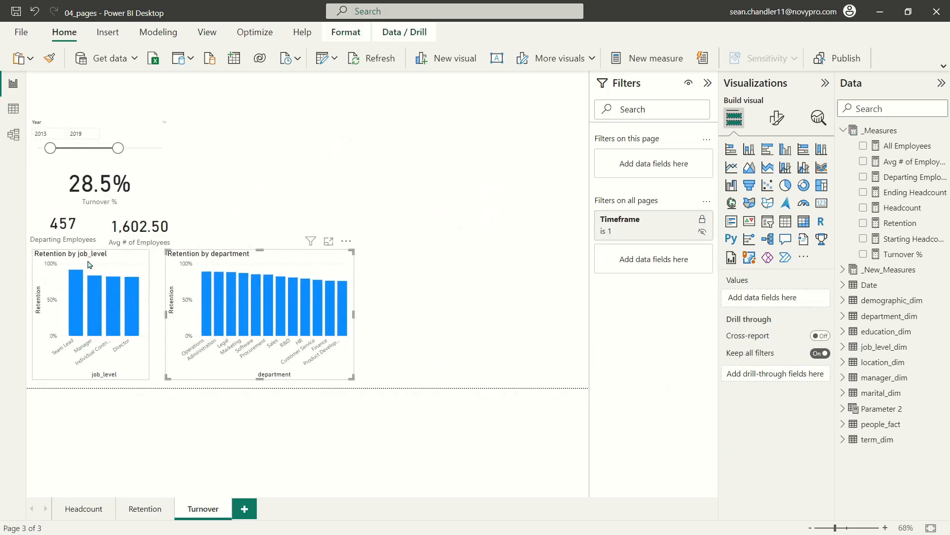
{"action": "left_click", "coordinate": [87, 262]}
{"action": "left_click_drag", "start_coordinate": [242, 264], "coordinate": [234, 264]}
Replace Retention with Turnover % on the y-axis of the copied job_level and department column charts
{"action": "left_click", "coordinate": [64, 254]}
{"action": "left_click_drag", "start_coordinate": [904, 254], "coordinate": [802, 353]}
{"action": "left_click", "coordinate": [823, 342]}
{"action": "left_click", "coordinate": [174, 256]}
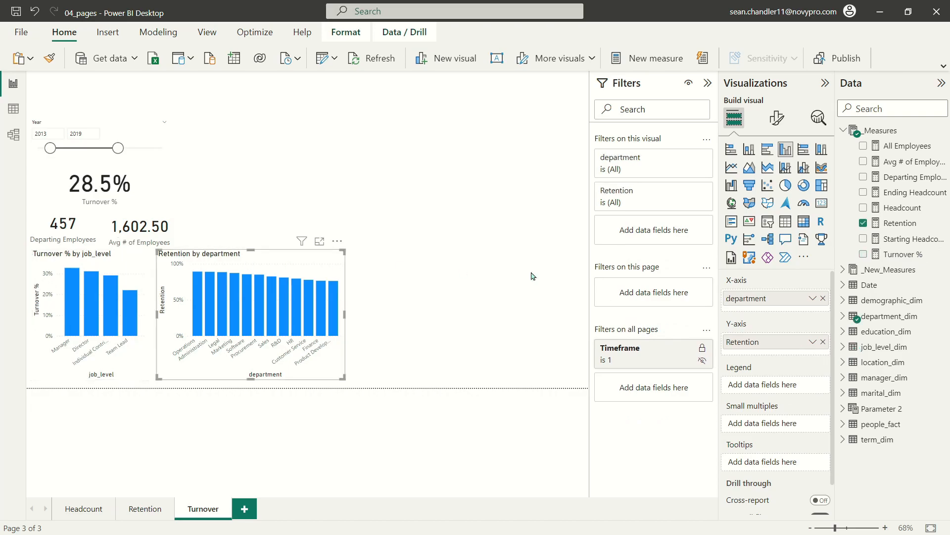
{"action": "left_click_drag", "start_coordinate": [903, 254], "coordinate": [827, 350]}
{"action": "left_click", "coordinate": [823, 341]}
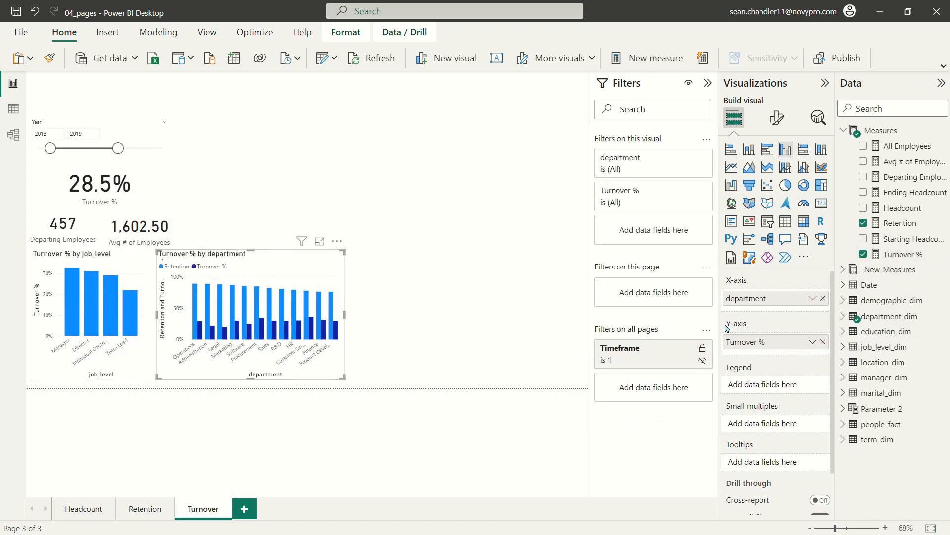
{"action": "left_click", "coordinate": [432, 311]}
Move the Turnover % by job_level and by department charts down to clear the cards above them
{"action": "left_click", "coordinate": [207, 255]}
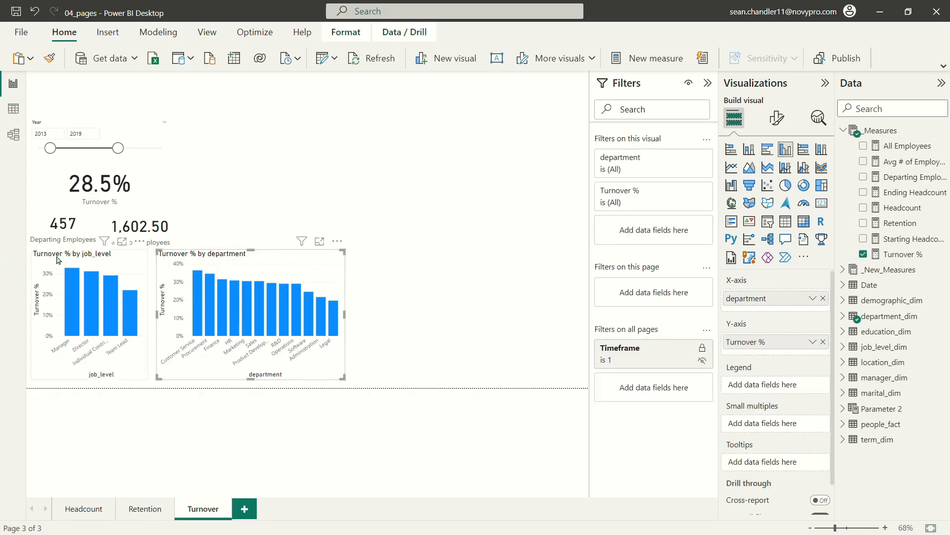
{"action": "left_click", "coordinate": [60, 257], "text": "ctrl"}
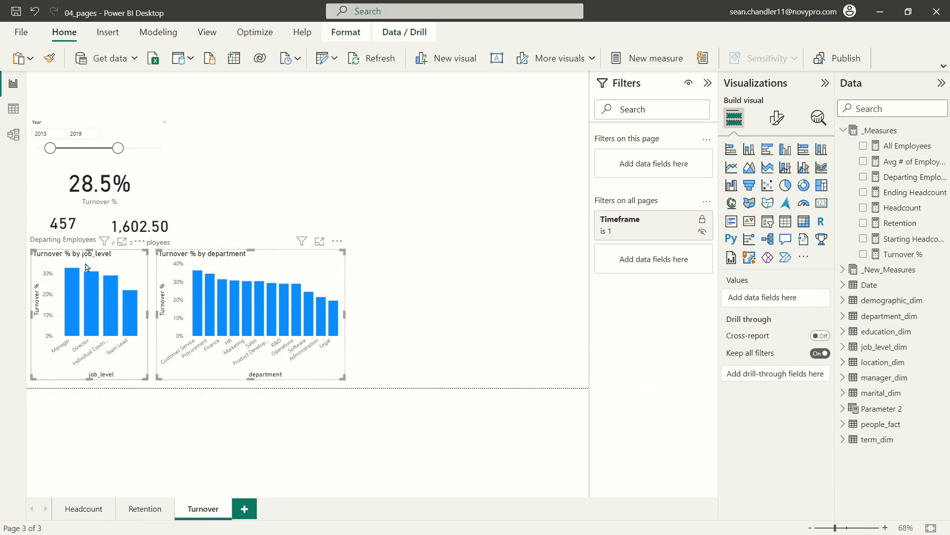
{"action": "left_click", "coordinate": [85, 263]}
{"action": "left_click_drag", "start_coordinate": [86, 263], "coordinate": [84, 269]}
{"action": "left_click_drag", "start_coordinate": [231, 257], "coordinate": [230, 263]}
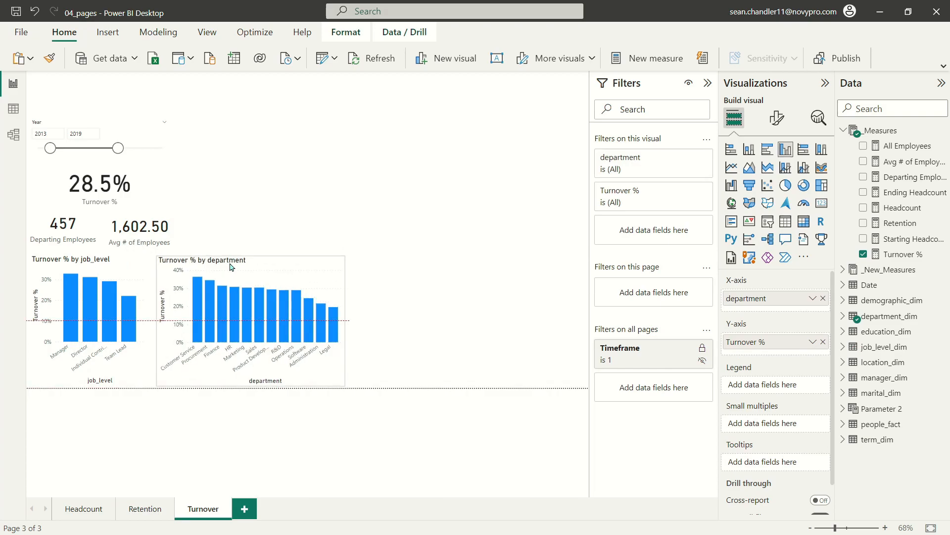
{"action": "left_click", "coordinate": [467, 269]}
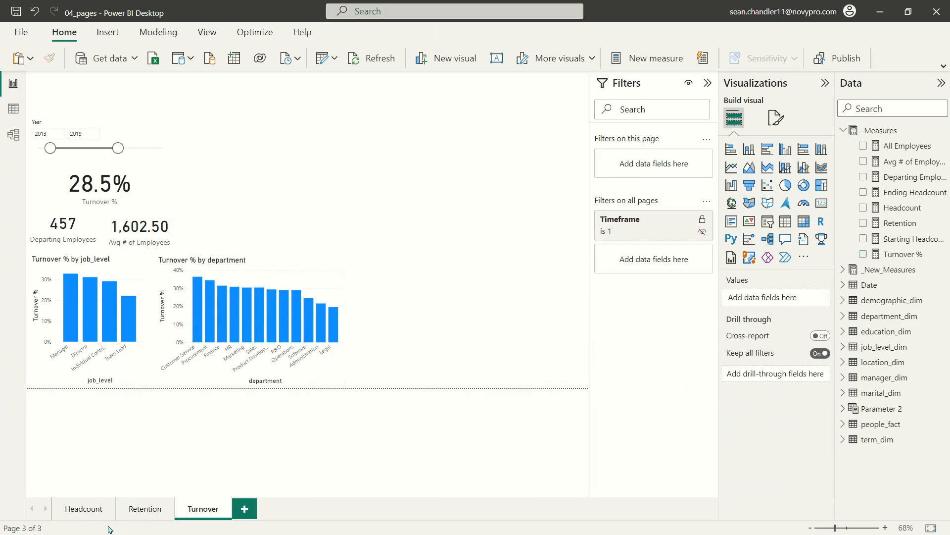
Copy the Retention by Year line chart to the Turnover page, plot Turnover % instead of Retention, and nudge it clear of the cards
{"action": "left_click", "coordinate": [145, 516]}
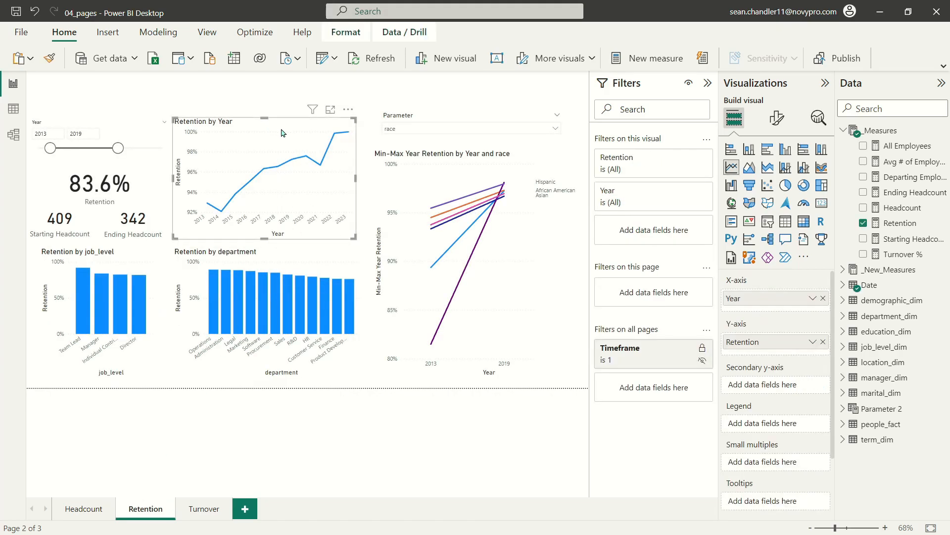
{"action": "left_click", "coordinate": [204, 508]}
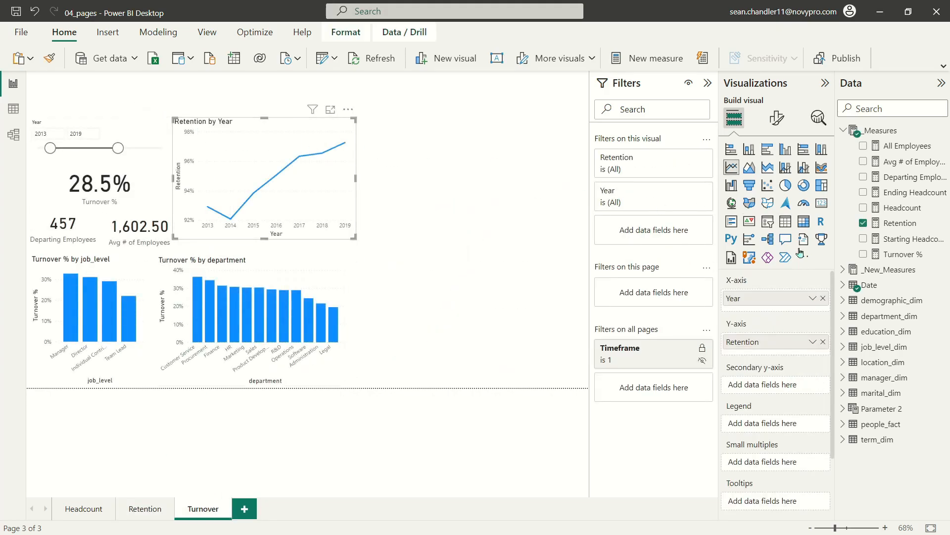
{"action": "left_click_drag", "start_coordinate": [894, 256], "coordinate": [792, 346]}
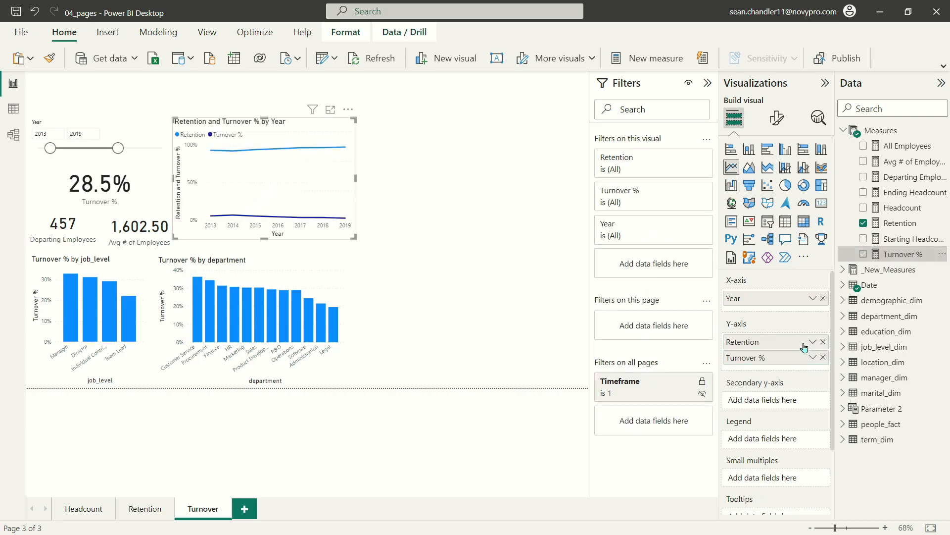
{"action": "left_click", "coordinate": [824, 342]}
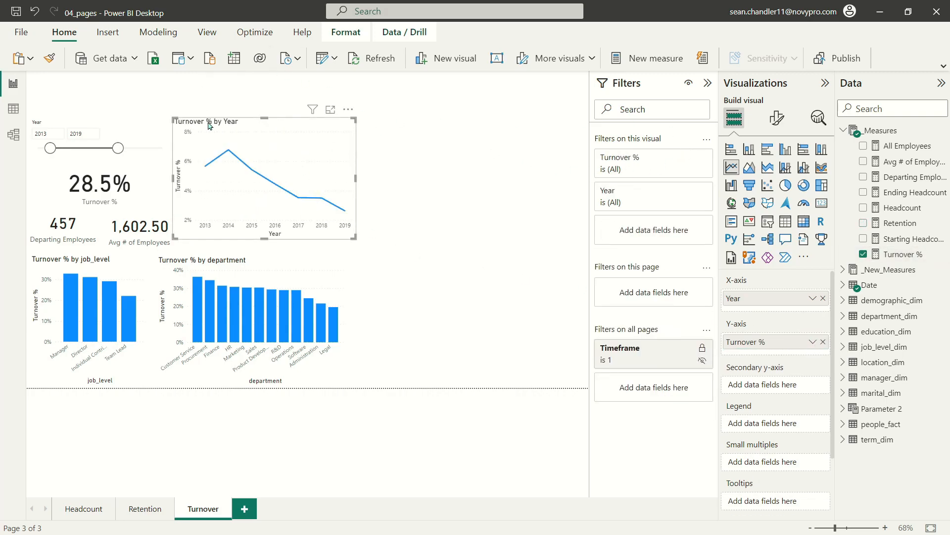
{"action": "left_click_drag", "start_coordinate": [174, 119], "coordinate": [180, 119]}
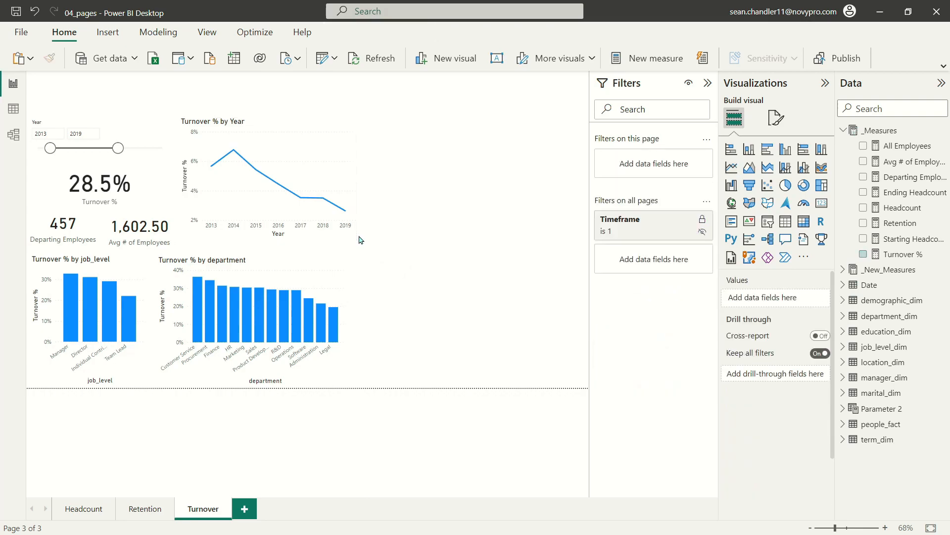
Enlarge the Turnover % by Year line chart slightly and shift it and the department column chart a little to the right
{"action": "left_click_drag", "start_coordinate": [354, 237], "coordinate": [350, 241]}
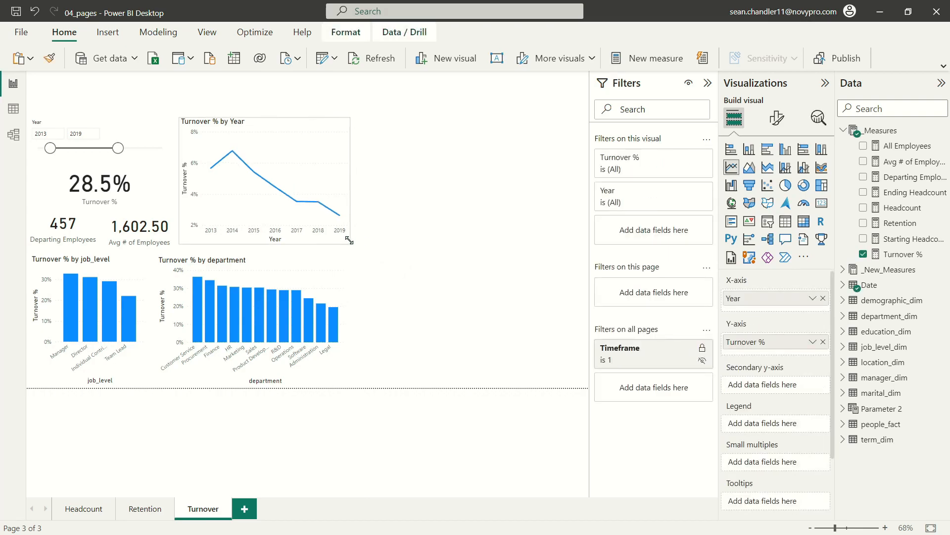
{"action": "left_click_drag", "start_coordinate": [263, 129], "coordinate": [274, 131]}
{"action": "left_click", "coordinate": [456, 181]}
{"action": "left_click_drag", "start_coordinate": [243, 265], "coordinate": [256, 266]}
{"action": "left_click", "coordinate": [391, 282]}
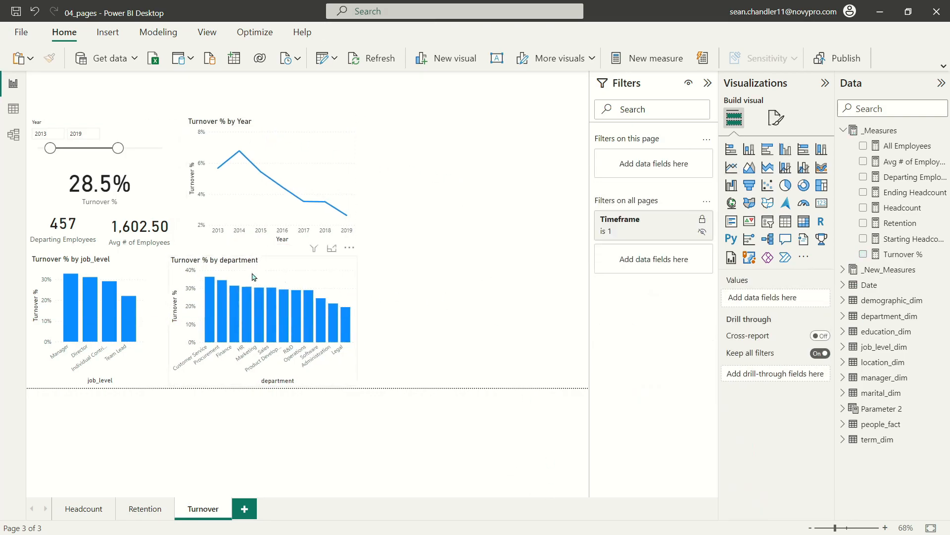
Widen the Turnover % by job_level chart slightly and move the Turnover % by Year chart a little to the left
{"action": "left_click", "coordinate": [87, 267]}
{"action": "left_click_drag", "start_coordinate": [146, 317], "coordinate": [154, 317]}
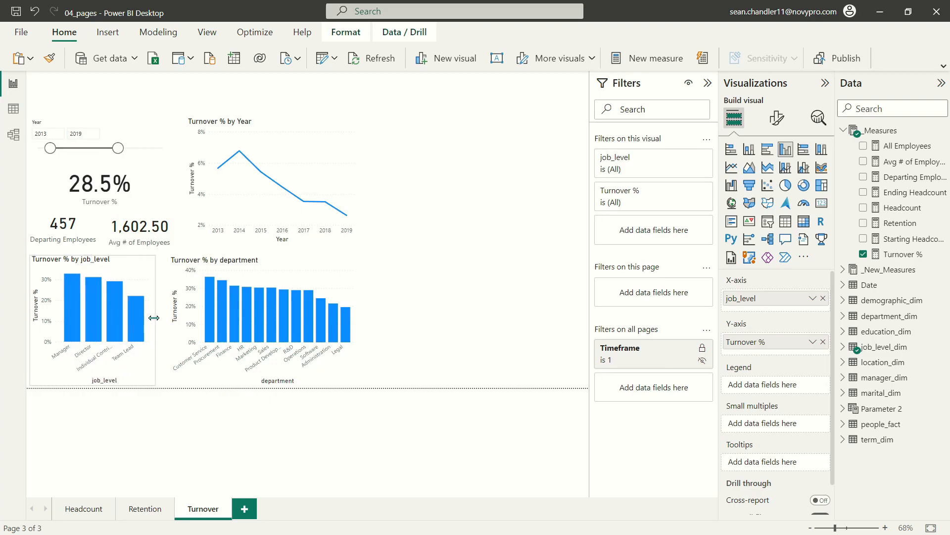
{"action": "left_click", "coordinate": [394, 127]}
{"action": "left_click", "coordinate": [265, 118]}
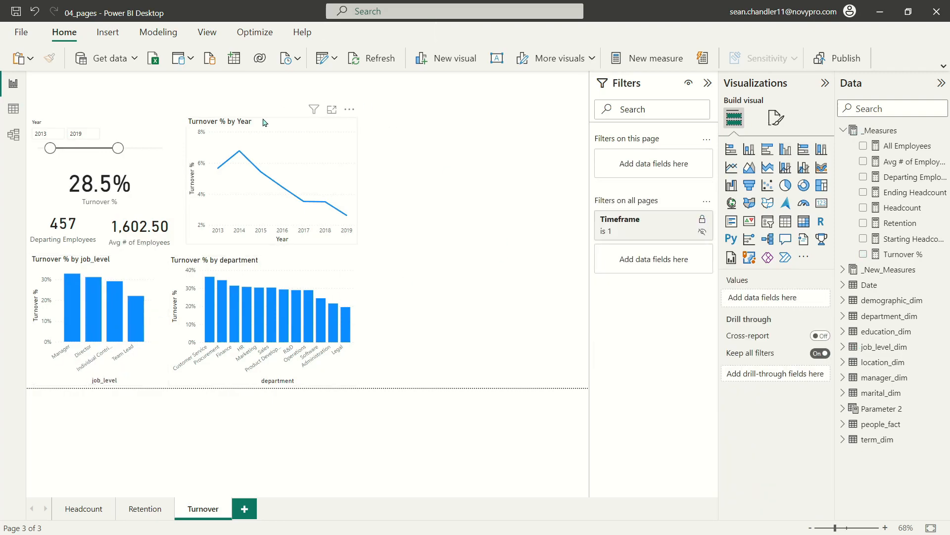
{"action": "left_click_drag", "start_coordinate": [265, 118], "coordinate": [258, 118]}
{"action": "left_click", "coordinate": [471, 193]}
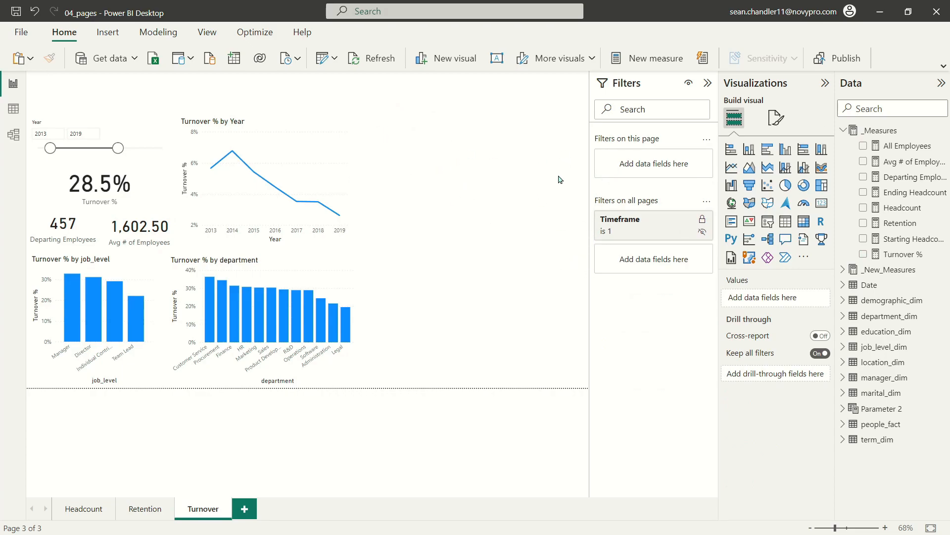
Insert an empty table visual and size it to fill the free area beside the line and department charts
{"action": "left_click", "coordinate": [787, 225]}
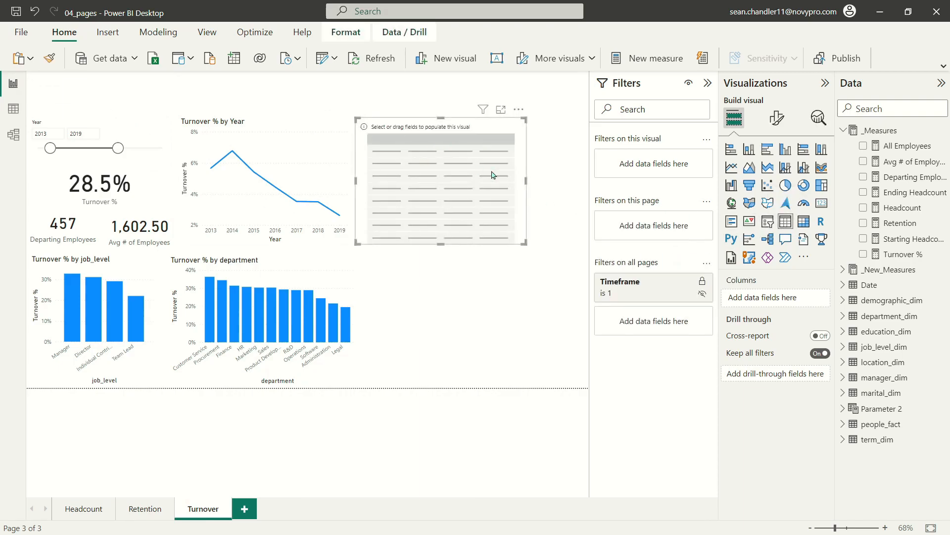
{"action": "left_click_drag", "start_coordinate": [532, 246], "coordinate": [576, 372]}
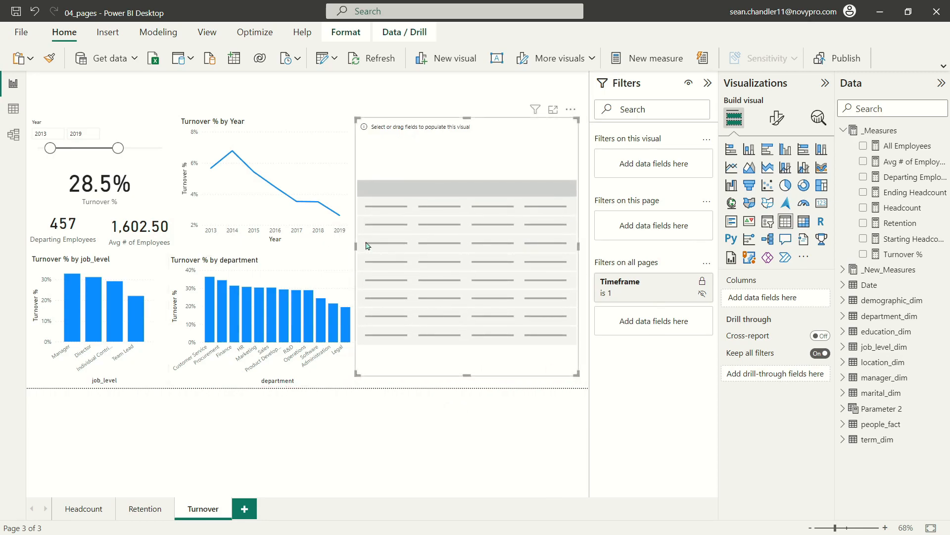
{"action": "left_click_drag", "start_coordinate": [356, 245], "coordinate": [364, 245]}
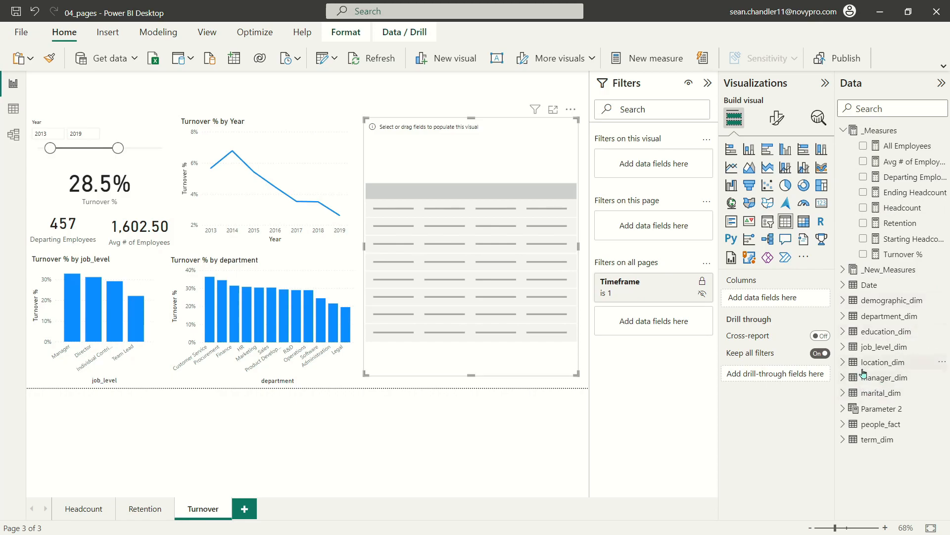
Add Full Name from people_fact and the Departing Employees measure as columns of the new table
{"action": "left_click", "coordinate": [846, 425]}
{"action": "scroll", "coordinate": [891, 411], "scroll_direction": "down", "scroll_amount": 4}
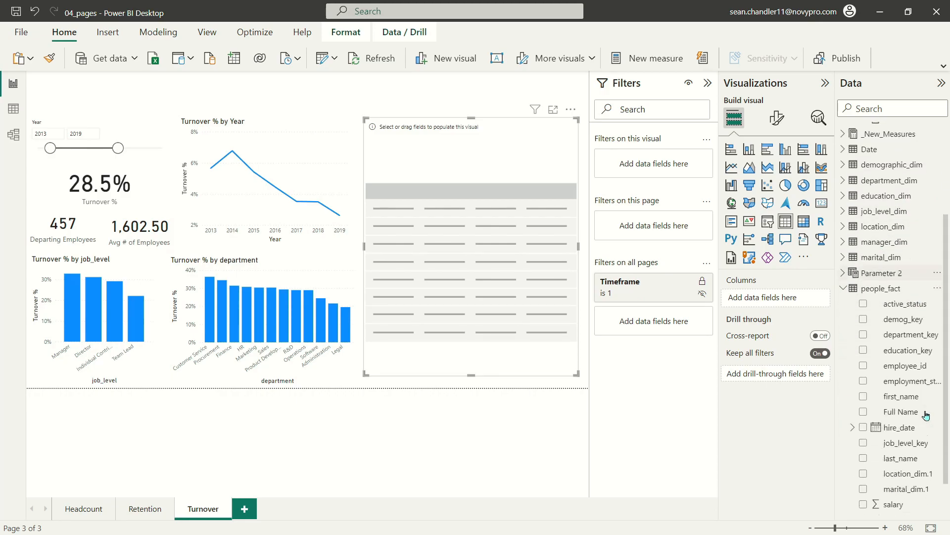
{"action": "left_click_drag", "start_coordinate": [898, 367], "coordinate": [779, 297]}
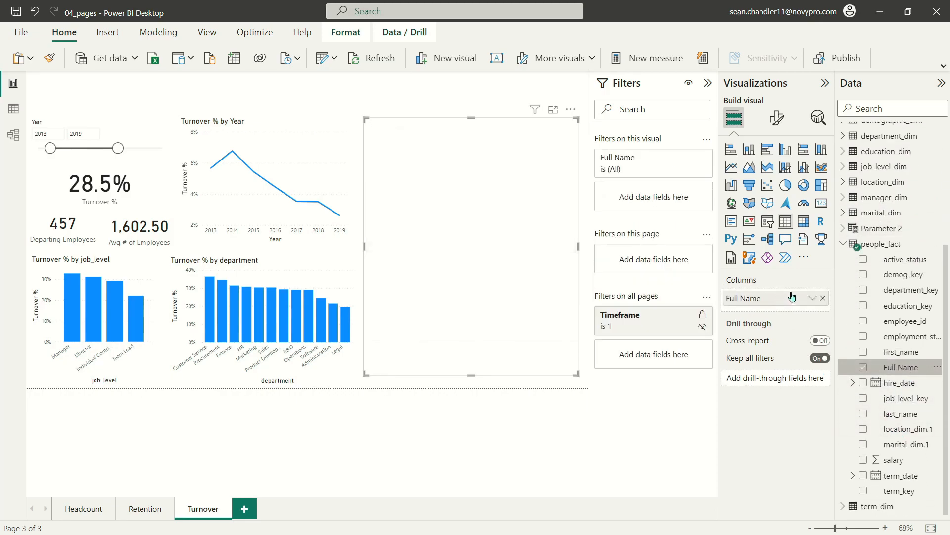
{"action": "scroll", "coordinate": [923, 247], "scroll_direction": "up", "scroll_amount": 3}
{"action": "scroll", "coordinate": [923, 248], "scroll_direction": "up", "scroll_amount": 2}
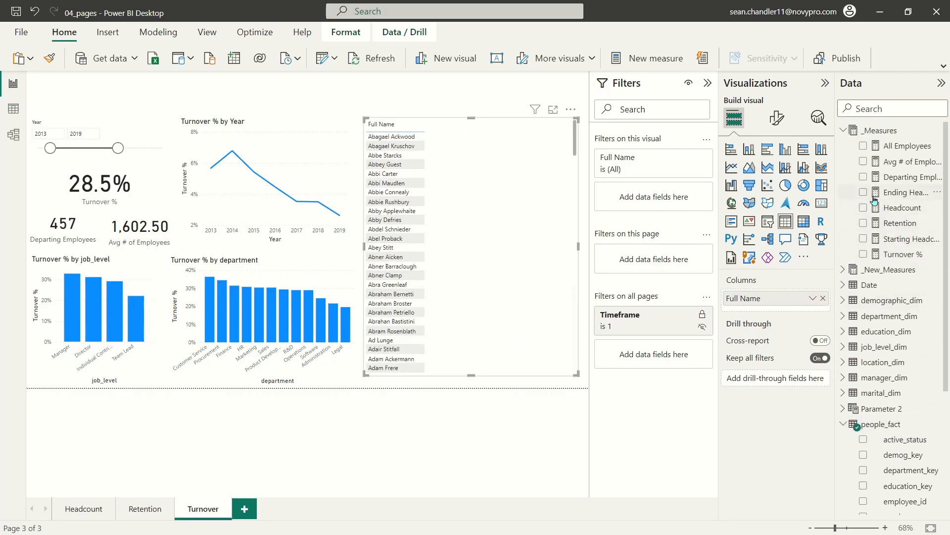
{"action": "left_click_drag", "start_coordinate": [909, 177], "coordinate": [509, 191]}
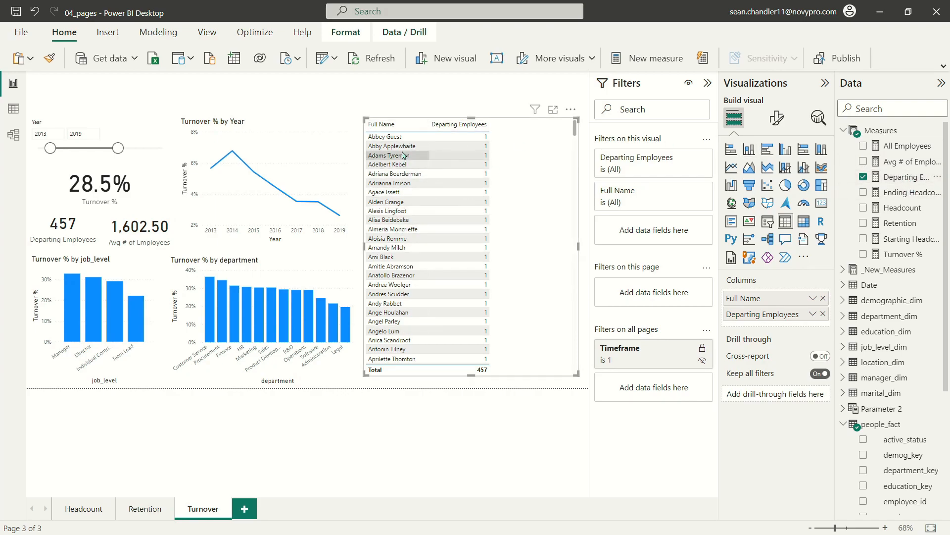
{"action": "left_click", "coordinate": [477, 124]}
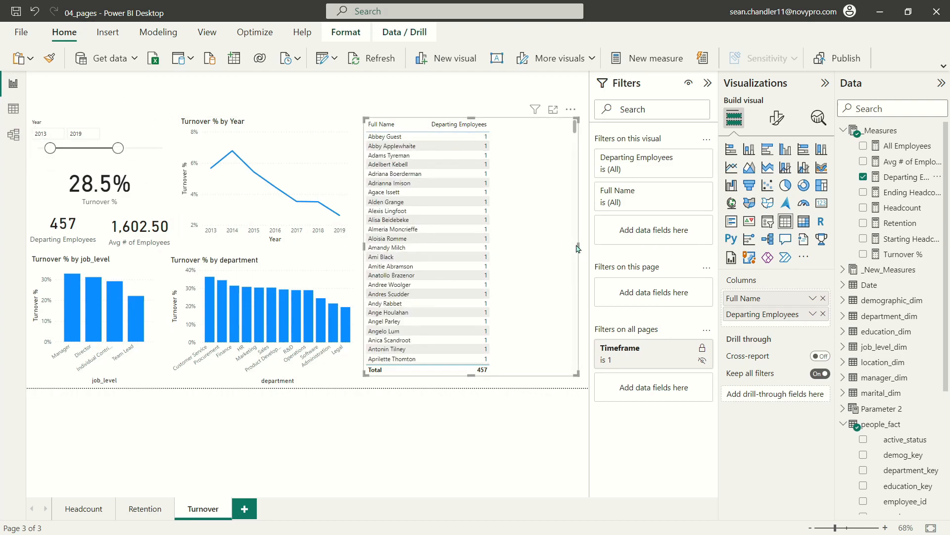
Add term_date from people_fact to the table as a plain date instead of a date hierarchy
{"action": "scroll", "coordinate": [922, 399], "scroll_direction": "down", "scroll_amount": 3}
{"action": "scroll", "coordinate": [921, 399], "scroll_direction": "down", "scroll_amount": 1}
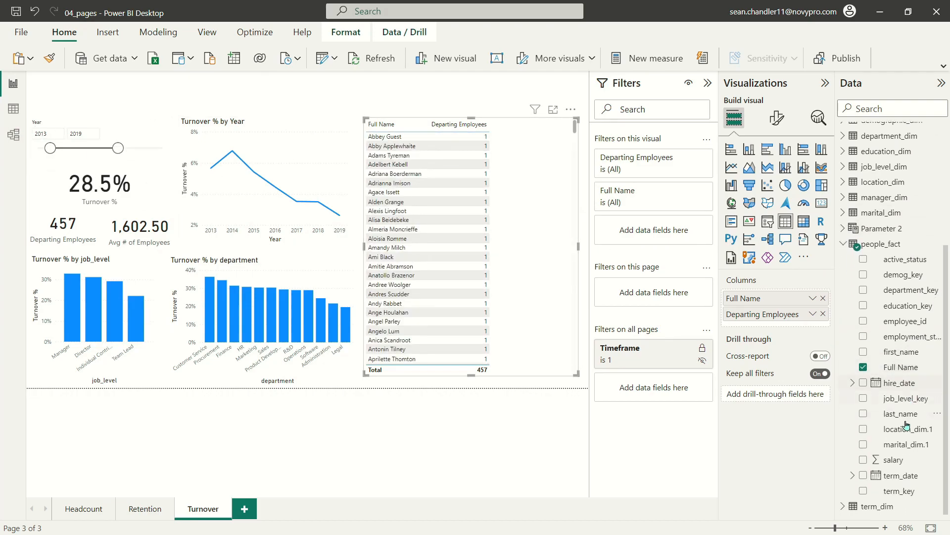
{"action": "left_click_drag", "start_coordinate": [902, 478], "coordinate": [525, 274]}
{"action": "left_click", "coordinate": [813, 330]}
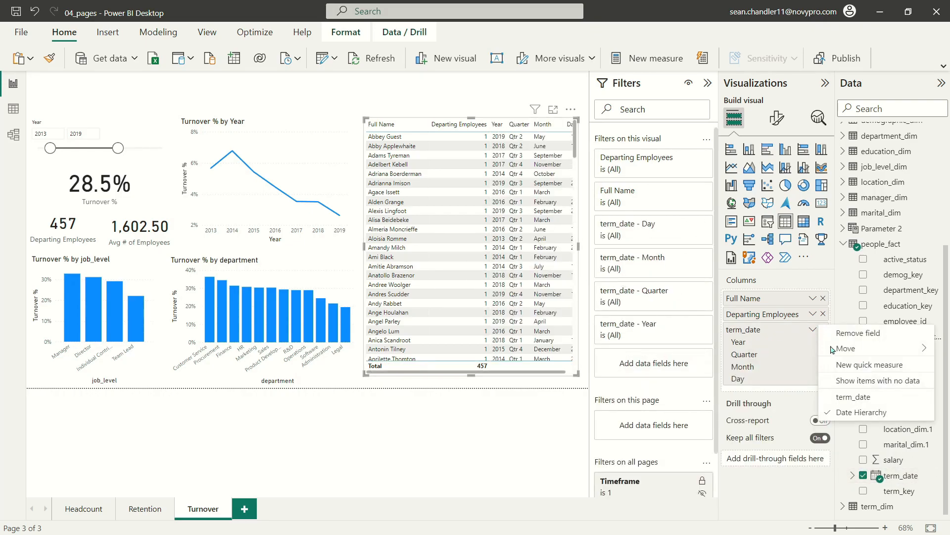
{"action": "left_click", "coordinate": [888, 397]}
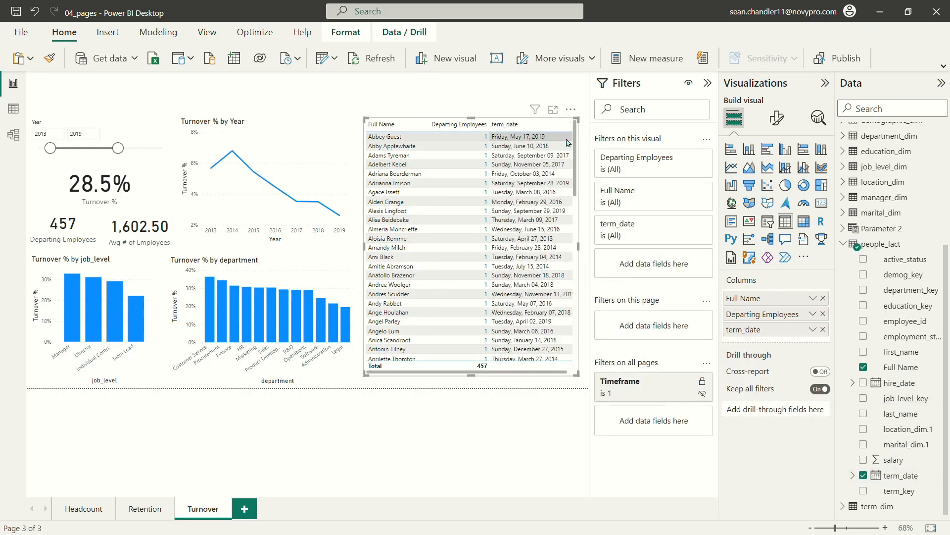
Format the term_date column as Short Date (*3/14/2001)
{"action": "left_click", "coordinate": [901, 475]}
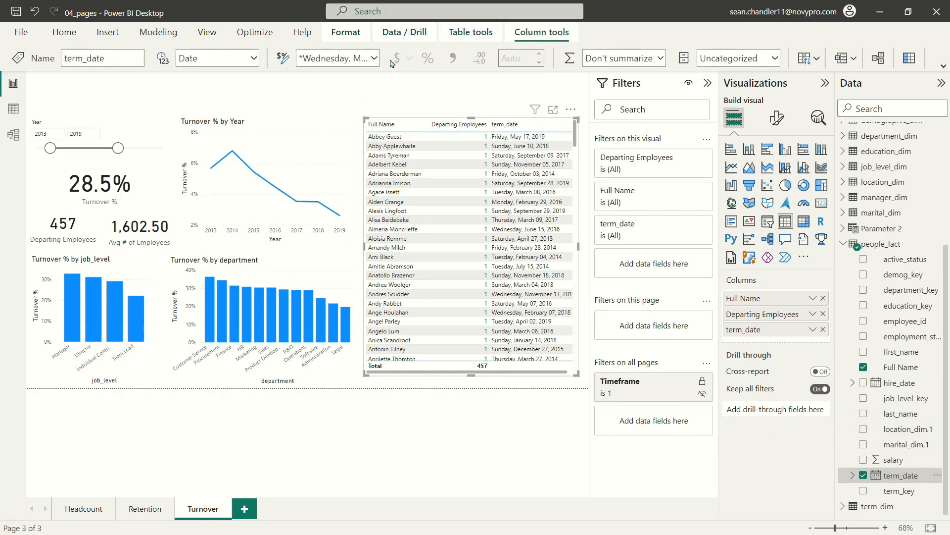
{"action": "left_click", "coordinate": [374, 58]}
{"action": "left_click", "coordinate": [374, 99]}
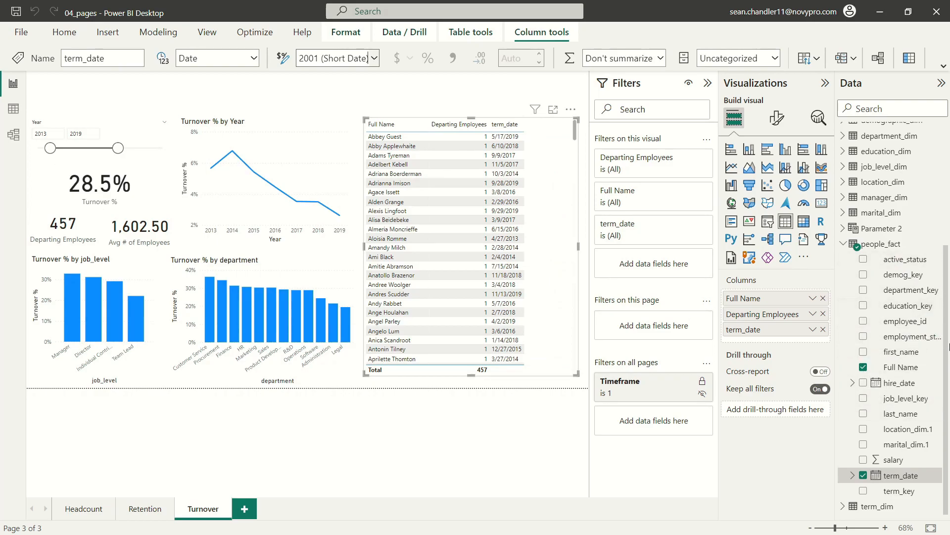
Add department from department_dim to the table, then widen the table to fit the columns and nudge it right
{"action": "left_click", "coordinate": [844, 244]}
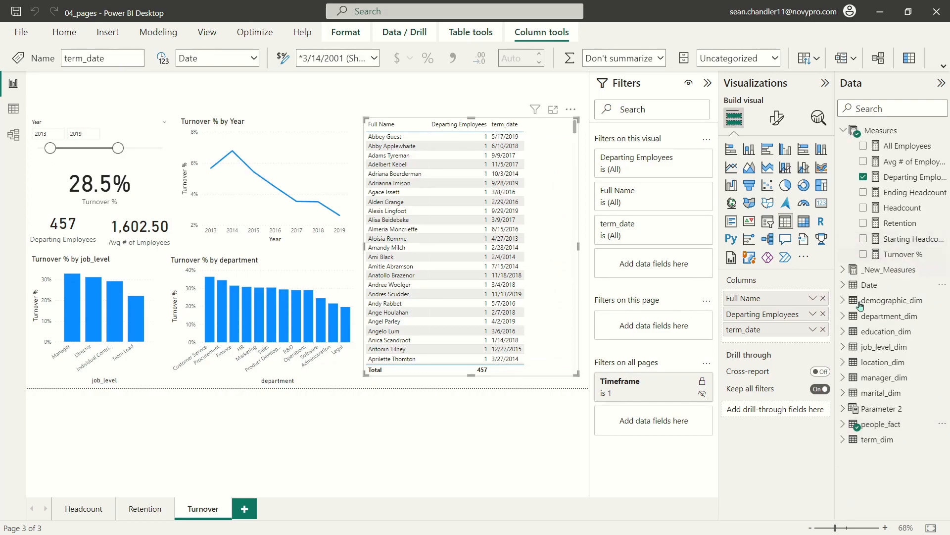
{"action": "left_click", "coordinate": [842, 317]}
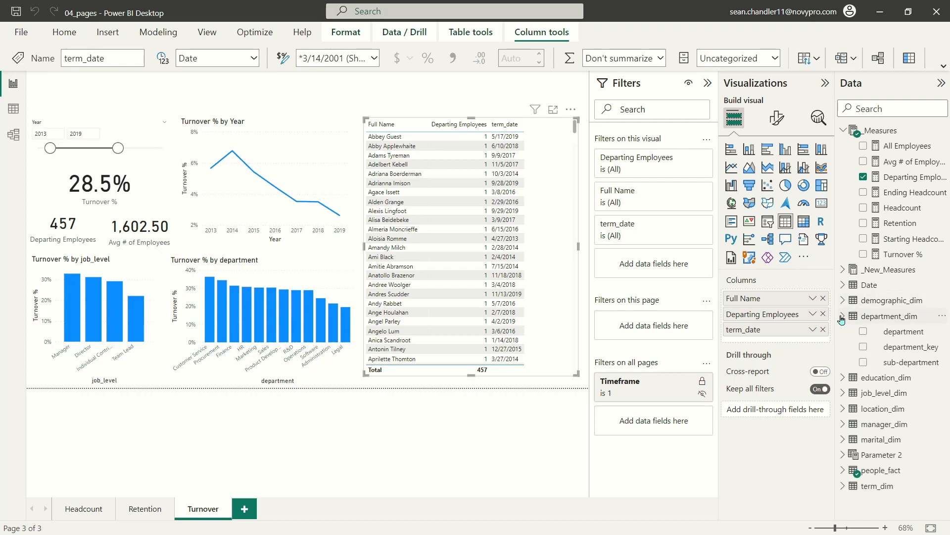
{"action": "left_click_drag", "start_coordinate": [904, 331], "coordinate": [746, 333]}
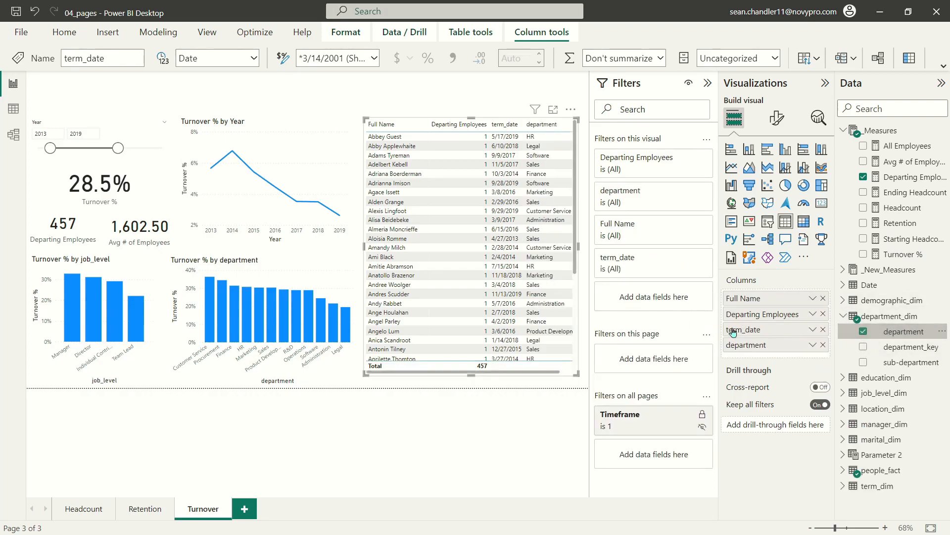
{"action": "left_click_drag", "start_coordinate": [362, 246], "coordinate": [343, 250]}
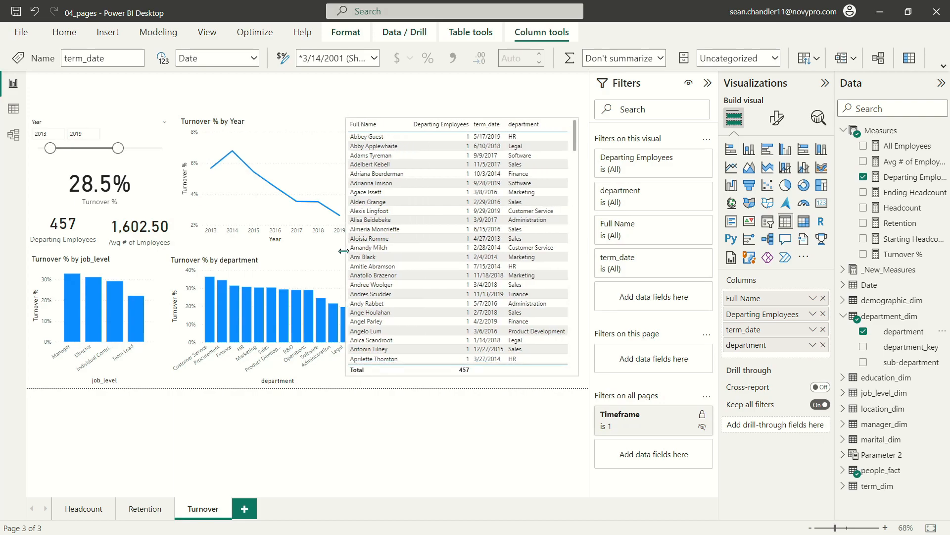
{"action": "left_click", "coordinate": [270, 122]}
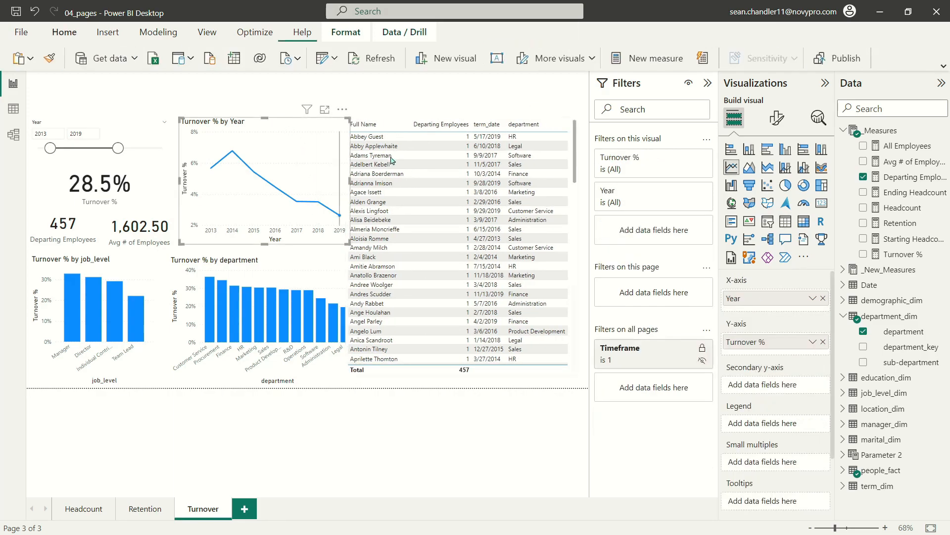
{"action": "left_click", "coordinate": [578, 127]}
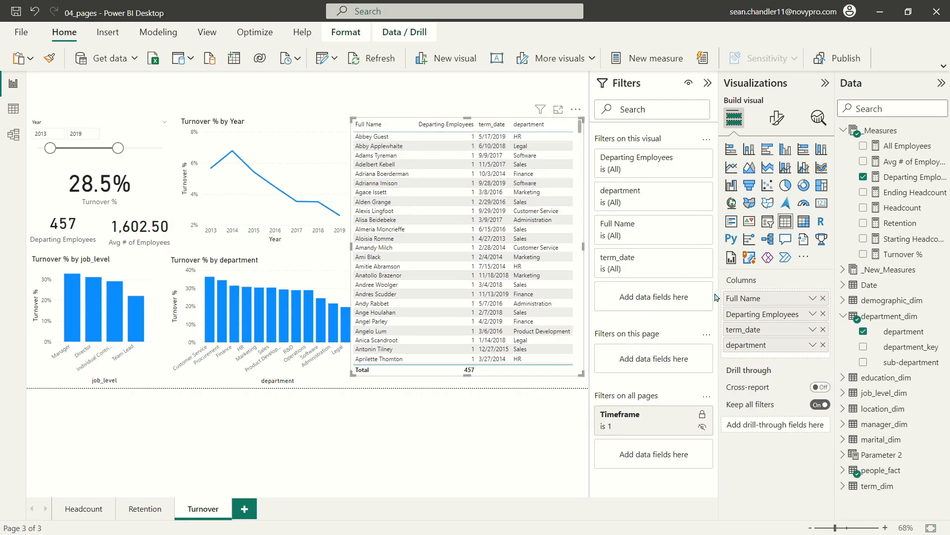
Rename the Departing Employees column in the table as "Departed?"
{"action": "double_click", "coordinate": [750, 316]}
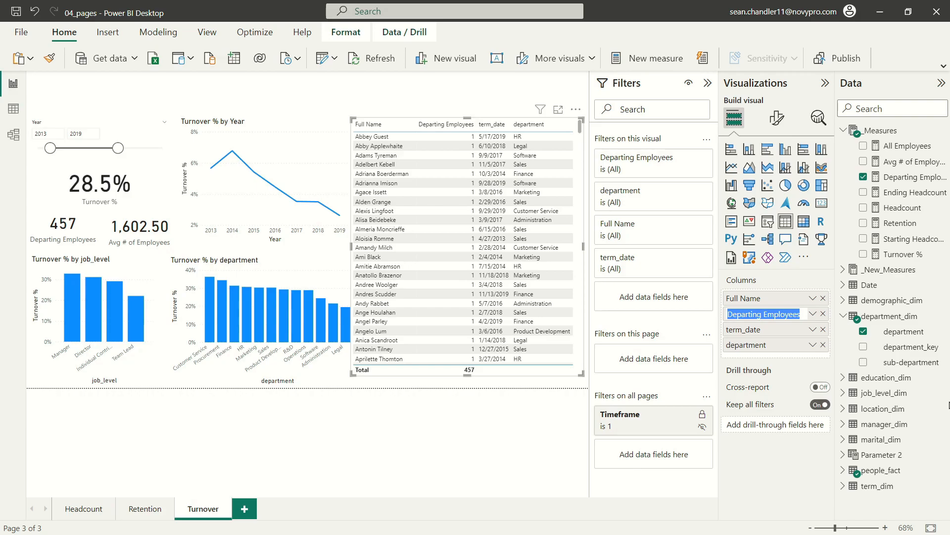
{"action": "type", "text": "D"}
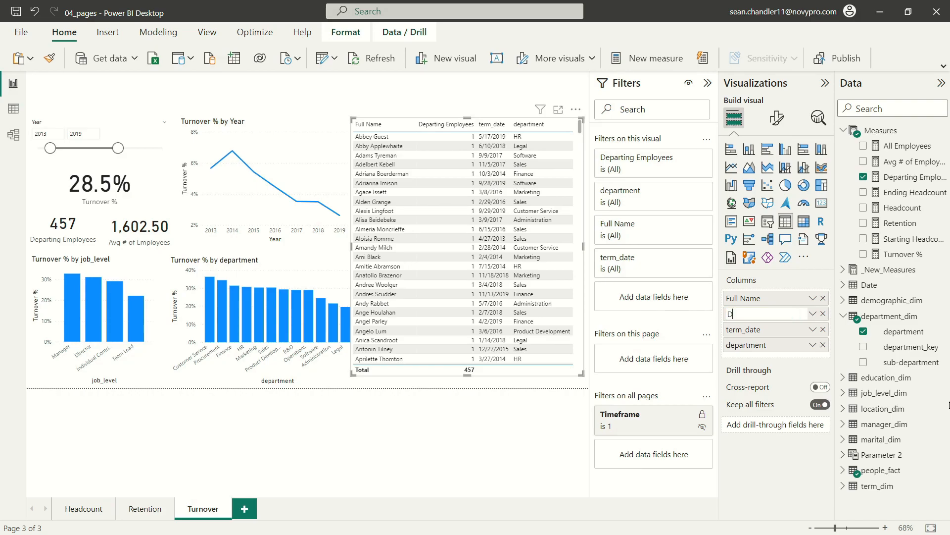
{"action": "type", "text": "eparted?"}
{"action": "key", "text": "Return"}
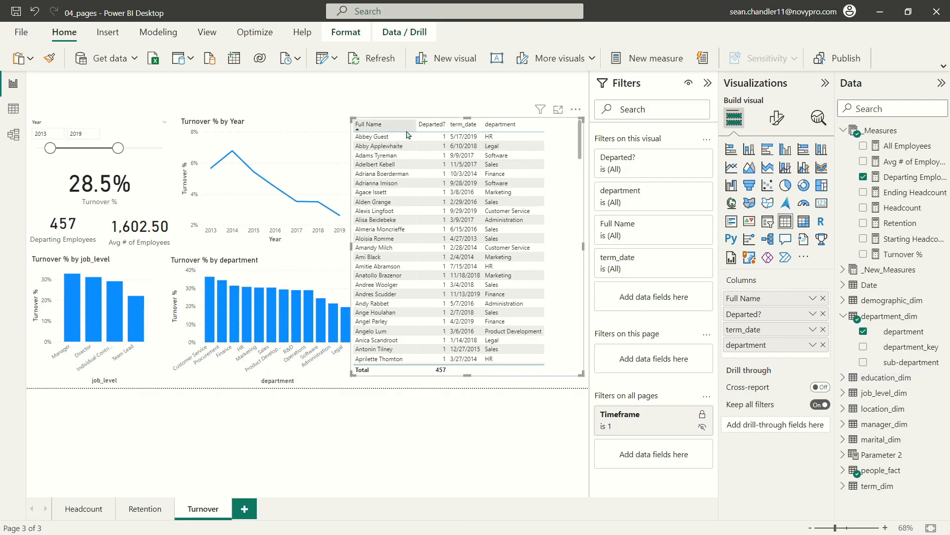
Move the Departed? column behind department as the last column and narrow the table from its left side
{"action": "left_click_drag", "start_coordinate": [759, 316], "coordinate": [757, 351]}
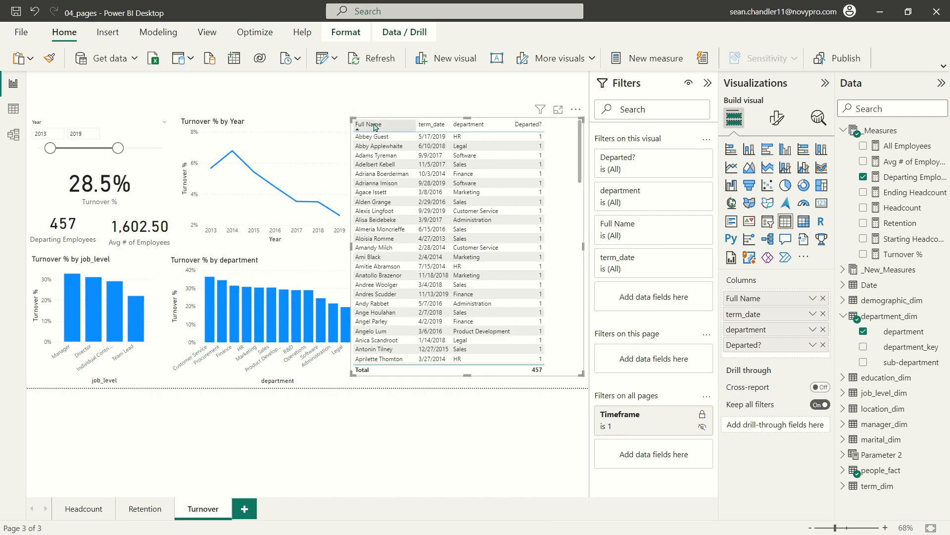
{"action": "left_click_drag", "start_coordinate": [352, 247], "coordinate": [378, 248]}
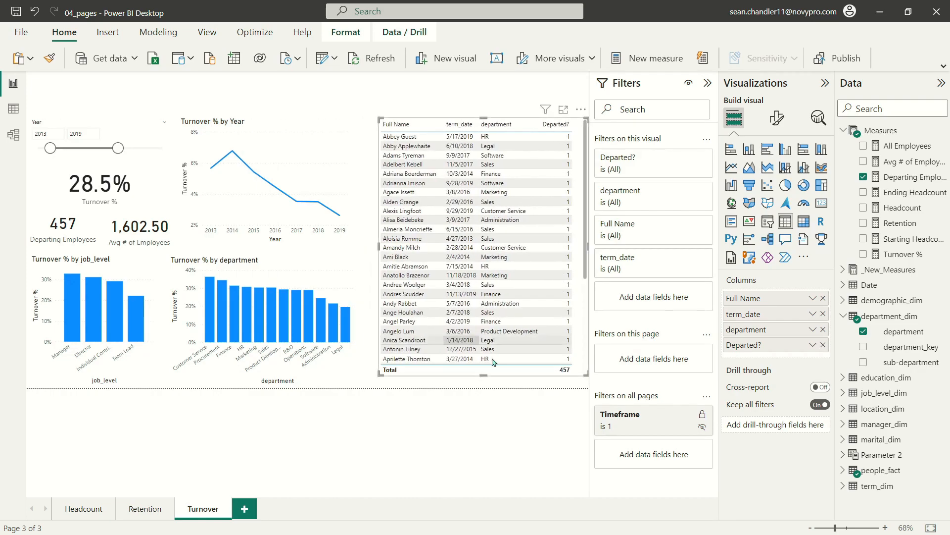
Rename the table's Departed? column as "Count"
{"action": "double_click", "coordinate": [766, 345]}
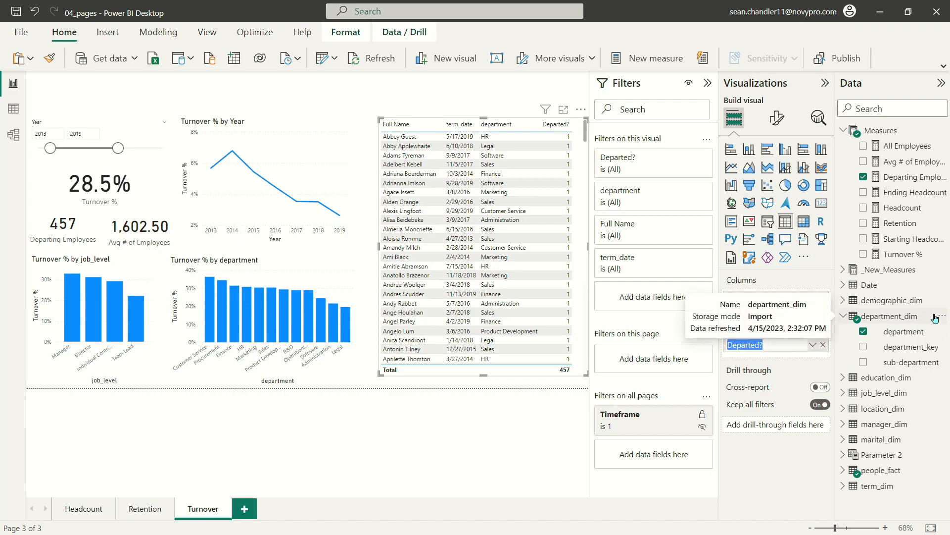
{"action": "type", "text": "Counyt"}
{"action": "key", "text": "Return"}
{"action": "double_click", "coordinate": [776, 347]}
{"action": "type", "text": "Count"}
{"action": "key", "text": "Return"}
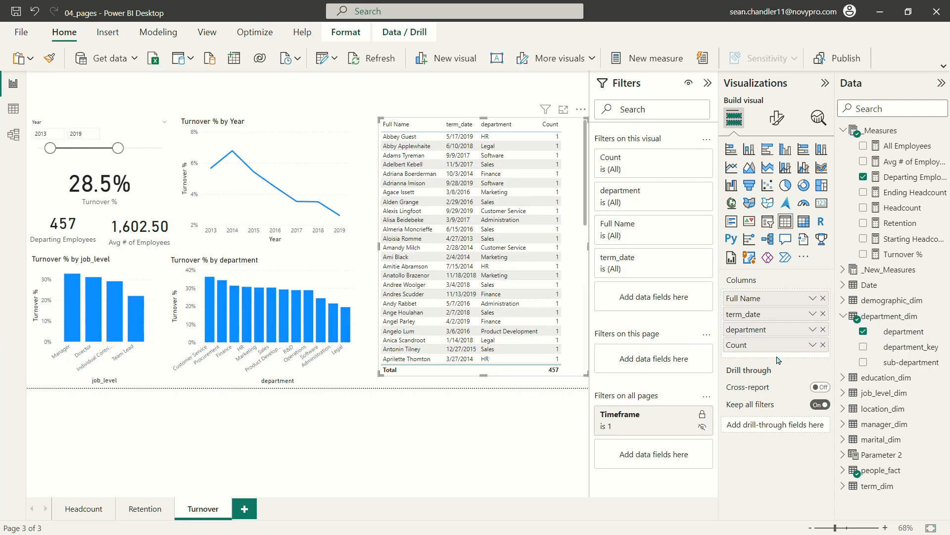
Sort the table by term_date with the newest dates first, and reduce the table's width and height
{"action": "left_click_drag", "start_coordinate": [585, 372], "coordinate": [569, 374]}
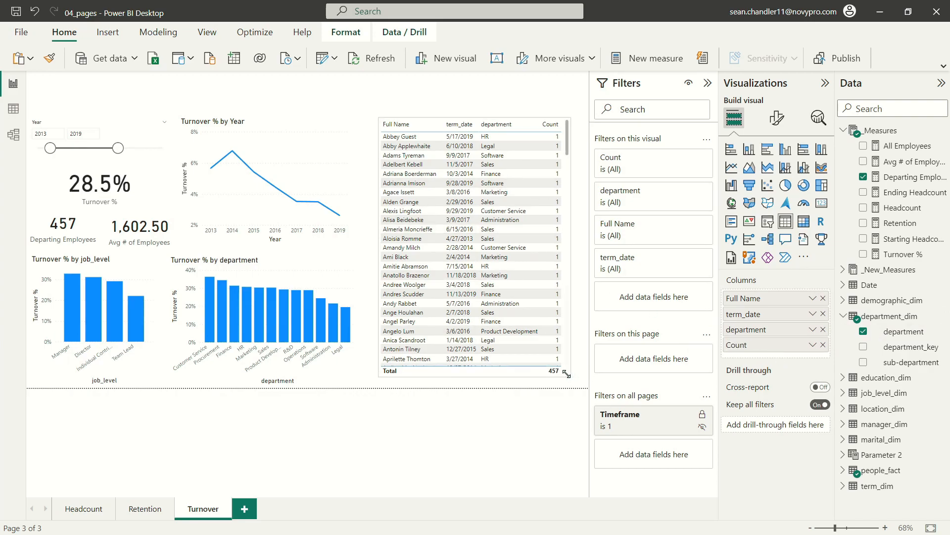
{"action": "left_click", "coordinate": [455, 126]}
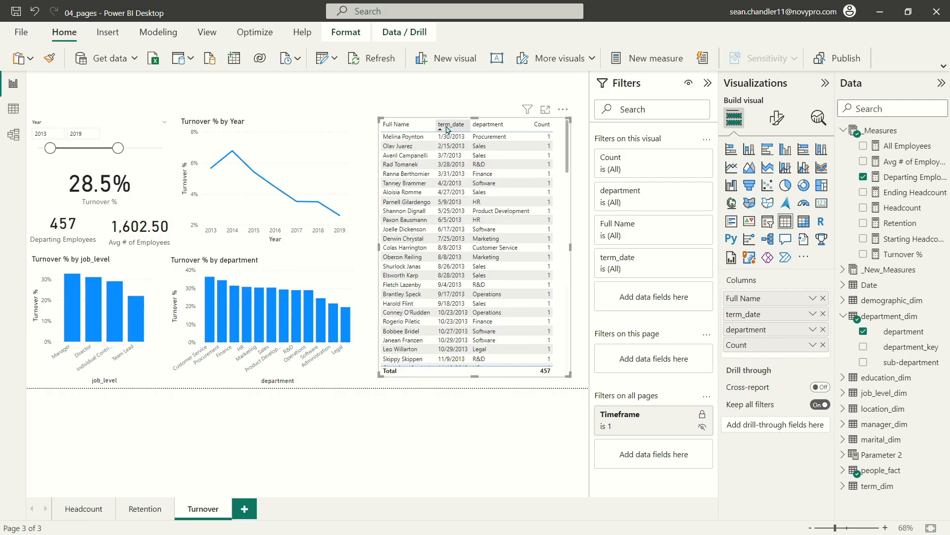
{"action": "left_click", "coordinate": [447, 127]}
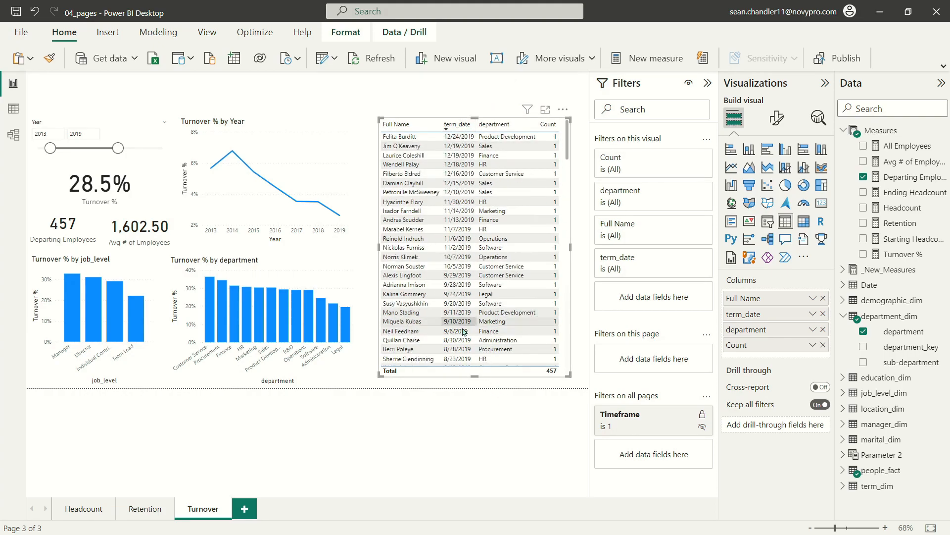
{"action": "left_click_drag", "start_coordinate": [553, 376], "coordinate": [553, 292]}
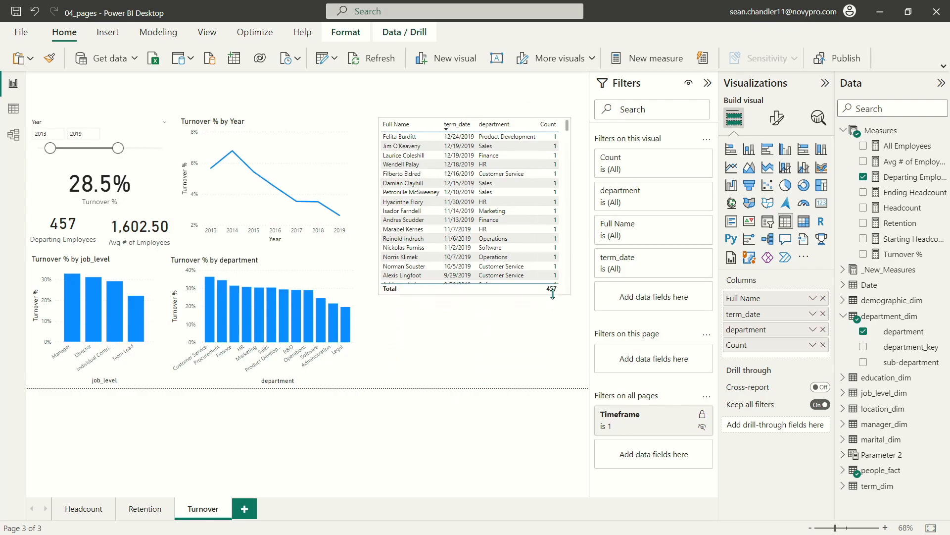
Widen the Turnover % by Year line chart and the Turnover % by department chart so their right edges line up
{"action": "left_click", "coordinate": [342, 228]}
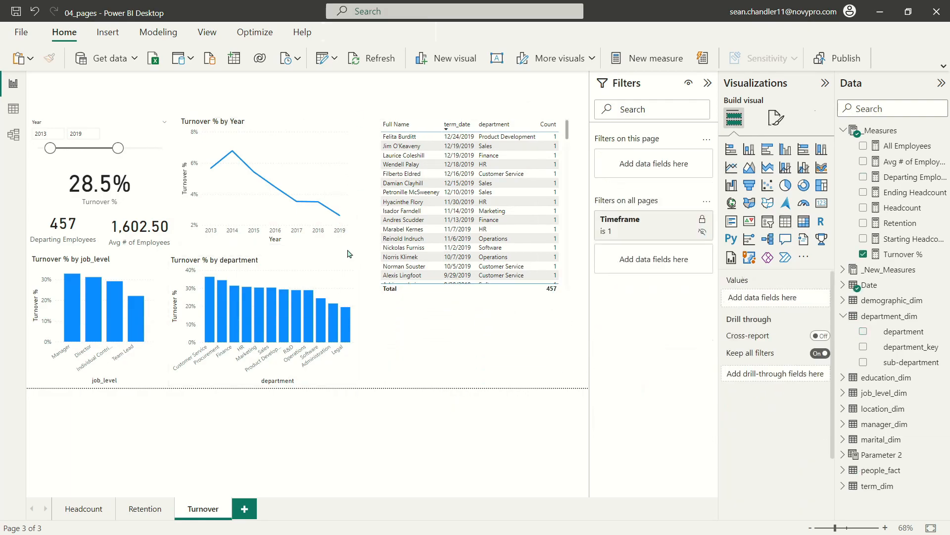
{"action": "left_click_drag", "start_coordinate": [348, 243], "coordinate": [367, 243]}
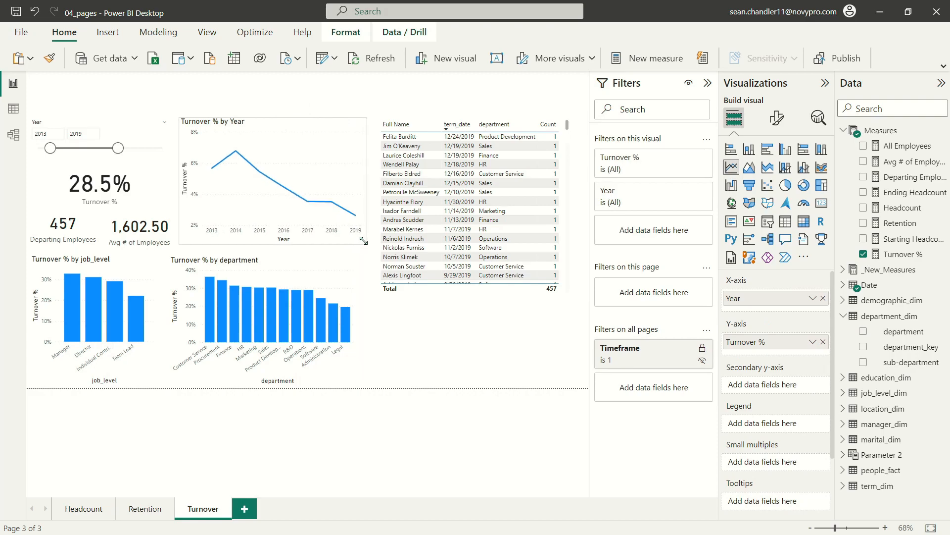
{"action": "left_click", "coordinate": [289, 264]}
{"action": "left_click", "coordinate": [364, 320]}
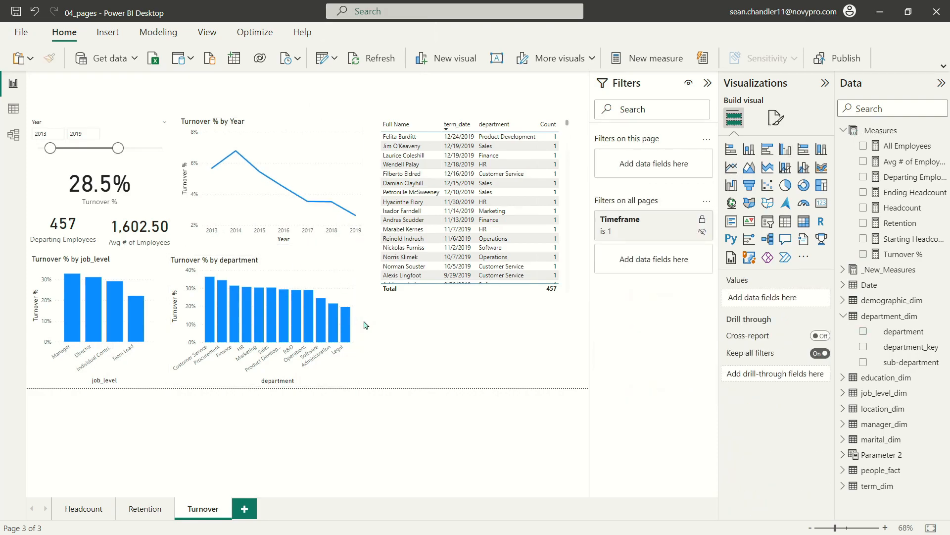
{"action": "left_click", "coordinate": [232, 262]}
{"action": "left_click_drag", "start_coordinate": [357, 266], "coordinate": [368, 265]}
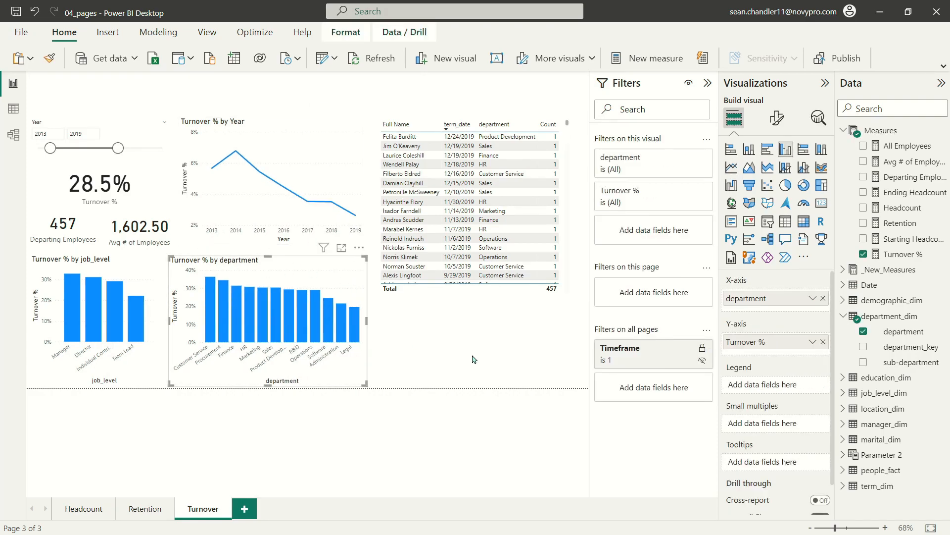
{"action": "left_click", "coordinate": [575, 166]}
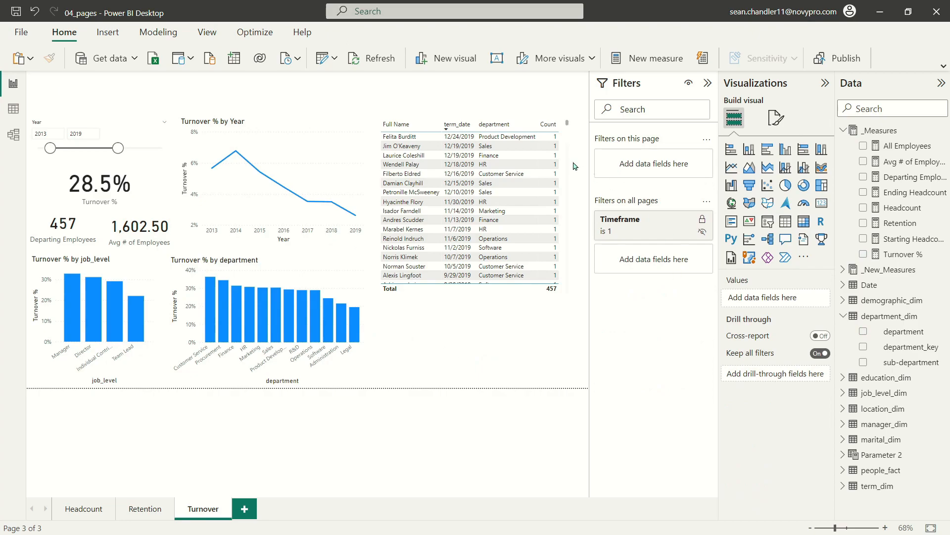
Add narrow term_type and term_reason tables side by side below the employee table, and shorten the employee table to leave a gap
{"action": "left_click", "coordinate": [850, 488]}
{"action": "left_click_drag", "start_coordinate": [891, 506], "coordinate": [419, 336]}
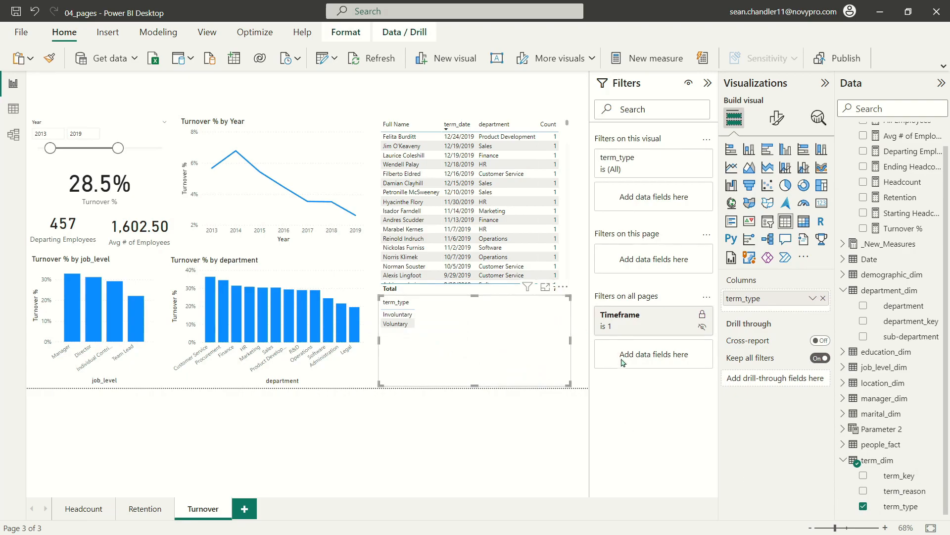
{"action": "left_click_drag", "start_coordinate": [566, 380], "coordinate": [437, 384]}
{"action": "left_click_drag", "start_coordinate": [900, 499], "coordinate": [505, 334]}
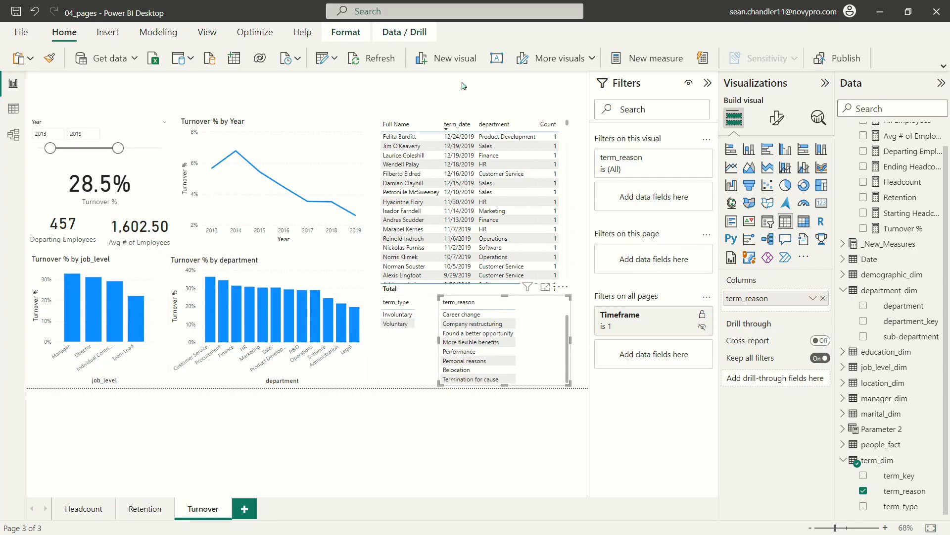
{"action": "left_click", "coordinate": [563, 130]}
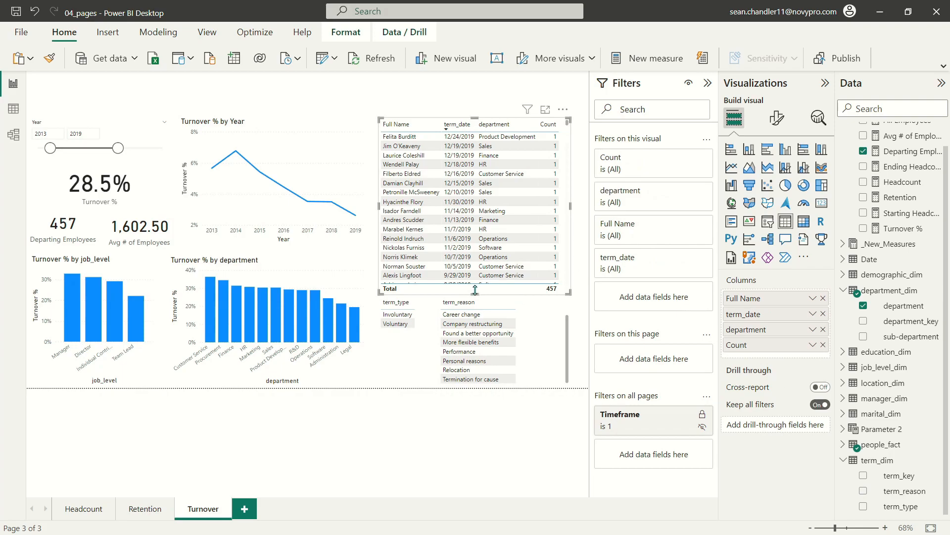
{"action": "left_click_drag", "start_coordinate": [475, 289], "coordinate": [475, 253]}
Add the Departing Employees measure to the term_type table
{"action": "left_click", "coordinate": [404, 342]}
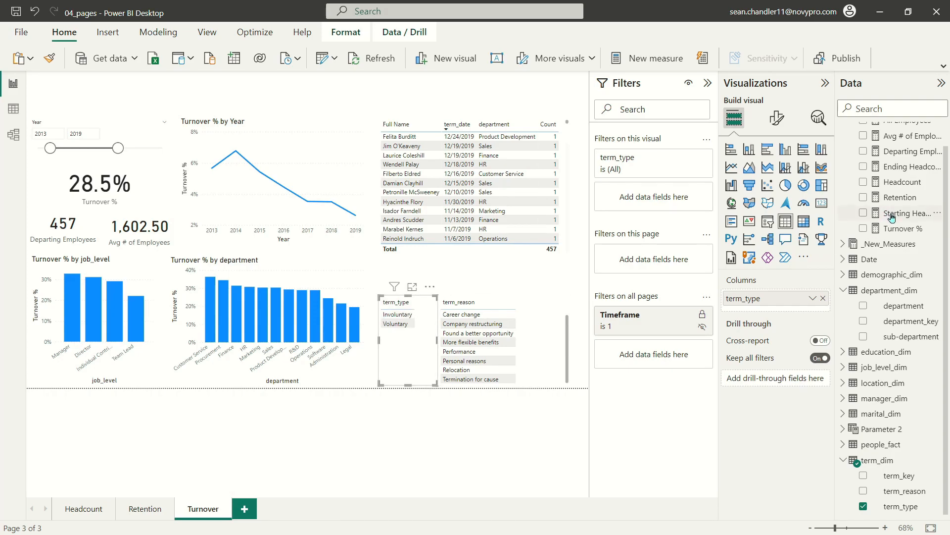
{"action": "left_click_drag", "start_coordinate": [901, 147], "coordinate": [813, 319]}
{"action": "left_click_drag", "start_coordinate": [907, 153], "coordinate": [812, 313]}
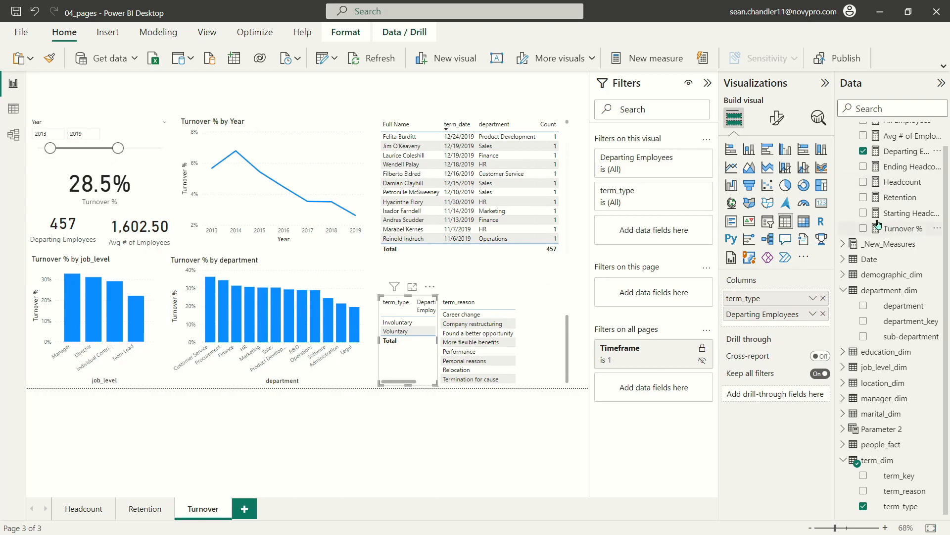
Try the term_type table as a wider donut chart, and settle on a 100% stacked bar chart with term_type as the legend
{"action": "left_click", "coordinate": [803, 186]}
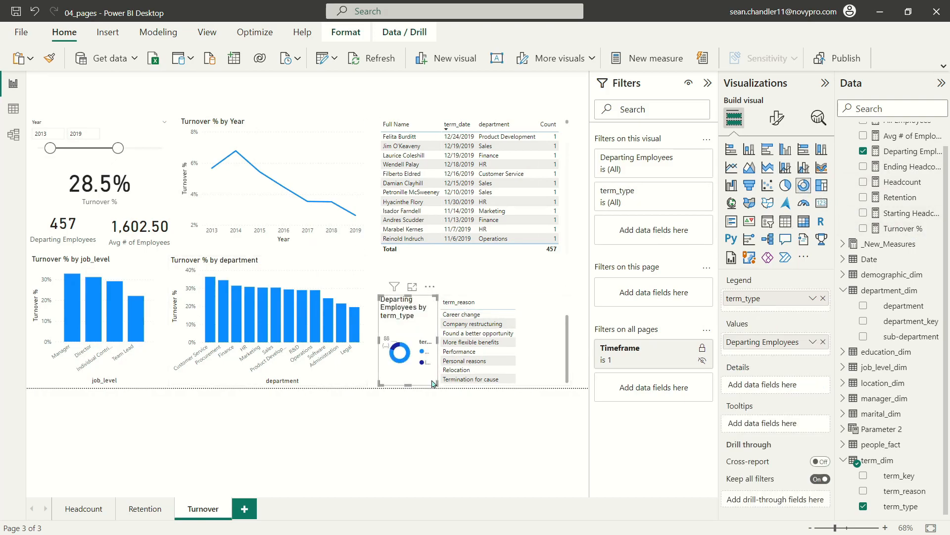
{"action": "left_click_drag", "start_coordinate": [434, 381], "coordinate": [477, 382]}
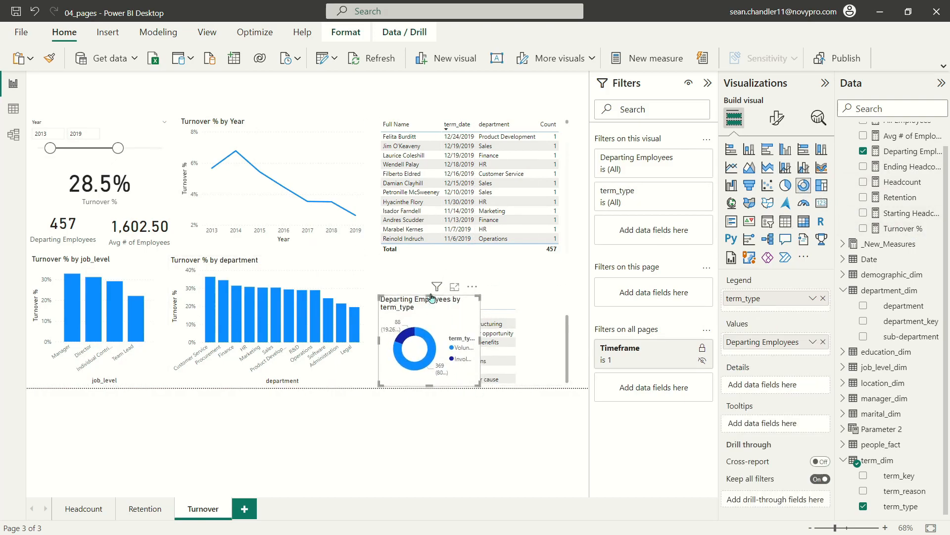
{"action": "left_click", "coordinate": [809, 155]}
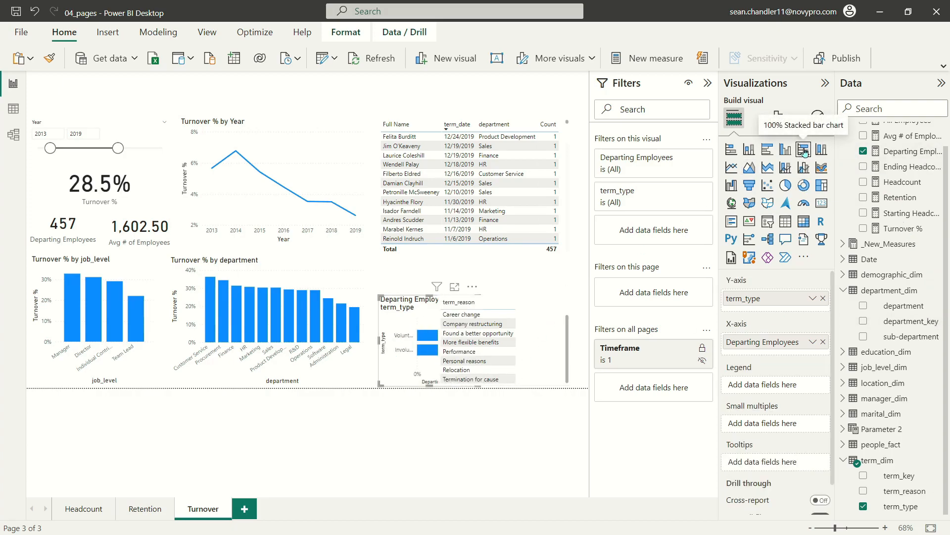
{"action": "left_click_drag", "start_coordinate": [742, 298], "coordinate": [763, 379]}
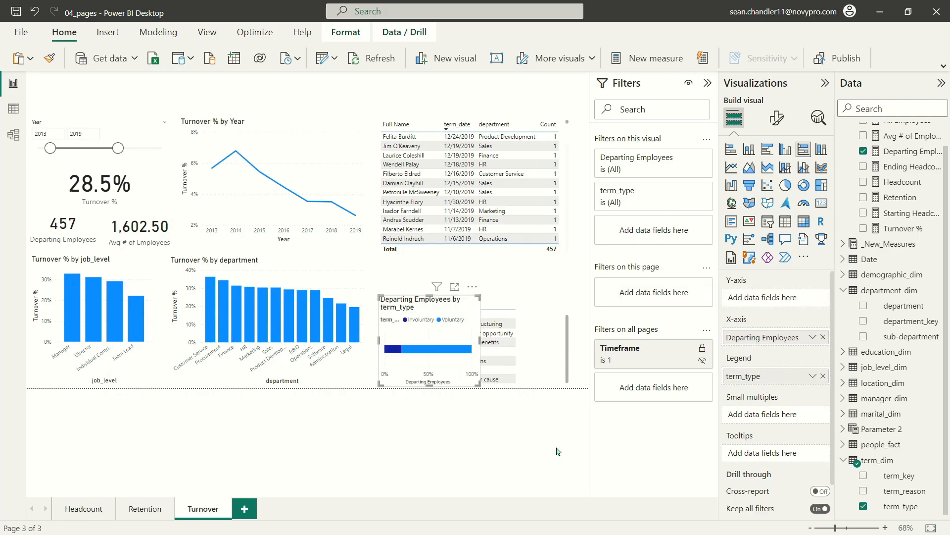
Make the term_type bar chart wide and flat directly beneath the employee table, shortening that table to make room
{"action": "left_click_drag", "start_coordinate": [478, 384], "coordinate": [559, 341]}
{"action": "left_click_drag", "start_coordinate": [512, 300], "coordinate": [513, 266]}
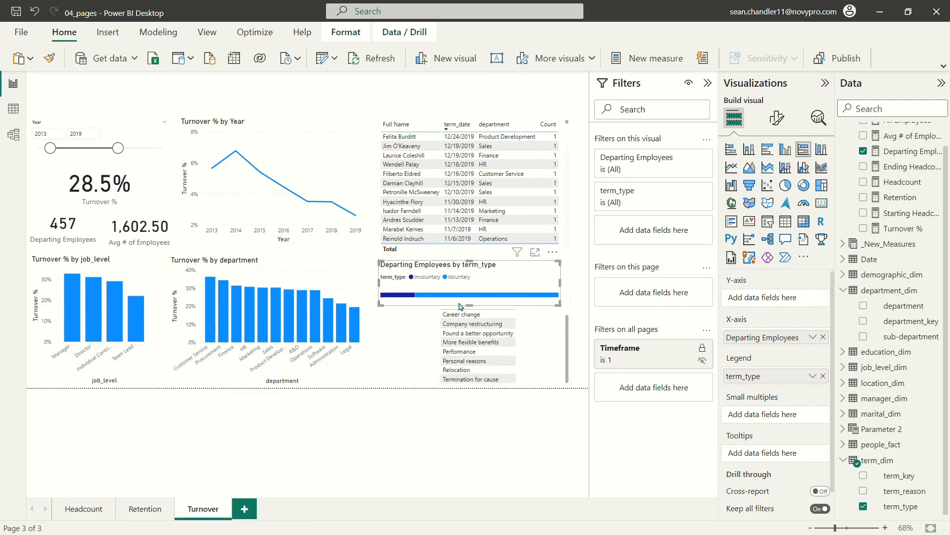
{"action": "left_click_drag", "start_coordinate": [469, 306], "coordinate": [469, 320]}
{"action": "left_click_drag", "start_coordinate": [517, 269], "coordinate": [489, 243]}
{"action": "left_click", "coordinate": [473, 122]}
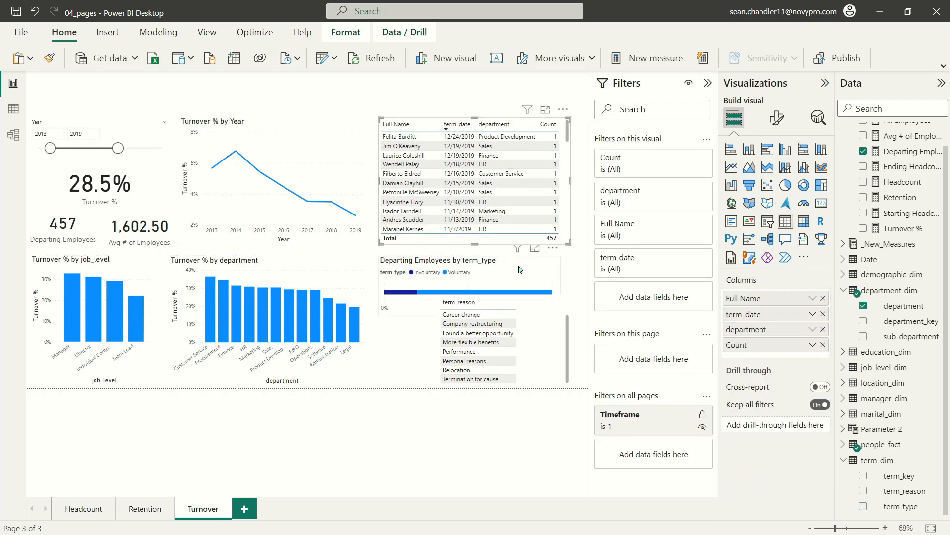
{"action": "left_click", "coordinate": [549, 300]}
Fit the term_reason table across the space beneath the term_type chart and add the Departing Employees measure to it
{"action": "left_click", "coordinate": [544, 327]}
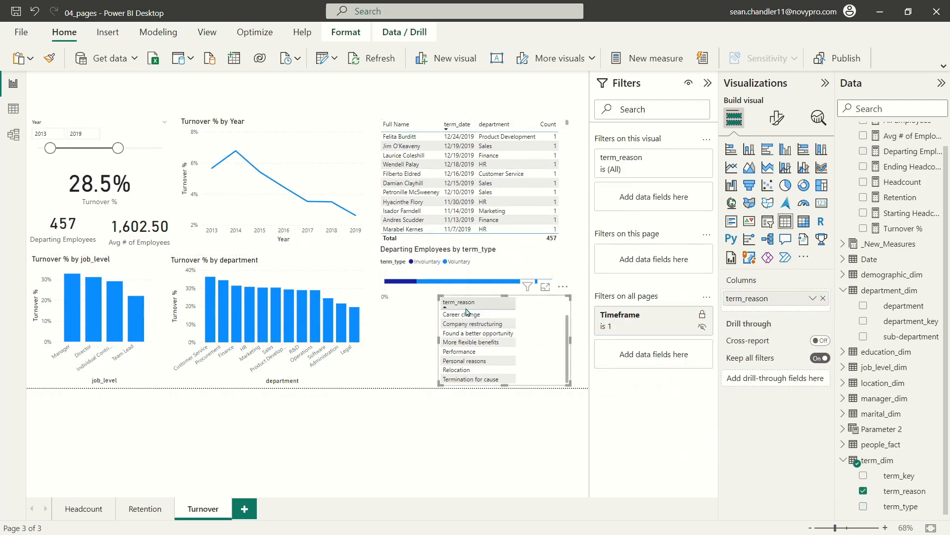
{"action": "left_click_drag", "start_coordinate": [388, 315], "coordinate": [386, 311]}
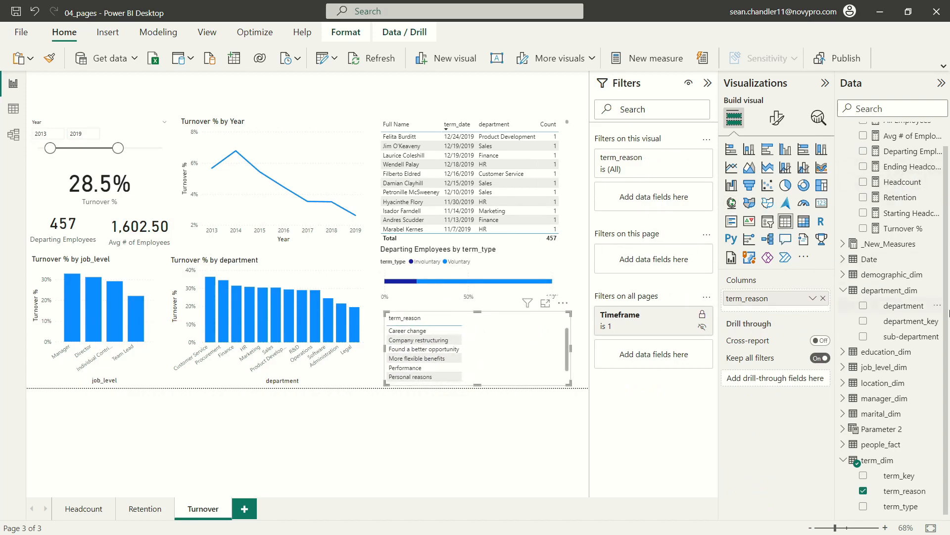
{"action": "left_click_drag", "start_coordinate": [903, 151], "coordinate": [445, 348]}
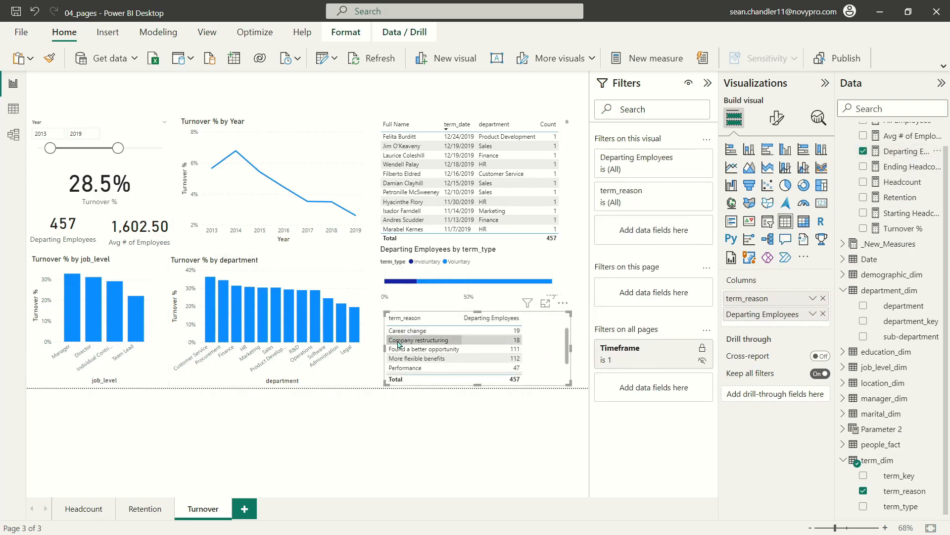
Convert the term_reason table into a clustered bar chart of Departing Employees
{"action": "left_click", "coordinate": [768, 149]}
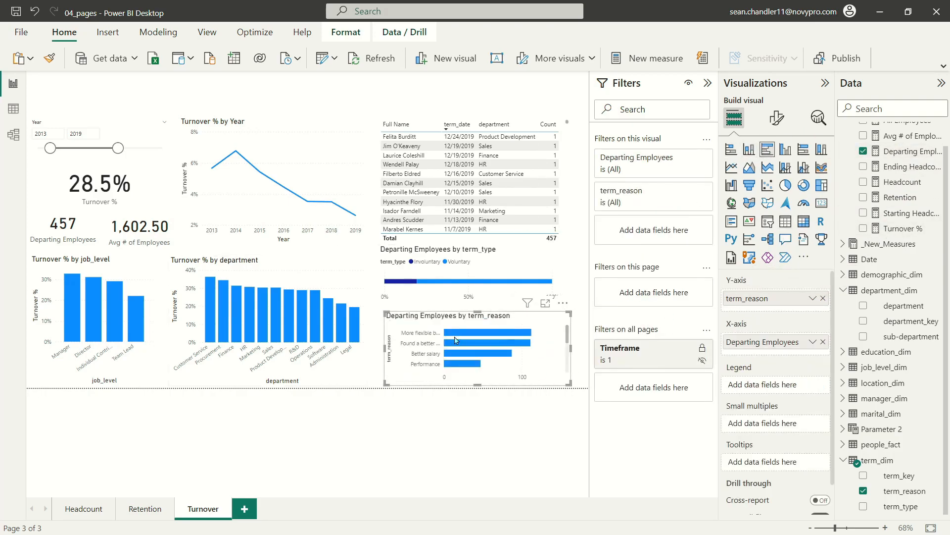
{"action": "left_click", "coordinate": [580, 369]}
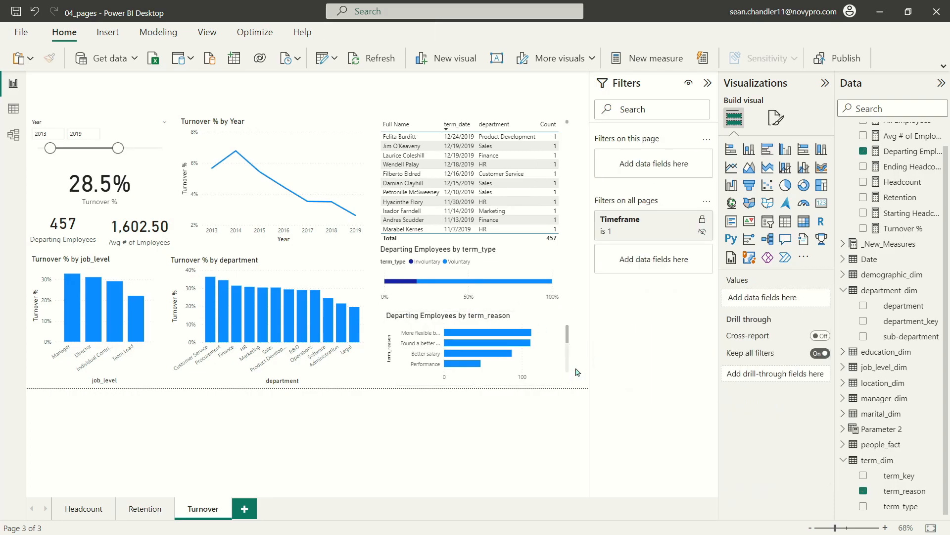
{"action": "left_click", "coordinate": [563, 380]}
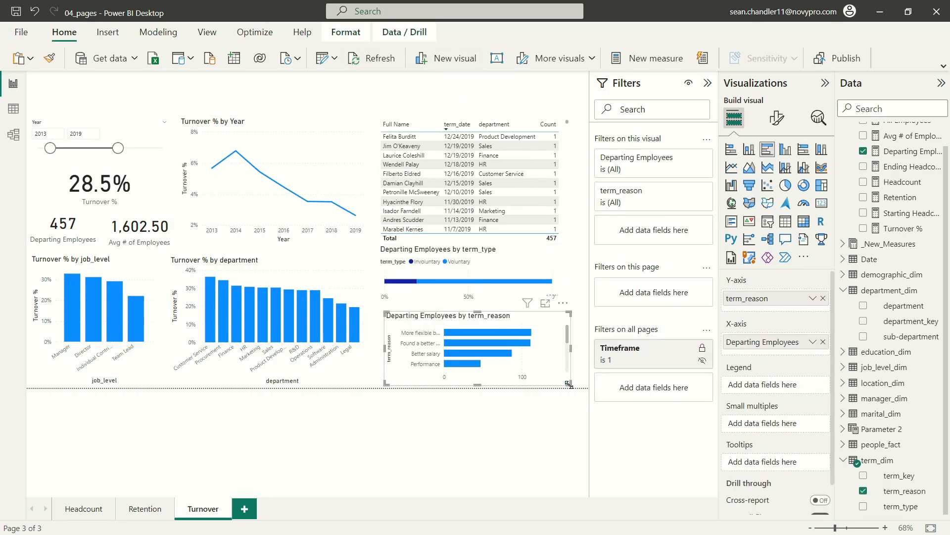
{"action": "left_click", "coordinate": [404, 90]}
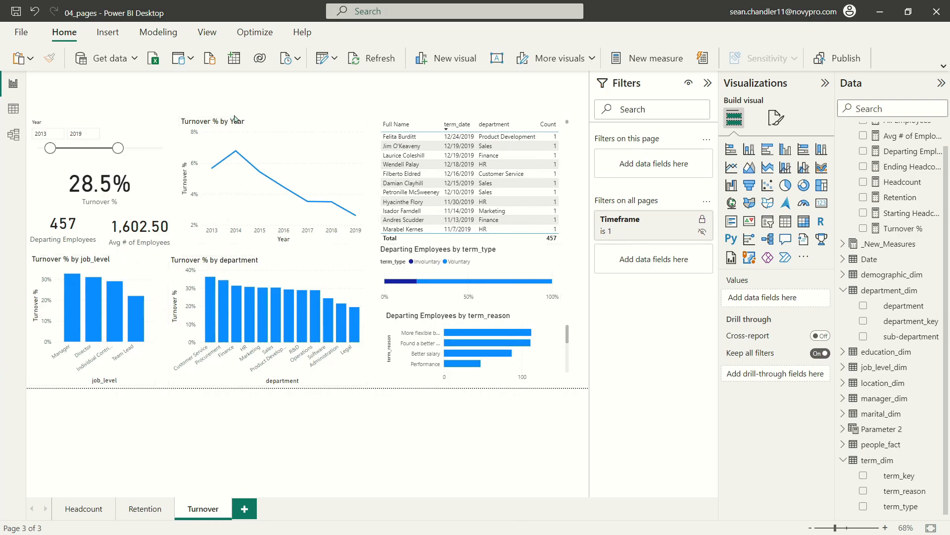
Return to the Headcount page by way of the Retention page to review the finished layouts
{"action": "left_click", "coordinate": [128, 505]}
{"action": "left_click", "coordinate": [84, 508]}
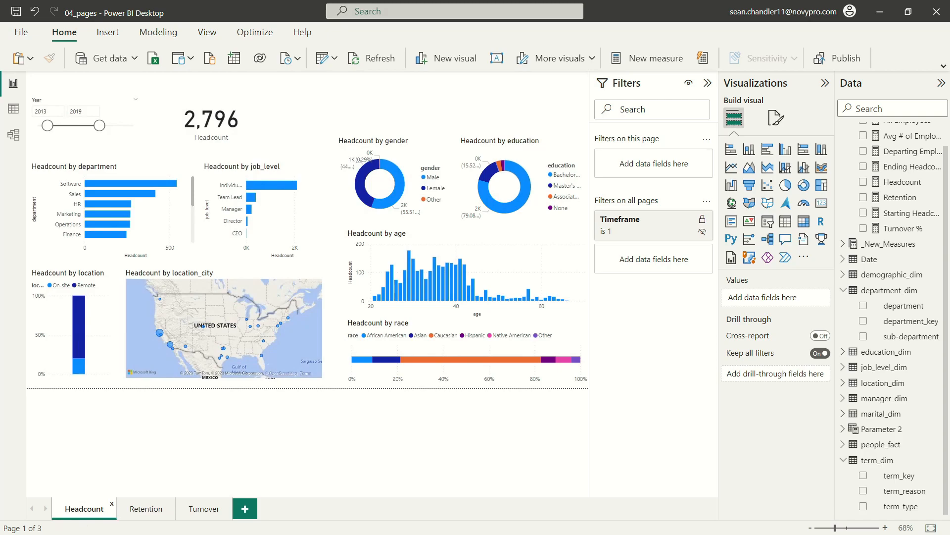